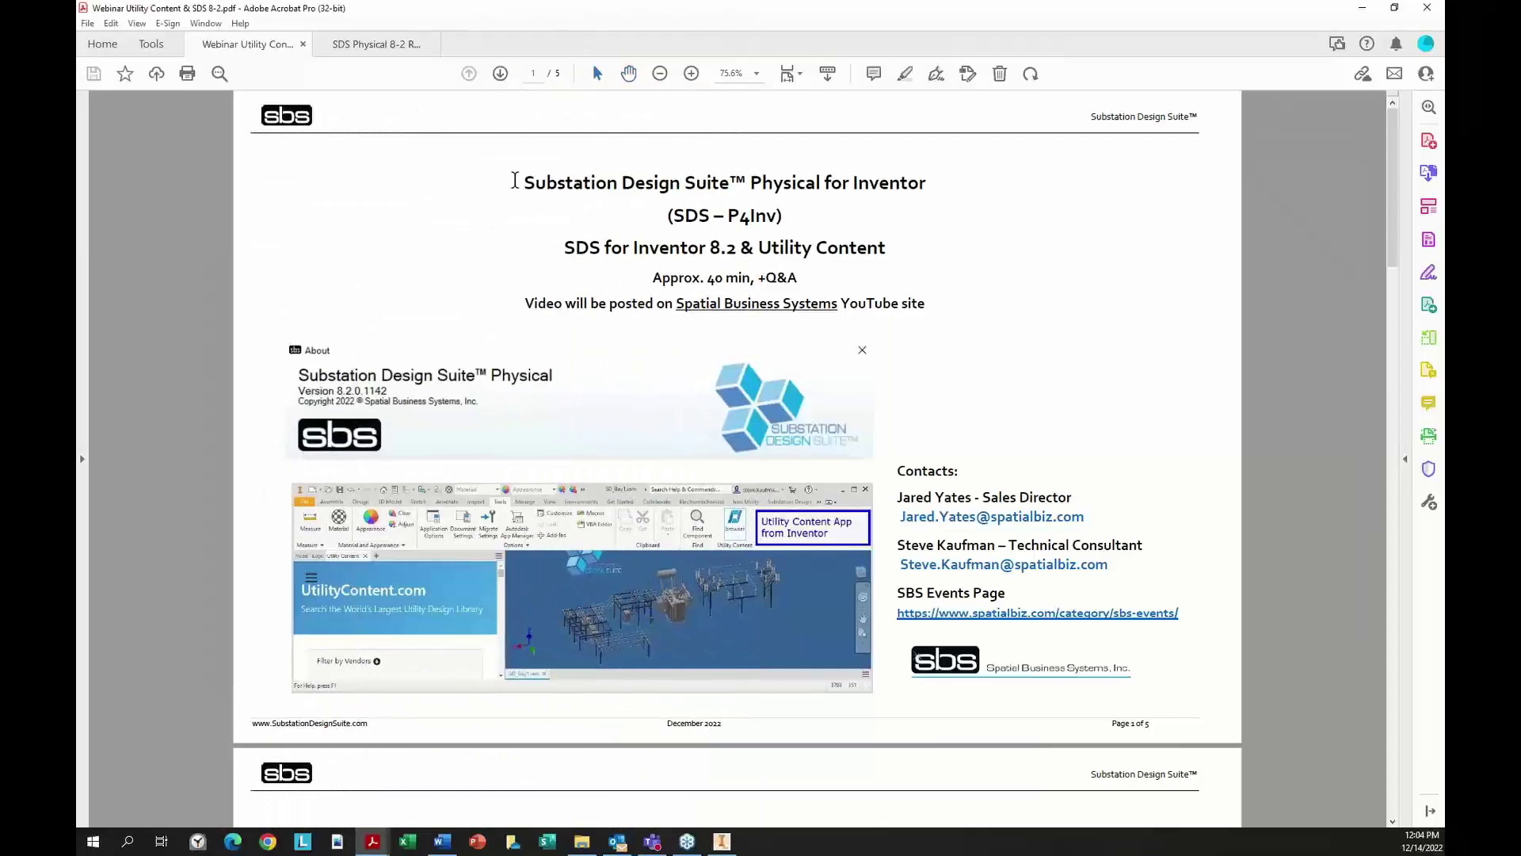
# - Highlight the Substation Design Suite title and the P4Inv subtitle text on the title page
pyautogui.moveTo(515, 181); pyautogui.dragTo(924, 169)
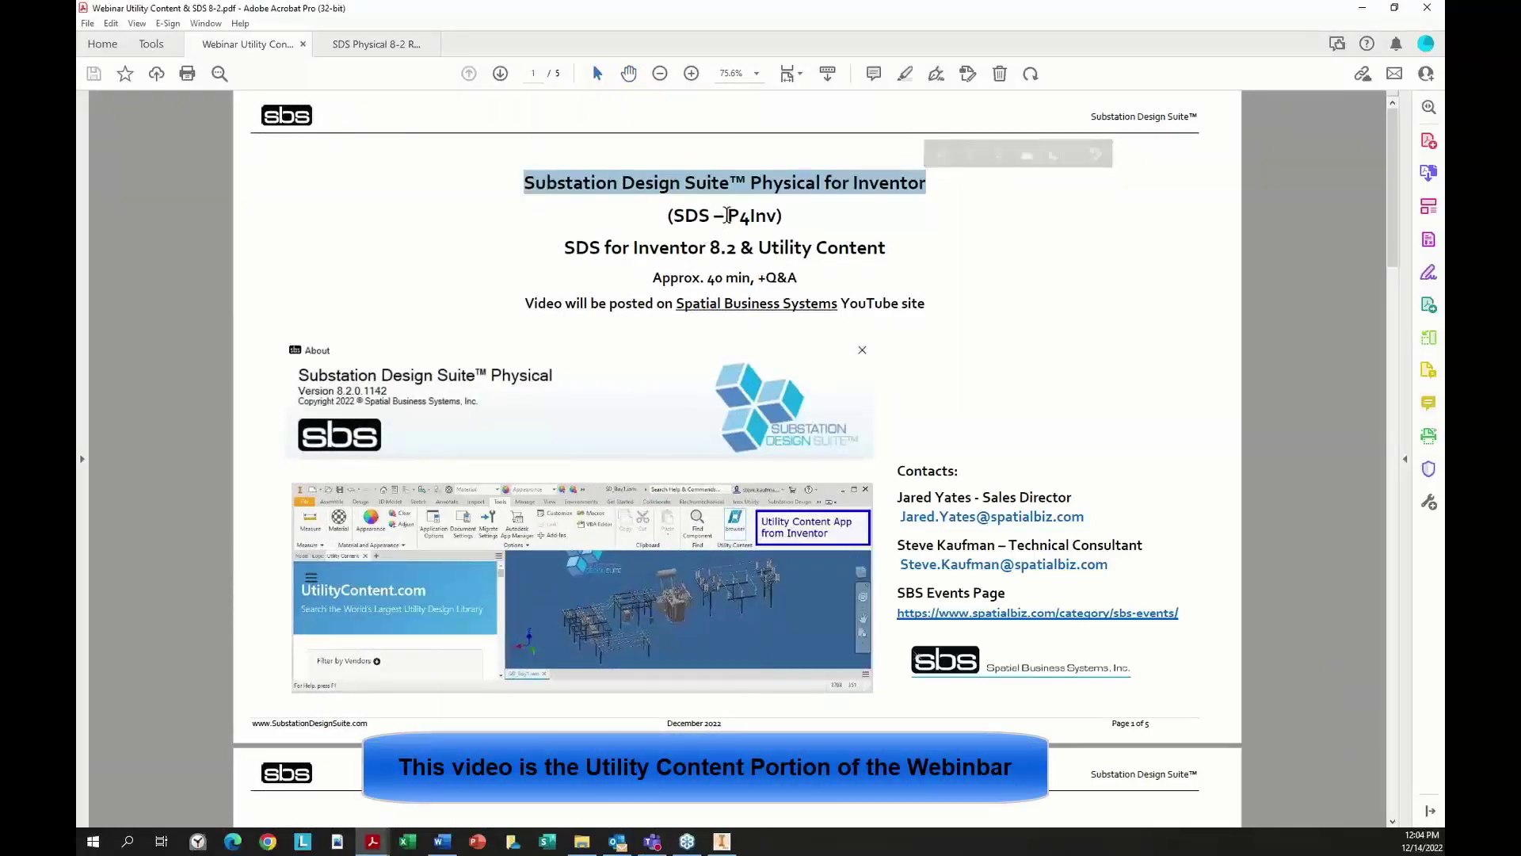
pyautogui.moveTo(728, 215); pyautogui.dragTo(798, 214)
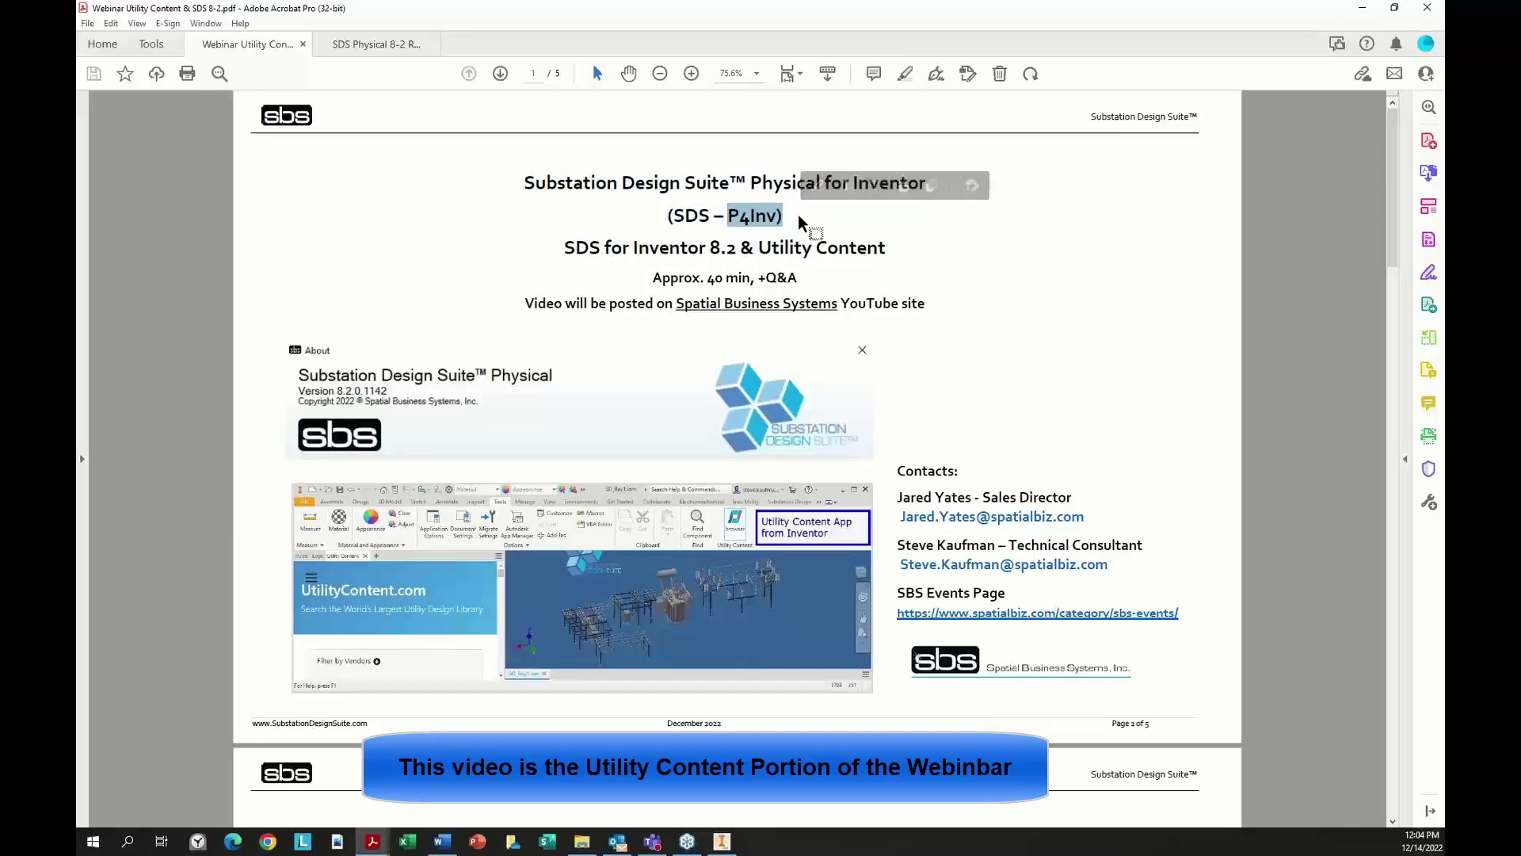
pyautogui.click(889, 248)
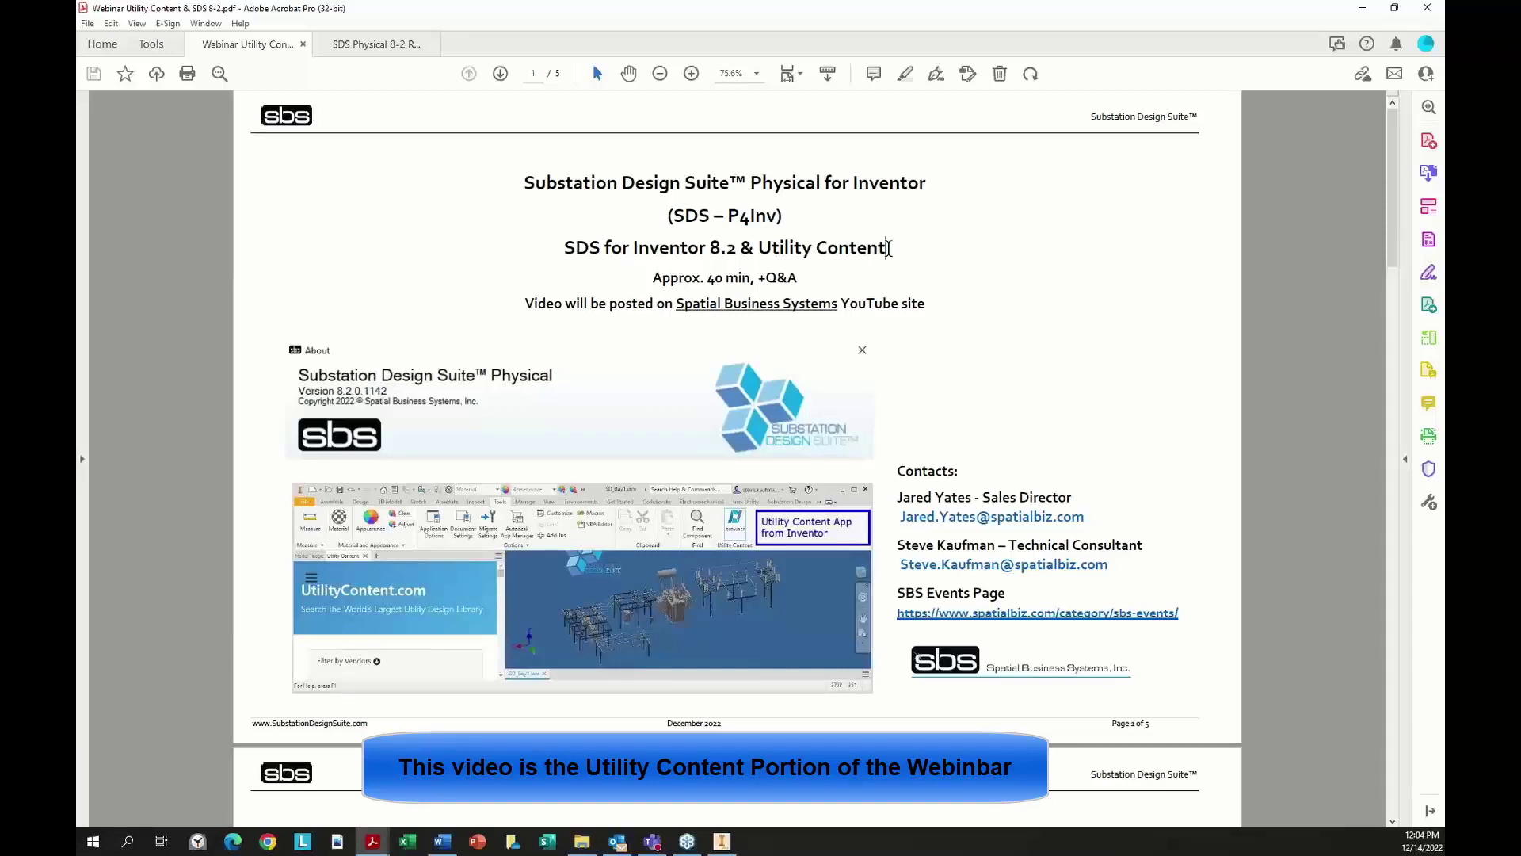
pyautogui.moveTo(504, 176); pyautogui.dragTo(931, 187)
pyautogui.click(637, 250)
# - Underline the SDS for Inventor 8.2 & Utility Content line, undo it, and move to page 2
pyautogui.moveTo(558, 246); pyautogui.dragTo(894, 269)
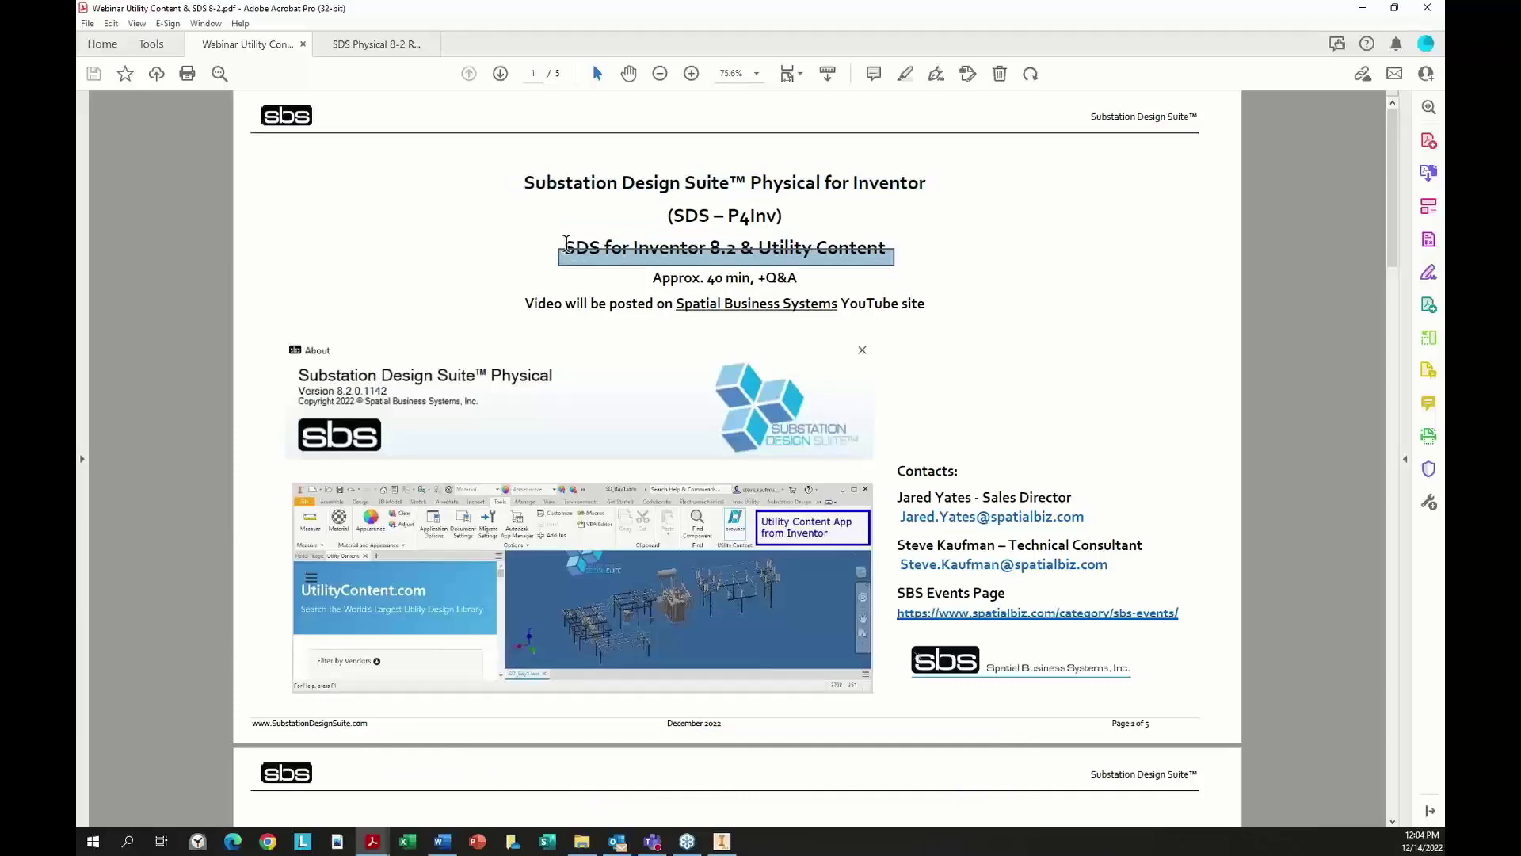
pyautogui.moveTo(569, 255); pyautogui.dragTo(898, 257)
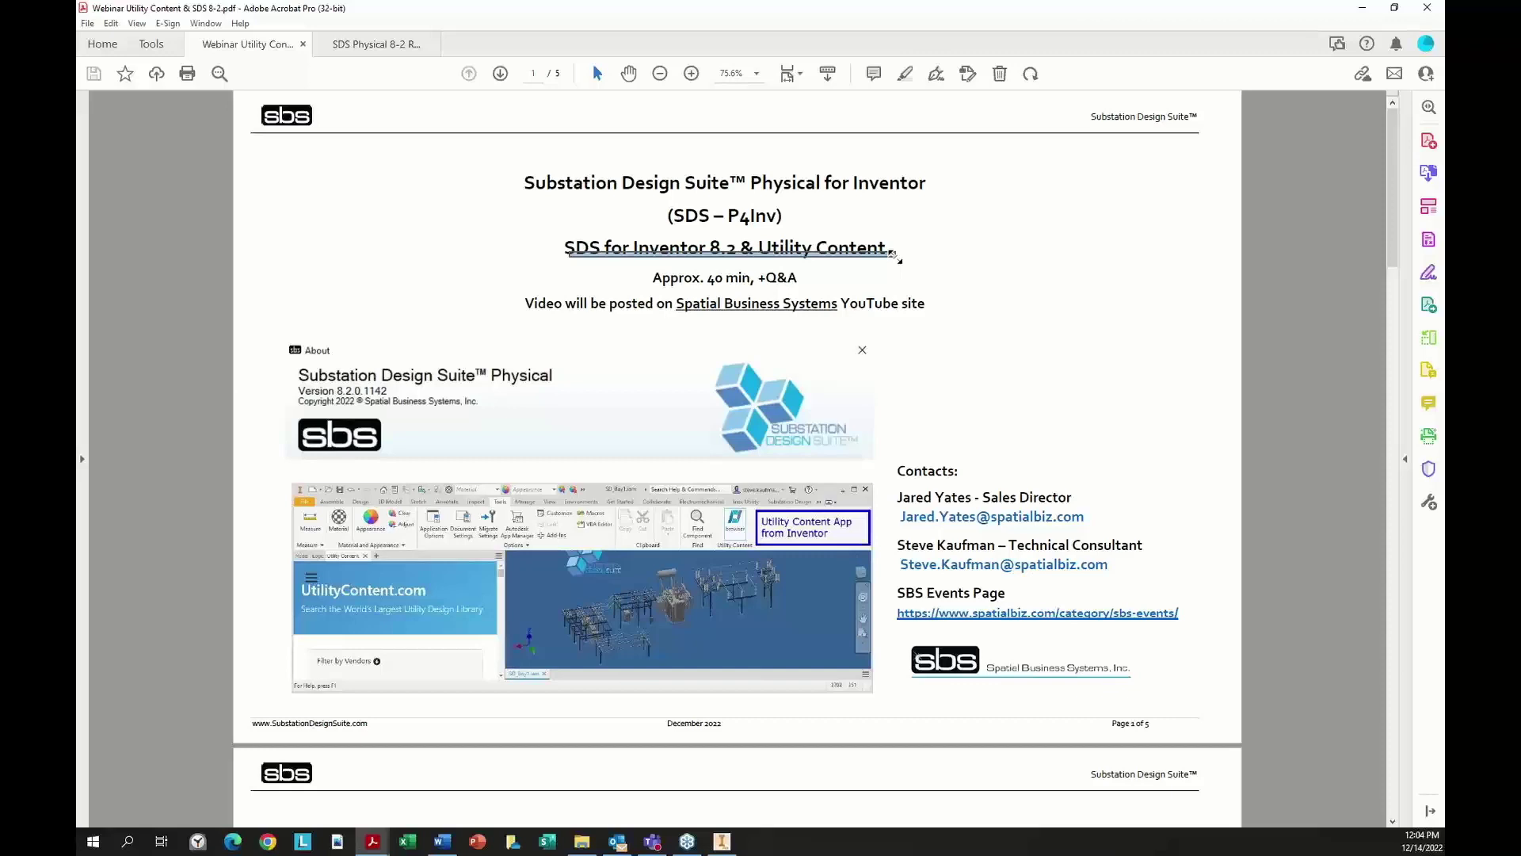
pyautogui.moveTo(898, 258); pyautogui.dragTo(899, 259)
pyautogui.hotkey('ctrl', 'z')
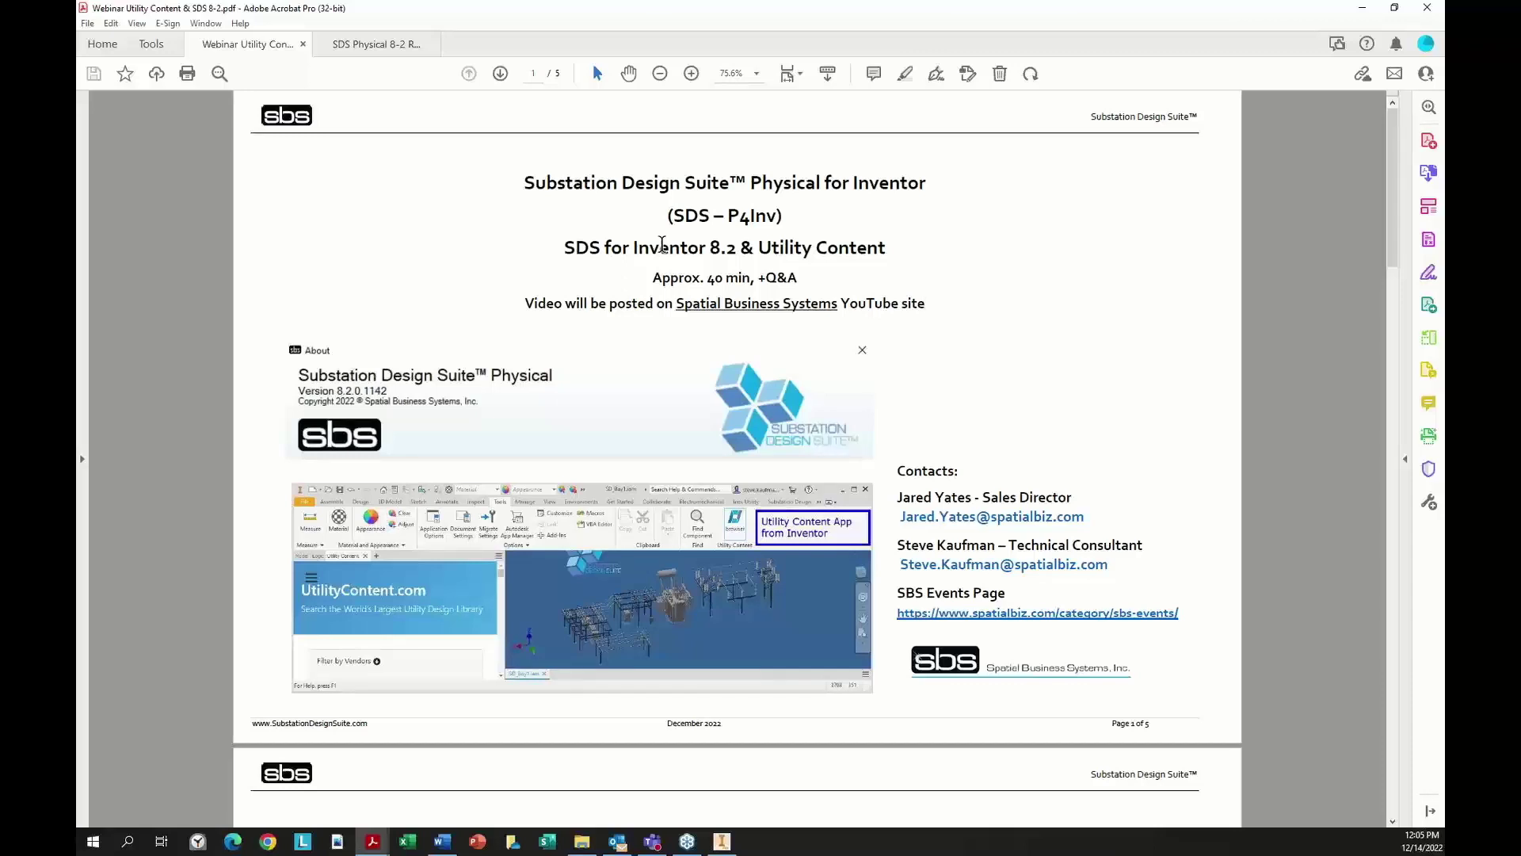
pyautogui.press('pagedown')
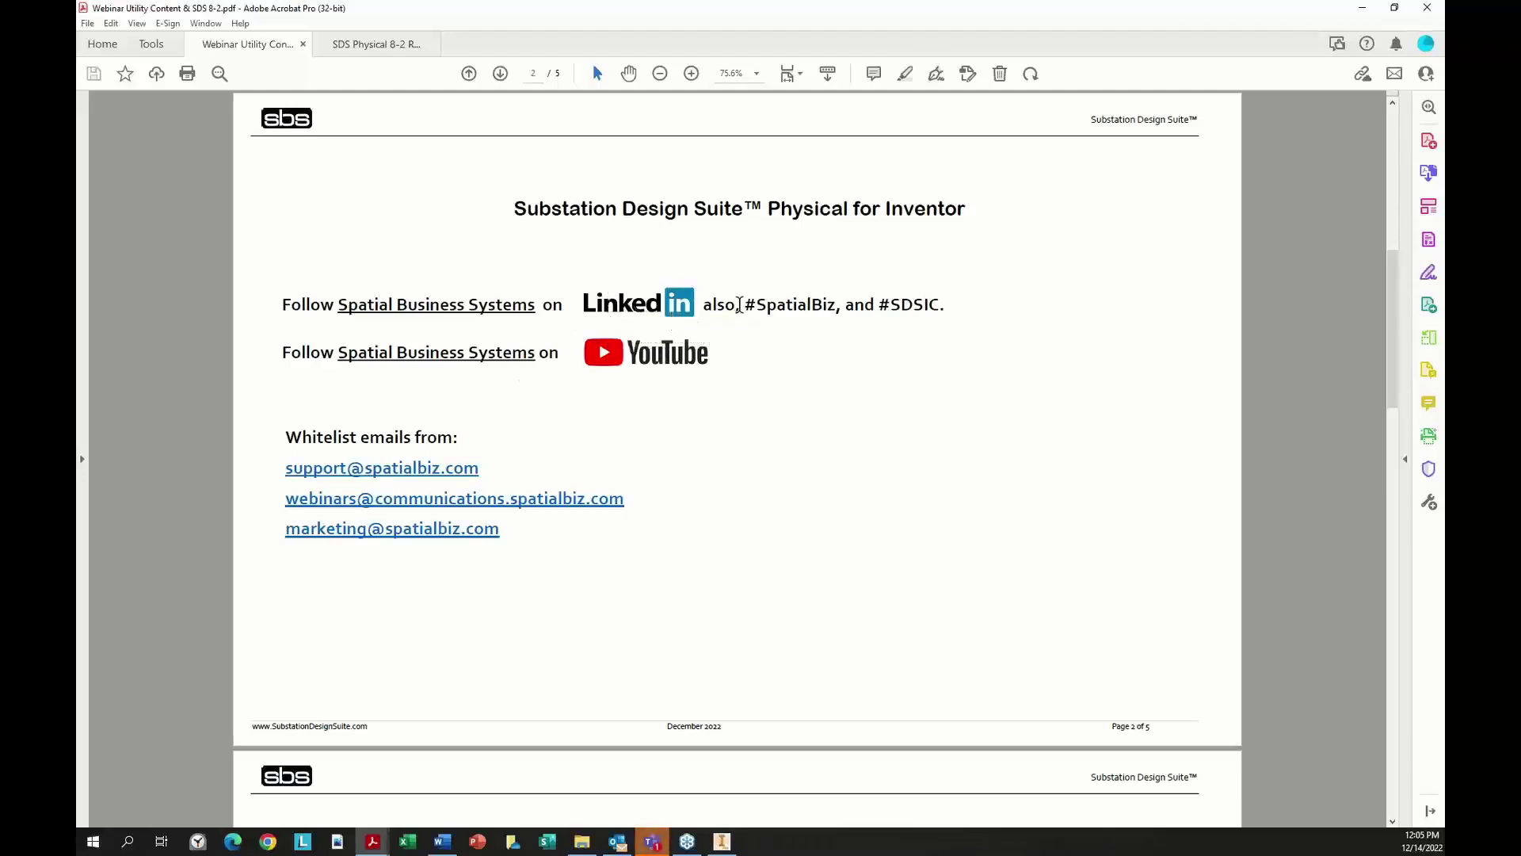
# - Highlight the #SpatialBiz and #SDSIC hashtags, then select and deselect all text on page 2
pyautogui.moveTo(745, 304); pyautogui.dragTo(965, 304)
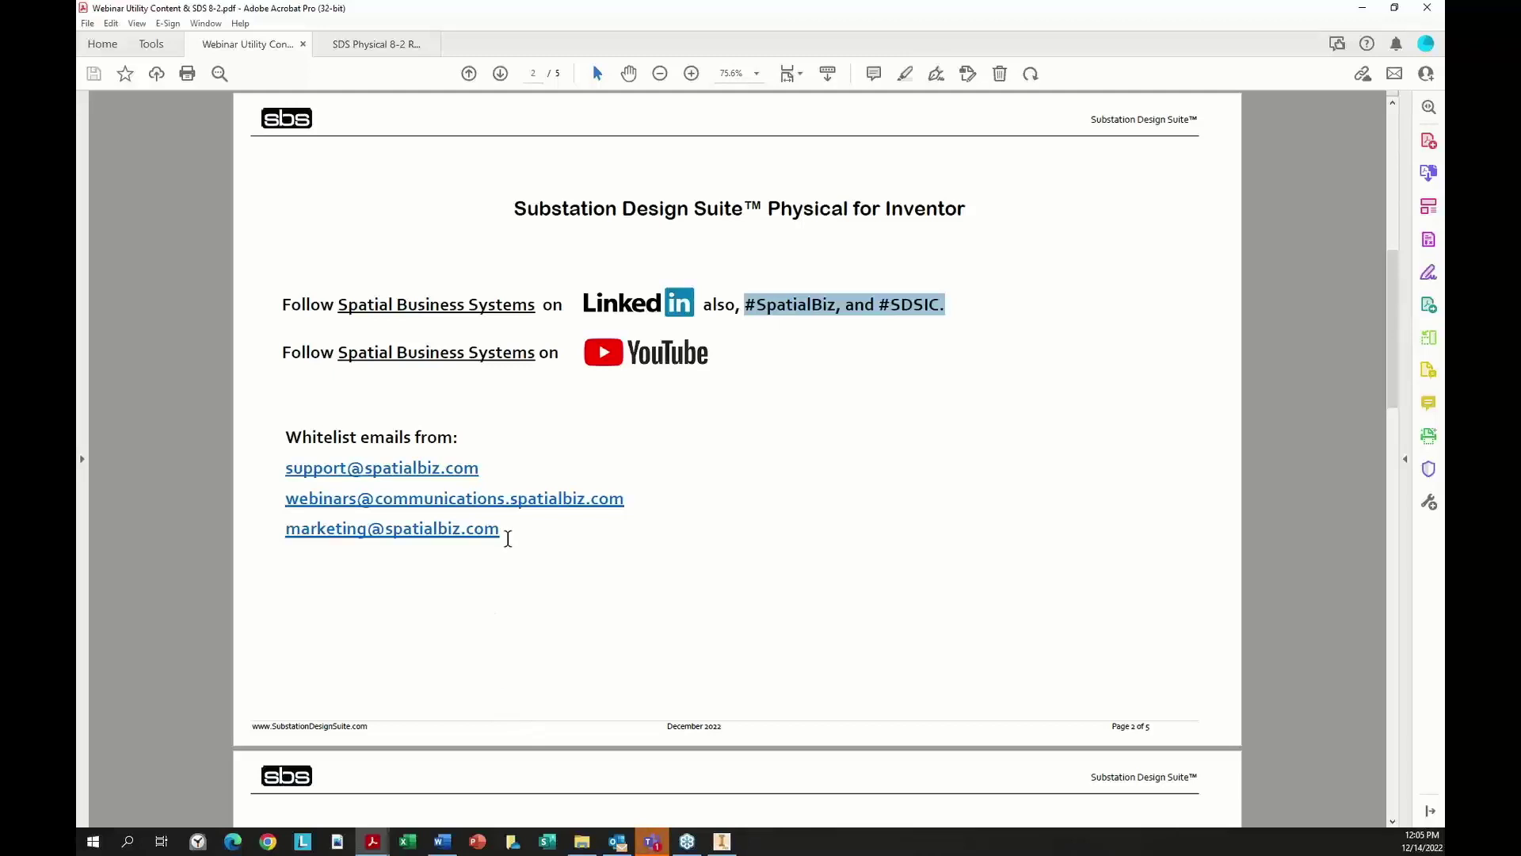
pyautogui.hotkey('ctrl', 'a')
pyautogui.moveTo(268, 503); pyautogui.dragTo(416, 602)
pyautogui.click(415, 603)
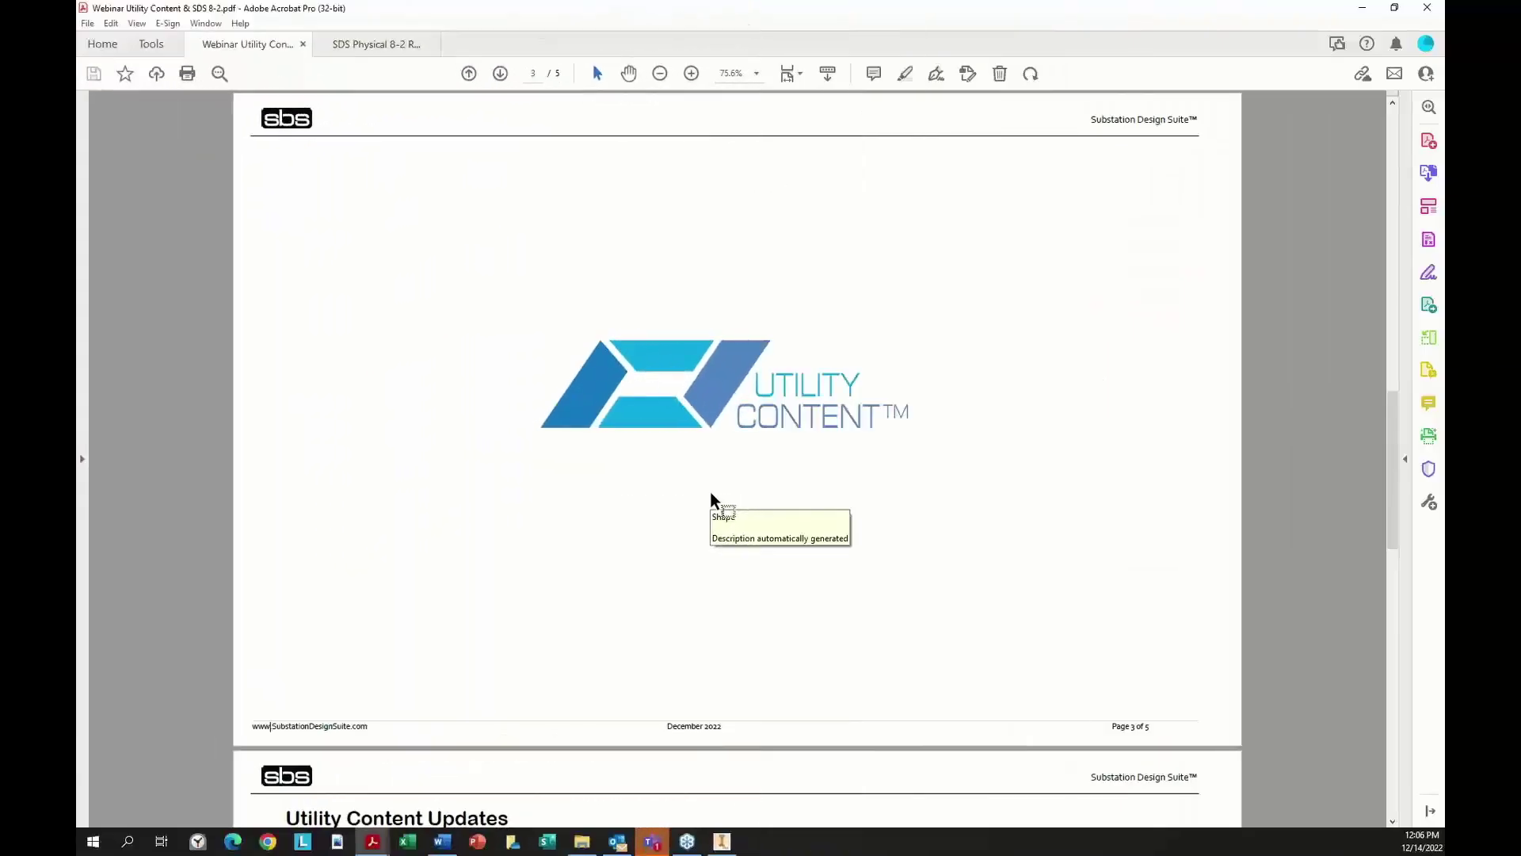
pyautogui.scroll(1, 711, 492)
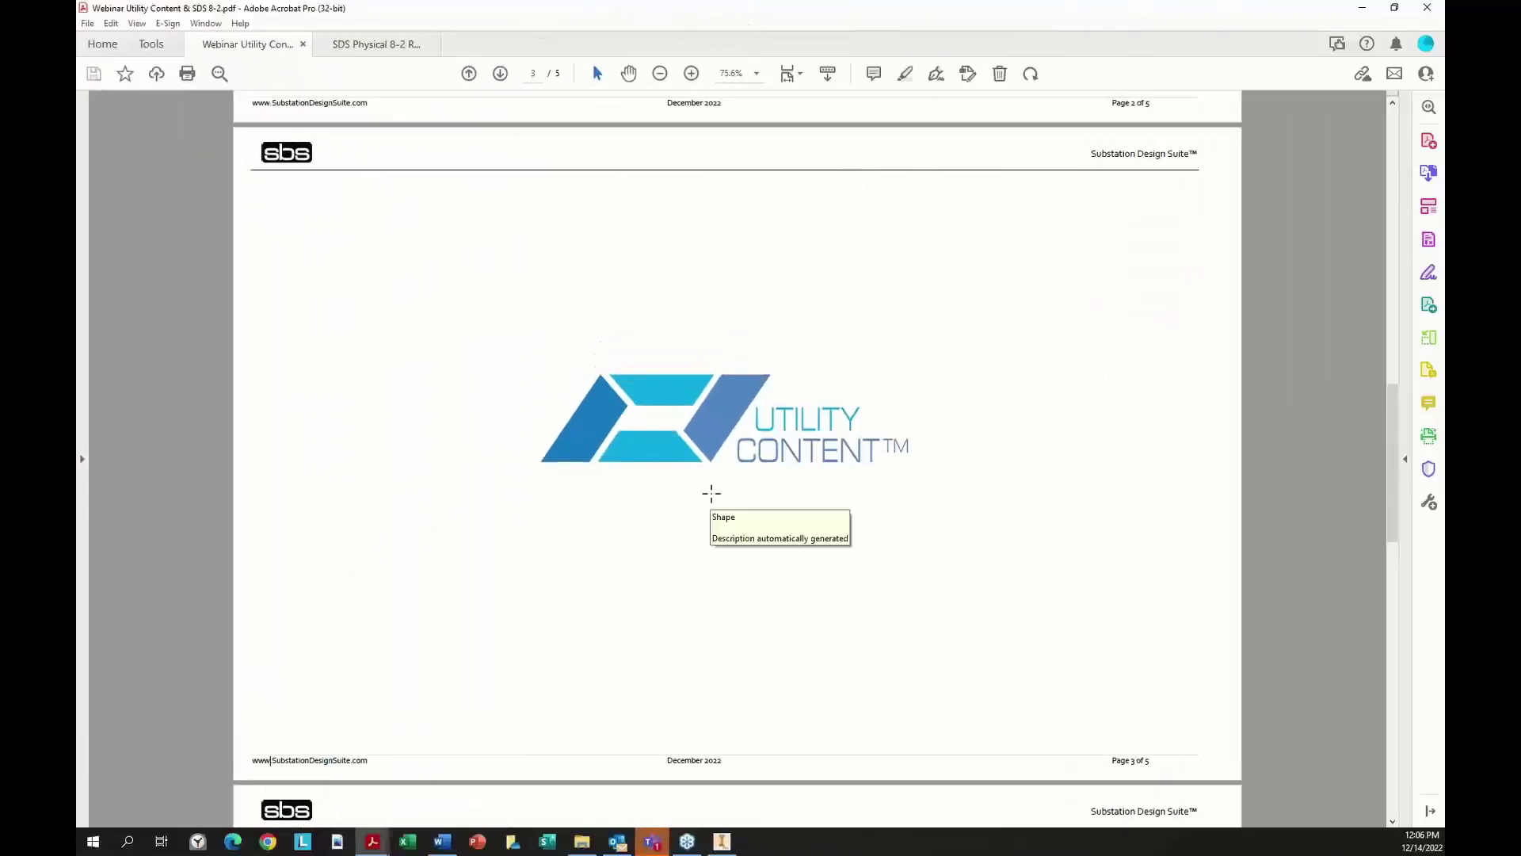
# - Switch the page display to Fit One Full Page and advance to page 4, Utility Content Updates
pyautogui.click(787, 73)
pyautogui.click(822, 117)
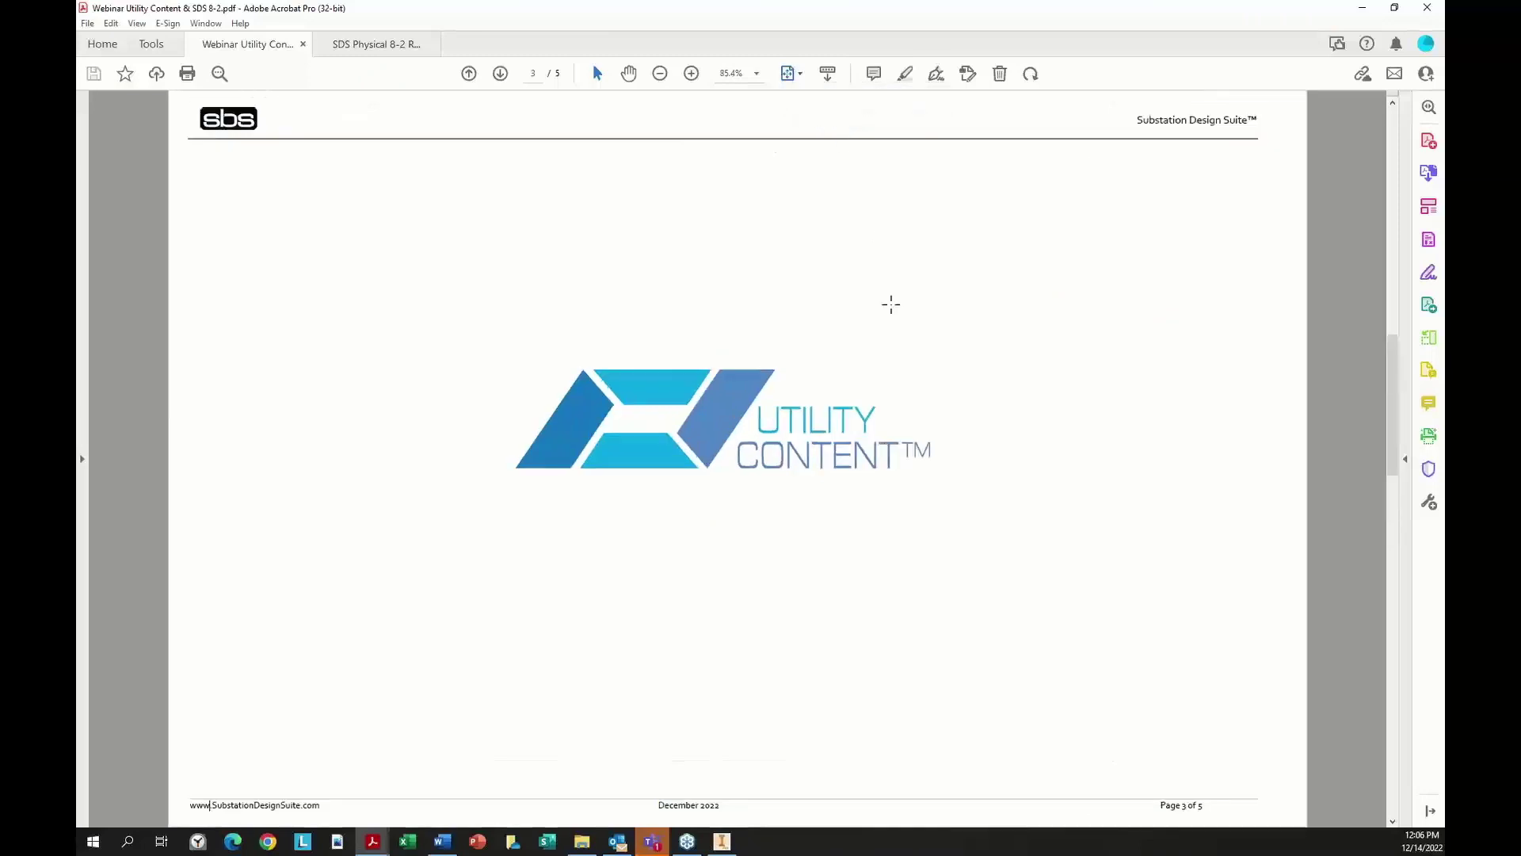
pyautogui.scroll(-1, 891, 304)
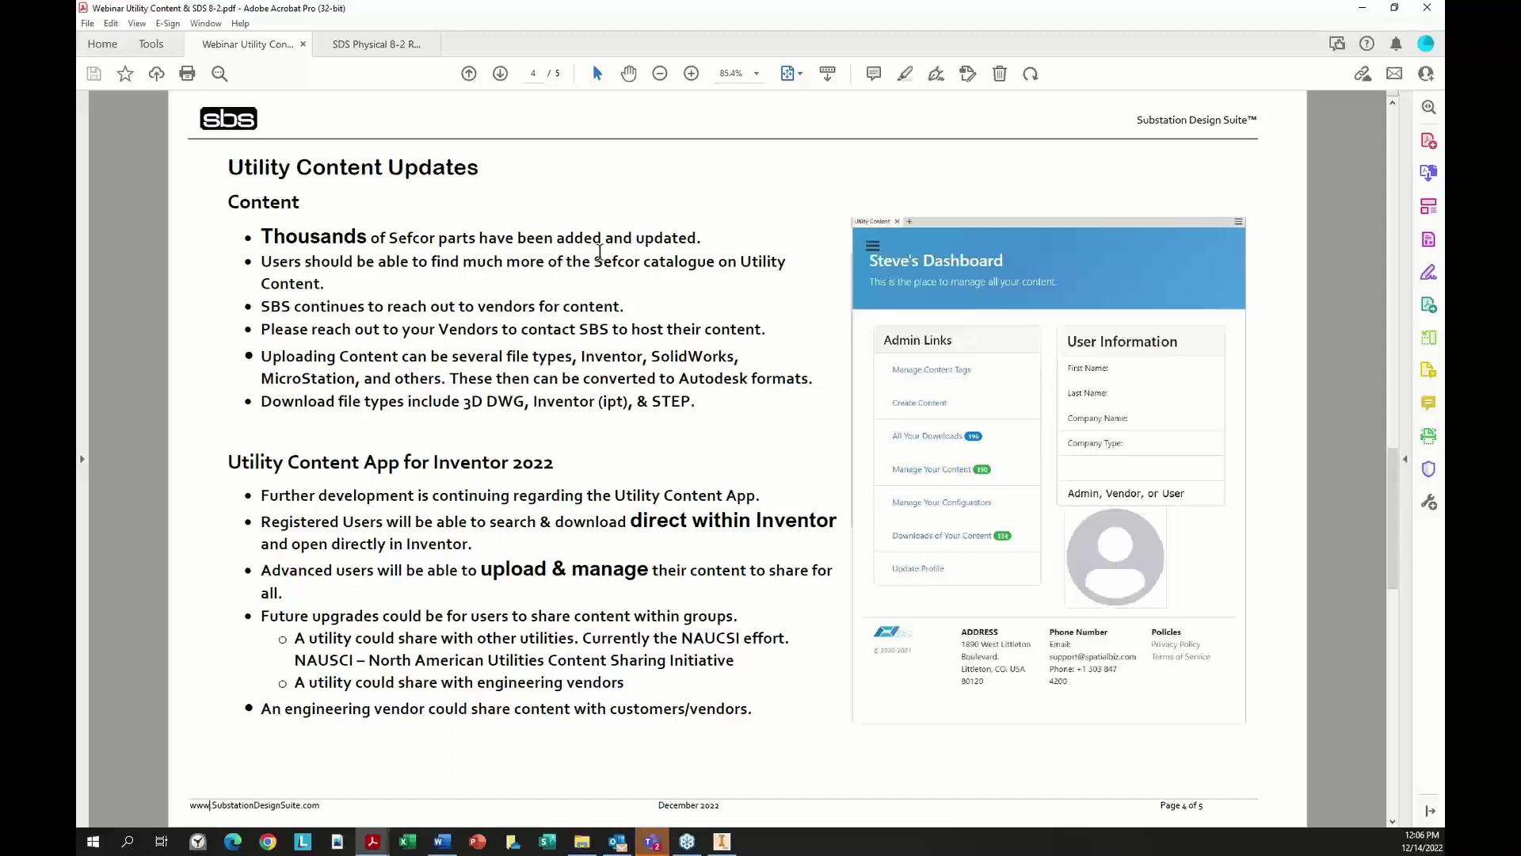
# - Highlight the Sefcor catalogue, vendor outreach and uploadable file type bullets on page 4
pyautogui.moveTo(594, 255); pyautogui.dragTo(715, 262)
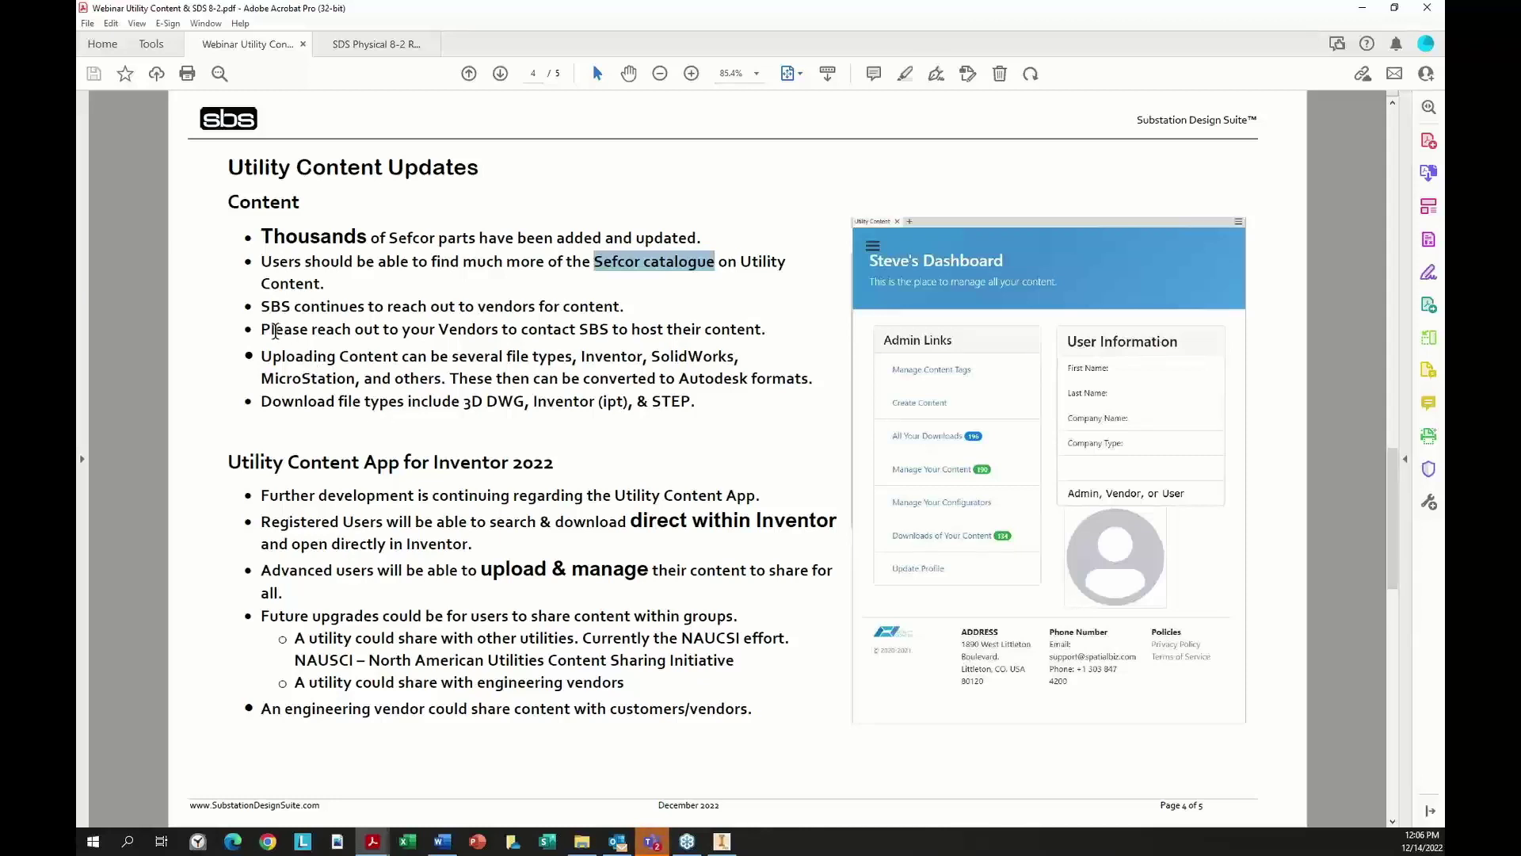
pyautogui.moveTo(256, 305); pyautogui.dragTo(621, 312)
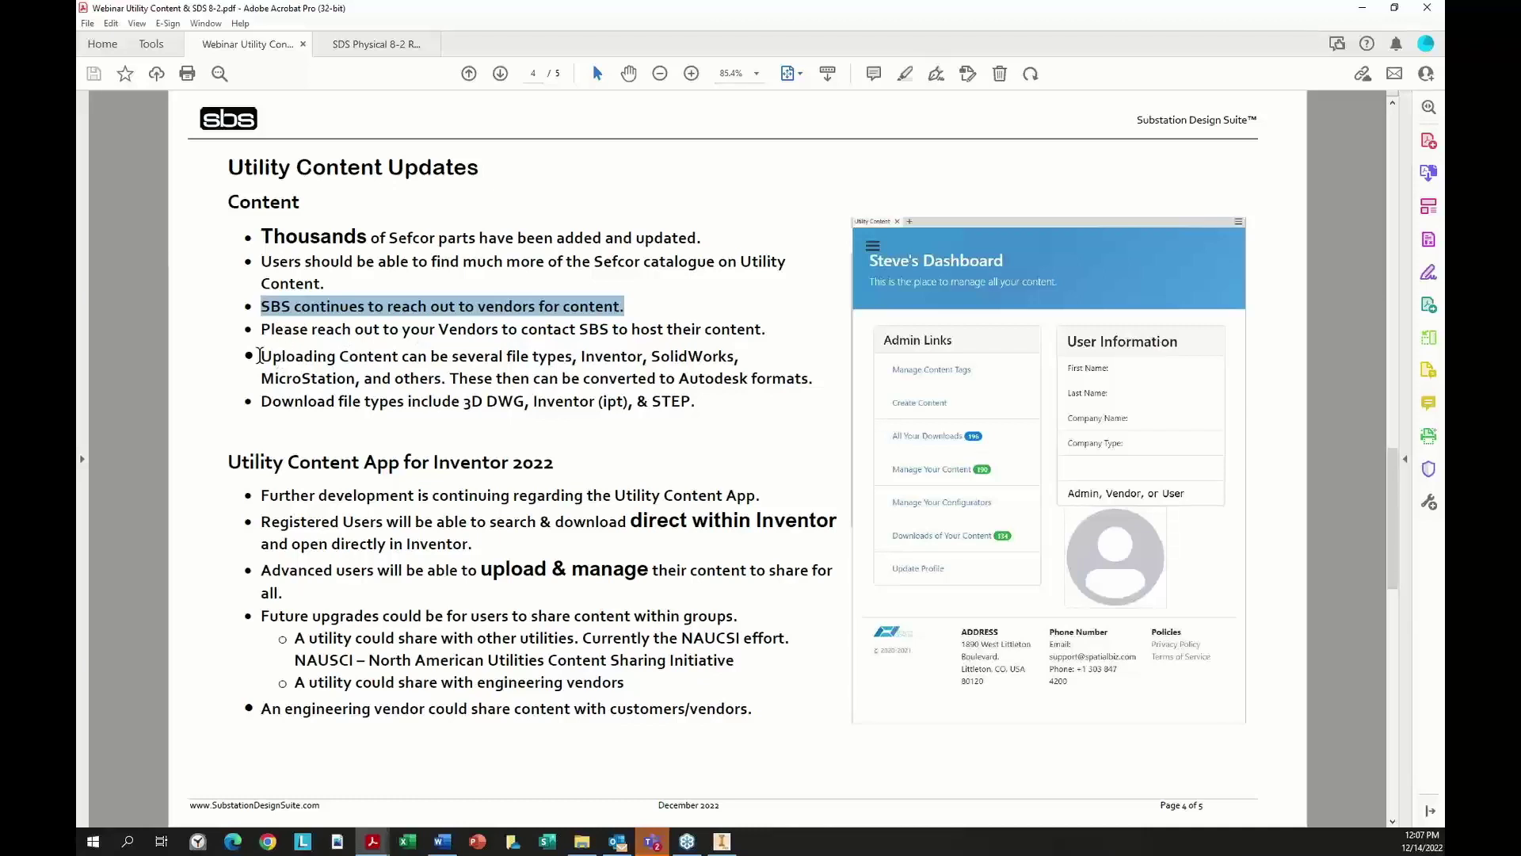
pyautogui.moveTo(260, 355); pyautogui.dragTo(808, 377)
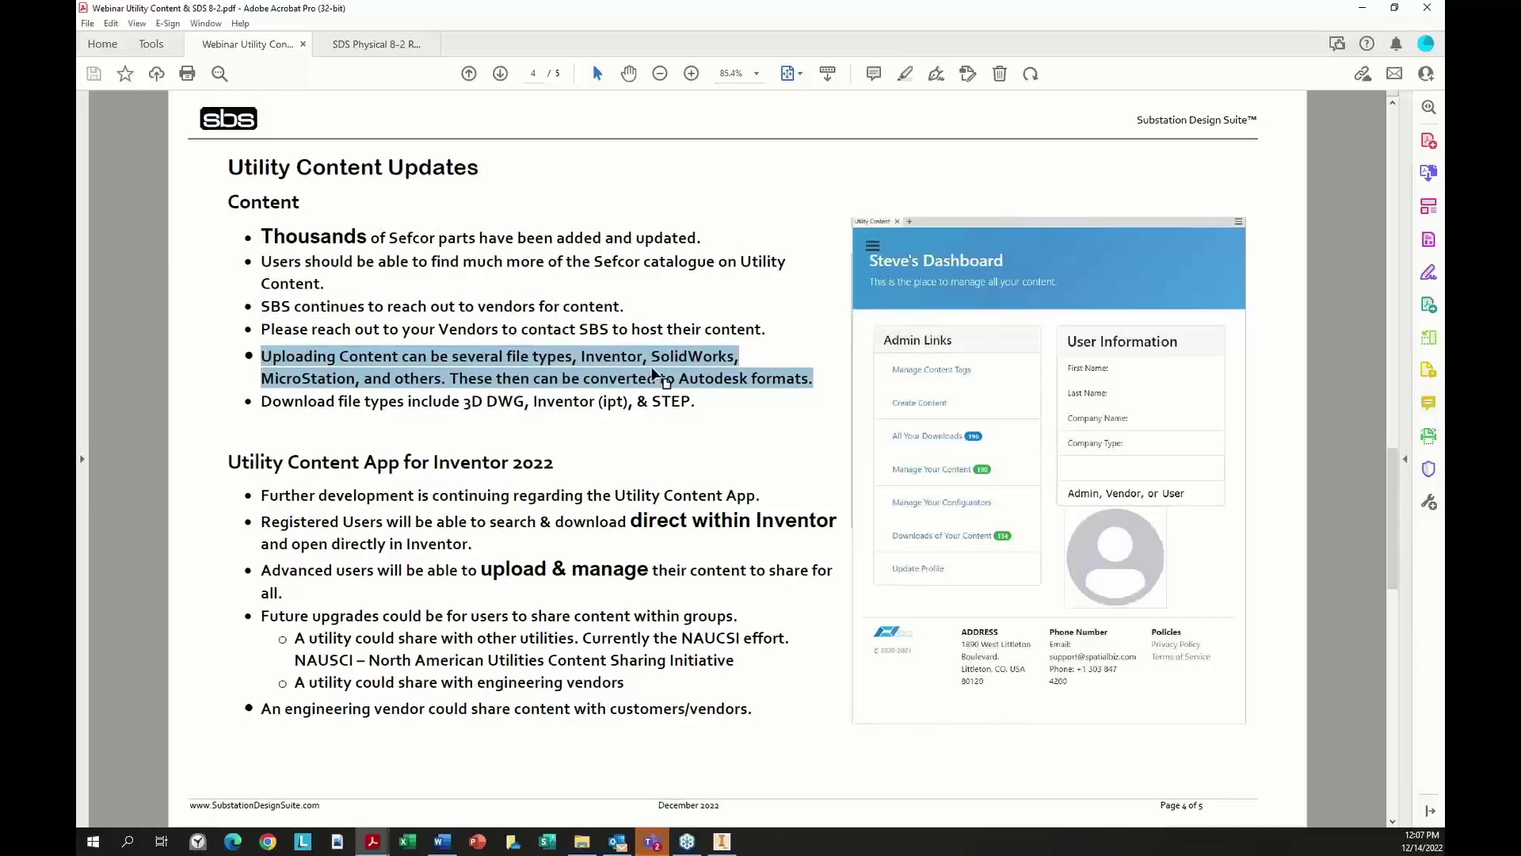
pyautogui.click(651, 331)
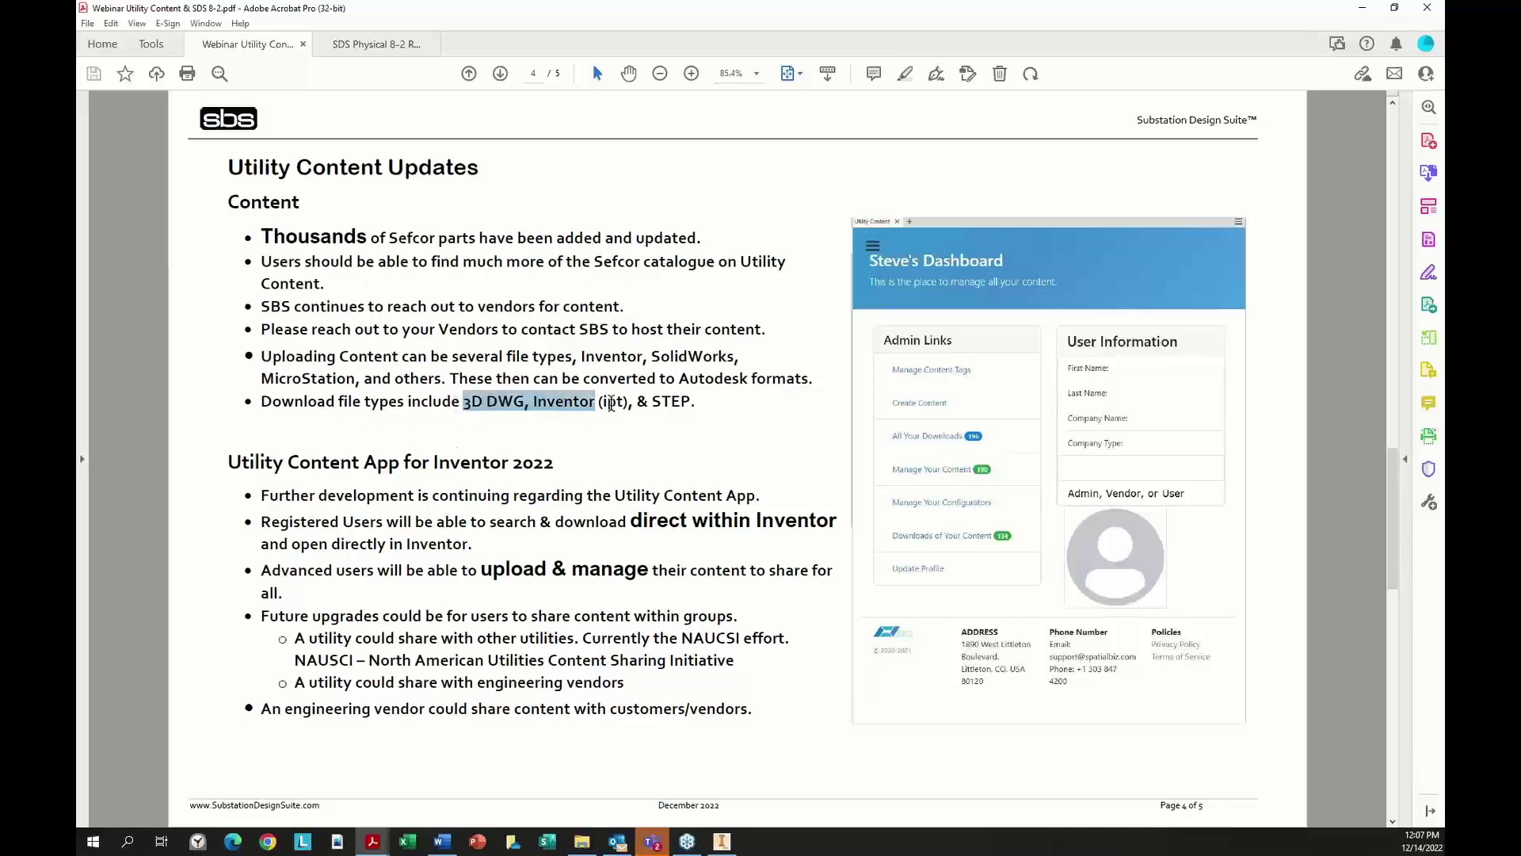
# - Highlight the 3D DWG, ipt and STEP download types, then show UtilityContent.com maximized in Chrome
pyautogui.moveTo(611, 404); pyautogui.dragTo(686, 406)
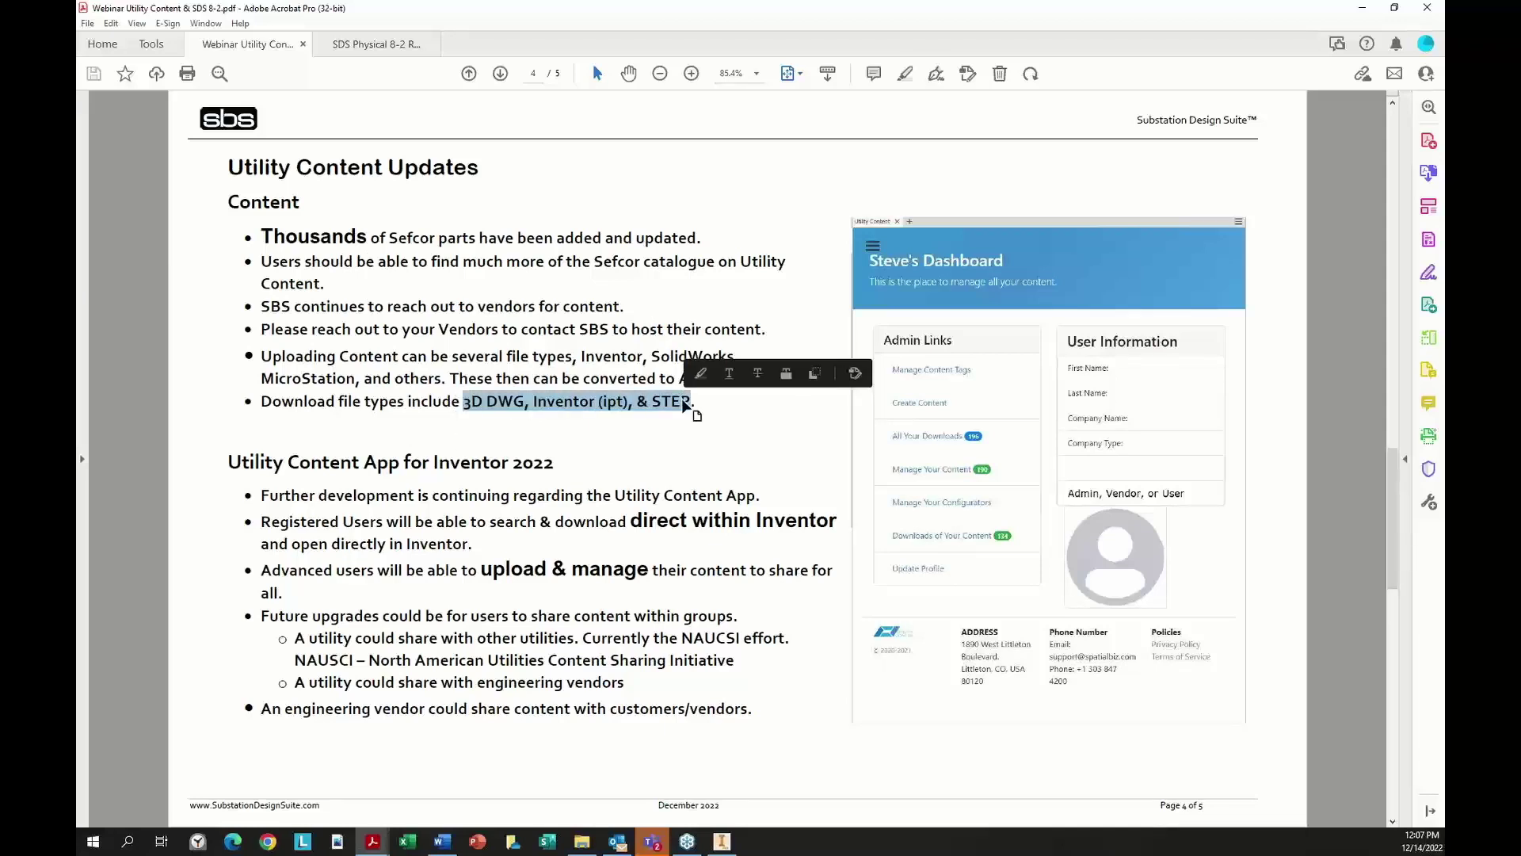
pyautogui.hotkey('alt', 'Tab')
pyautogui.click(1123, 49)
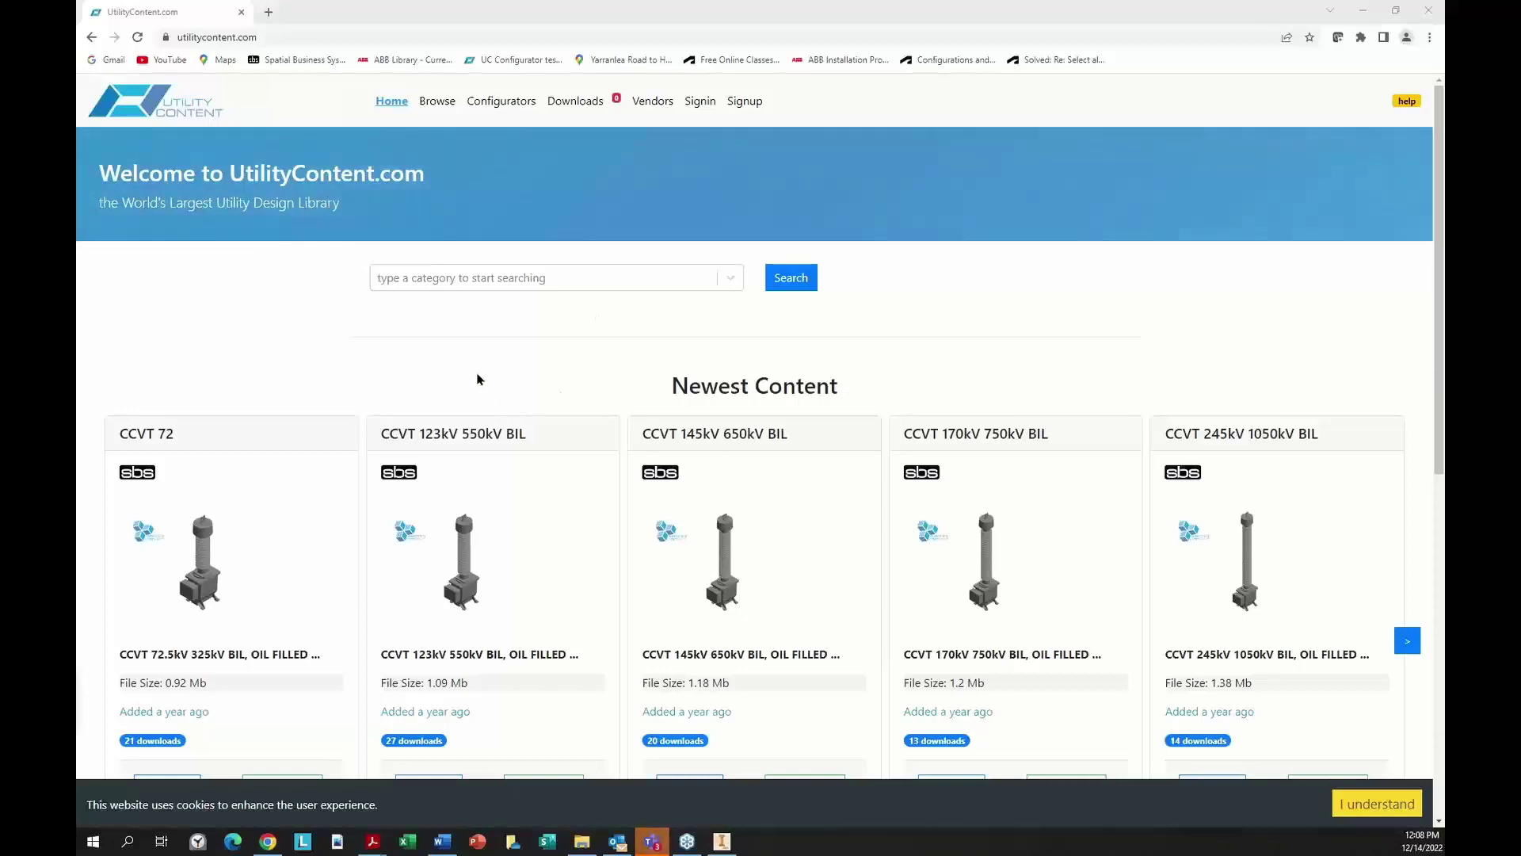
# - Search the Electrical:Circuit-Breaker category and scroll through its 22 results, including dead tank breakers
pyautogui.scroll(-8, 477, 379)
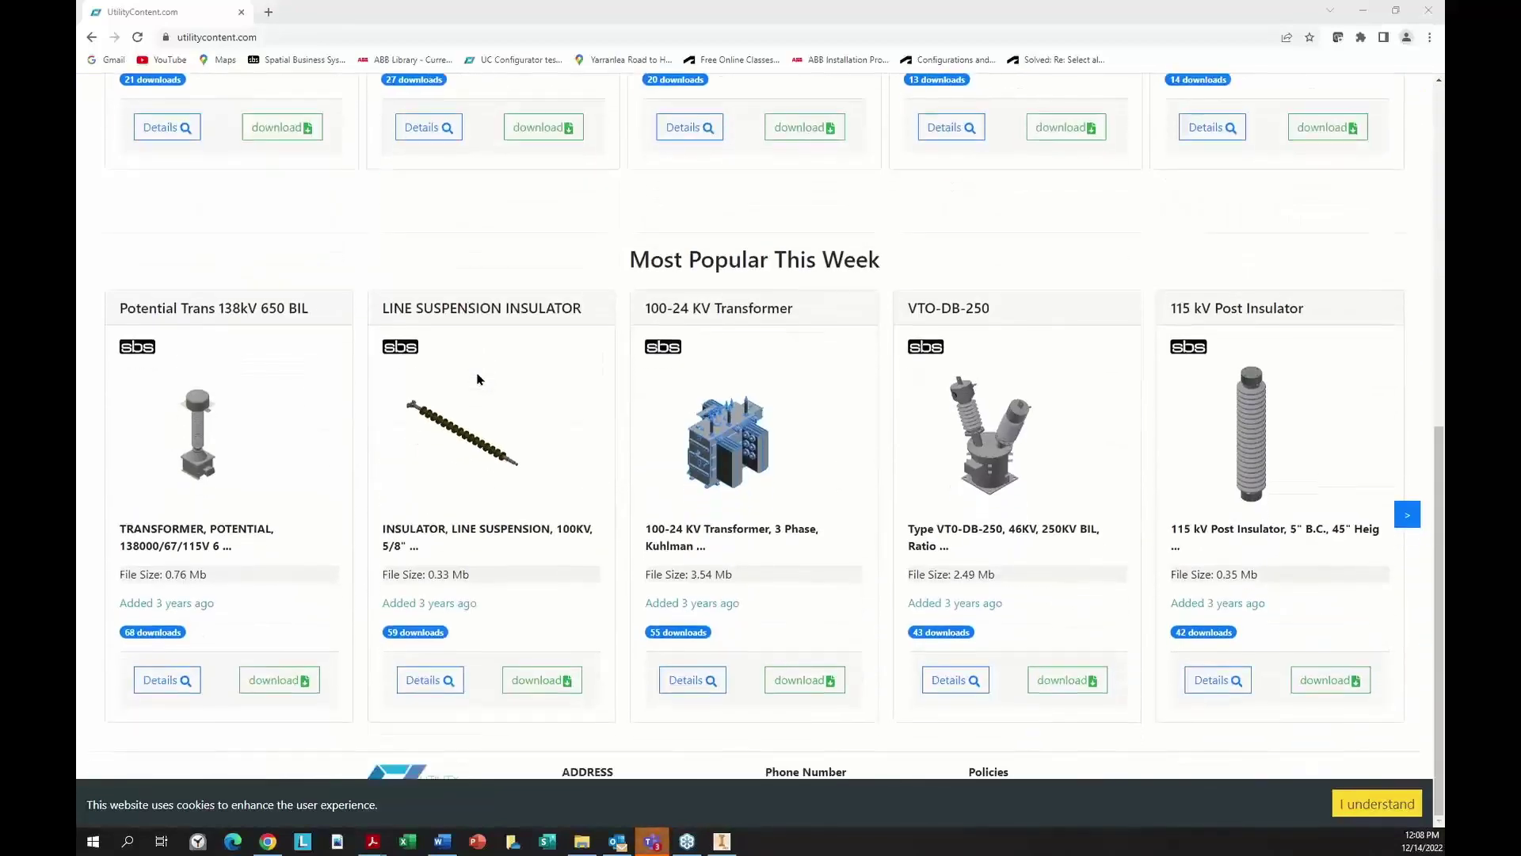
pyautogui.scroll(10, 477, 378)
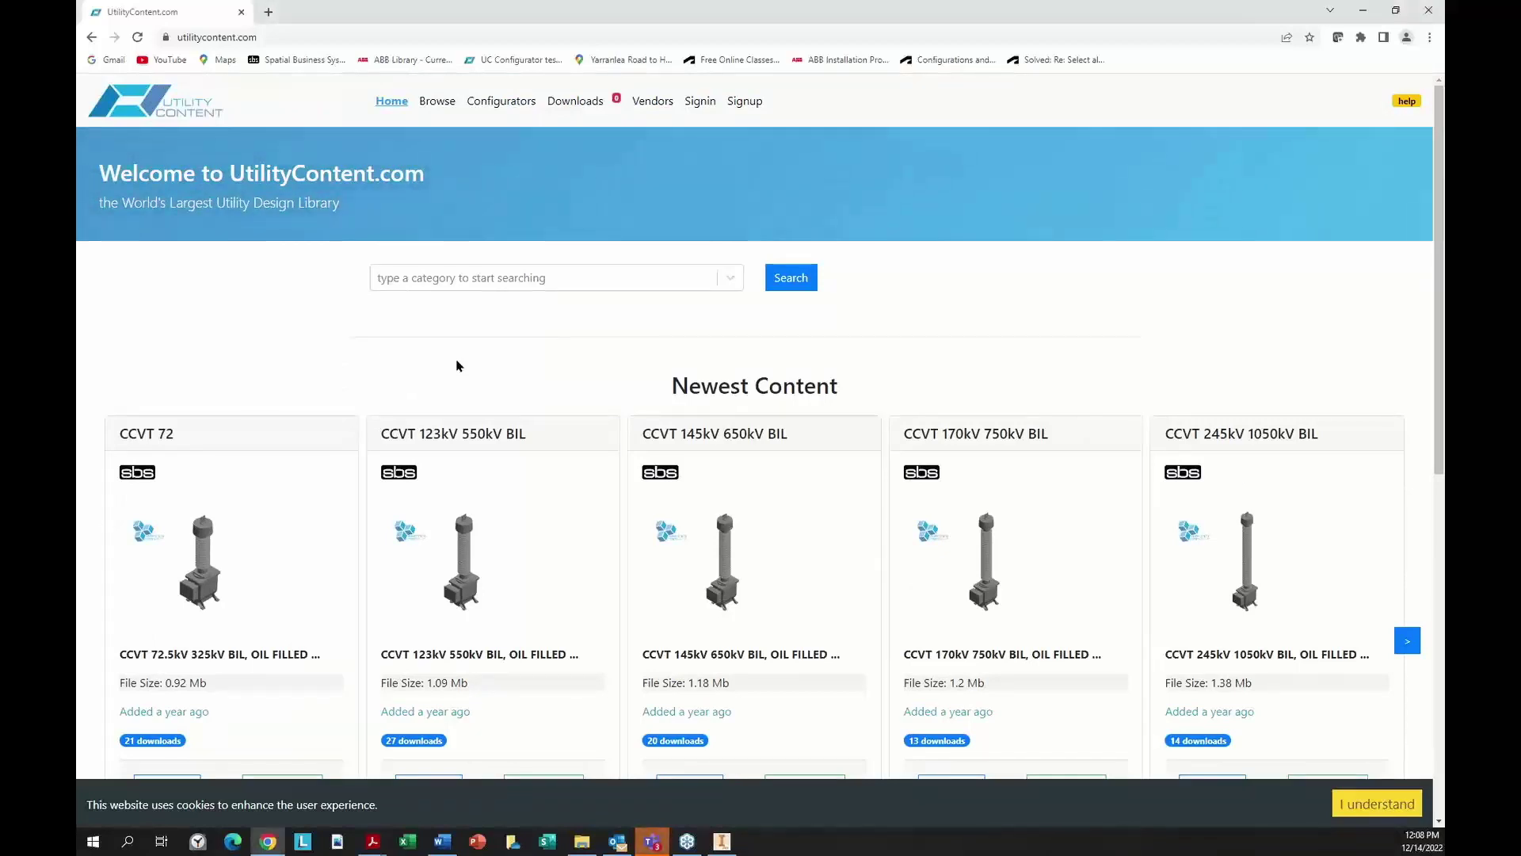
pyautogui.click(424, 279)
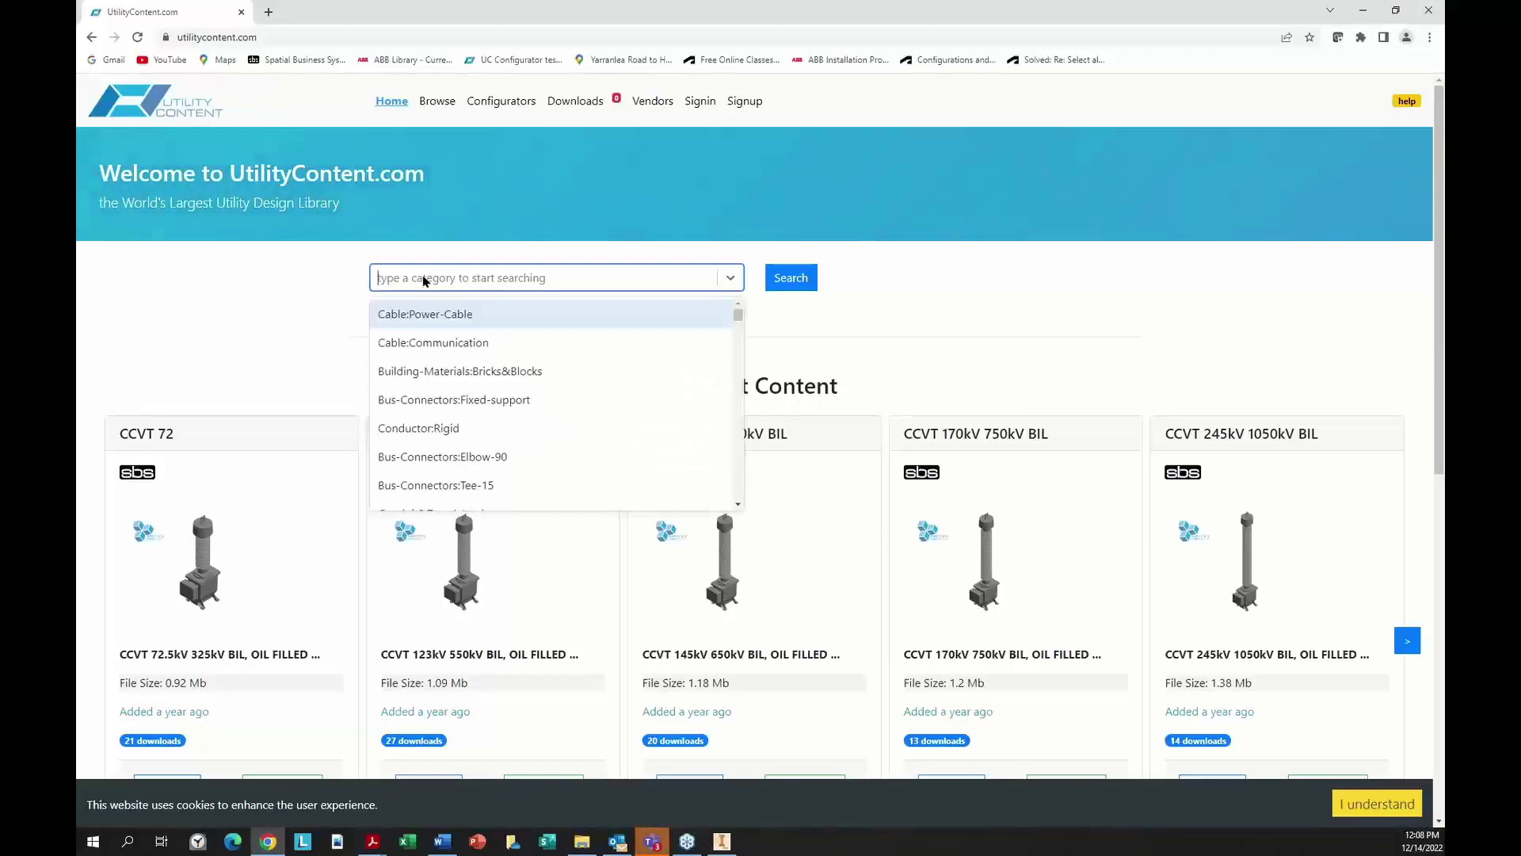
pyautogui.click(424, 279)
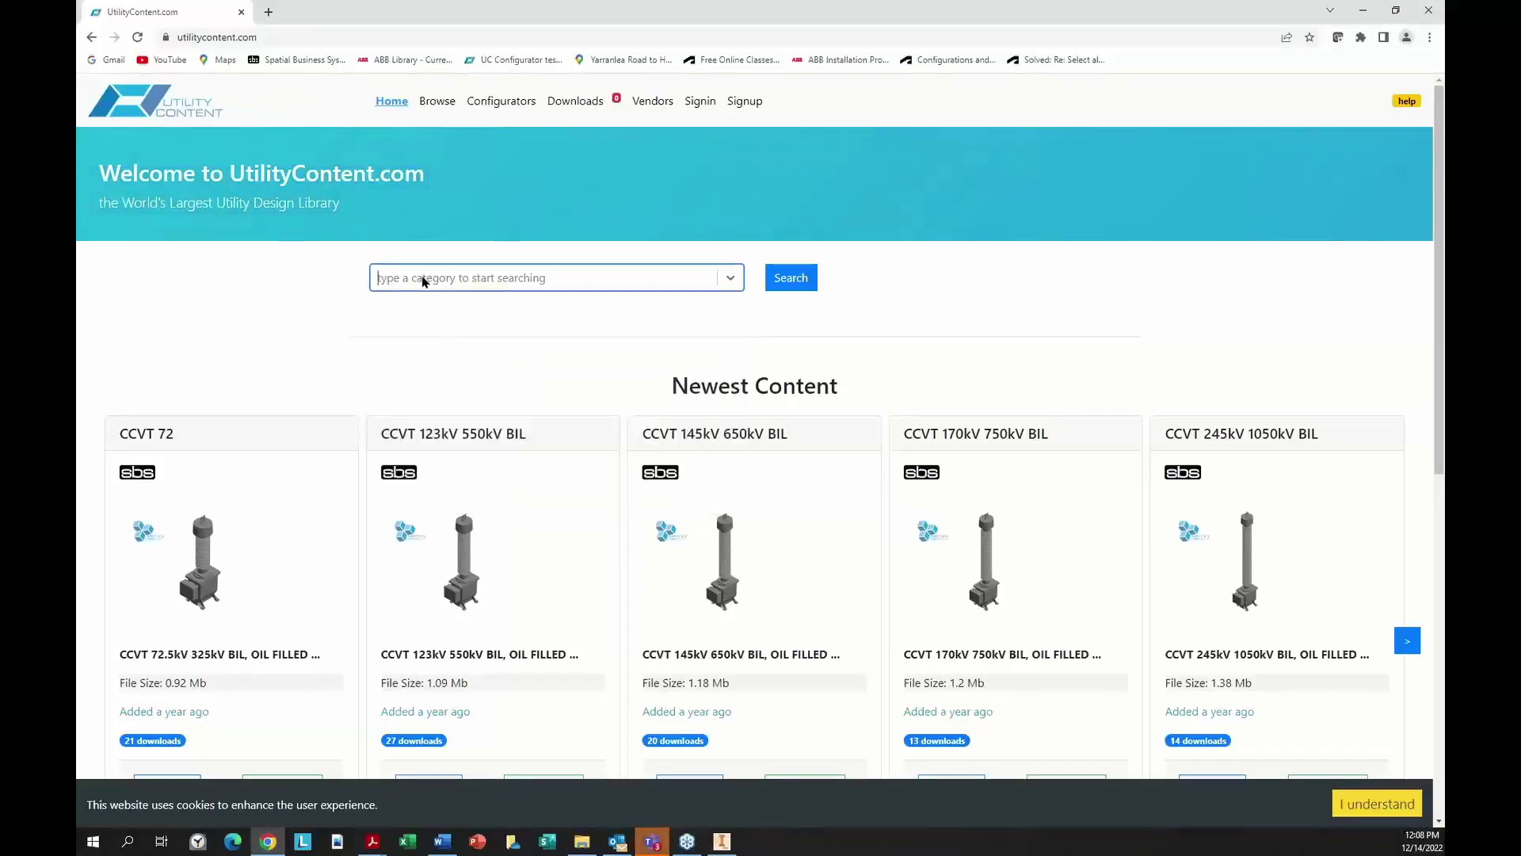
pyautogui.write('circ')
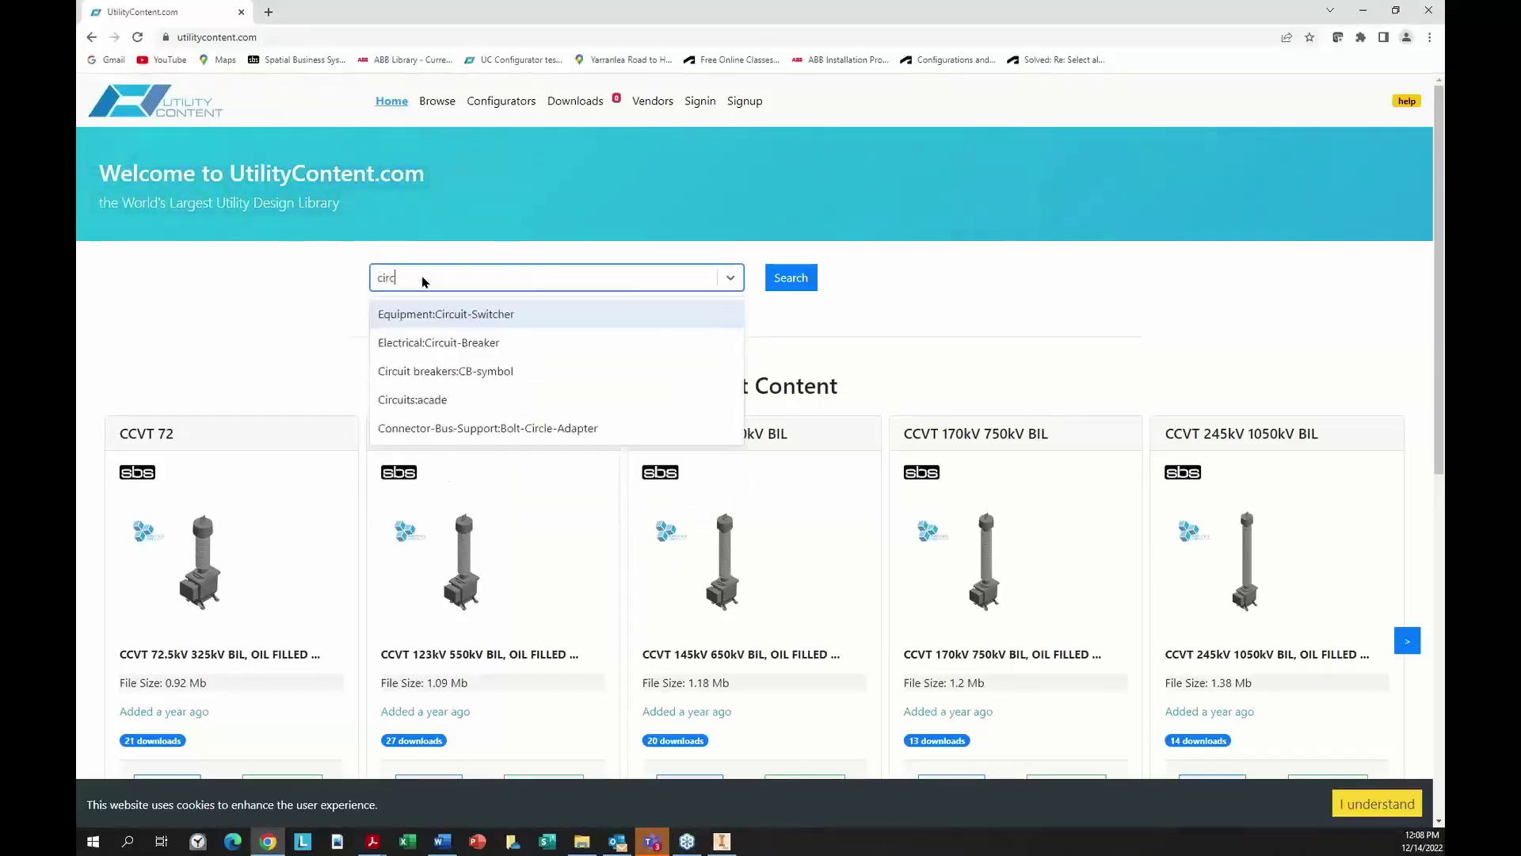
pyautogui.write('uit')
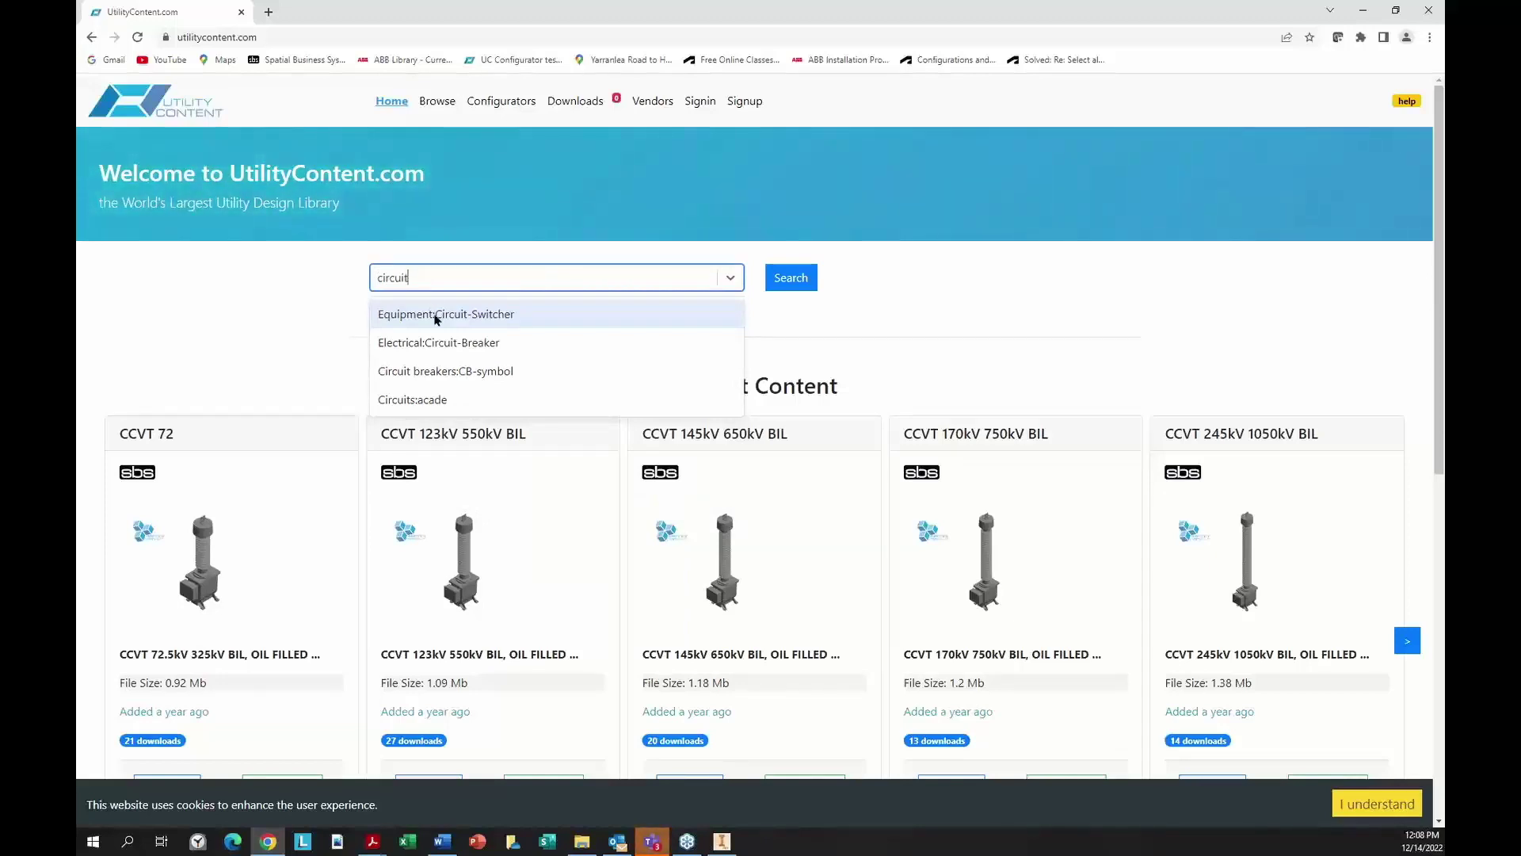
pyautogui.click(445, 343)
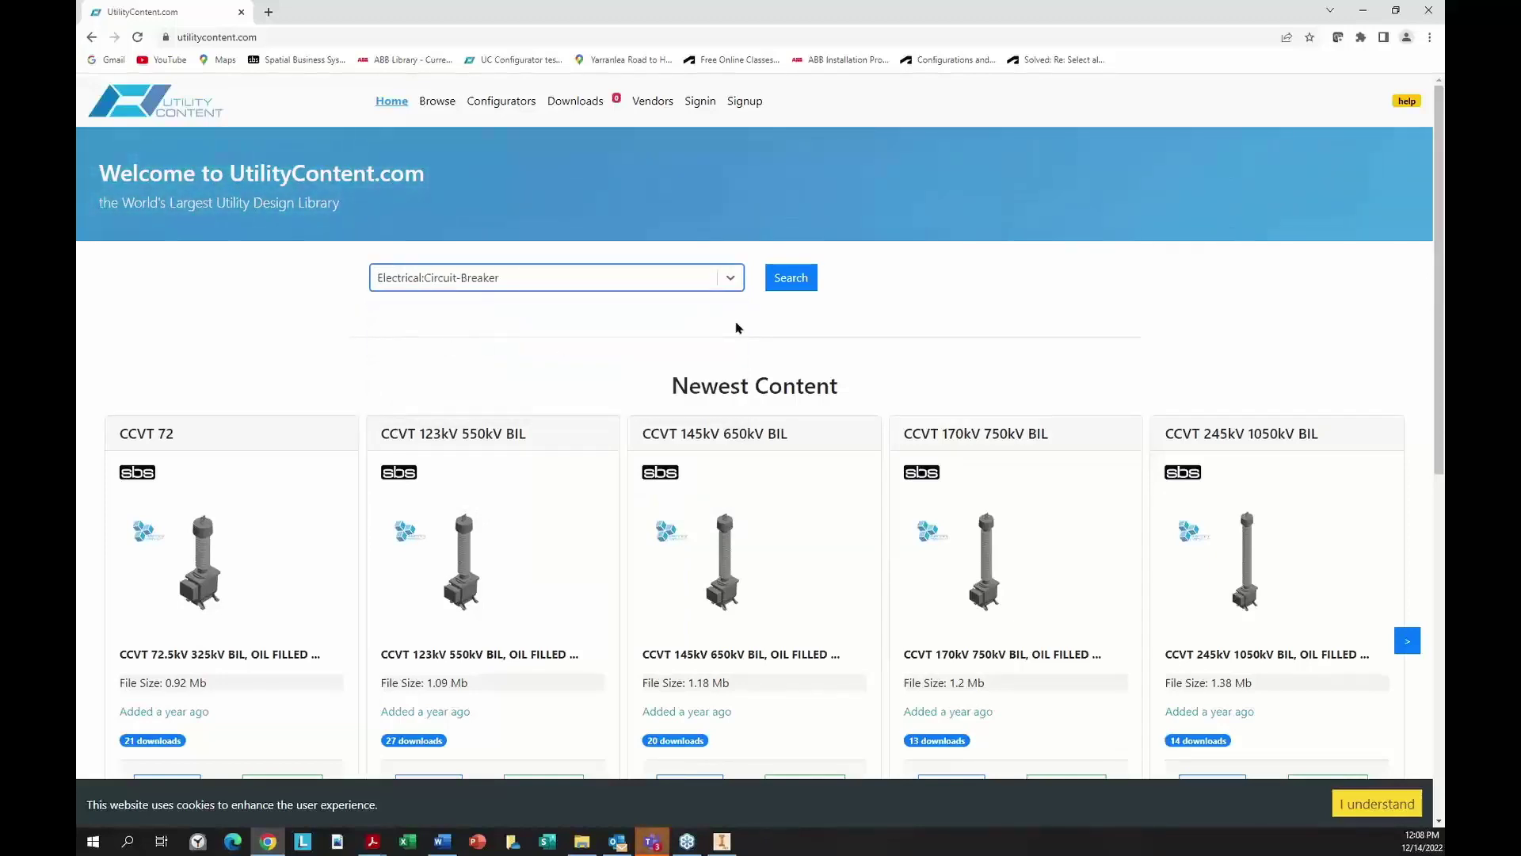
pyautogui.click(802, 282)
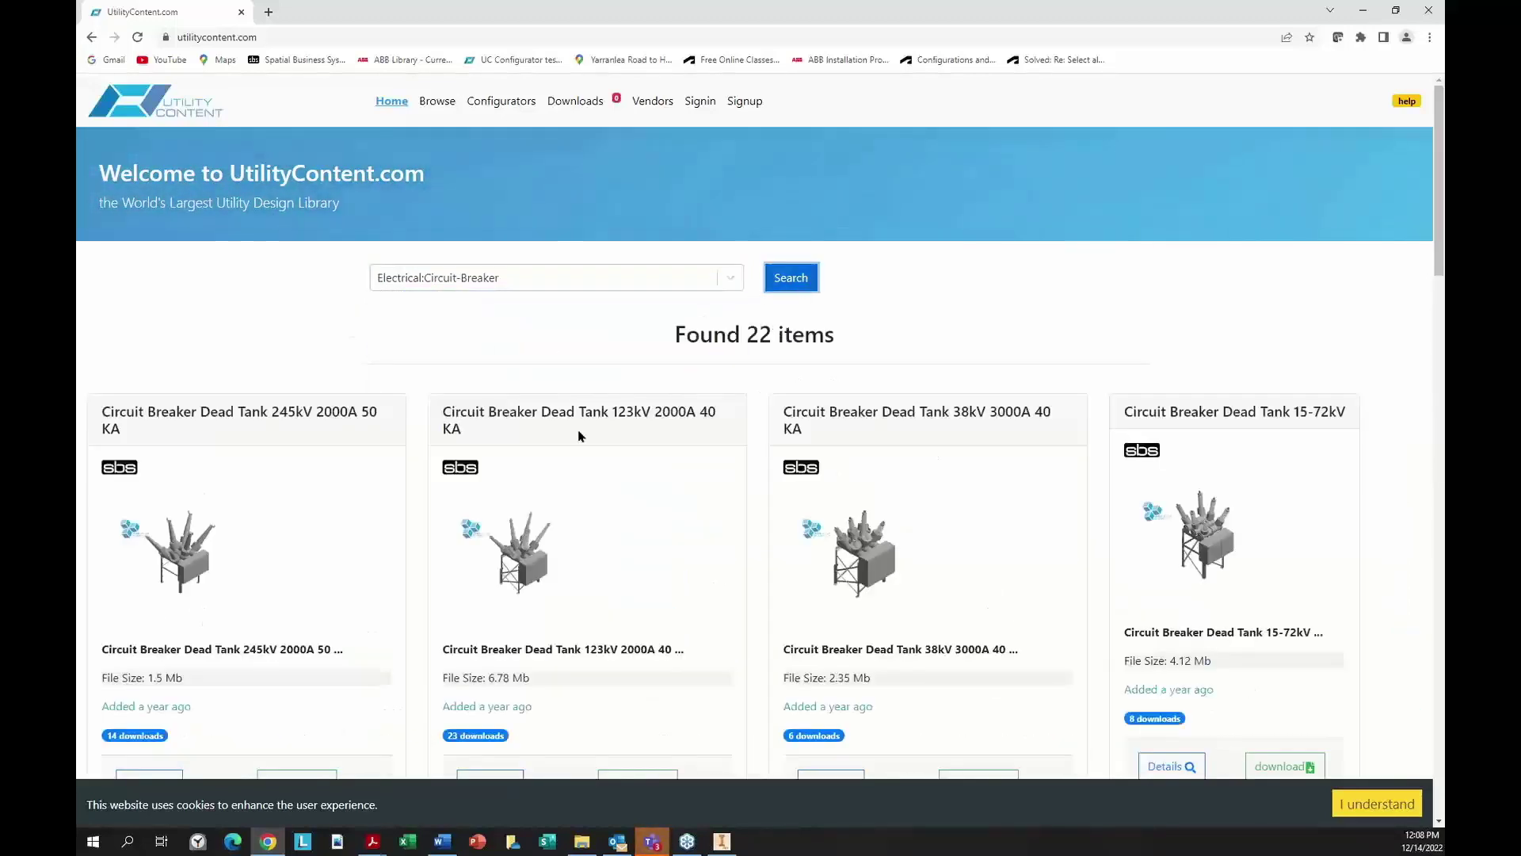
pyautogui.scroll(-2, 587, 441)
pyautogui.scroll(-1, 586, 437)
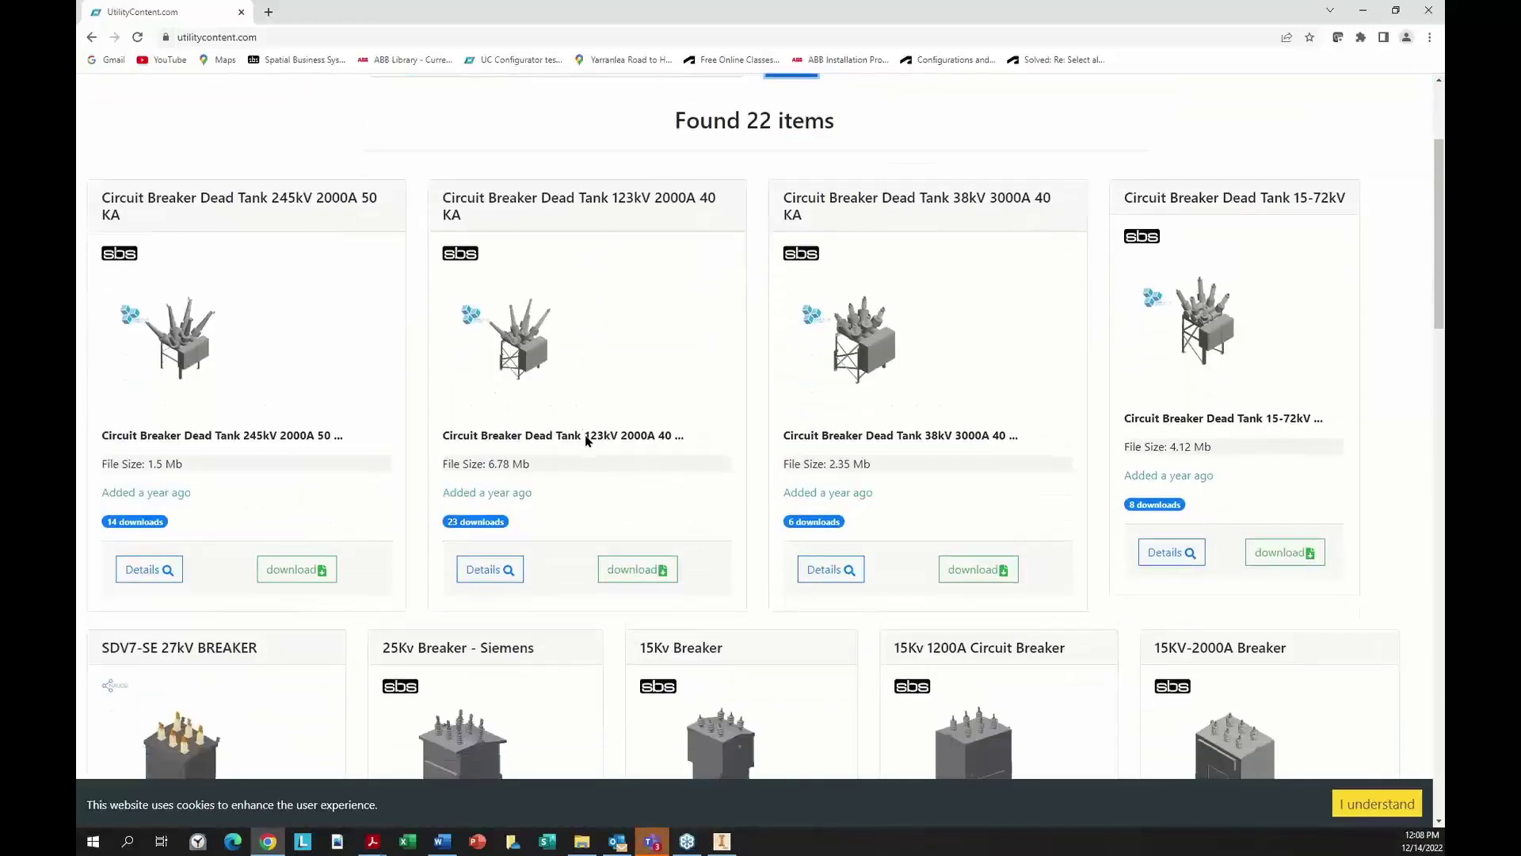
pyautogui.scroll(-2, 586, 434)
pyautogui.scroll(2, 763, 648)
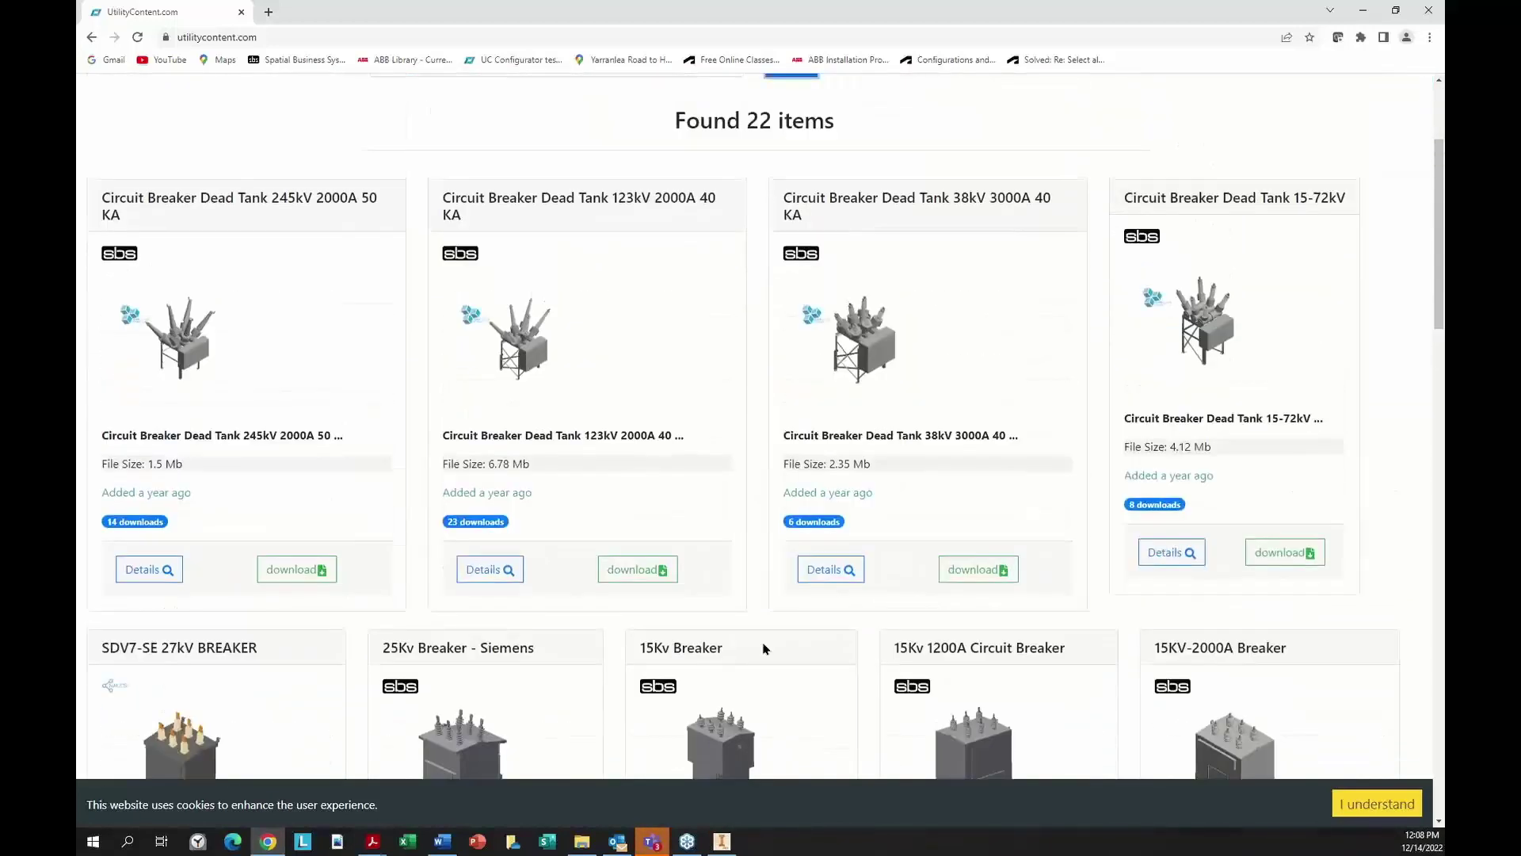
# - View the Circuit Breaker Dead Tank 38kV 3000A 40 KA details, then go back Home
pyautogui.click(831, 574)
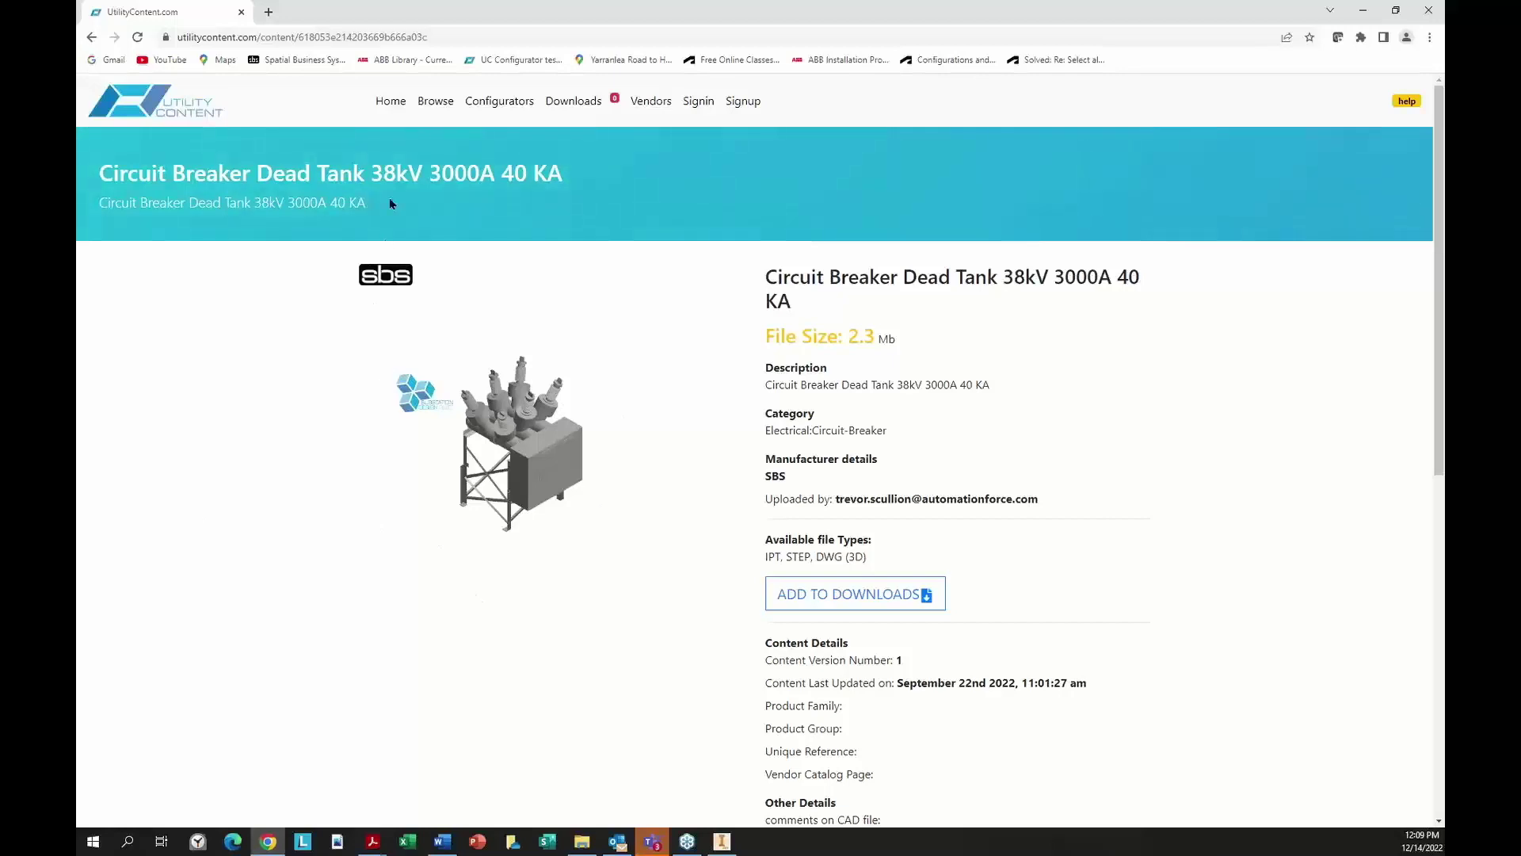
pyautogui.click(390, 102)
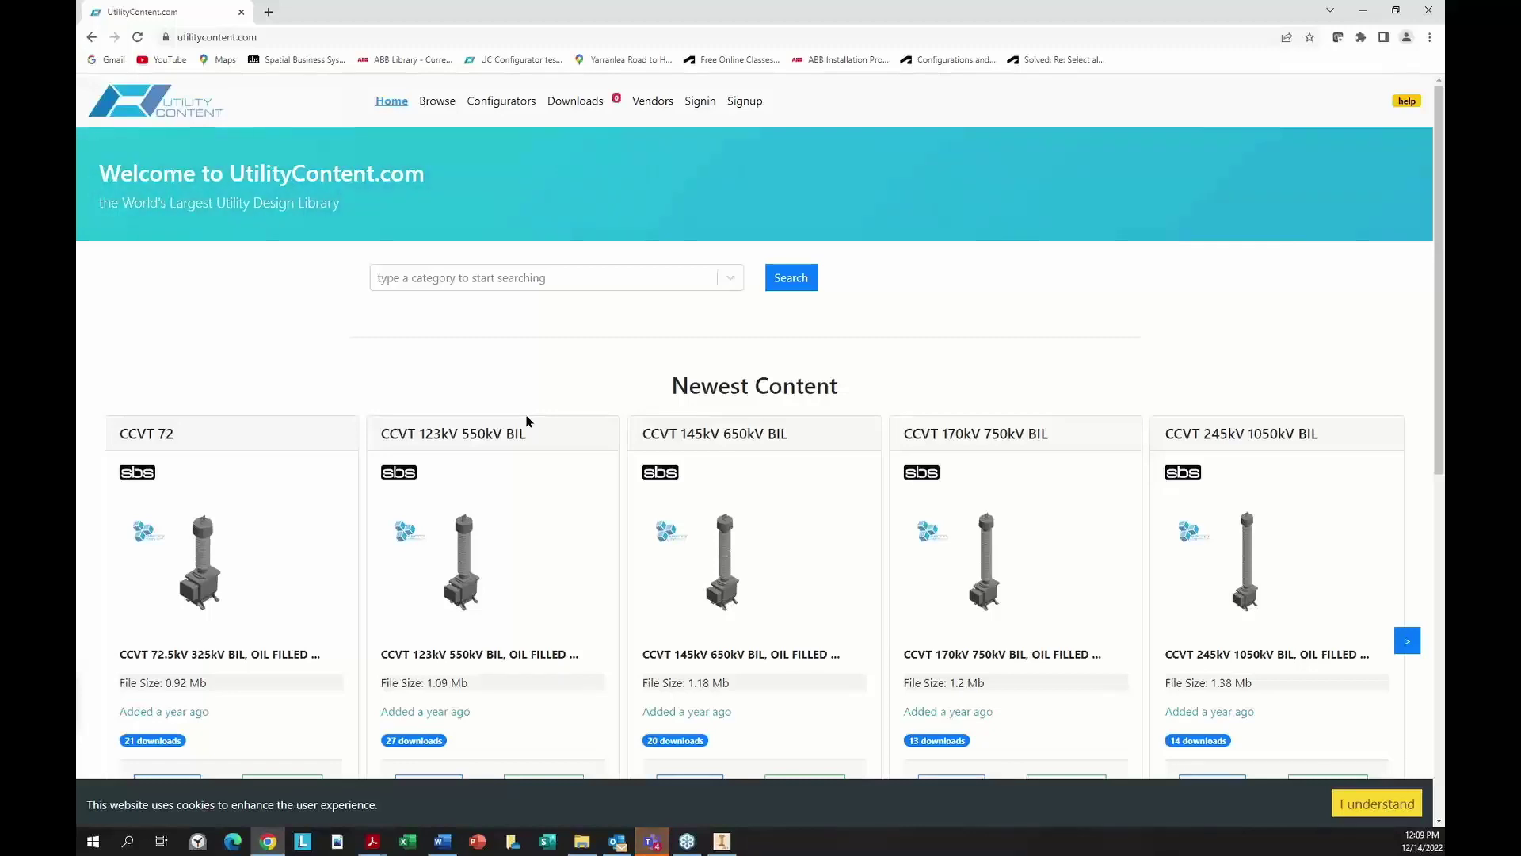
# - Run a category search for Conduit:PVC after typing 'conduit'
pyautogui.click(394, 279)
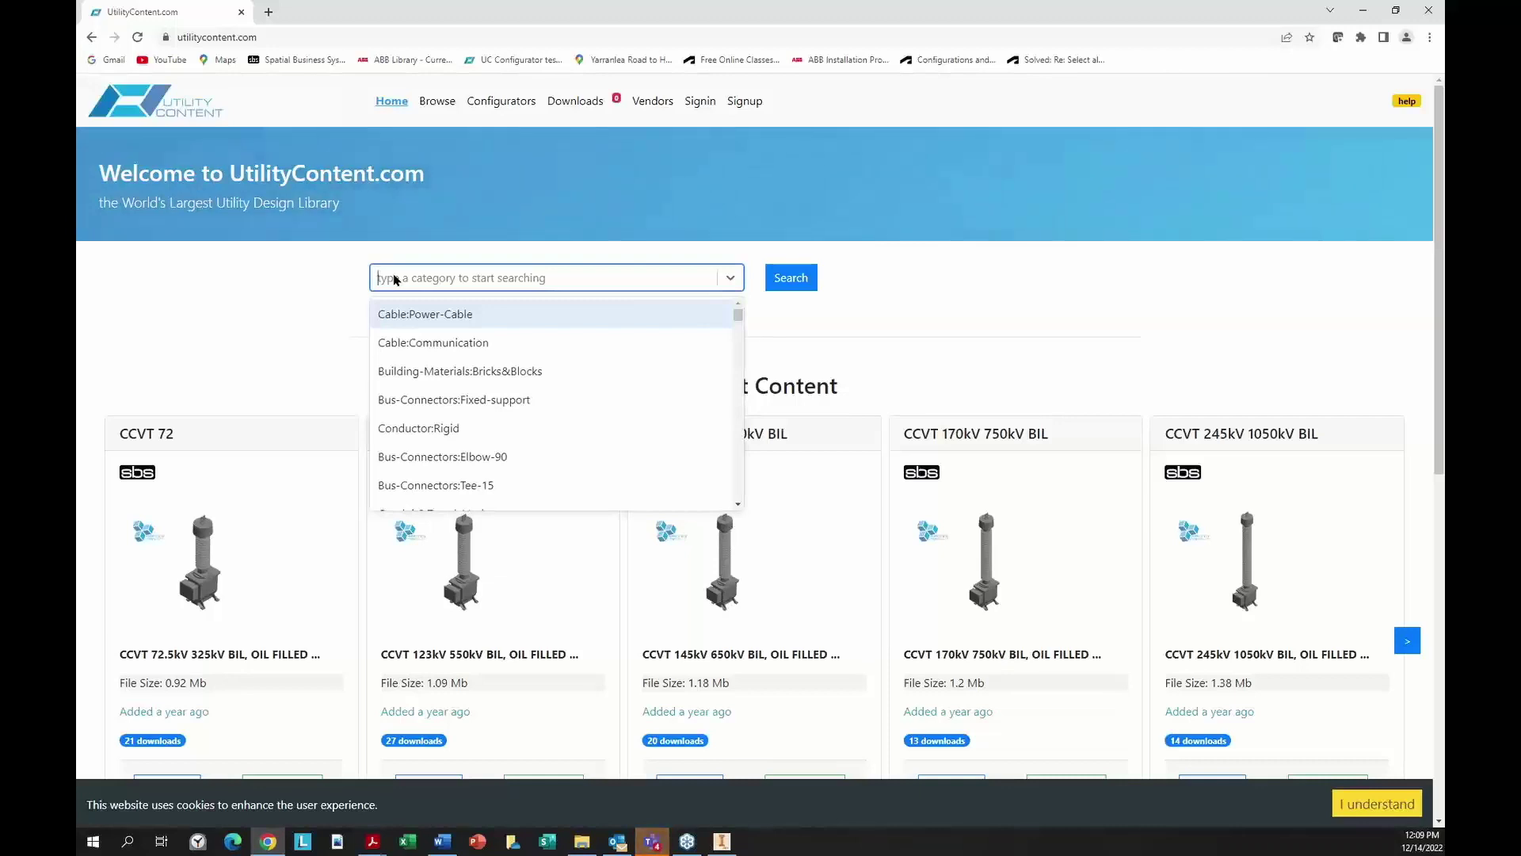
pyautogui.write('conduit')
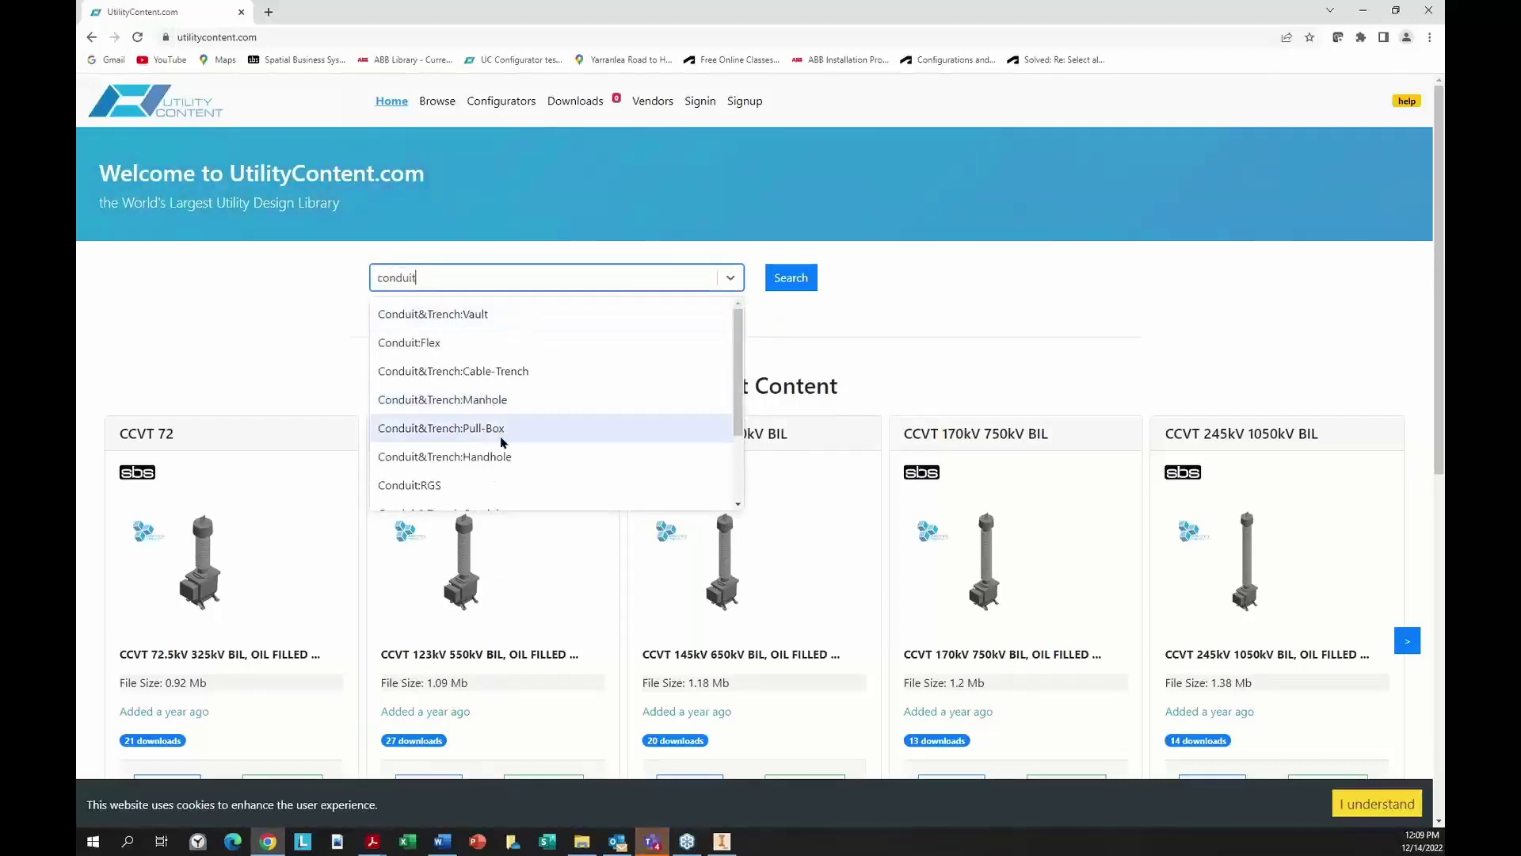
pyautogui.scroll(-2, 501, 436)
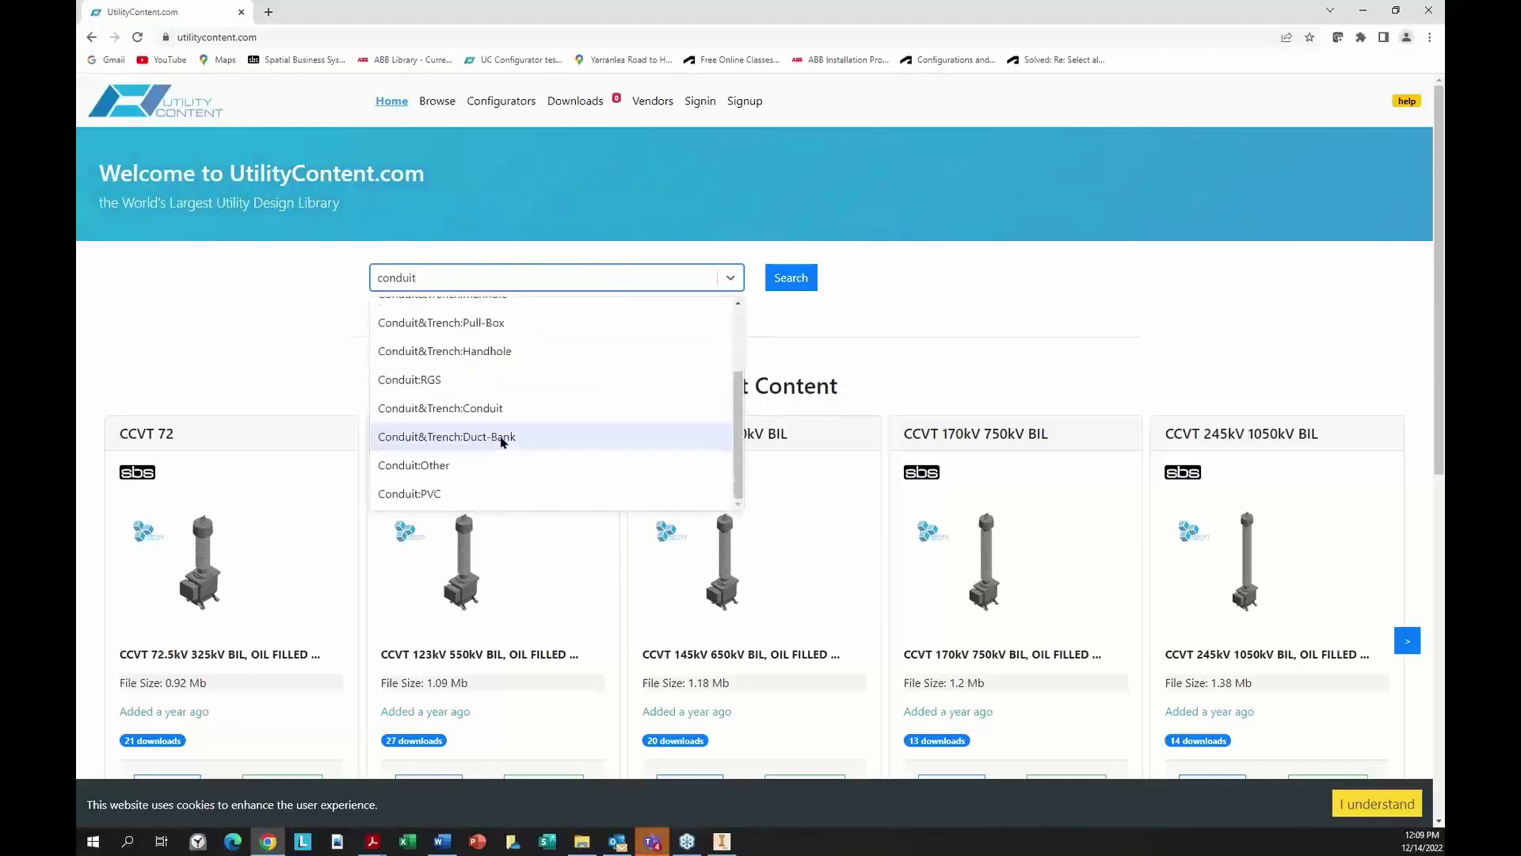
pyautogui.click(450, 495)
pyautogui.click(791, 277)
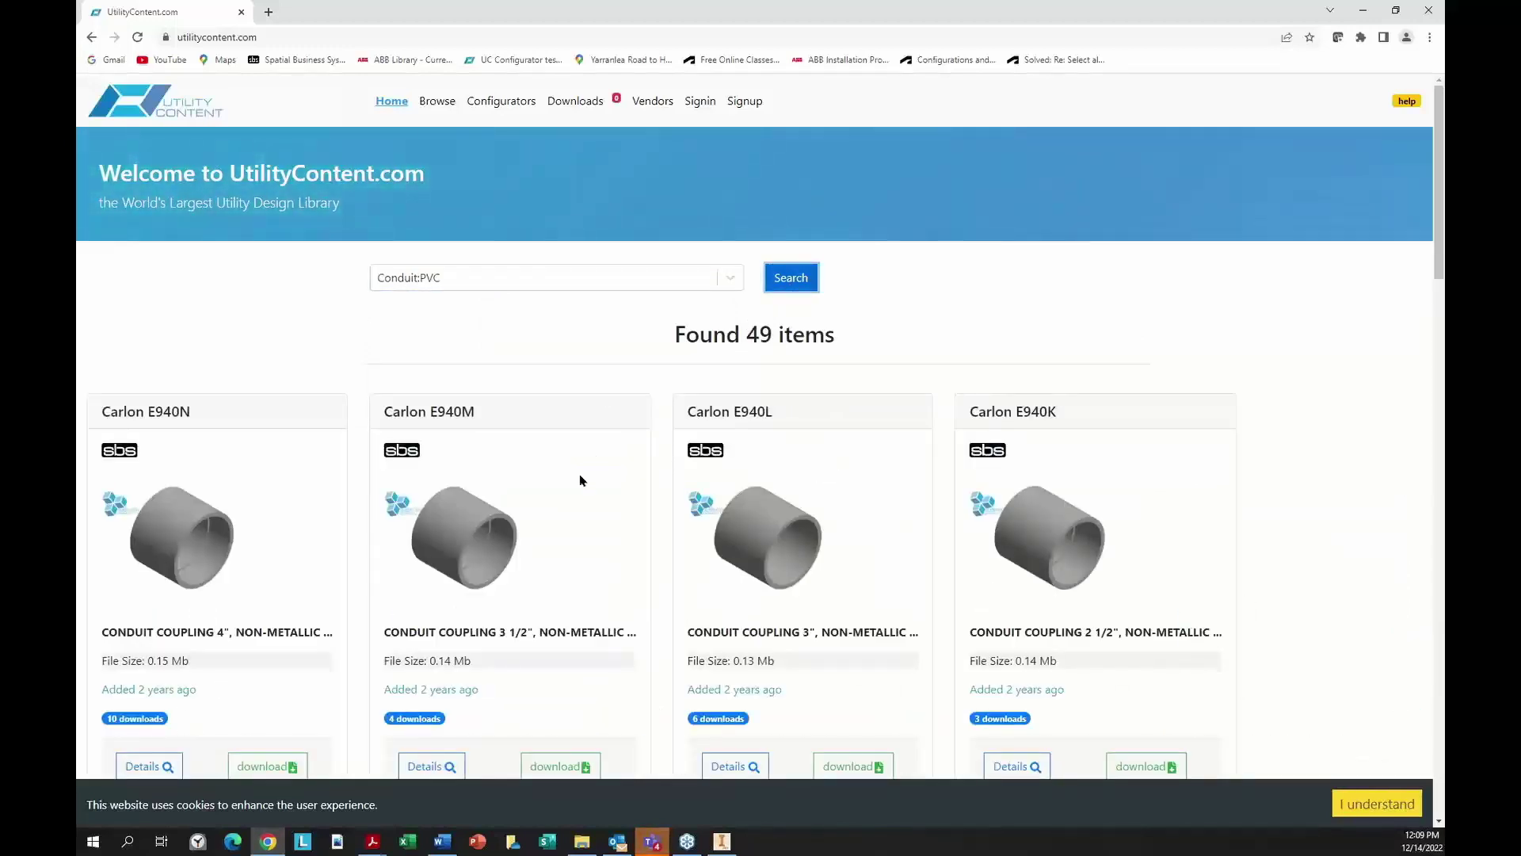
# - Load more of the 49 Conduit:PVC results and scroll through the Carlon couplings and conduit bodies
pyautogui.scroll(-8, 580, 475)
pyautogui.scroll(-8, 580, 475)
pyautogui.click(774, 400)
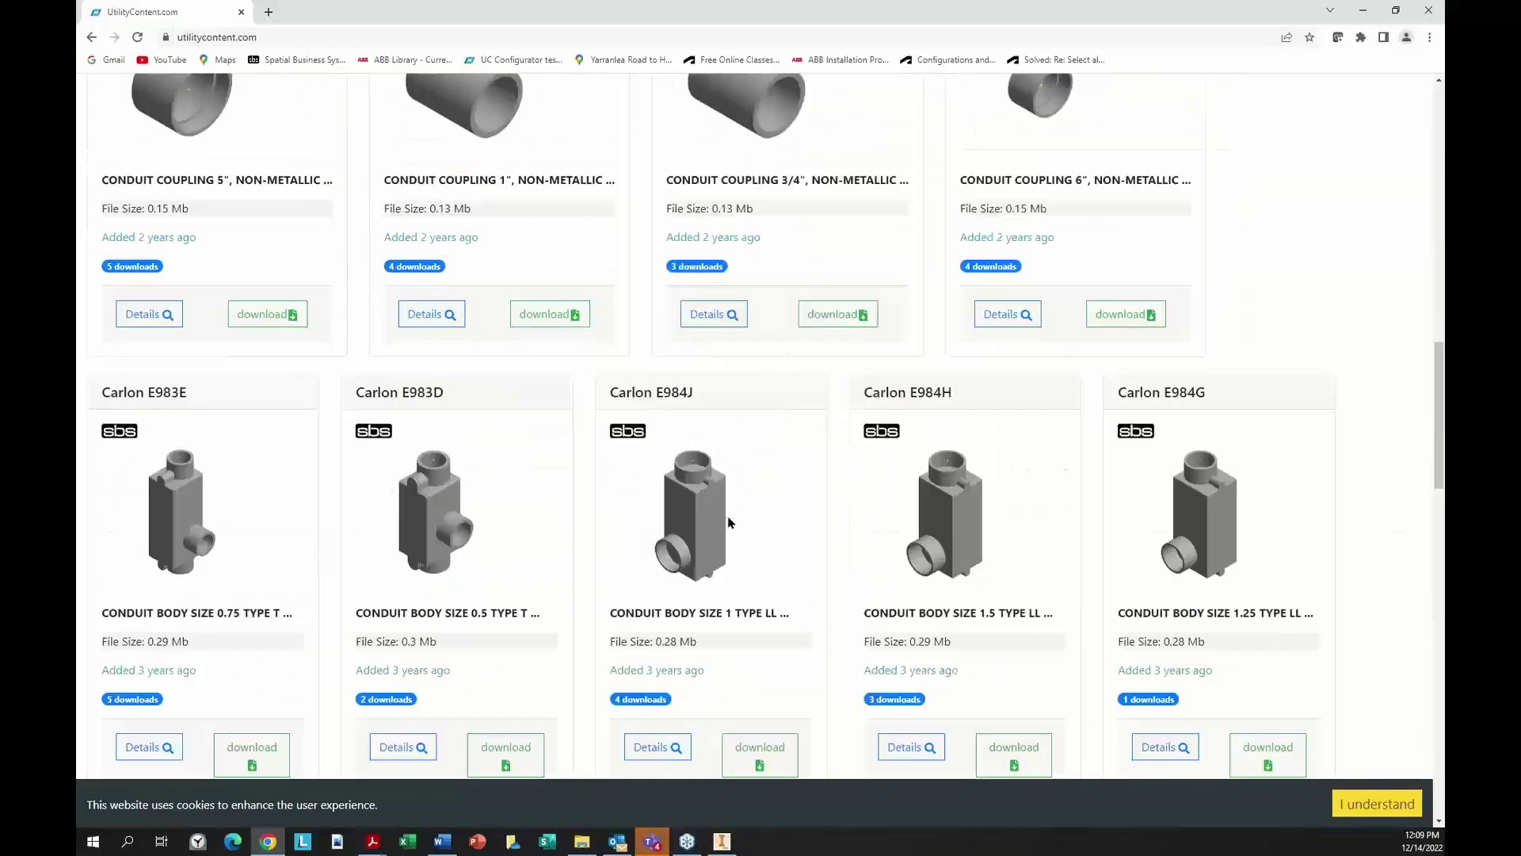
pyautogui.scroll(-5, 786, 572)
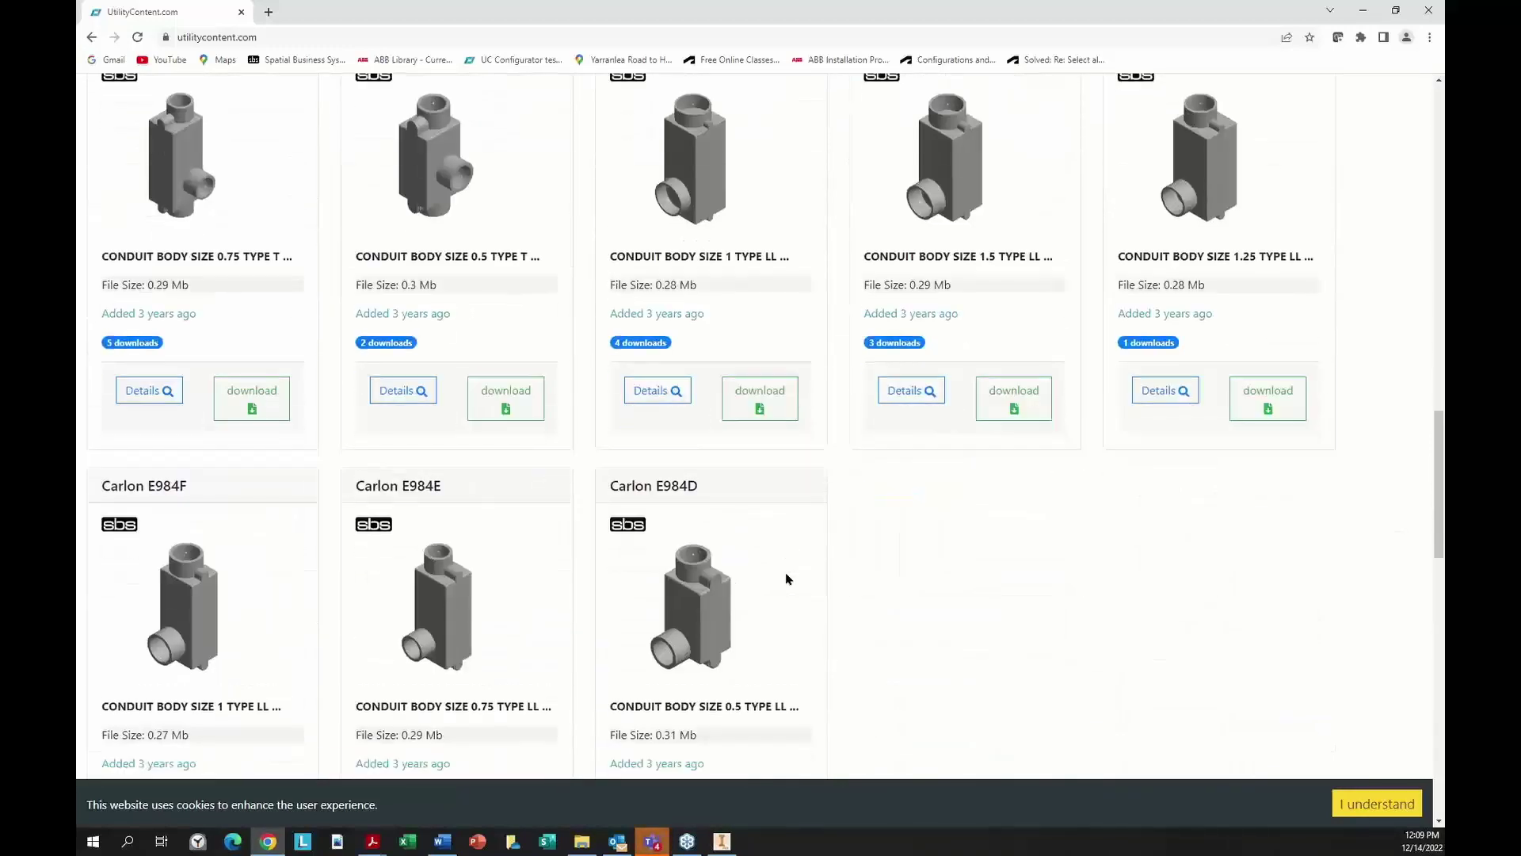
pyautogui.scroll(-1, 786, 574)
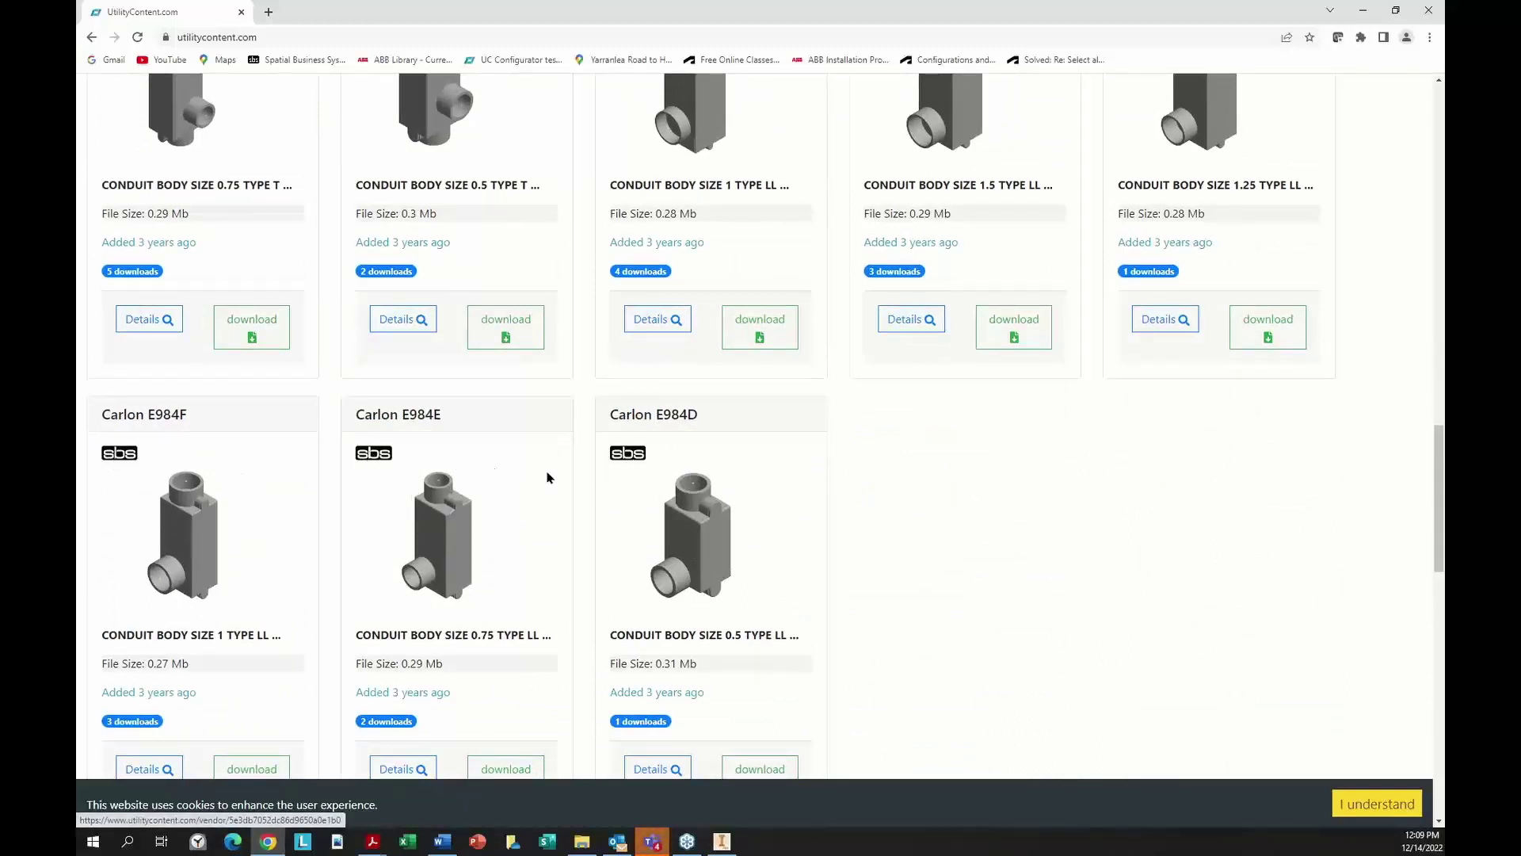
pyautogui.scroll(3, 636, 596)
pyautogui.scroll(3, 636, 595)
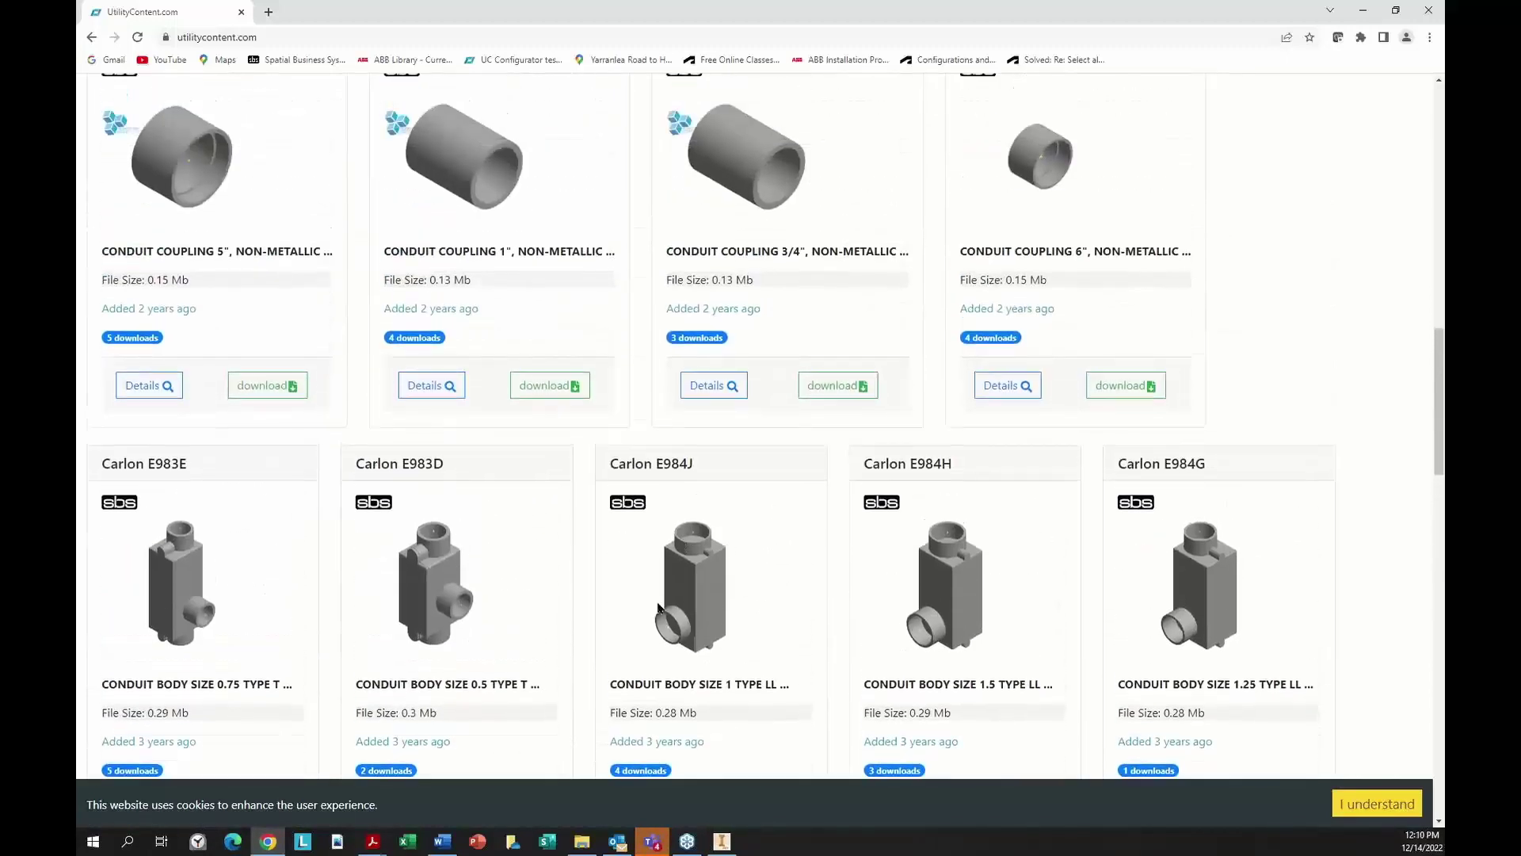
pyautogui.scroll(3, 658, 601)
pyautogui.scroll(6, 658, 604)
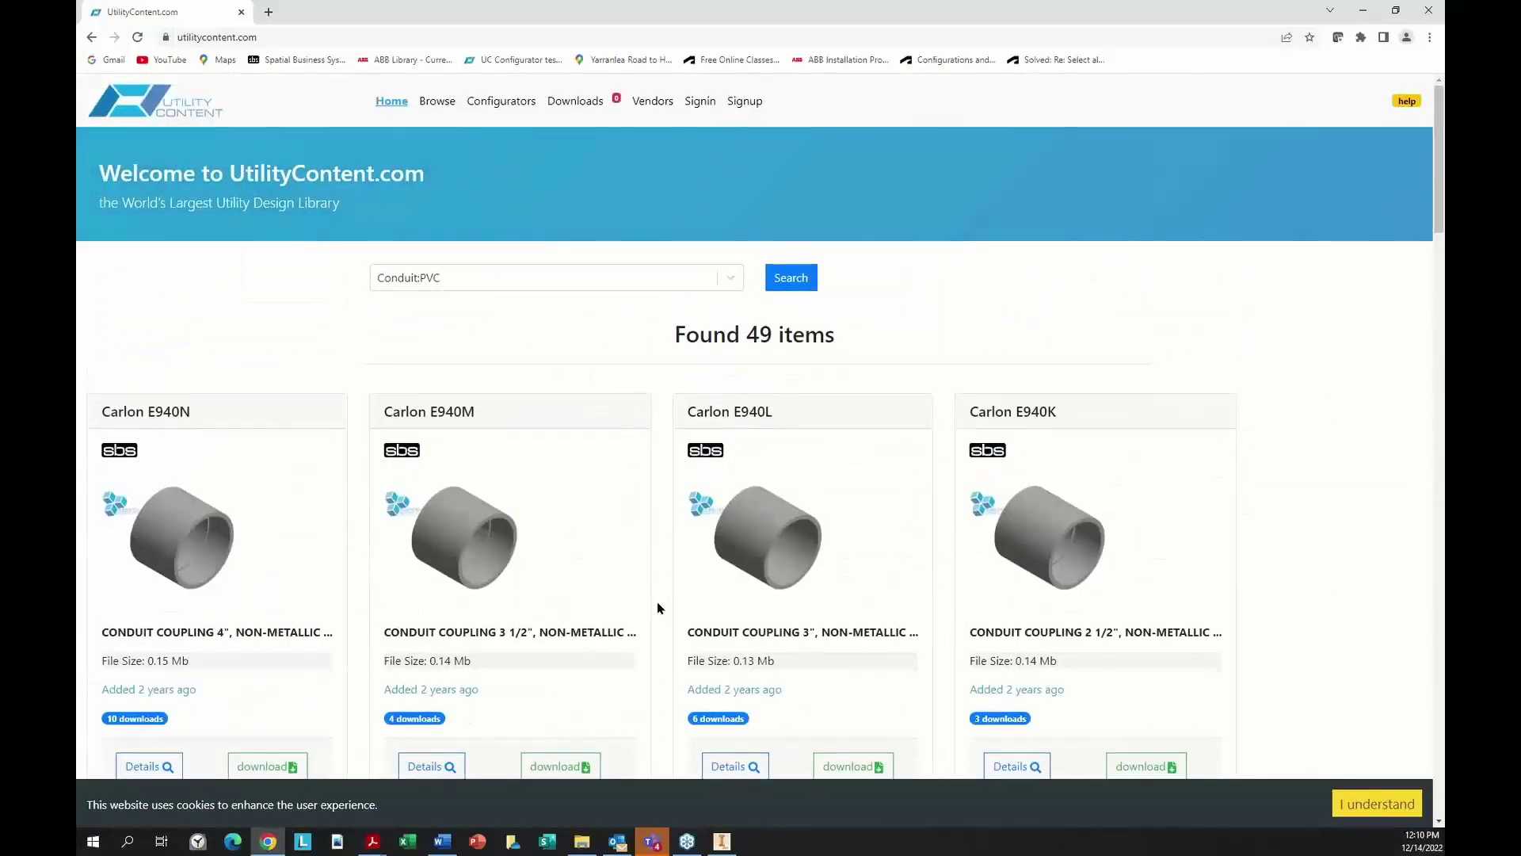
# - Search the connector-Ground-Connector:Bolted category after typing 'gro'
pyautogui.click(443, 281)
pyautogui.write('ground')
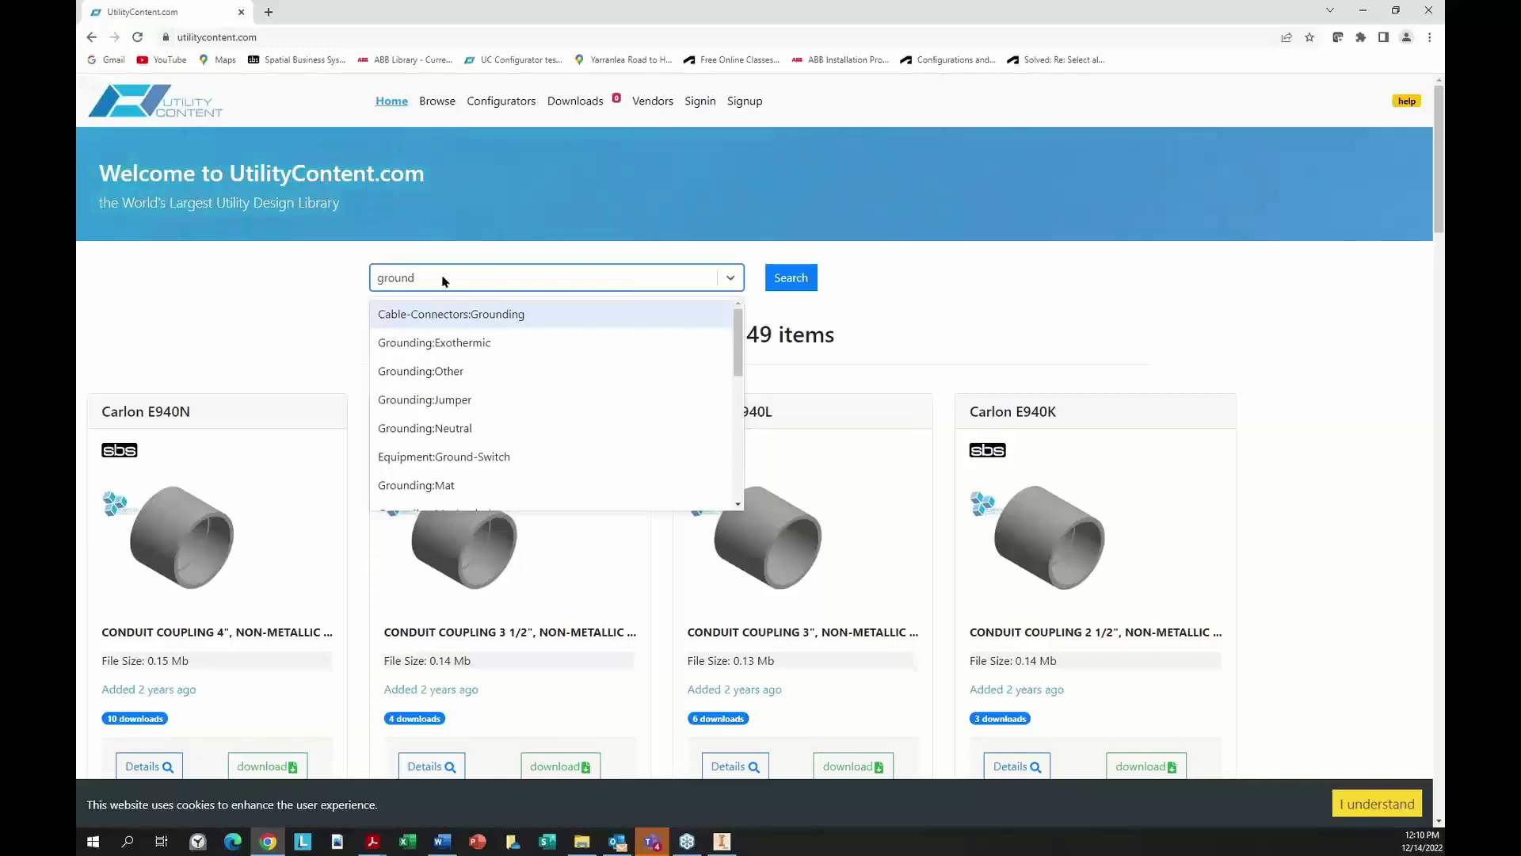
pyautogui.scroll(-2, 560, 429)
pyautogui.scroll(2, 560, 429)
pyautogui.scroll(-3, 560, 431)
pyautogui.scroll(-3, 560, 428)
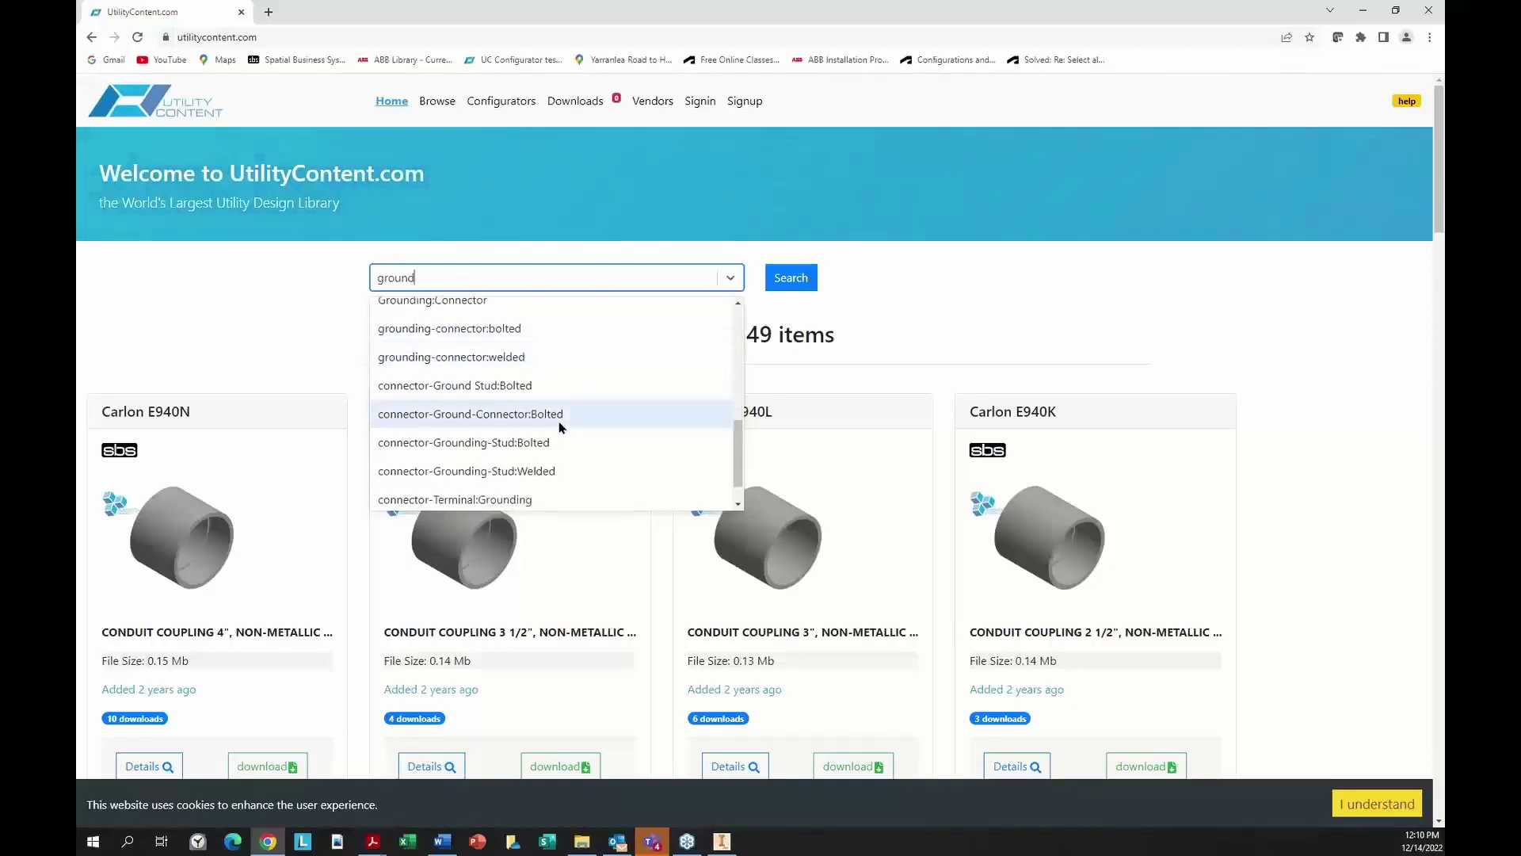
pyautogui.click(561, 413)
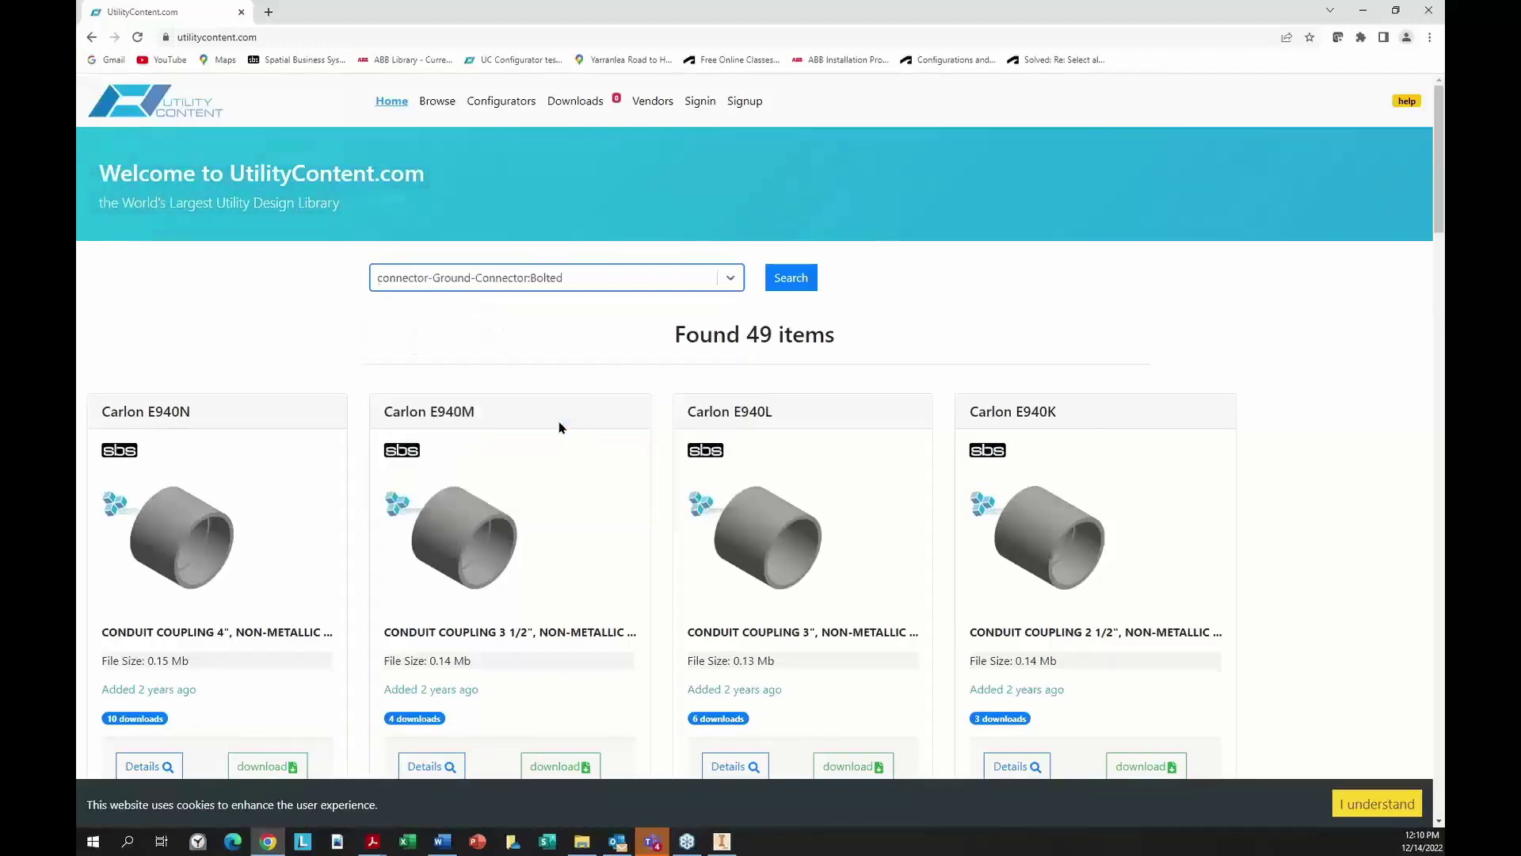
pyautogui.click(807, 284)
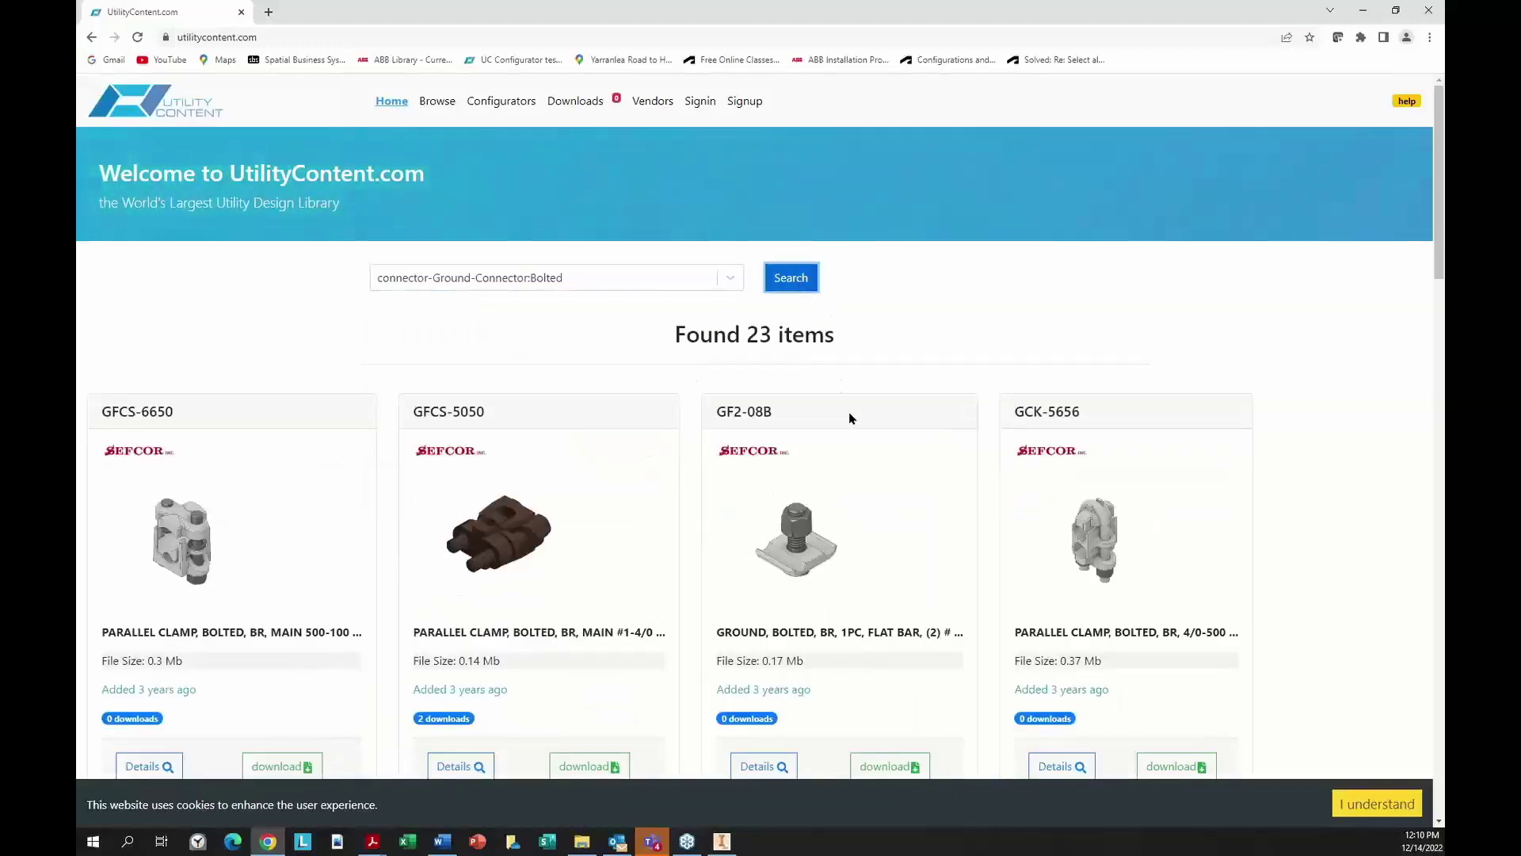
# - Scroll through the 23 Sefcor bolted ground and parallel clamp results
pyautogui.scroll(-2, 847, 420)
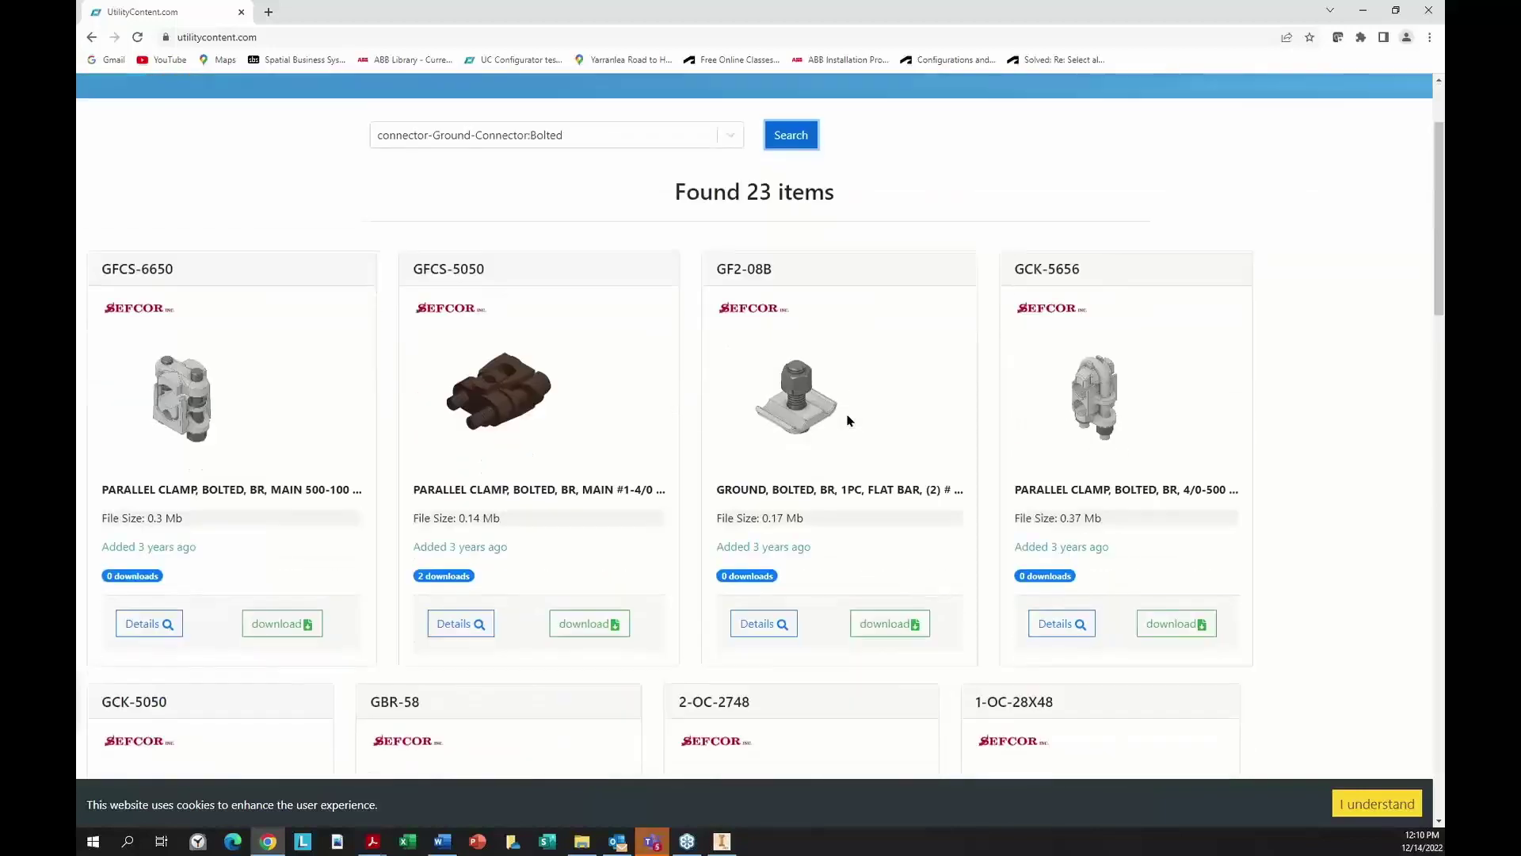
pyautogui.scroll(-2, 847, 420)
pyautogui.scroll(-3, 847, 420)
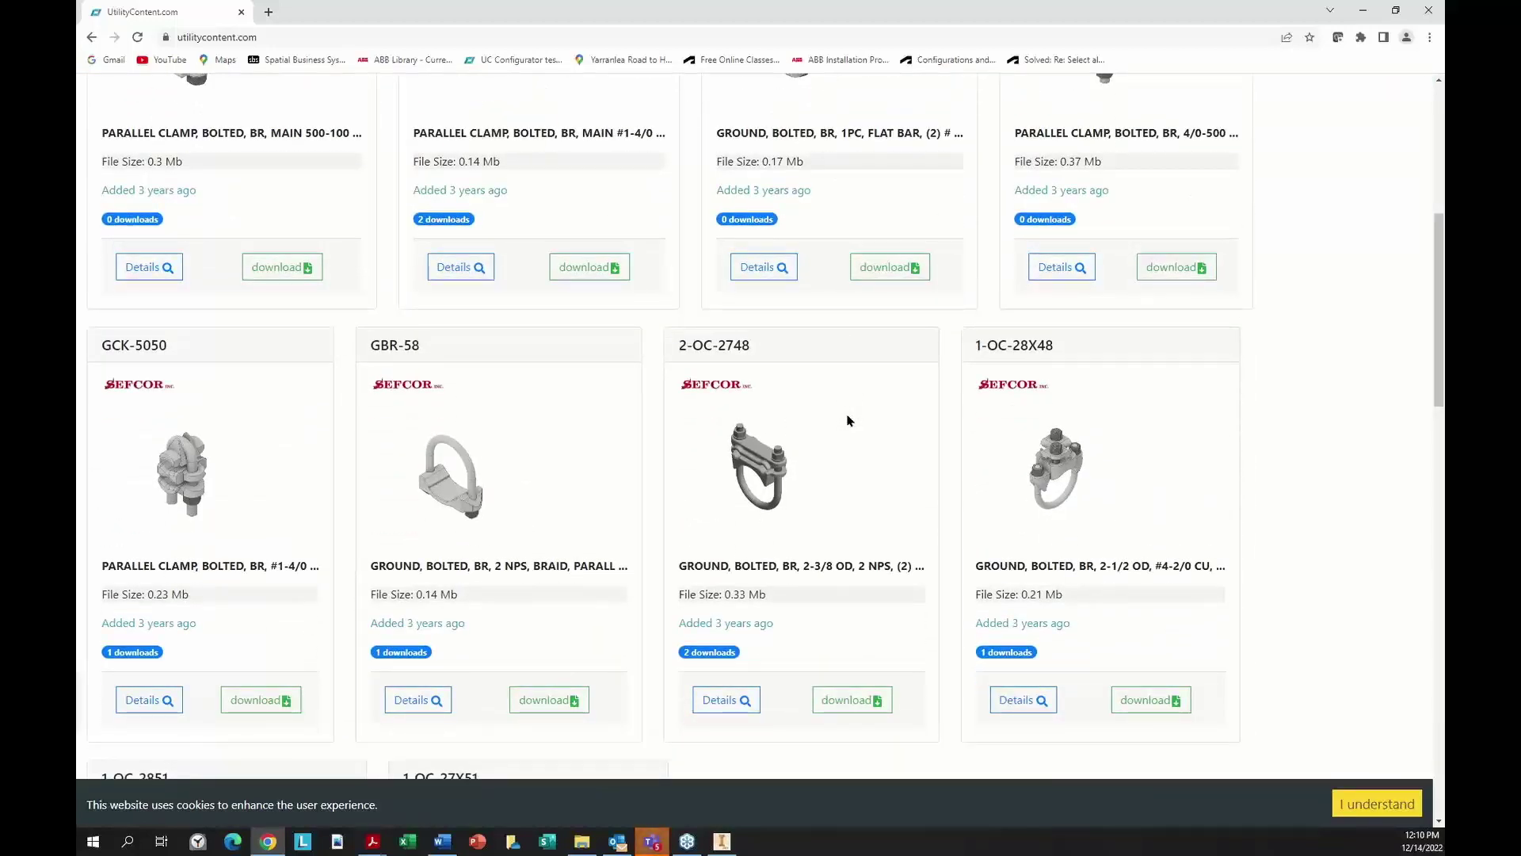
pyautogui.scroll(-1, 847, 420)
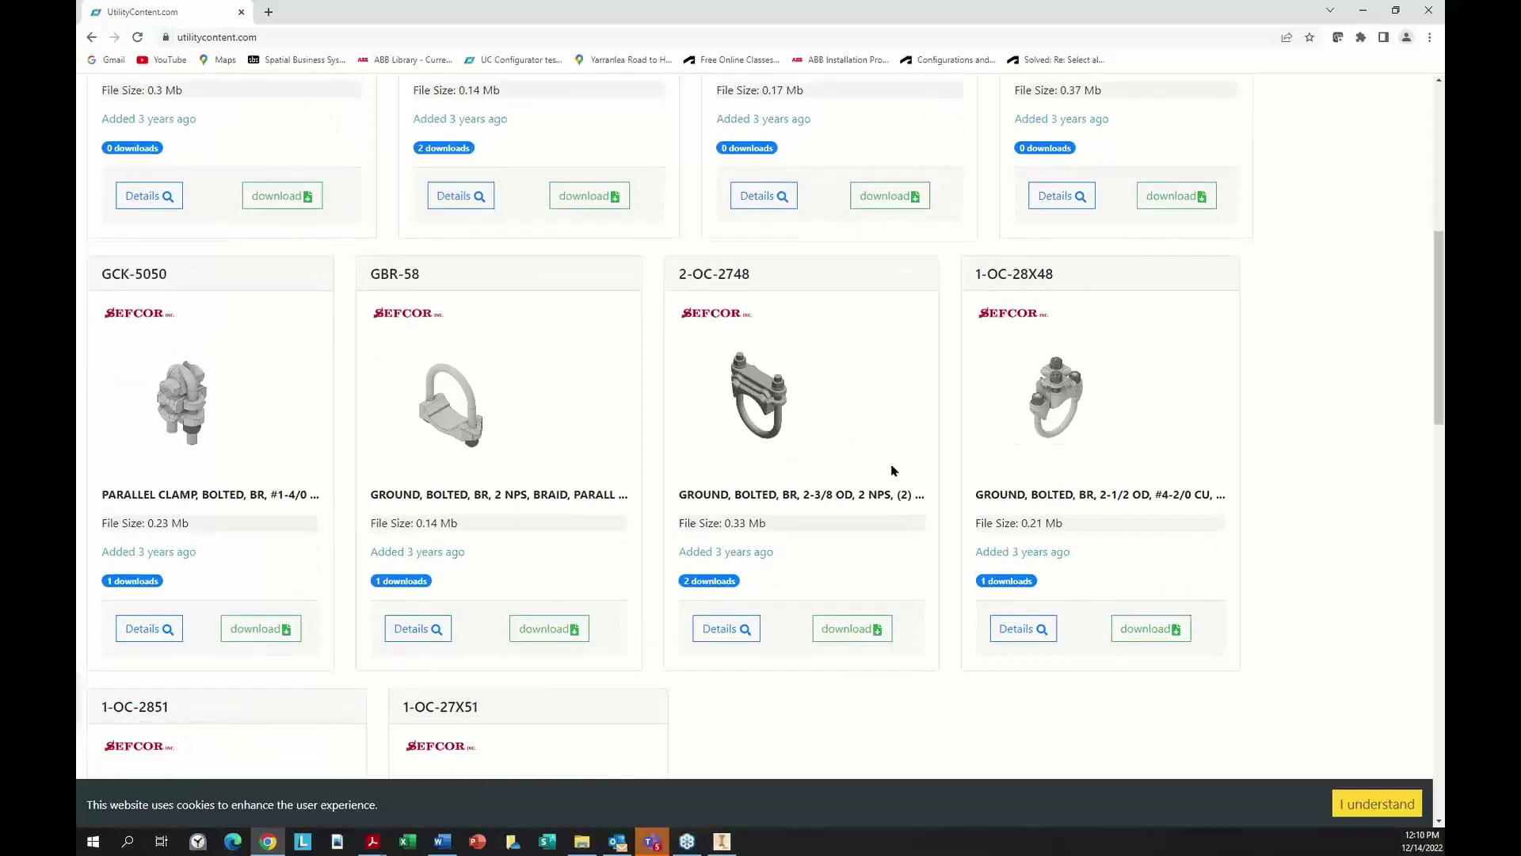
pyautogui.scroll(-5, 891, 471)
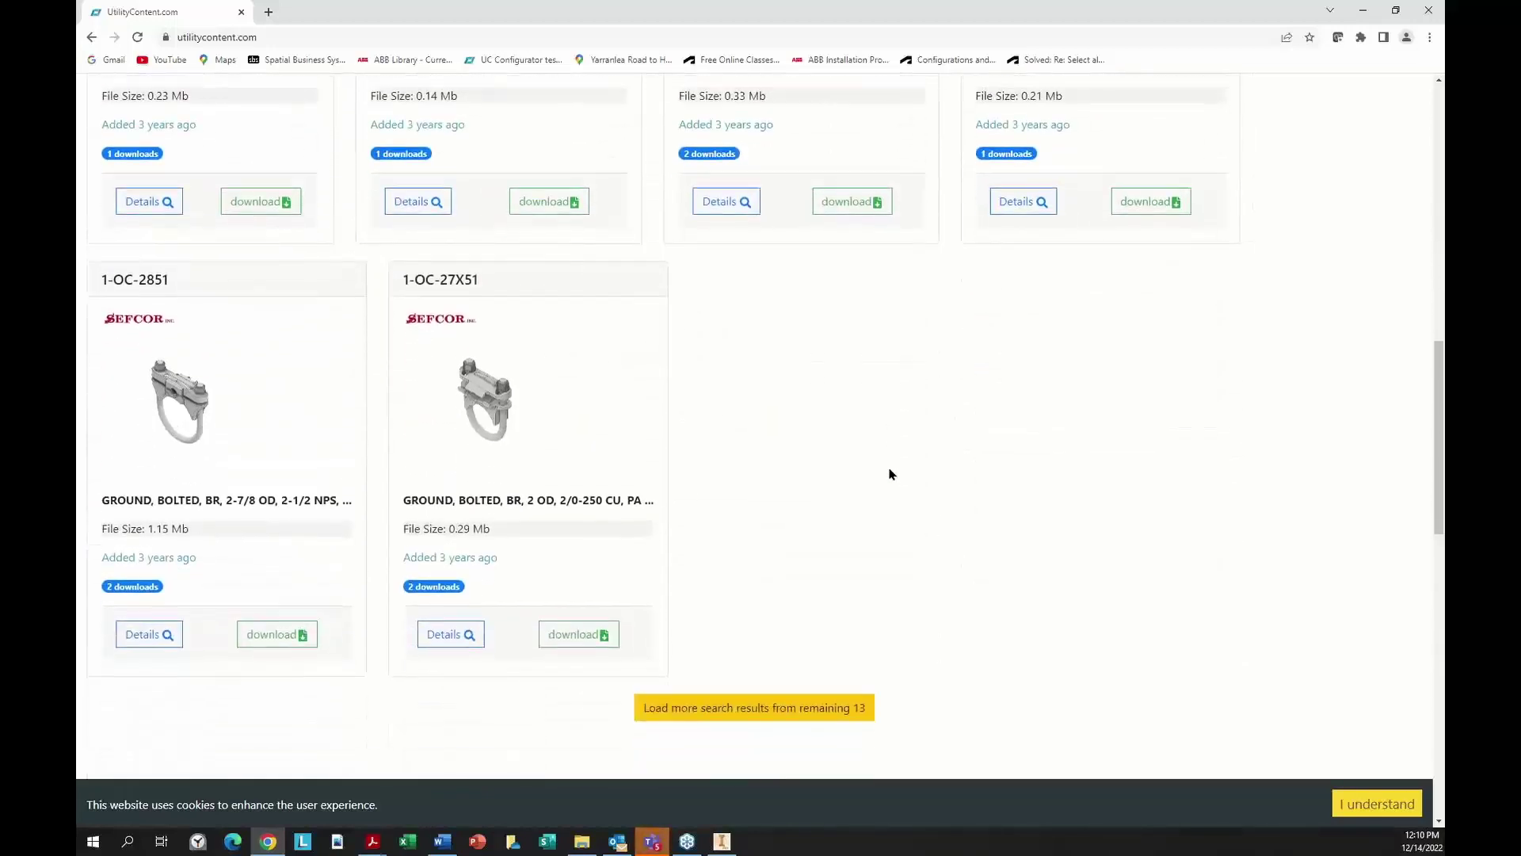
pyautogui.scroll(2, 664, 571)
pyautogui.scroll(8, 664, 571)
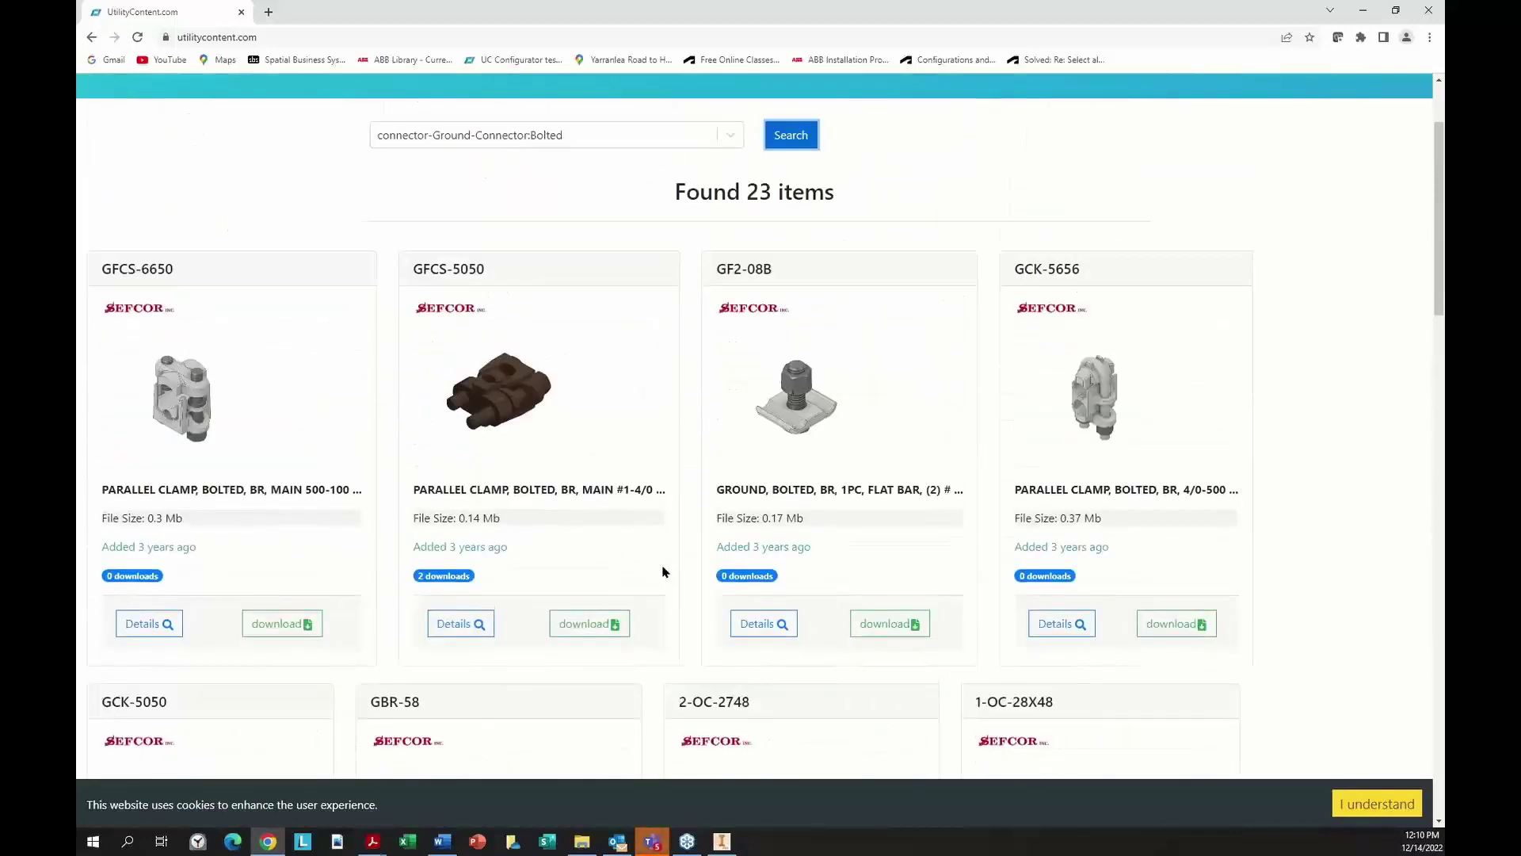
pyautogui.scroll(2, 664, 572)
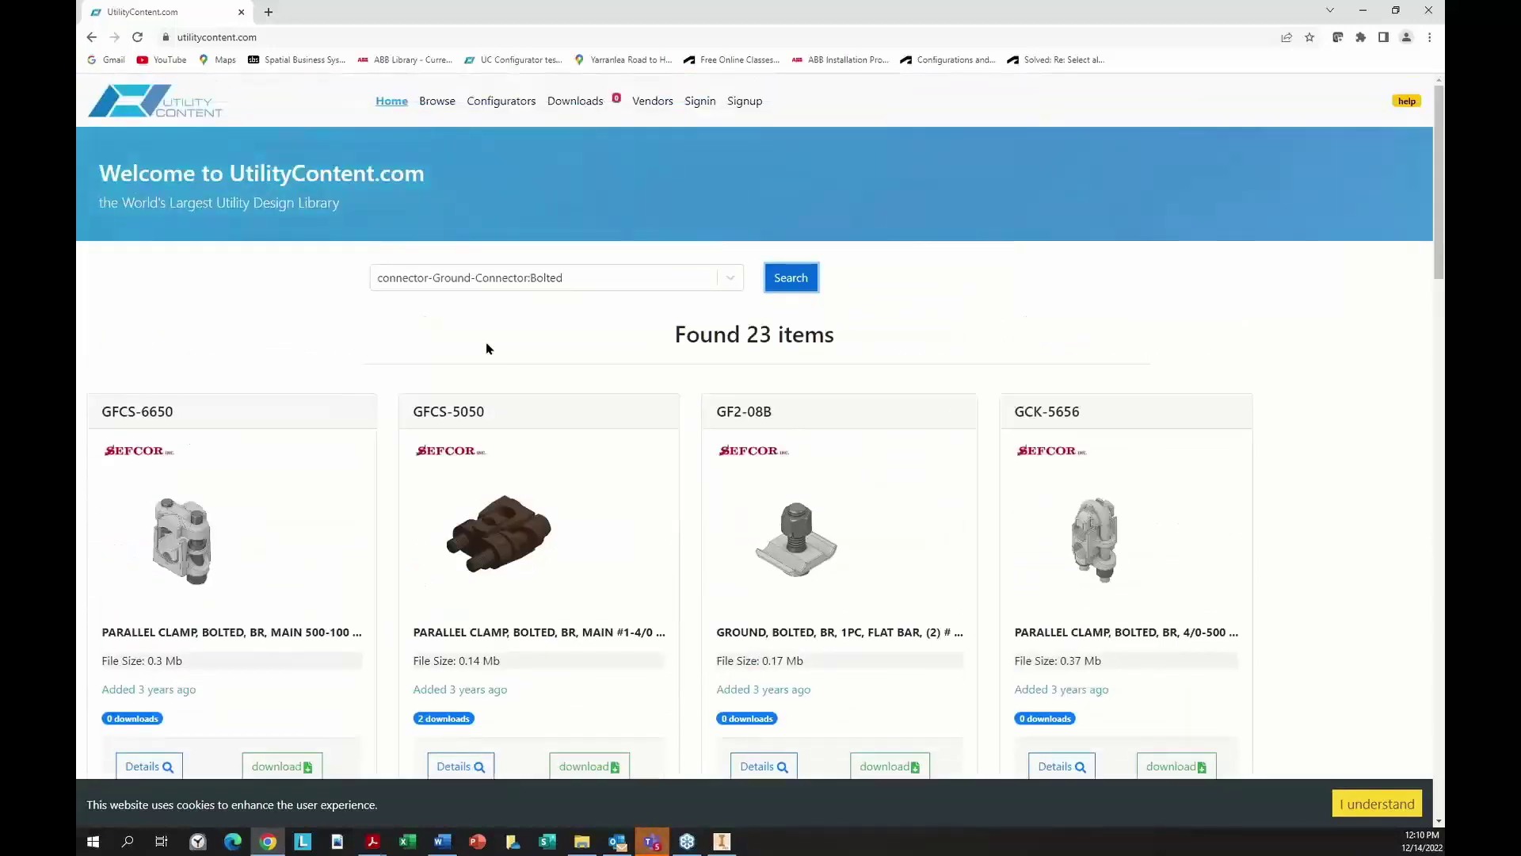
# - Search the Cable-Connectors:Grounding category after typing 'ground'
pyautogui.click(417, 278)
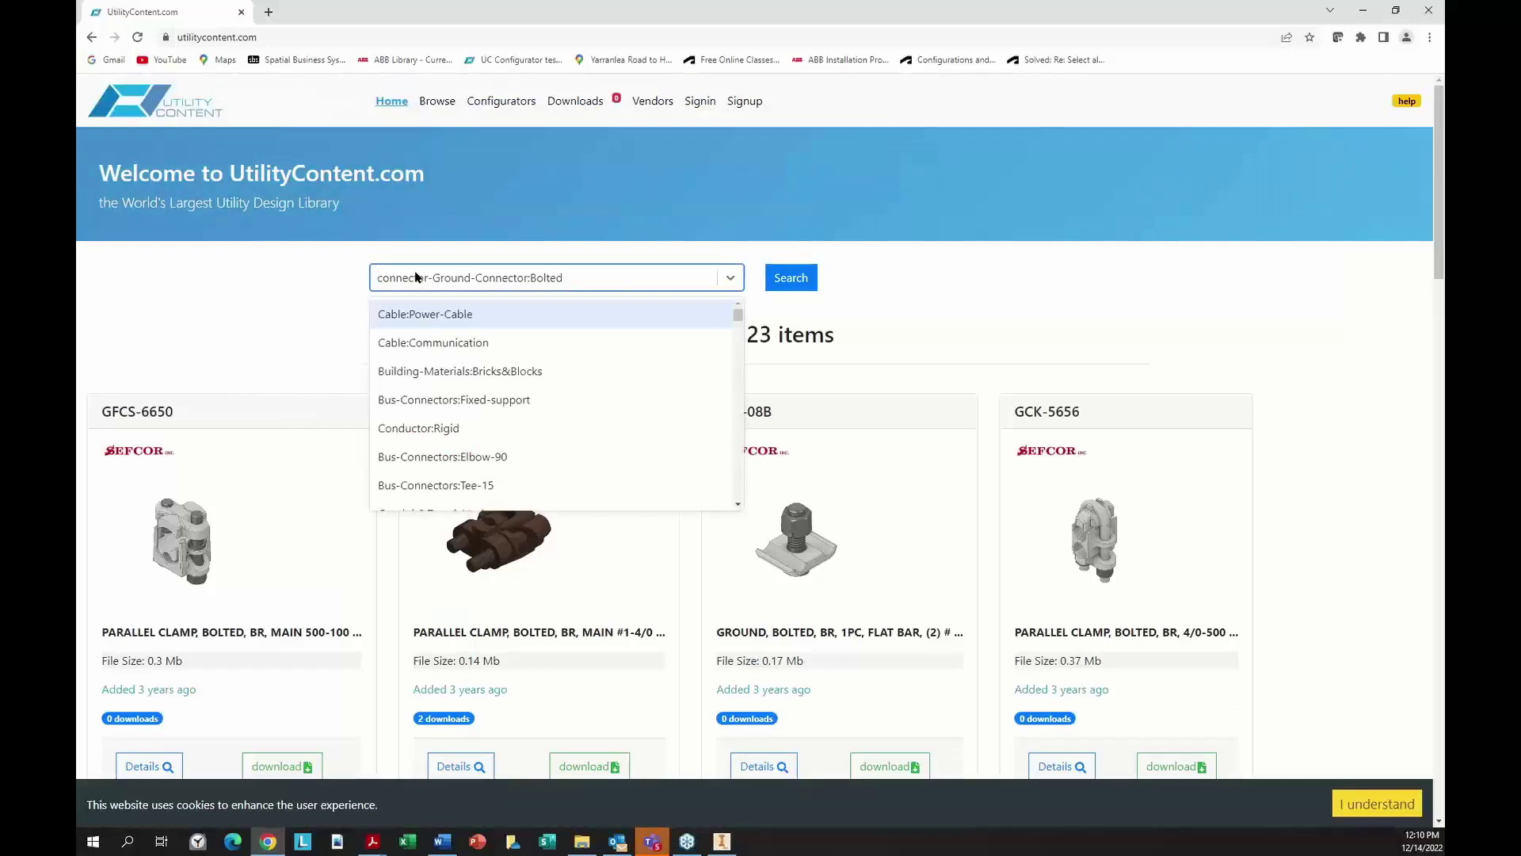
pyautogui.write('ground')
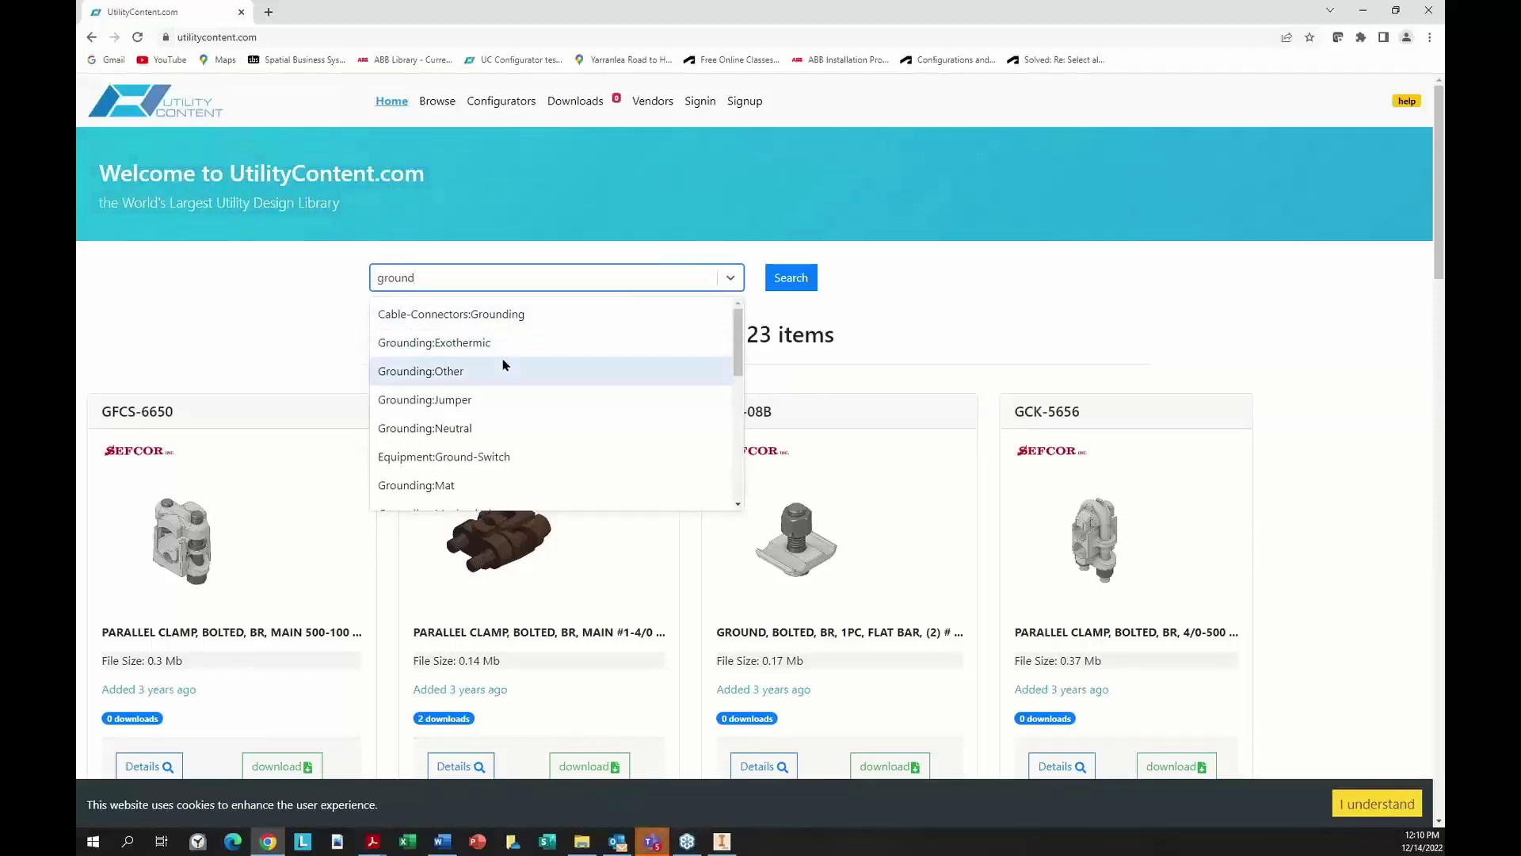
pyautogui.click(502, 315)
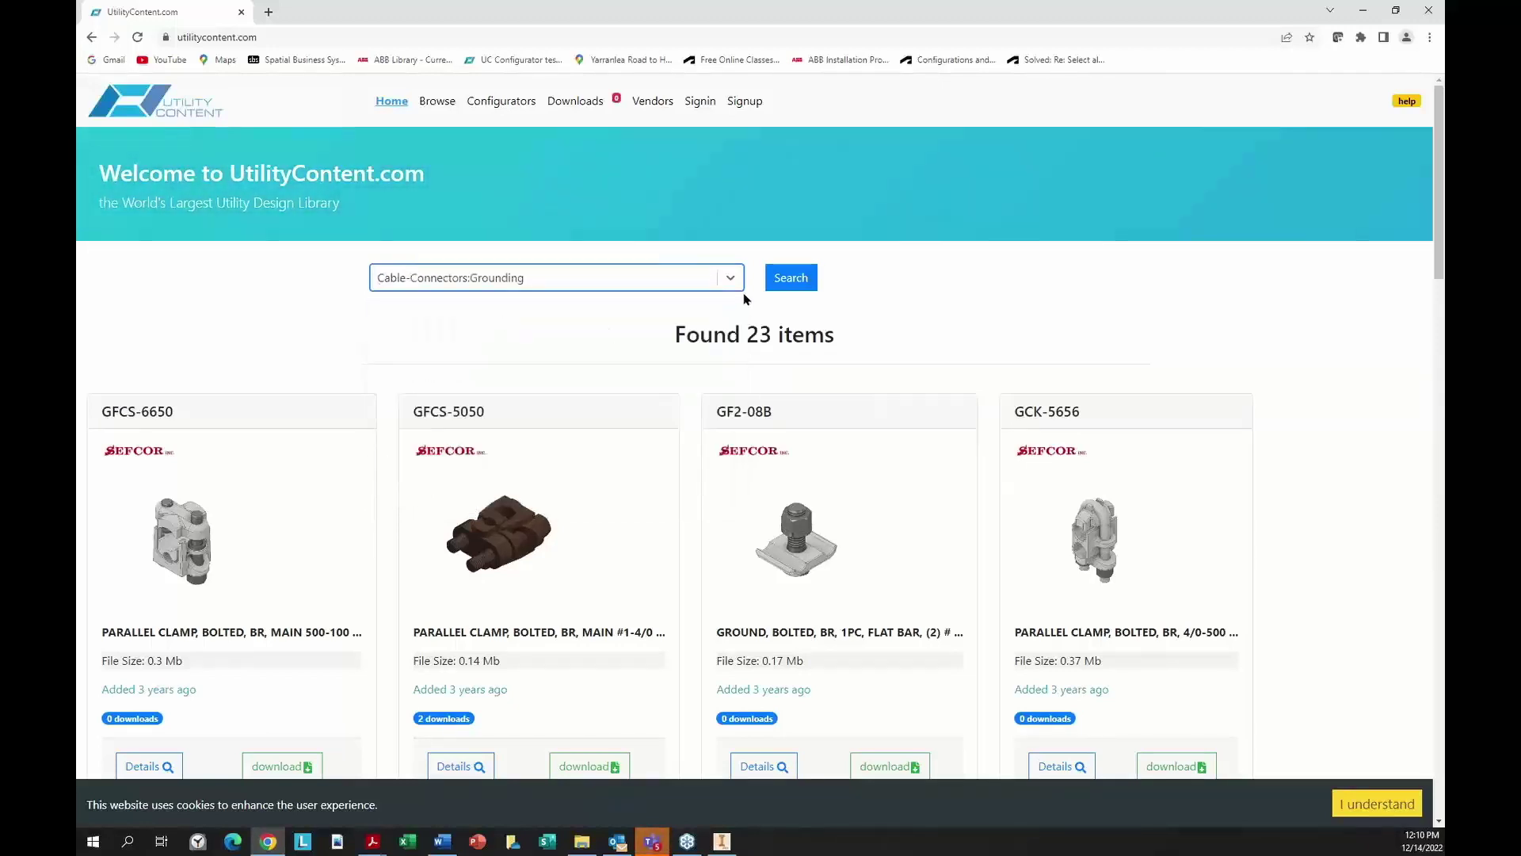
pyautogui.click(771, 281)
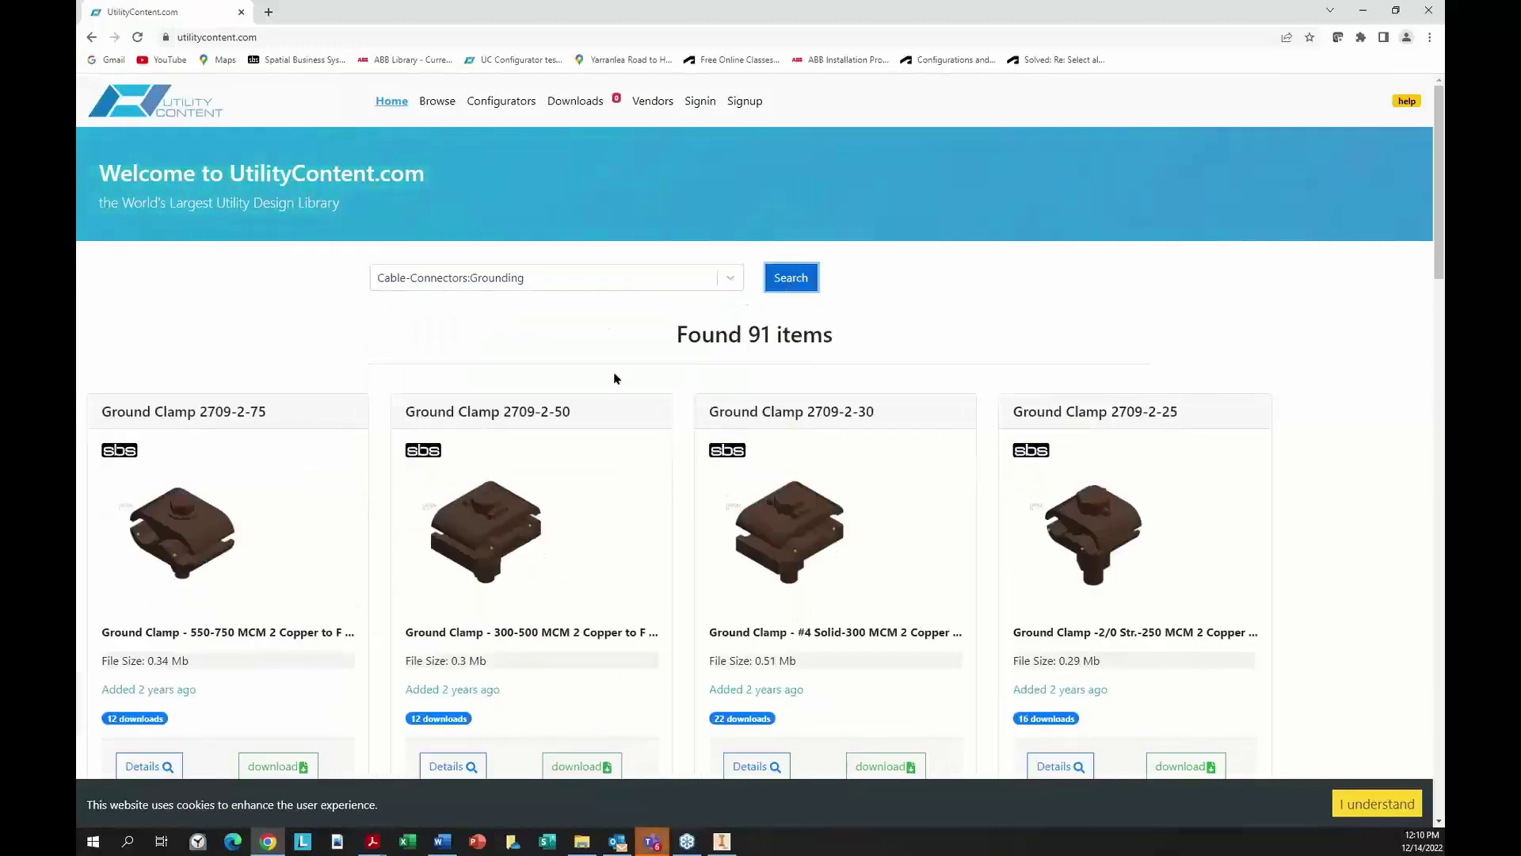
# - Load two more batches of the 91 grounding results, then go to the Browse library page
pyautogui.scroll(-11, 615, 381)
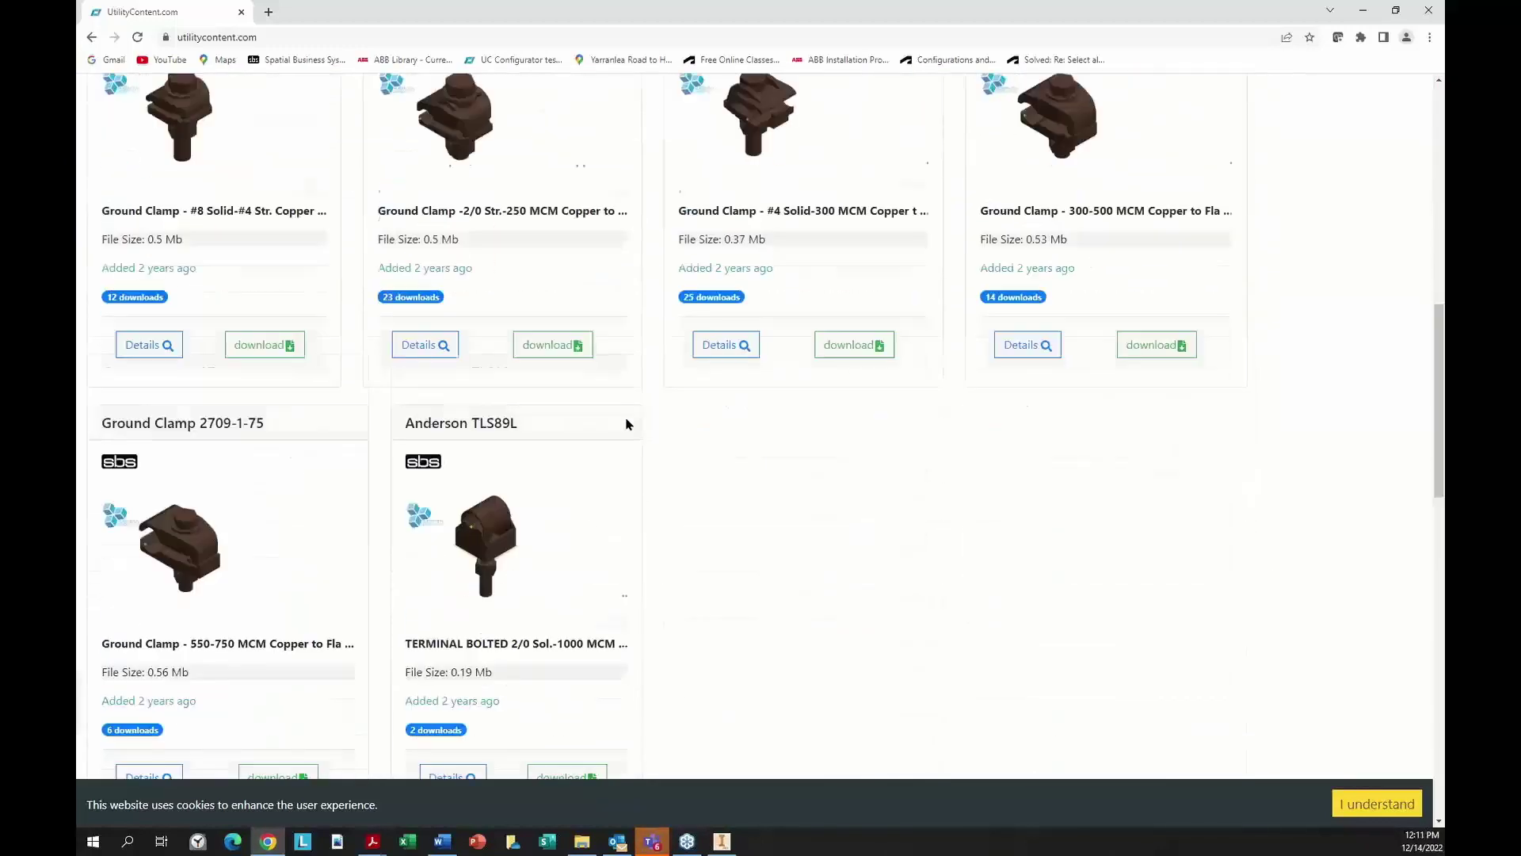
pyautogui.scroll(-3, 626, 424)
pyautogui.click(801, 577)
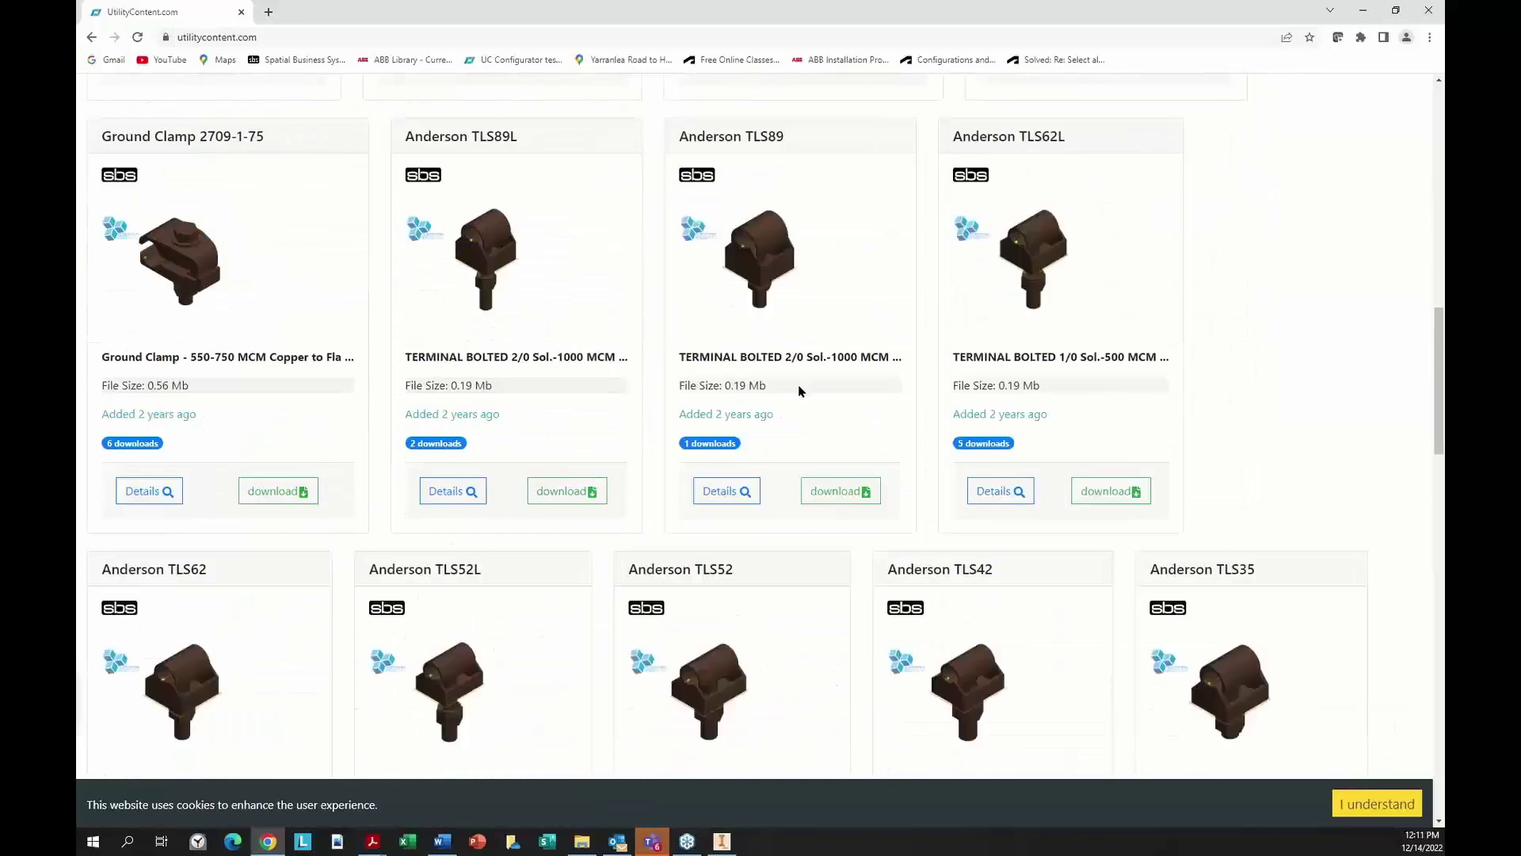
pyautogui.scroll(-9, 792, 396)
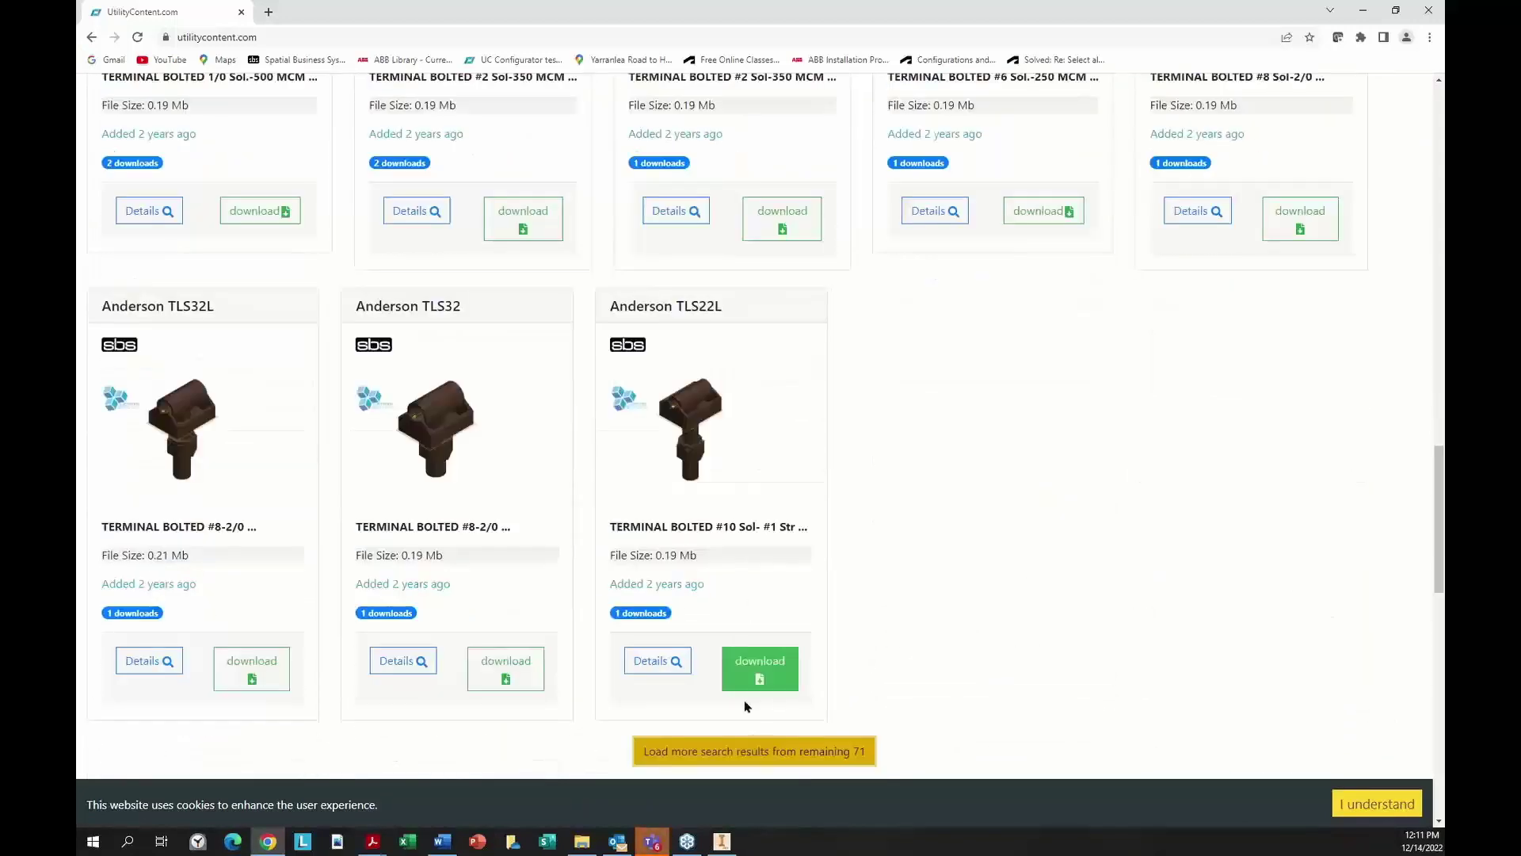
pyautogui.click(748, 751)
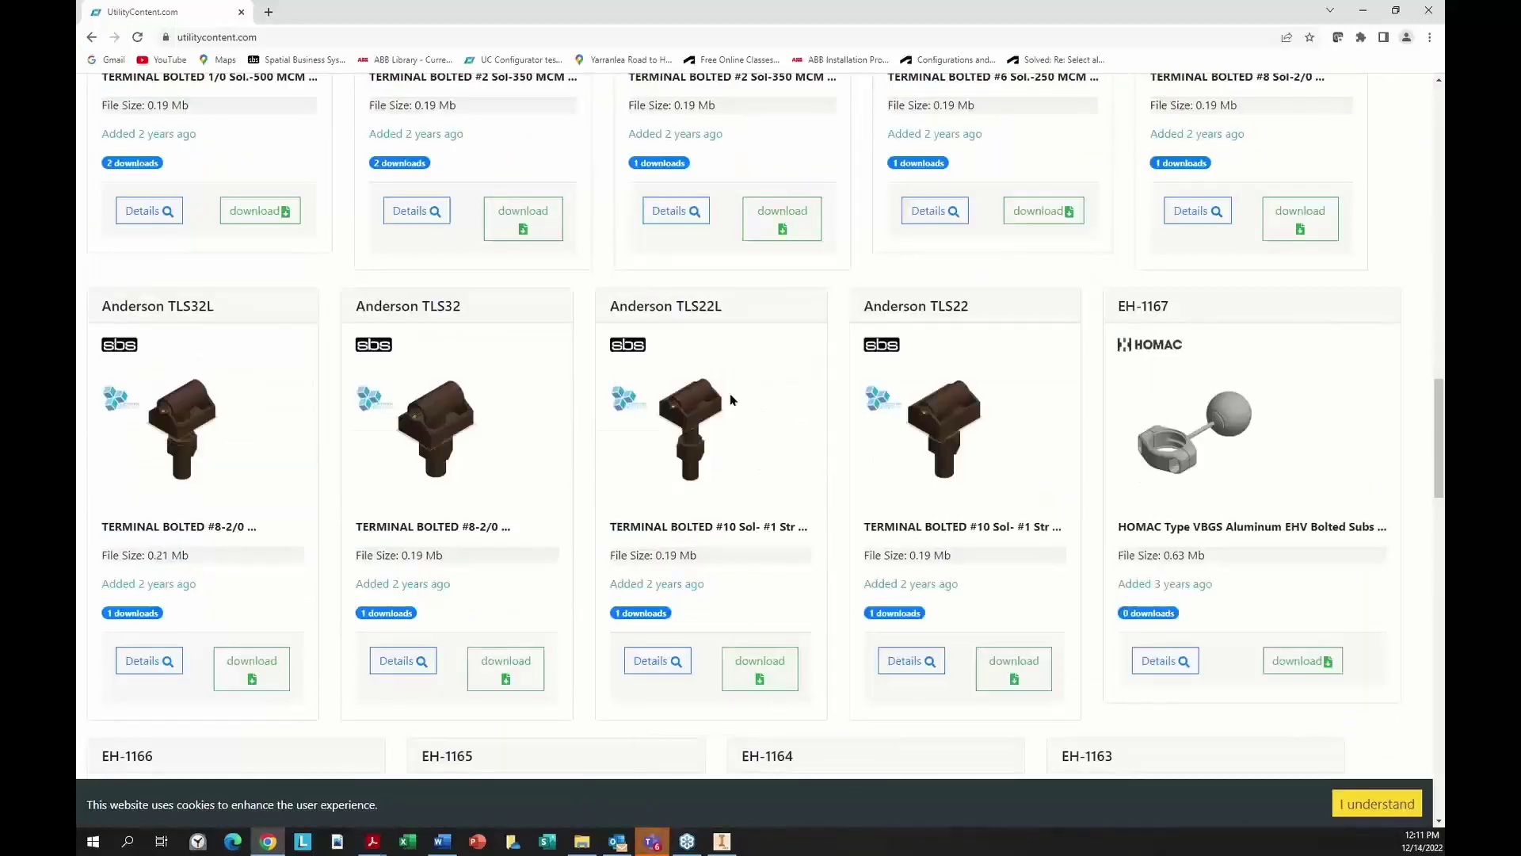
pyautogui.scroll(-5, 732, 399)
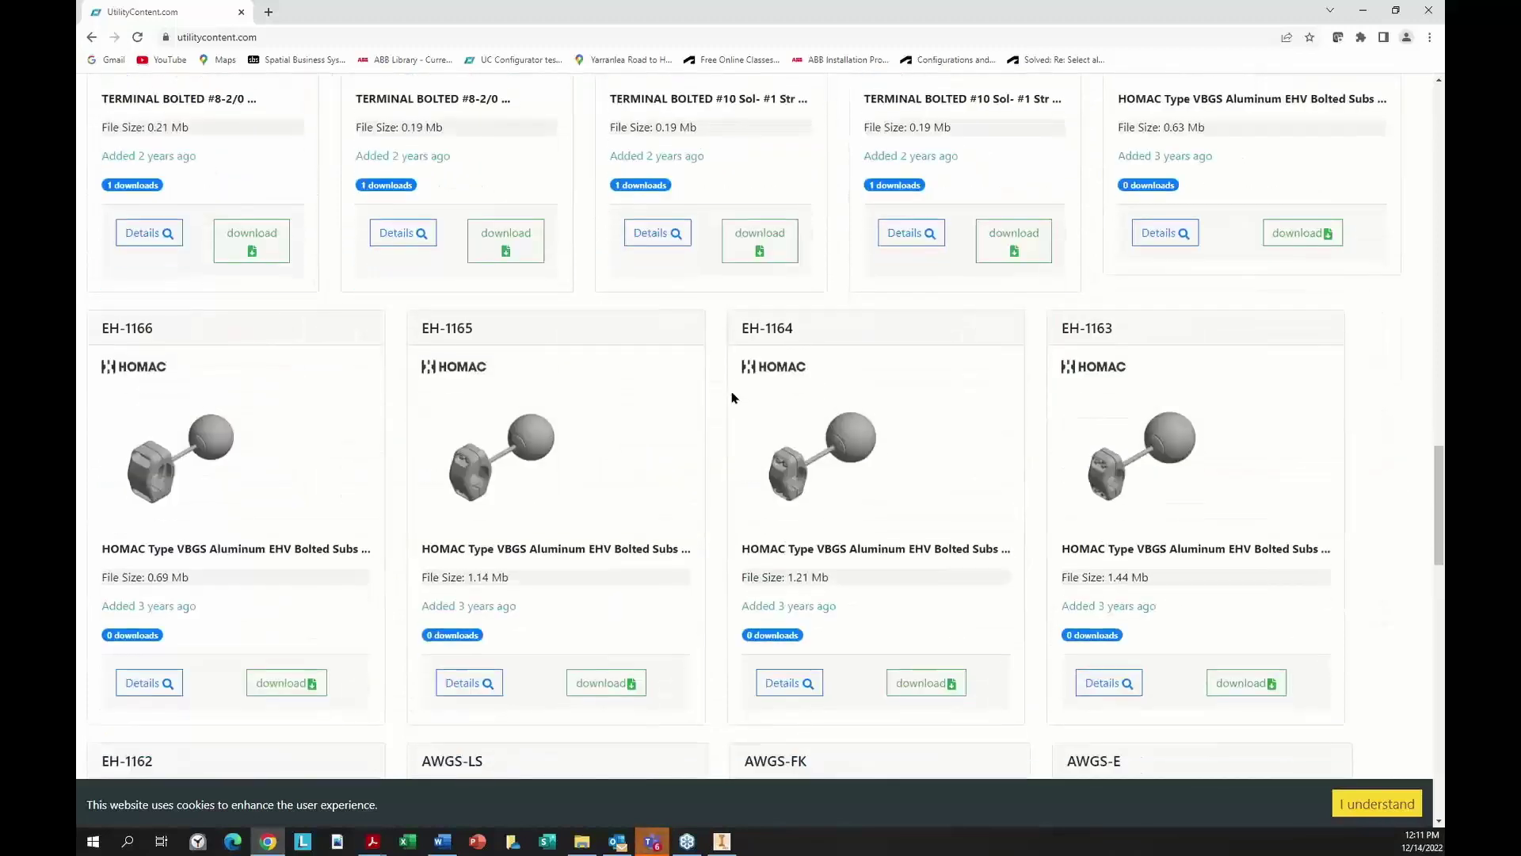
pyautogui.scroll(18, 732, 398)
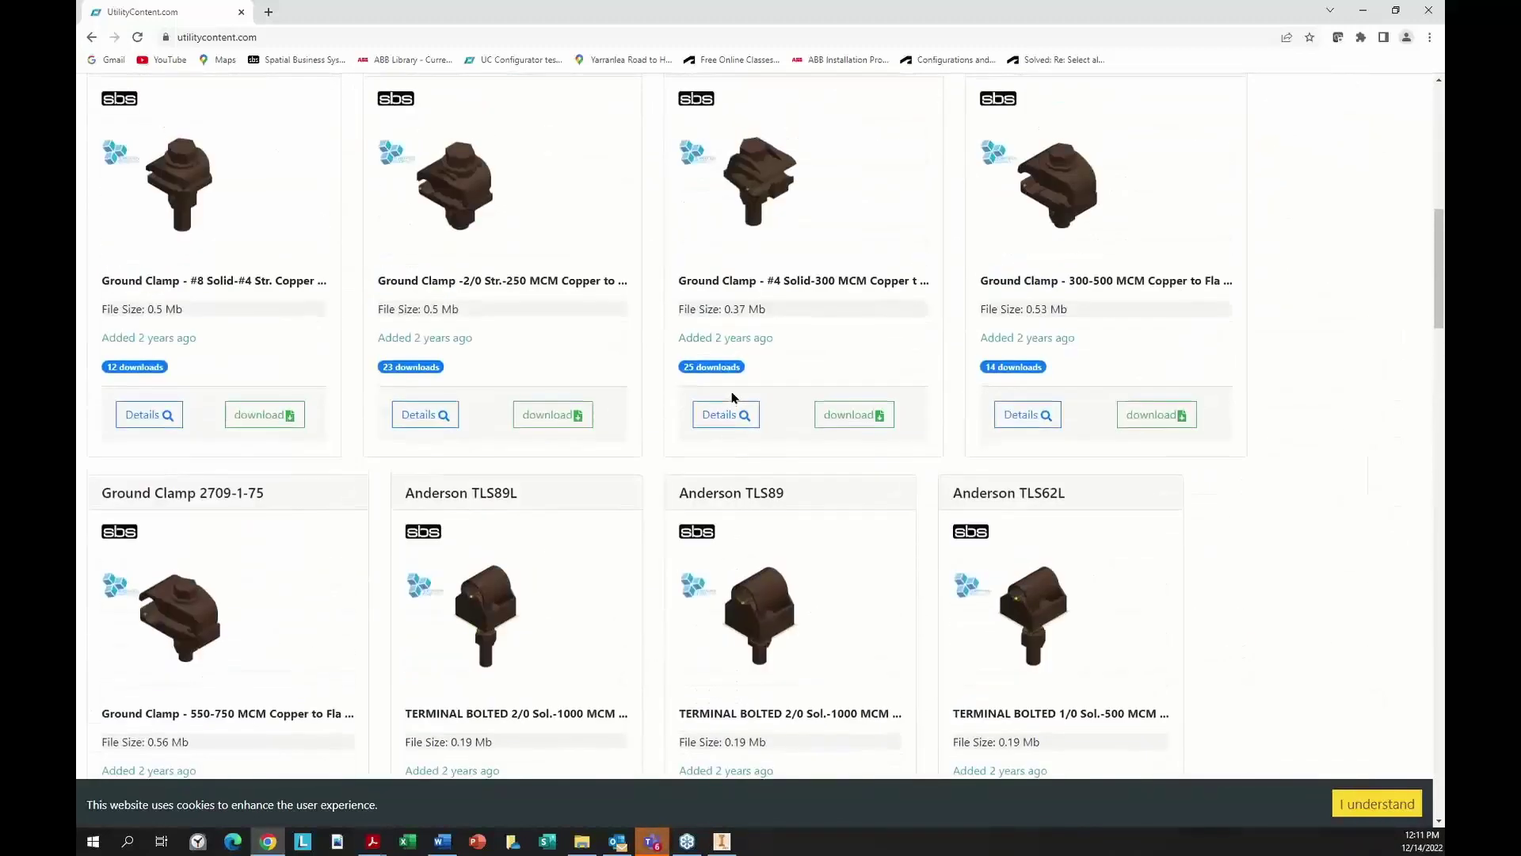
pyautogui.scroll(10, 733, 398)
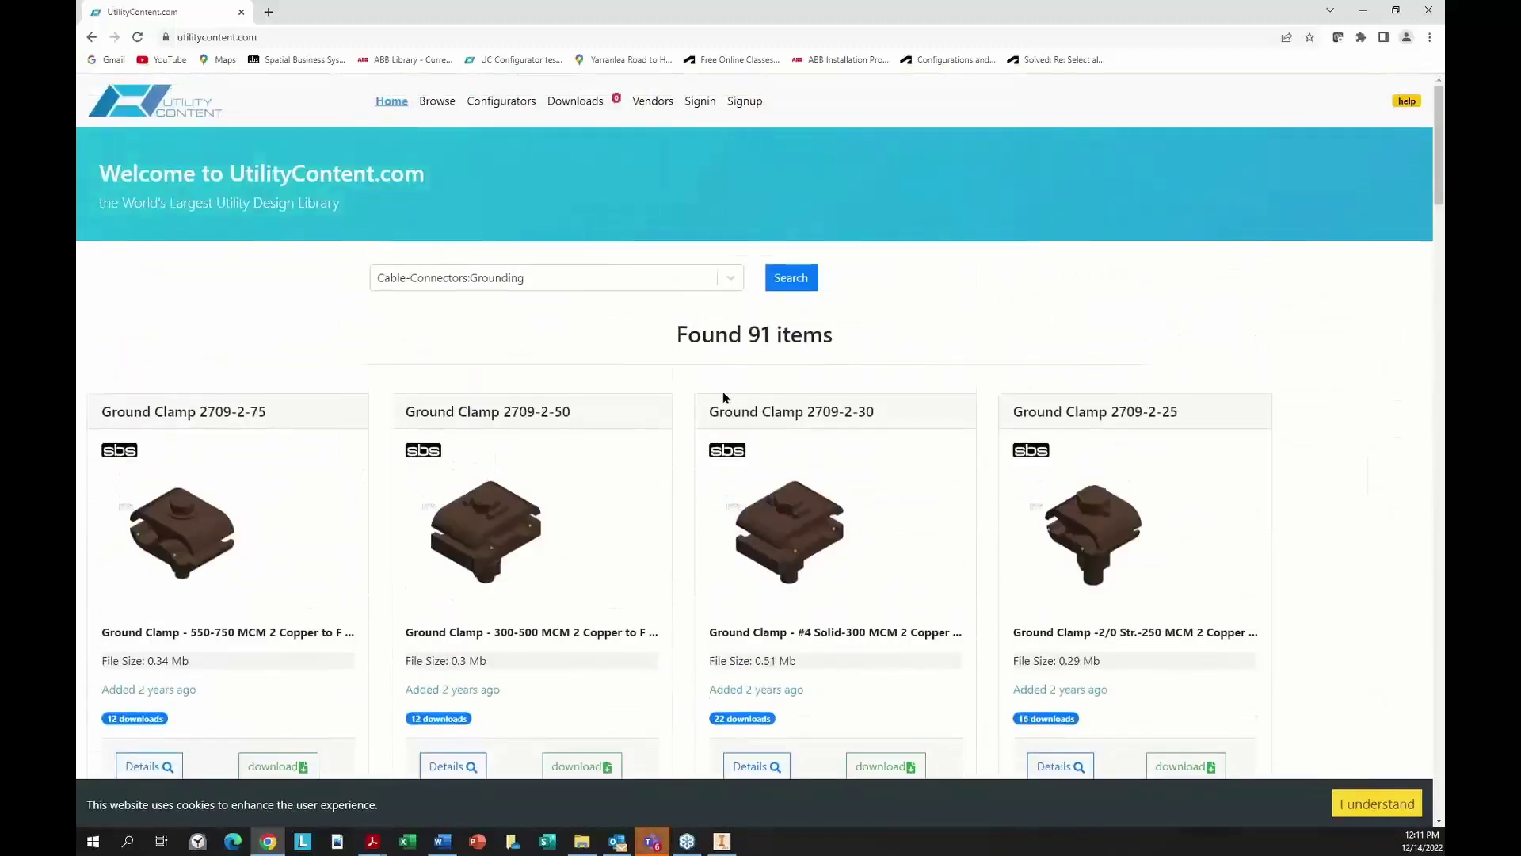
pyautogui.click(440, 101)
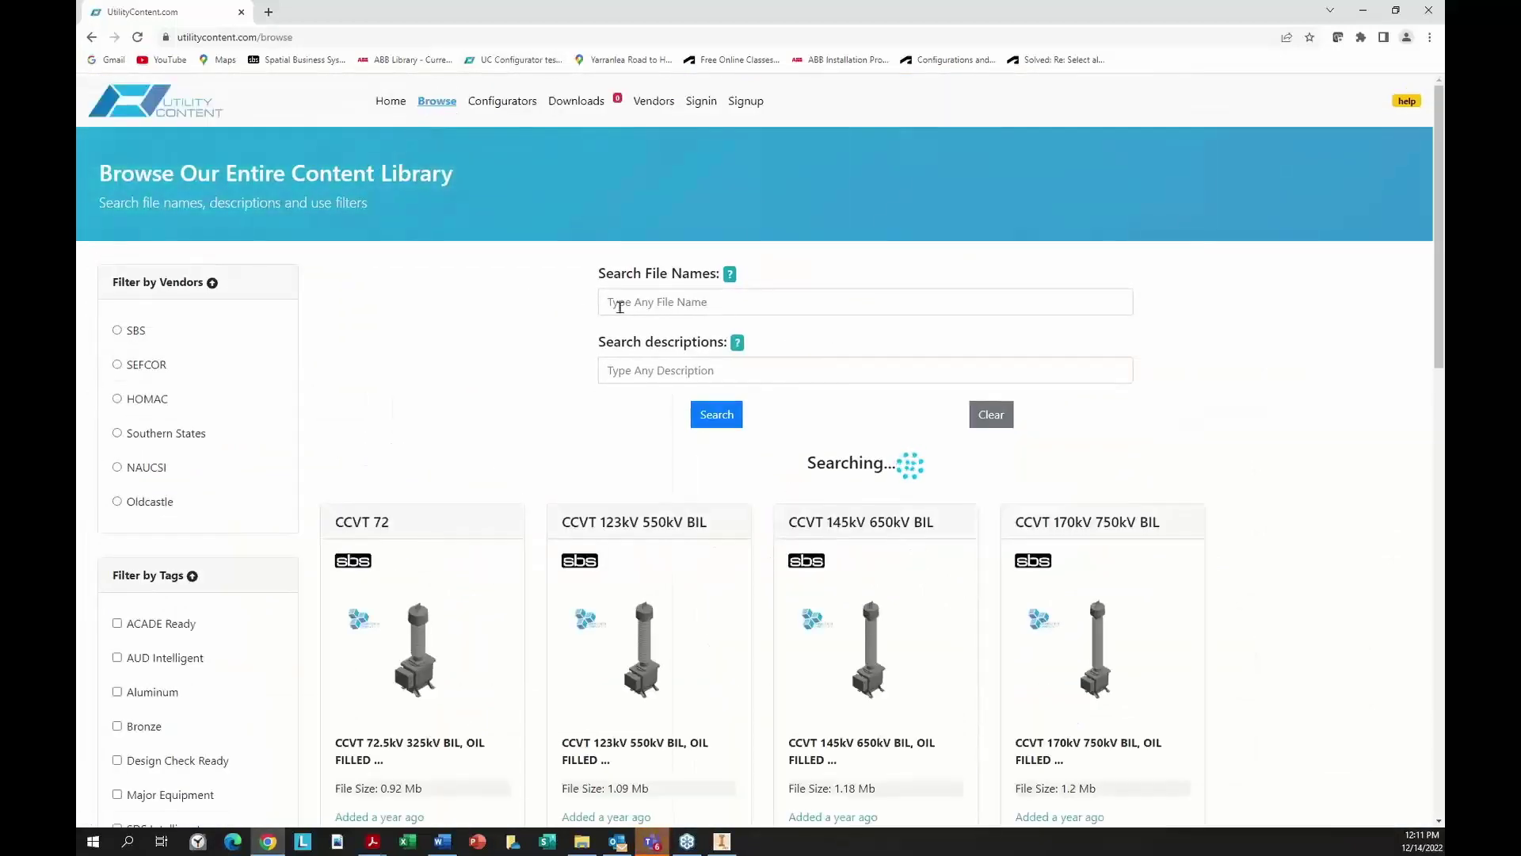
# - Filter the content library to file names containing 'ASTI'
pyautogui.click(620, 306)
pyautogui.write('ASTI')
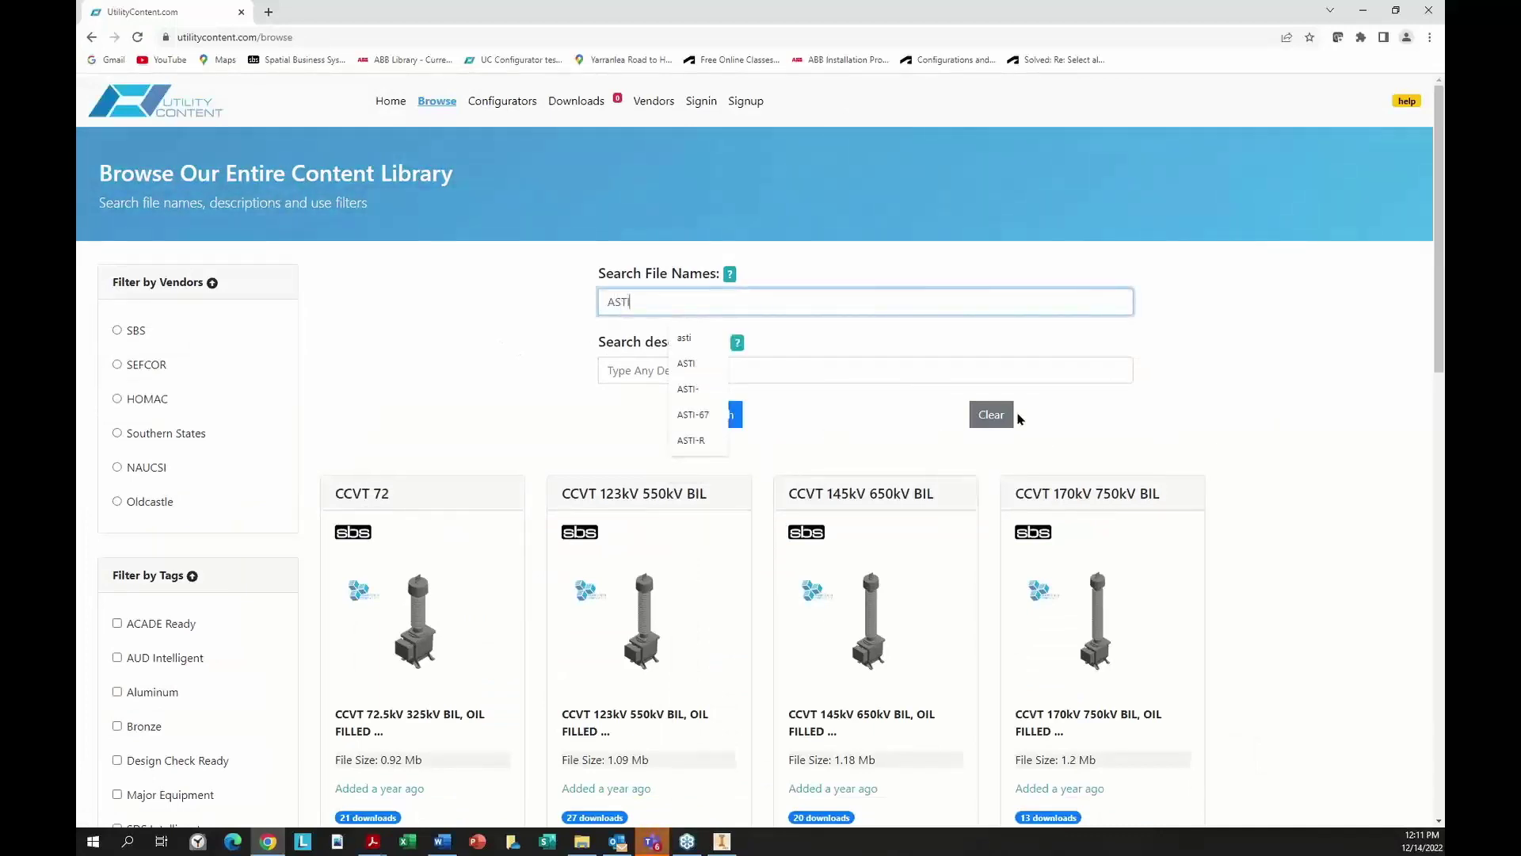
pyautogui.click(738, 419)
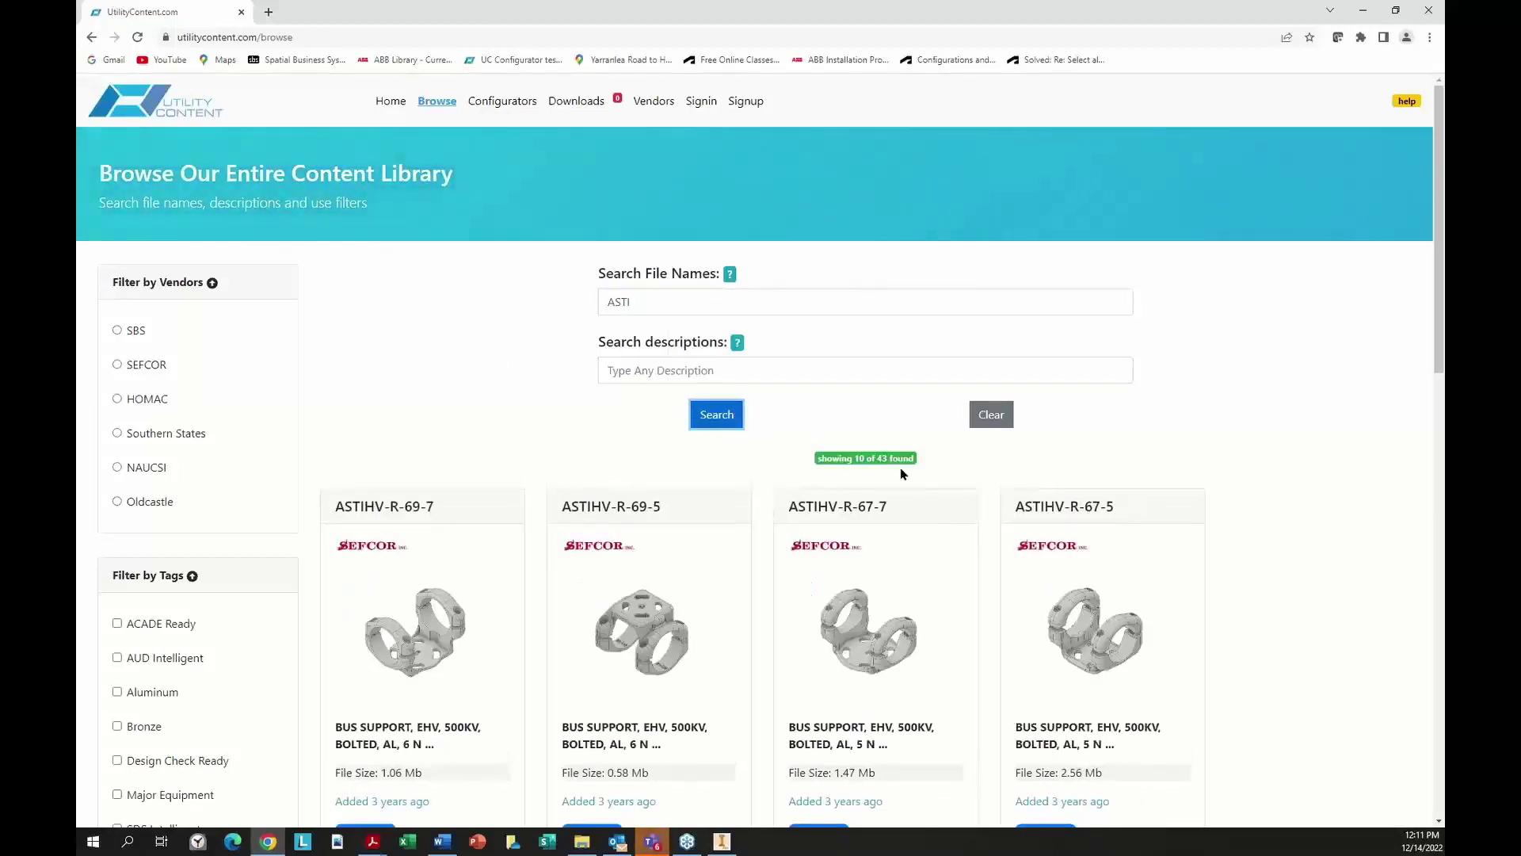
# - Narrow the ASTI results to descriptions containing '4 np', giving 12 results
pyautogui.click(638, 370)
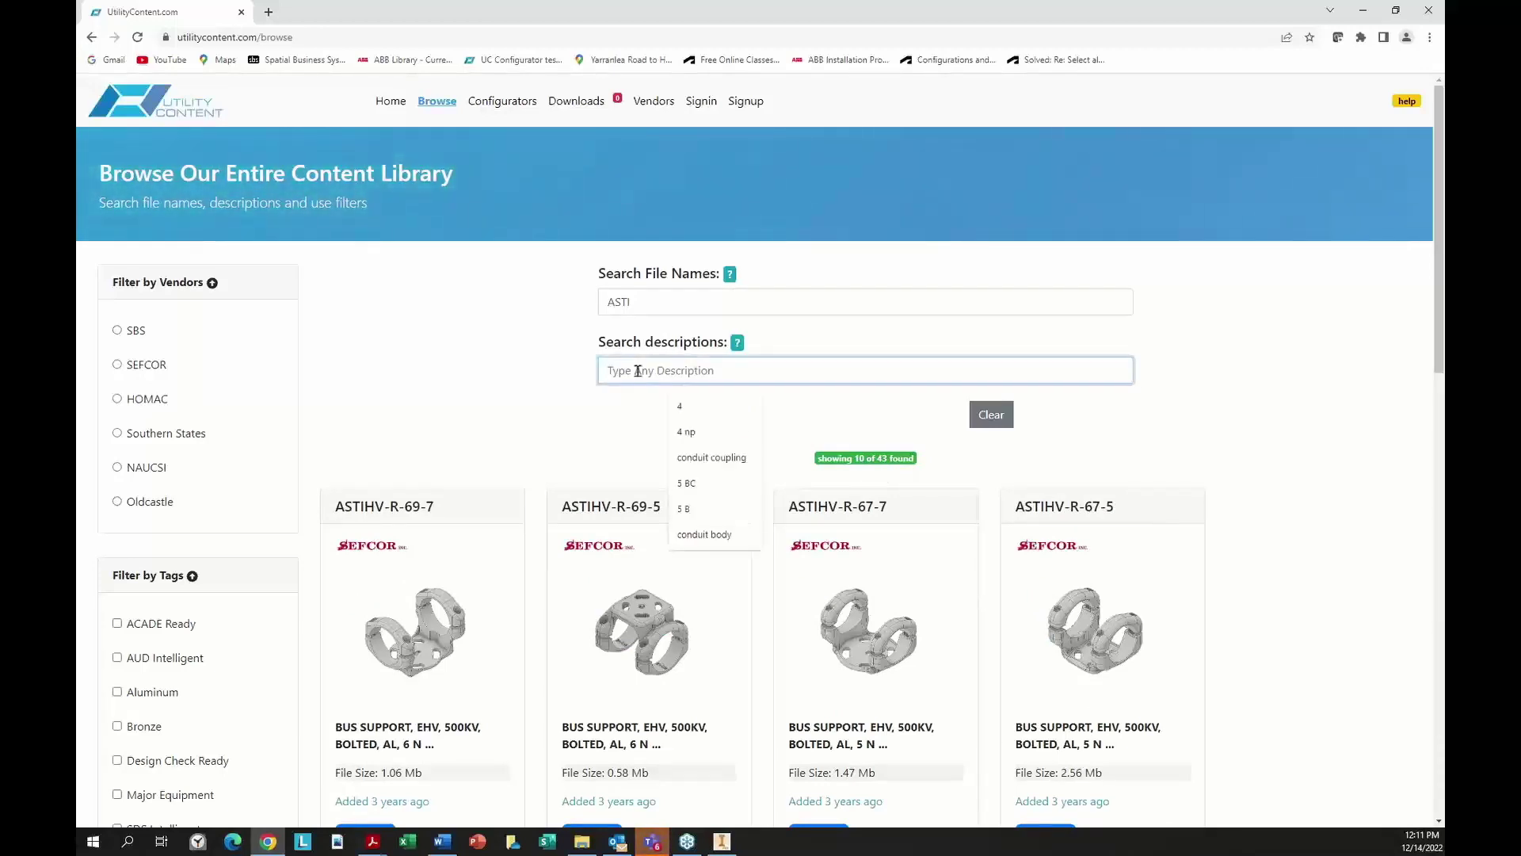
pyautogui.write('4 np')
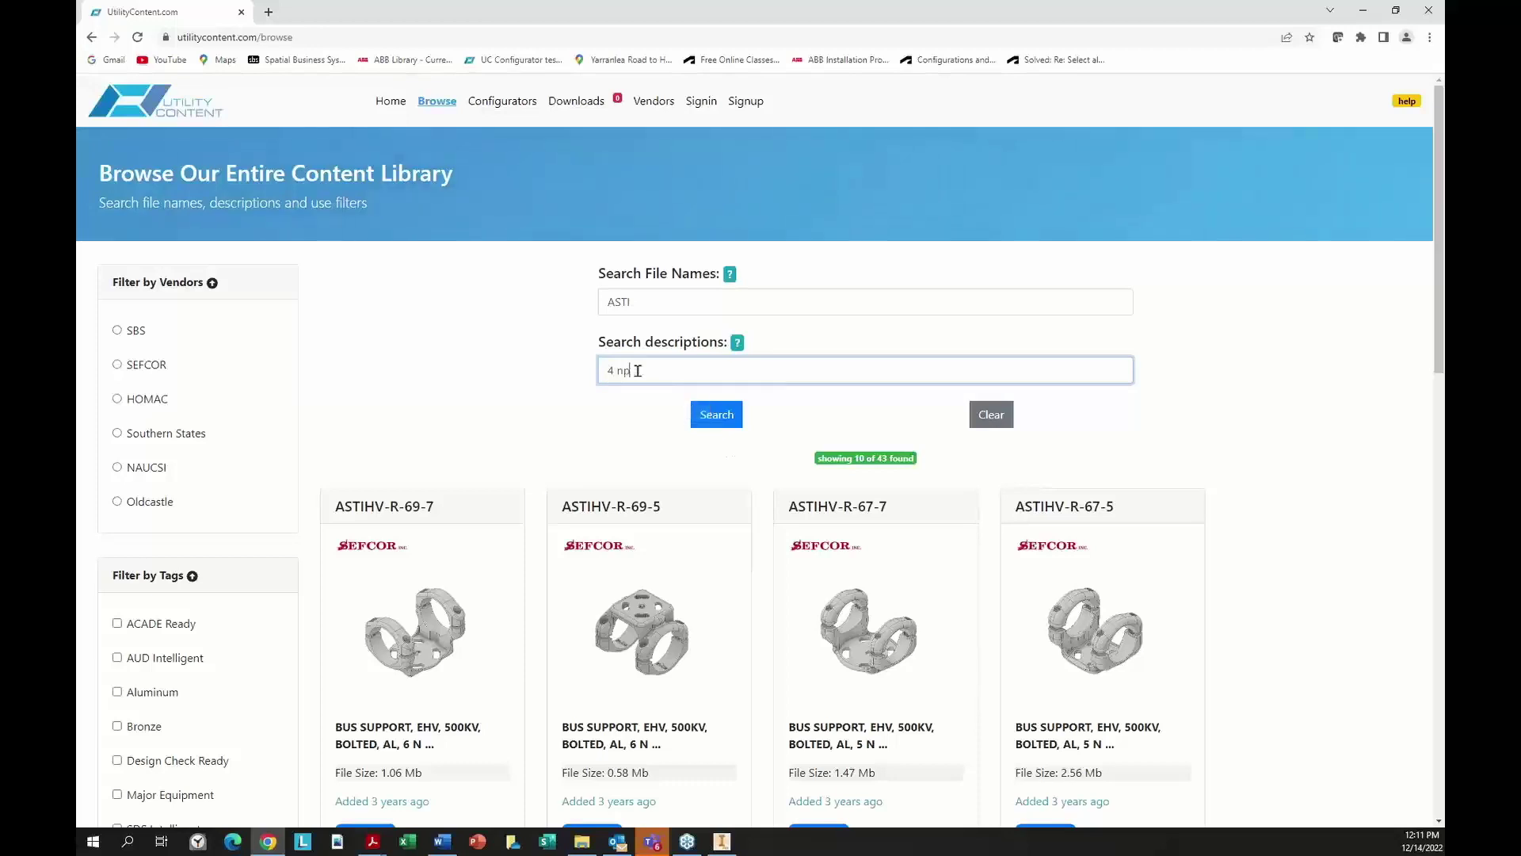
pyautogui.click(697, 420)
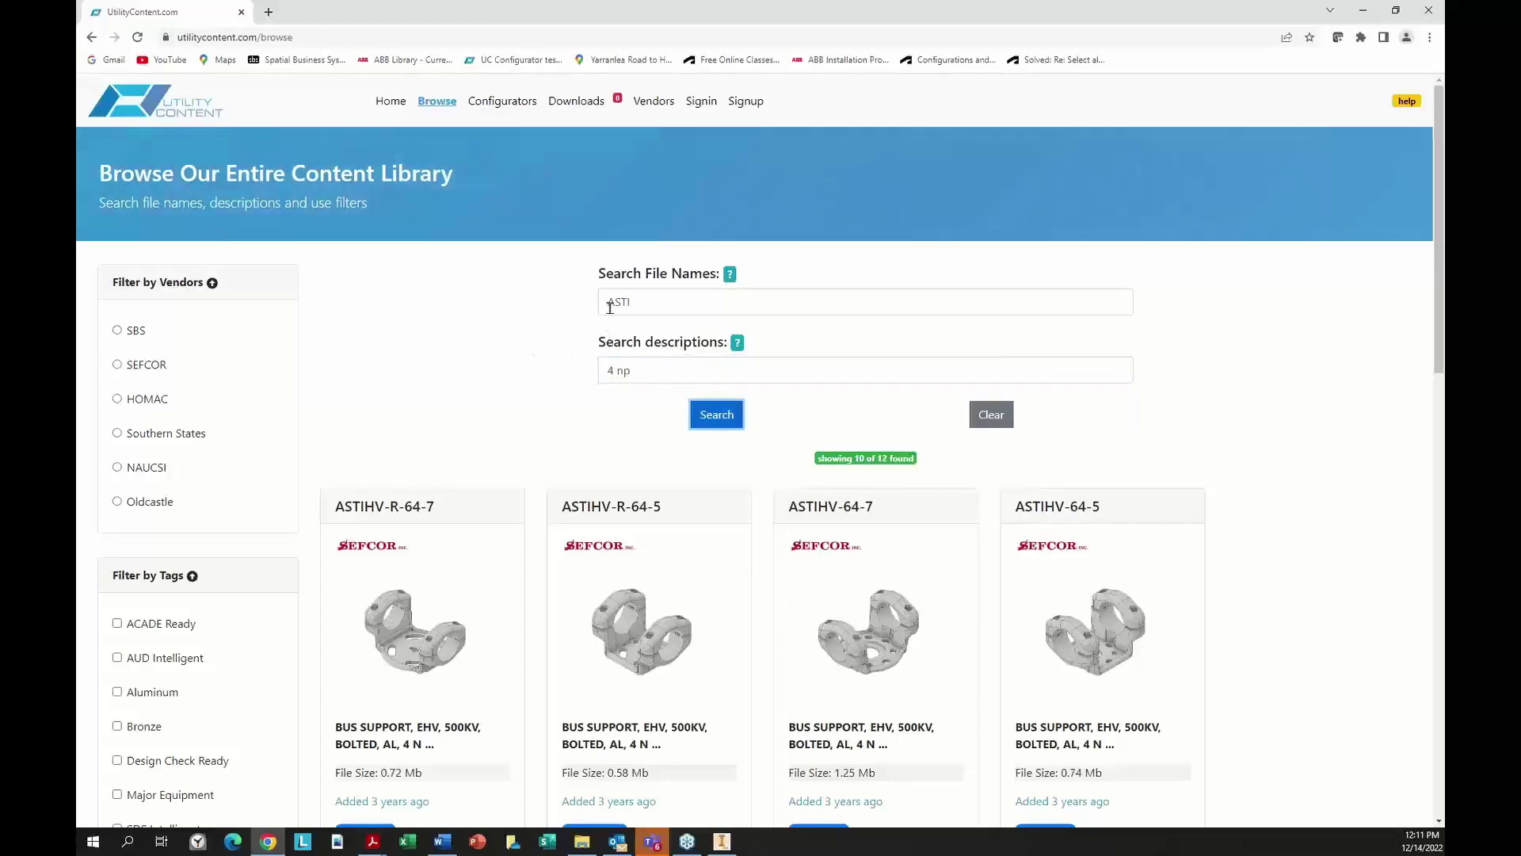
pyautogui.scroll(-2, 502, 426)
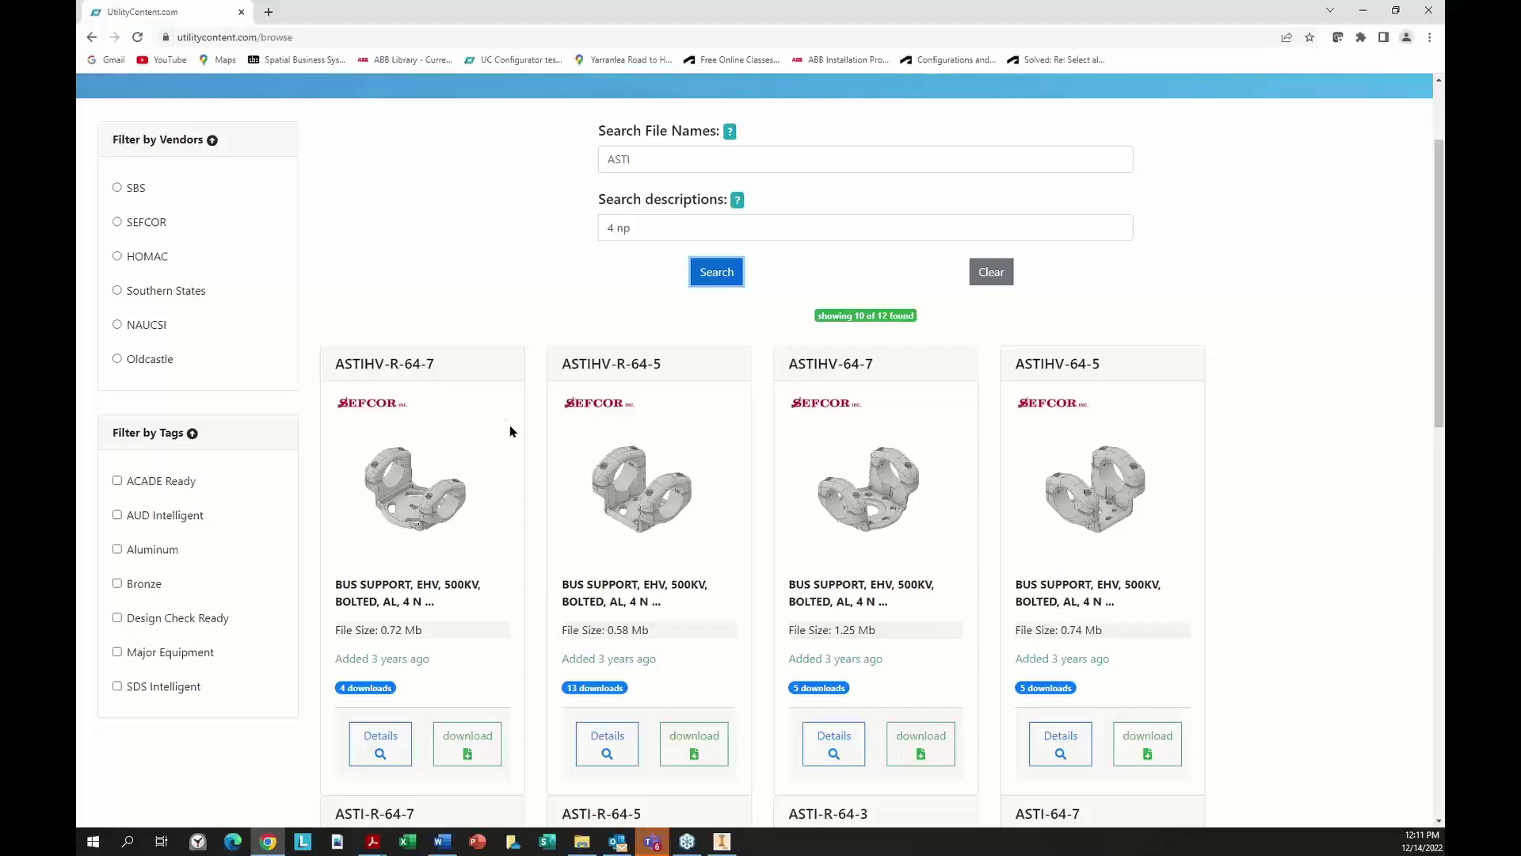
# - Add ASTIHV-R-64-5 to the download list and sign in with the saved details
pyautogui.click(694, 744)
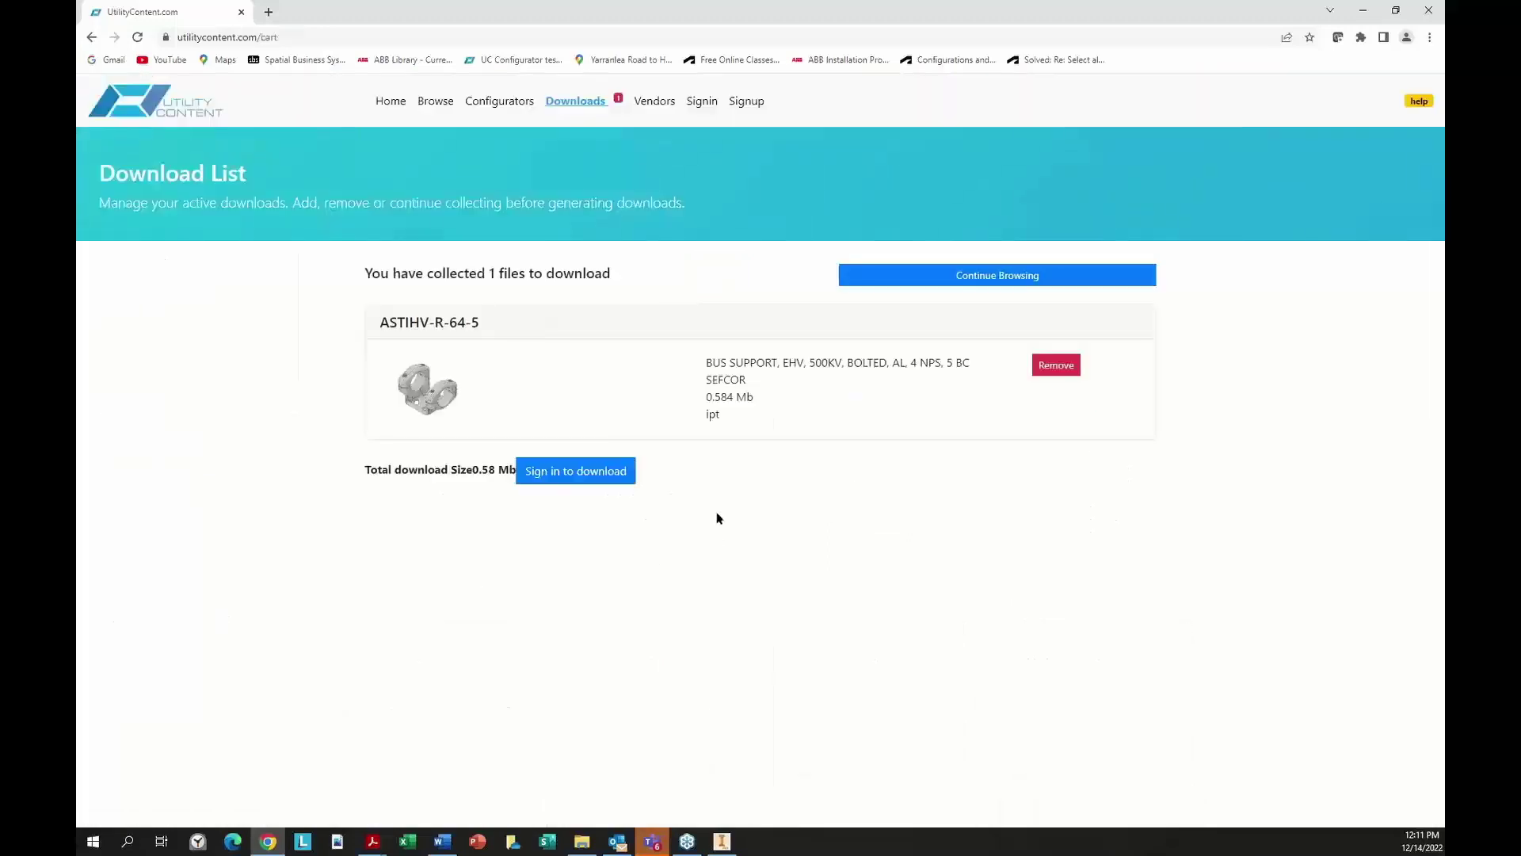
pyautogui.click(598, 472)
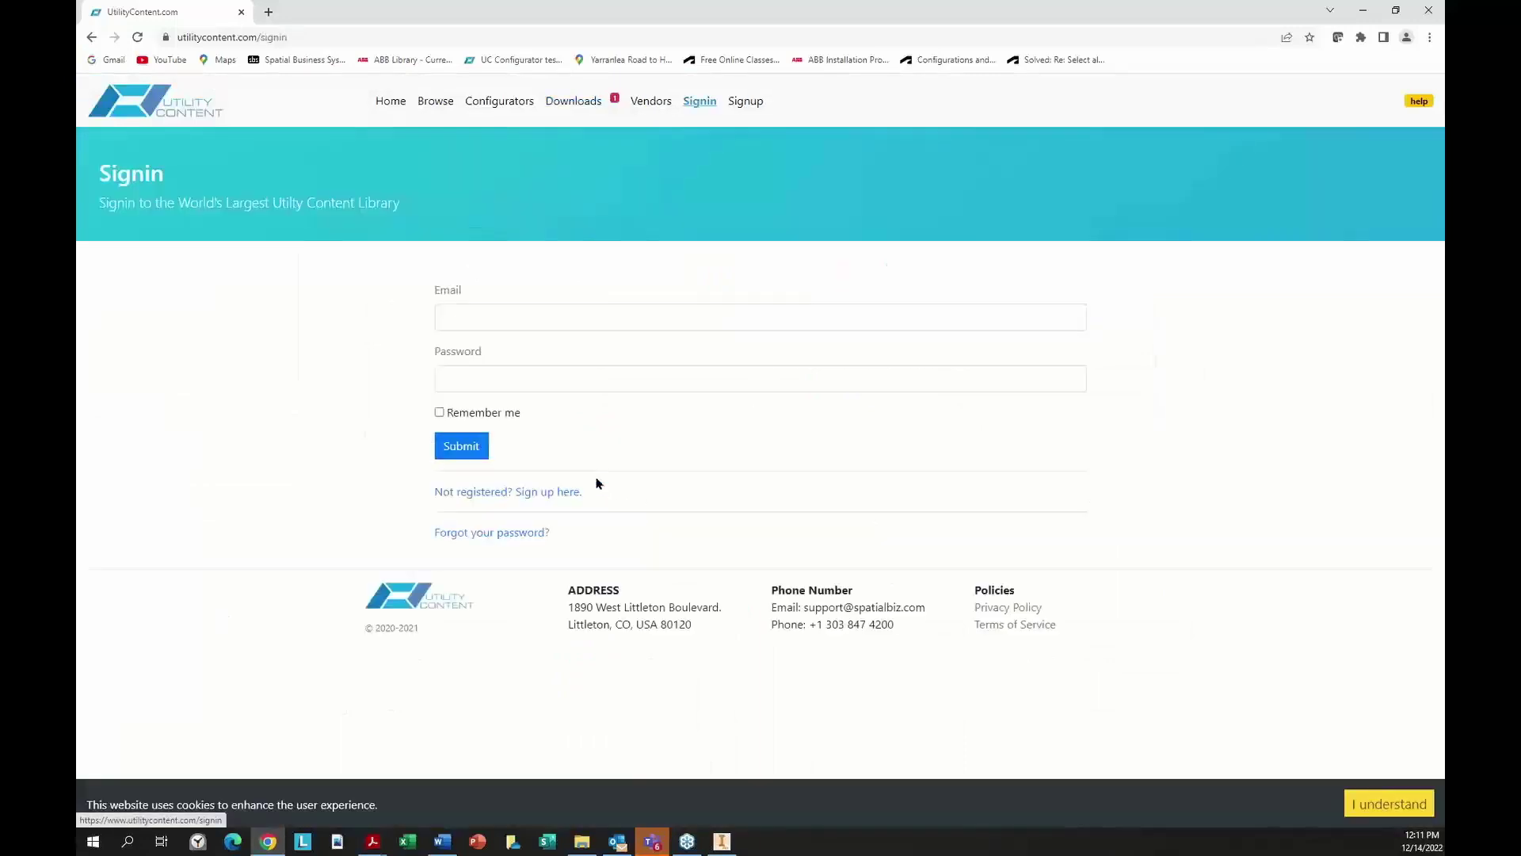
pyautogui.click(472, 446)
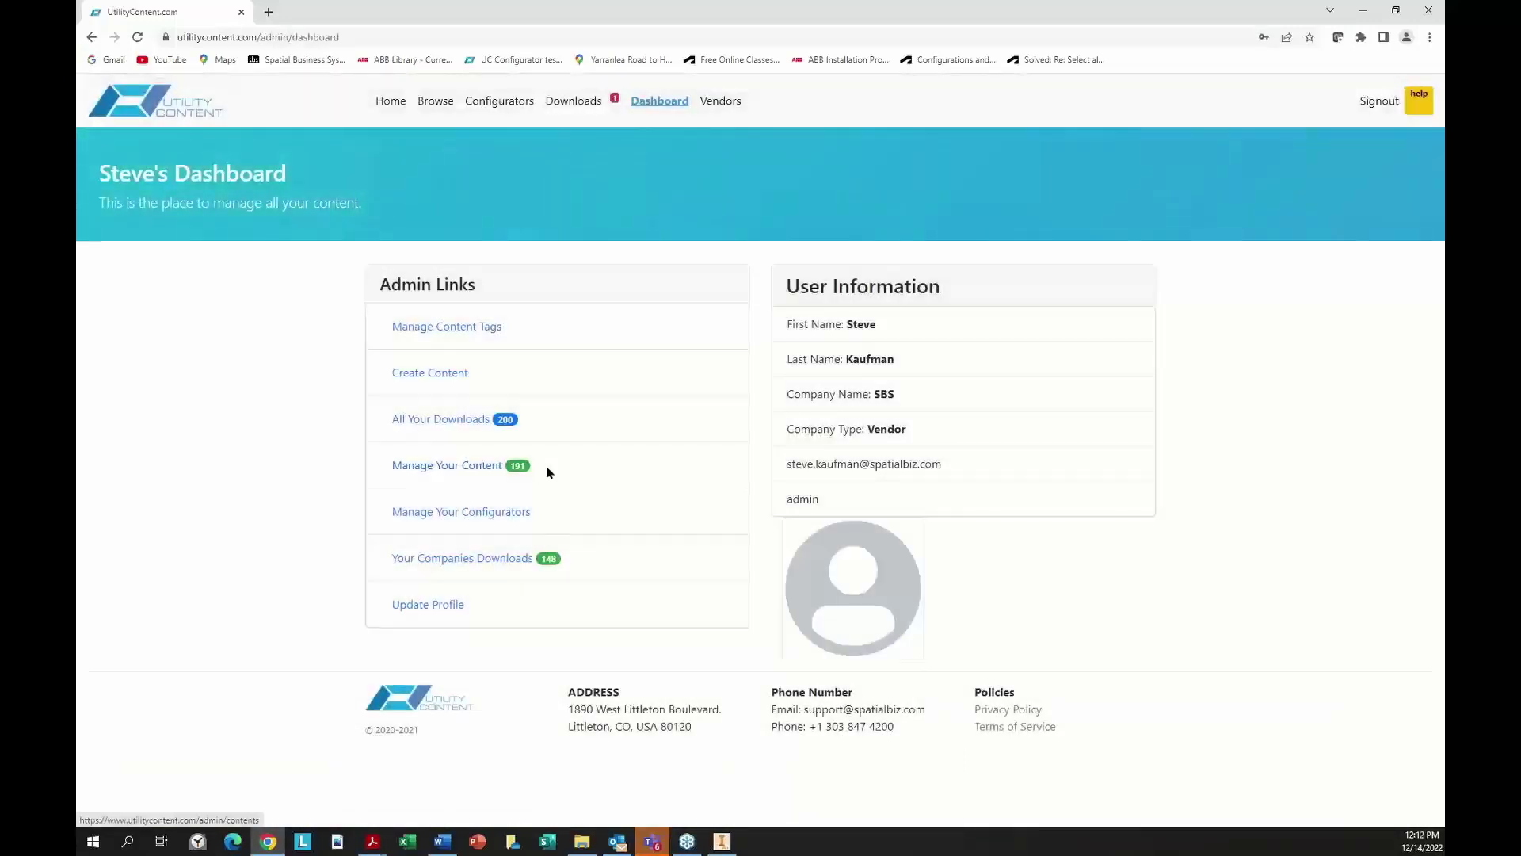
# - Generate secure download links for ASTIHV-R-64-5 and view its step, ipt and dwg files
pyautogui.click(591, 106)
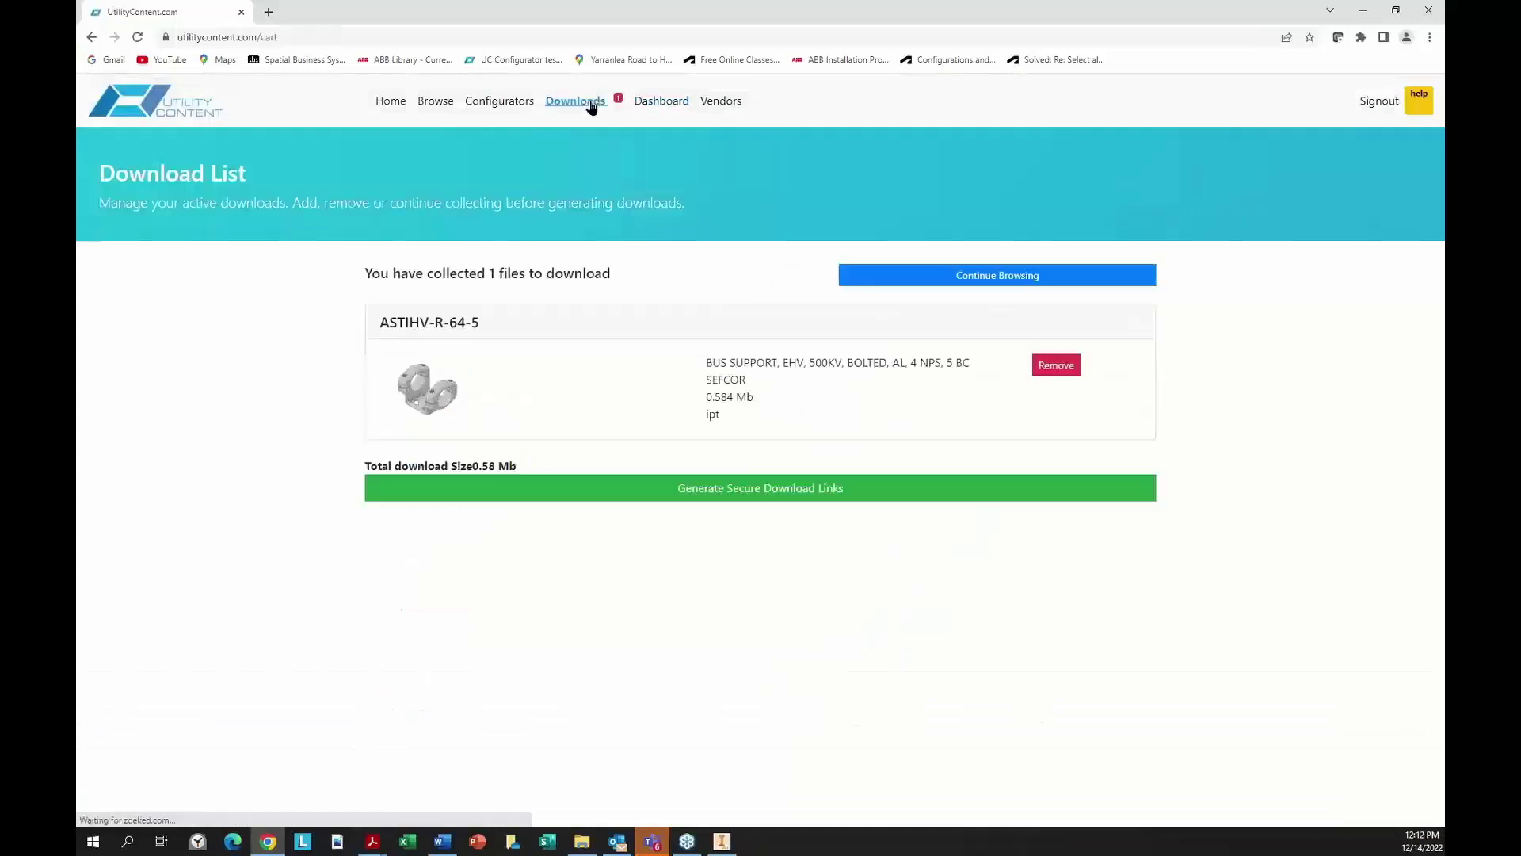
pyautogui.click(755, 495)
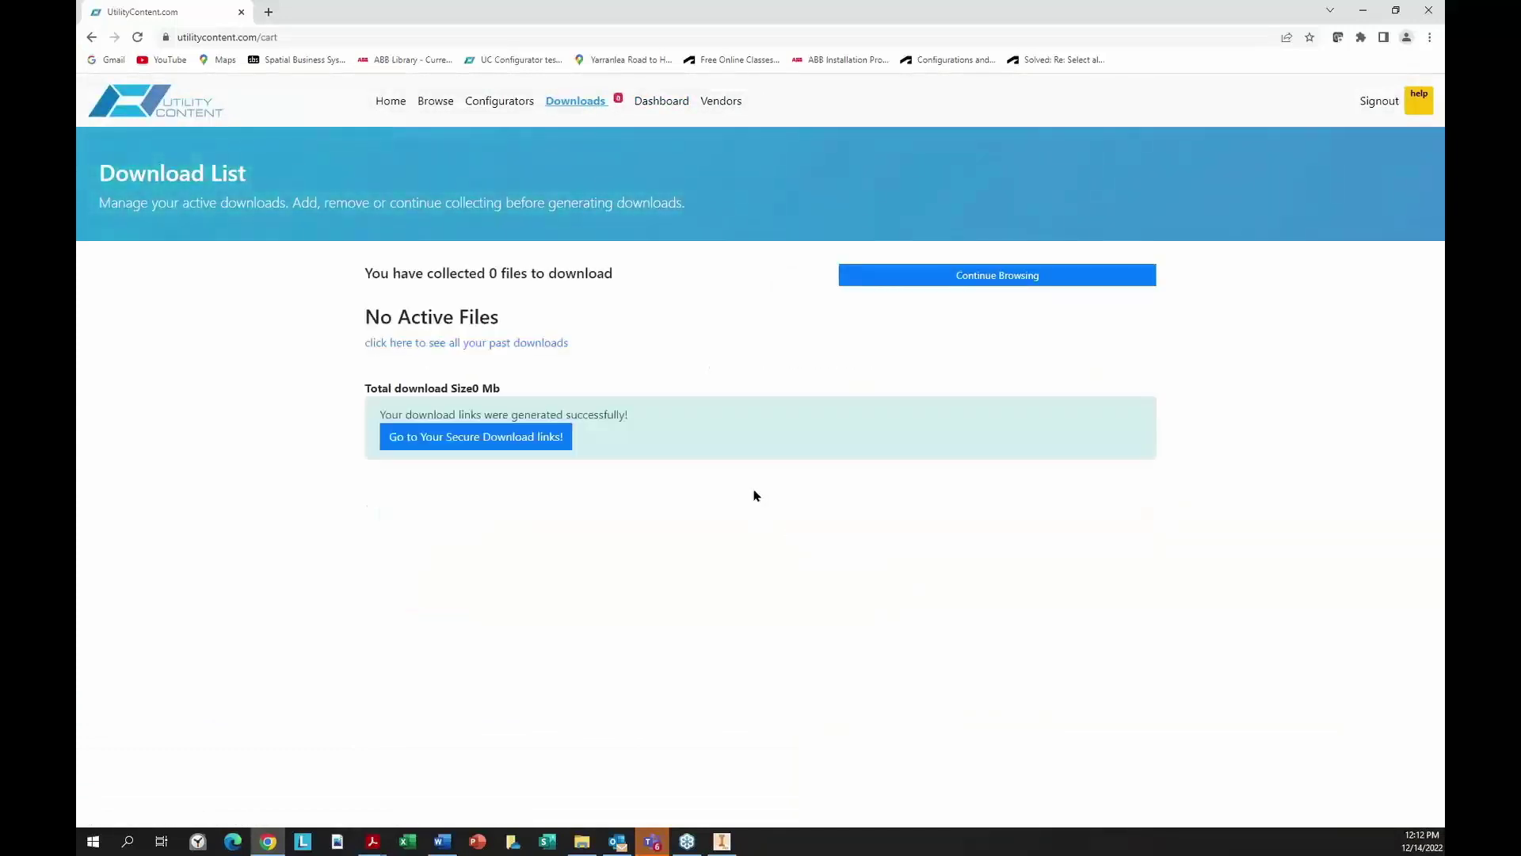
pyautogui.click(476, 441)
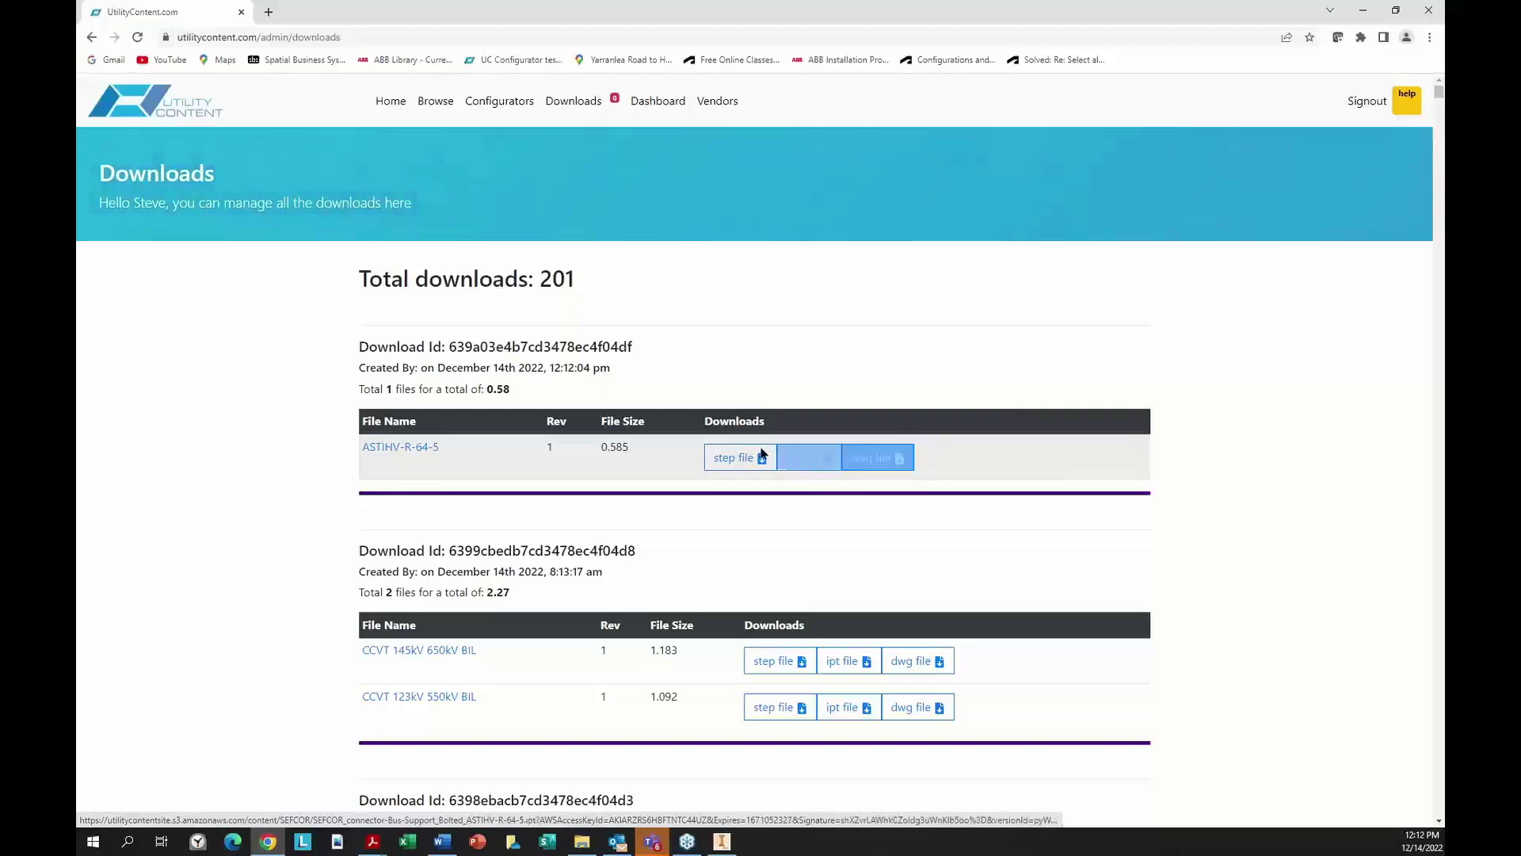
# - From the Configurators list, open the Switch Vee, 69 kV to 161 kV details
pyautogui.click(486, 101)
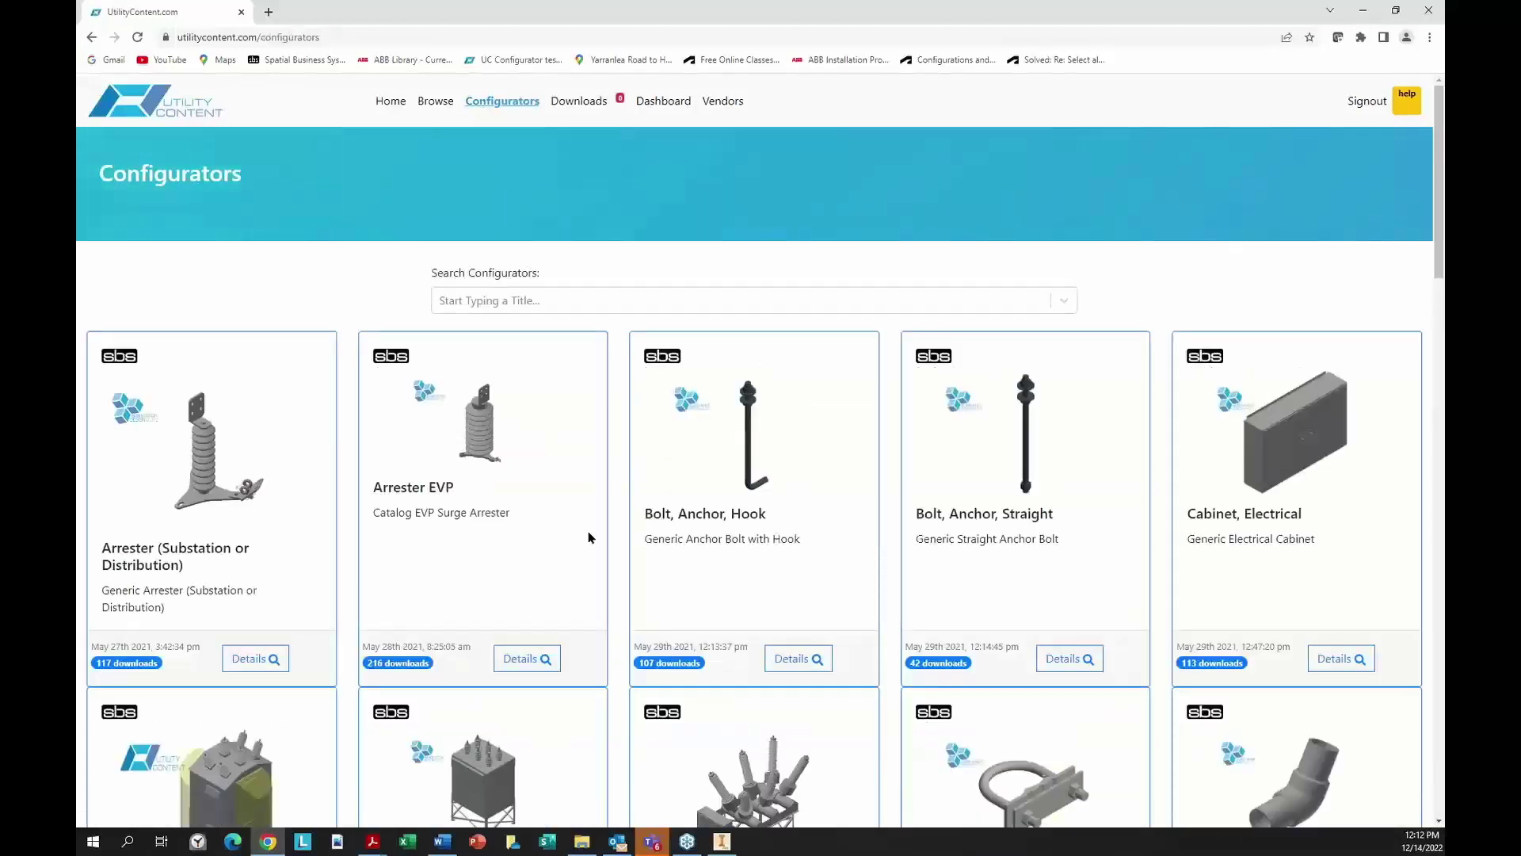
pyautogui.scroll(-5, 585, 501)
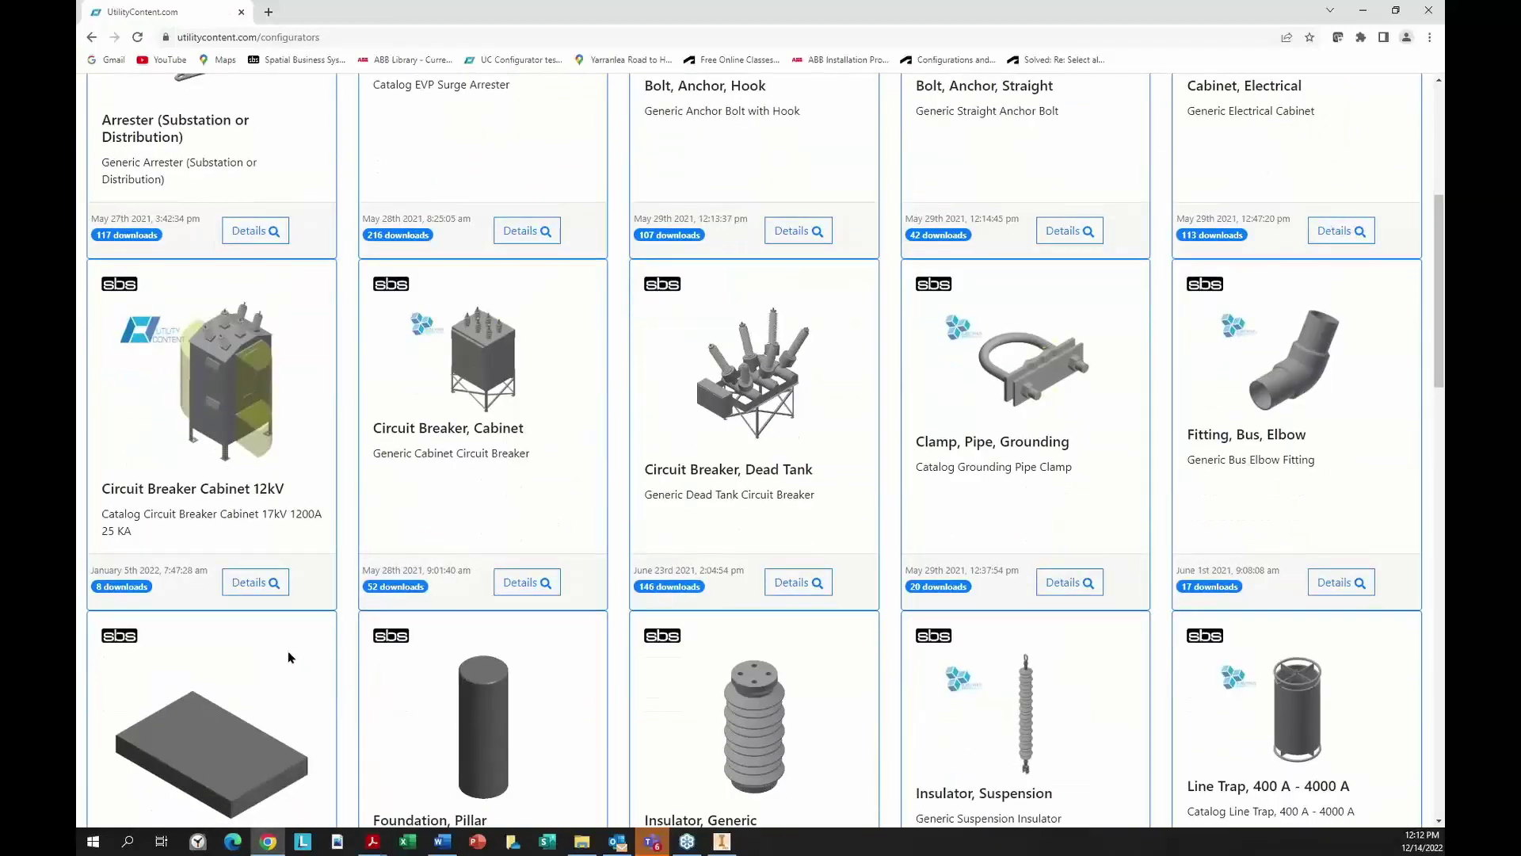
pyautogui.scroll(-7, 547, 634)
pyautogui.scroll(-4, 676, 666)
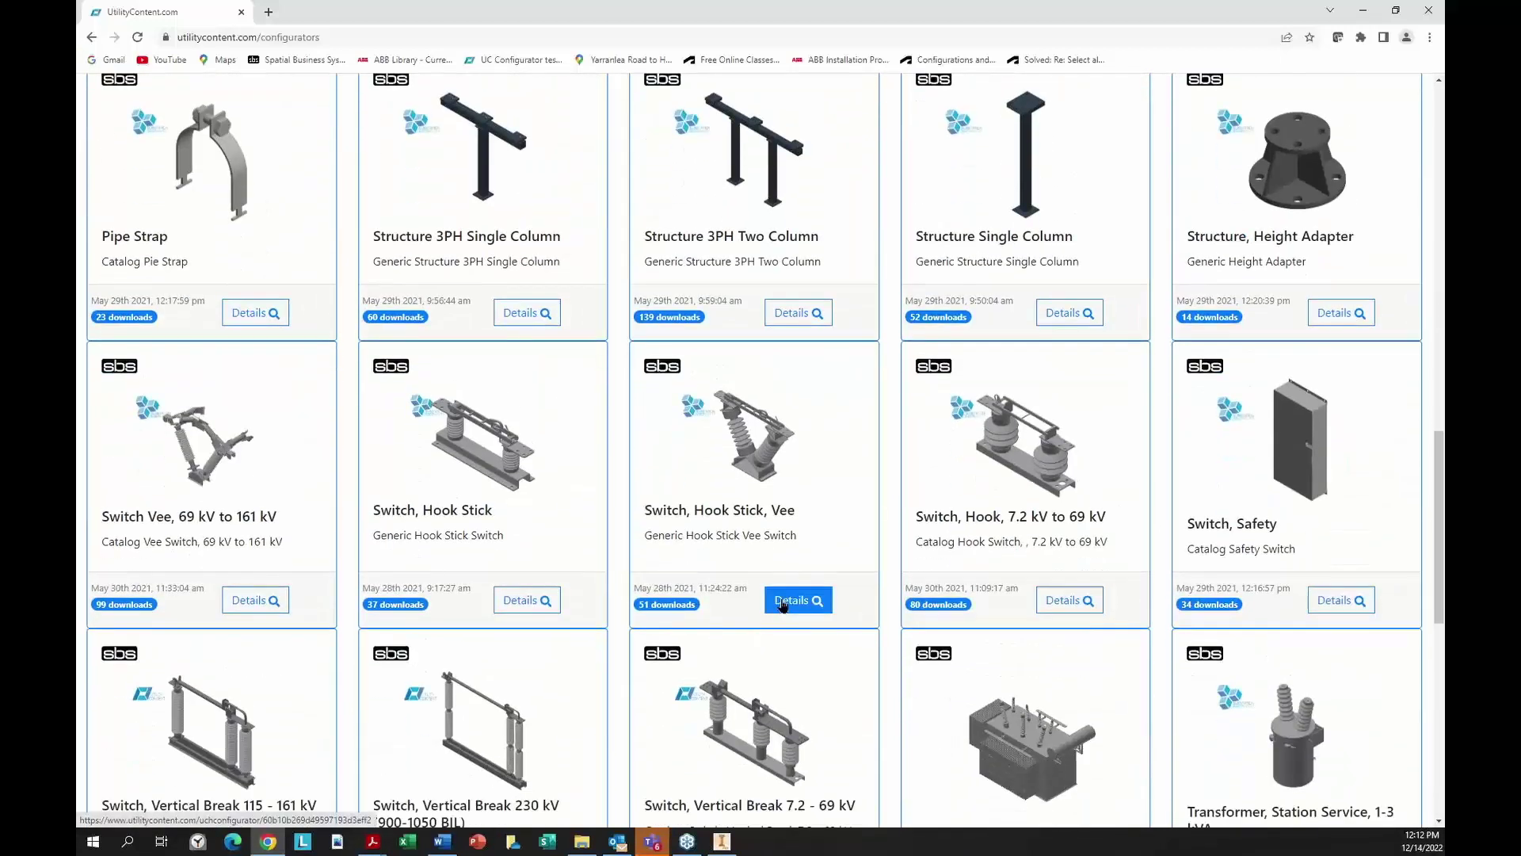
pyautogui.scroll(-3, 783, 605)
pyautogui.click(273, 388)
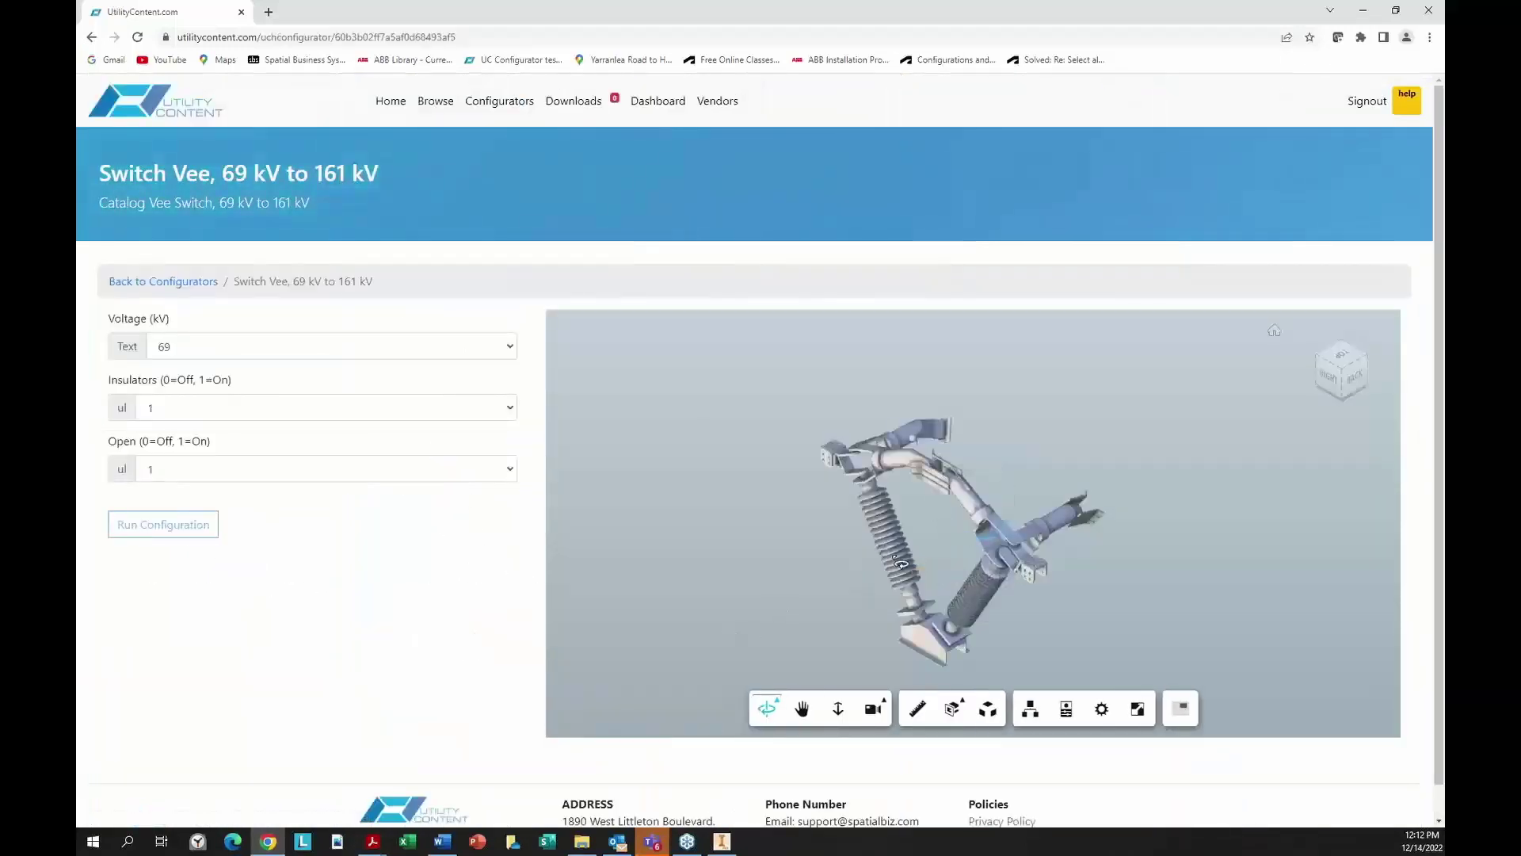
# - Orbit the switch model to an angled view and show its Reference Dimensions drawing full screen
pyautogui.moveTo(891, 547); pyautogui.dragTo(753, 550)
pyautogui.moveTo(969, 565); pyautogui.dragTo(799, 572)
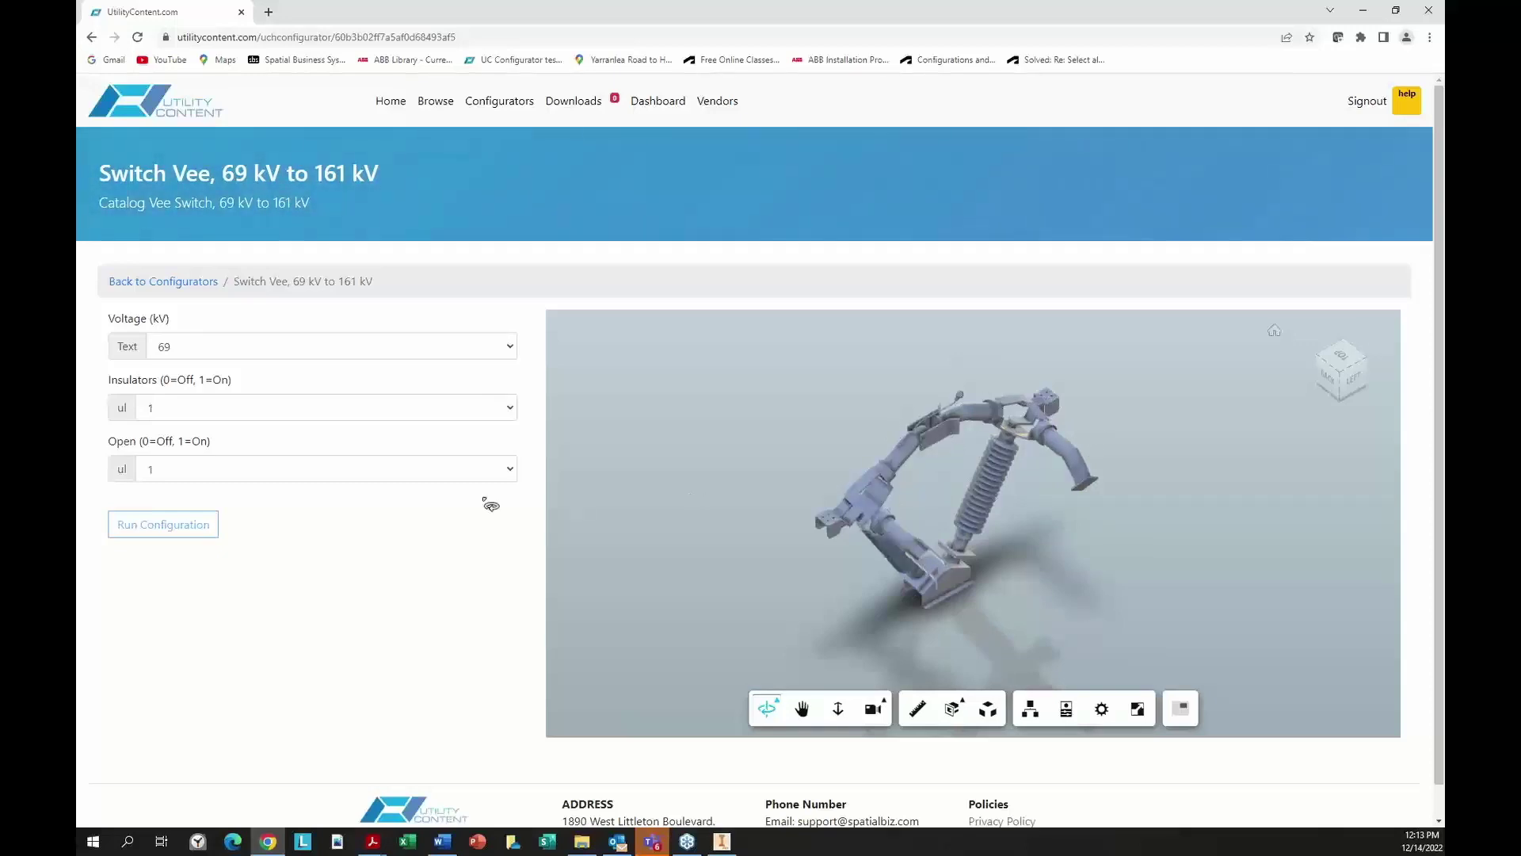
pyautogui.click(1182, 711)
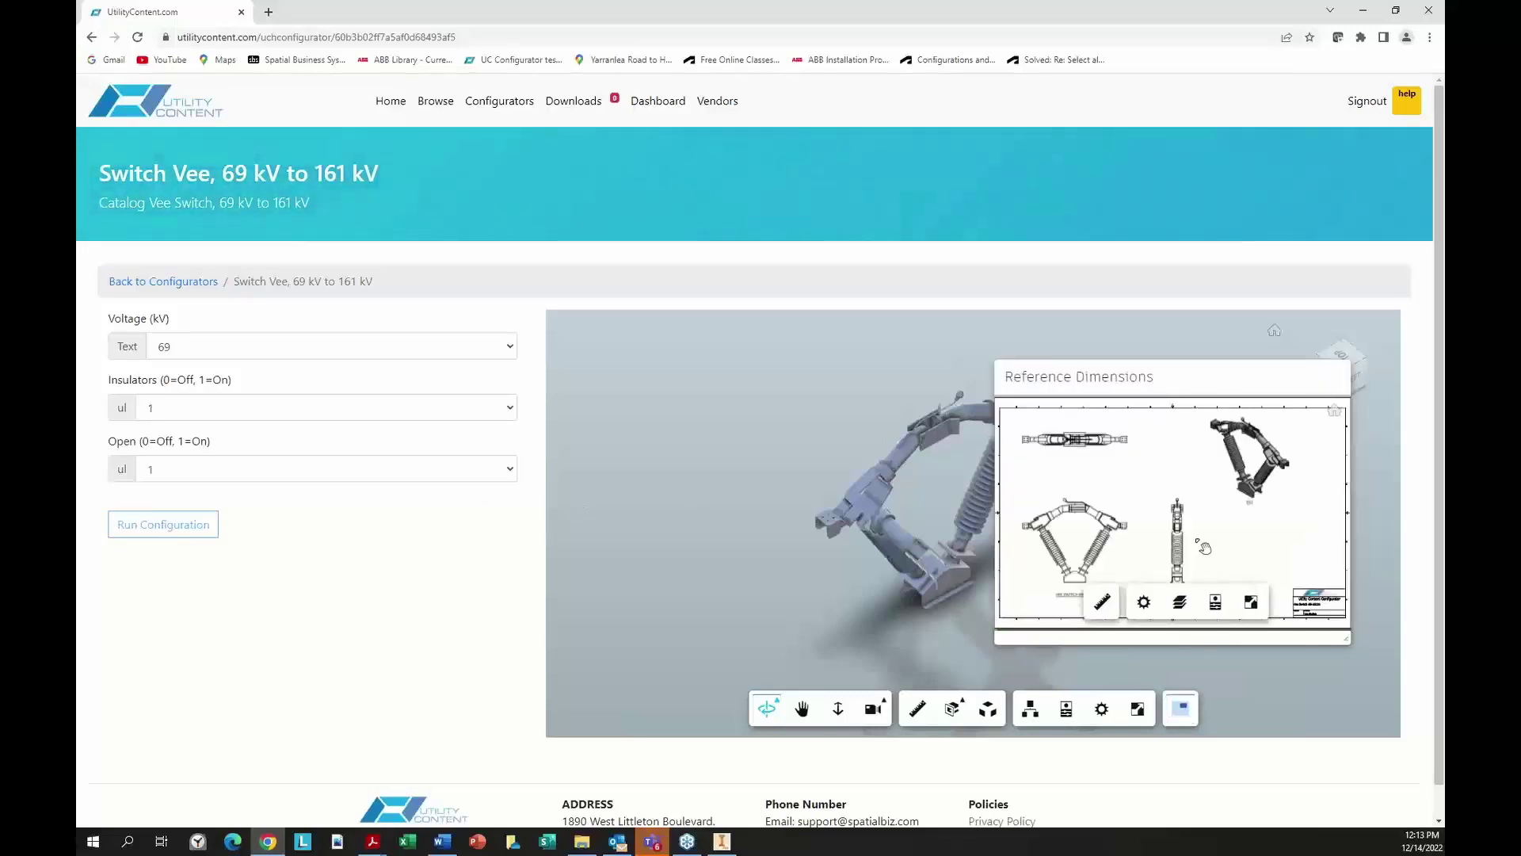
pyautogui.click(1251, 602)
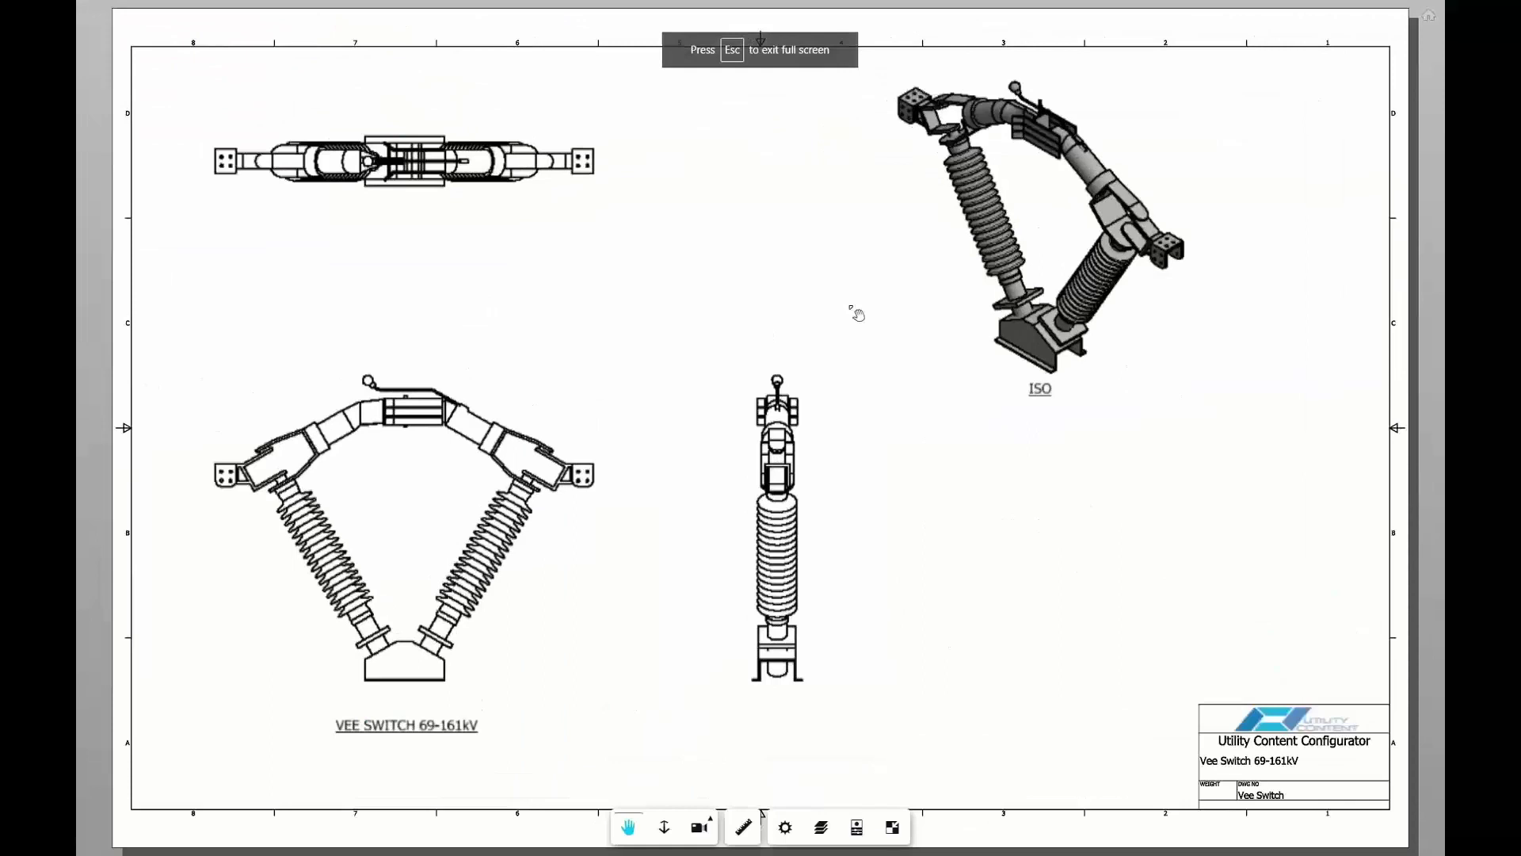
pyautogui.press('Escape')
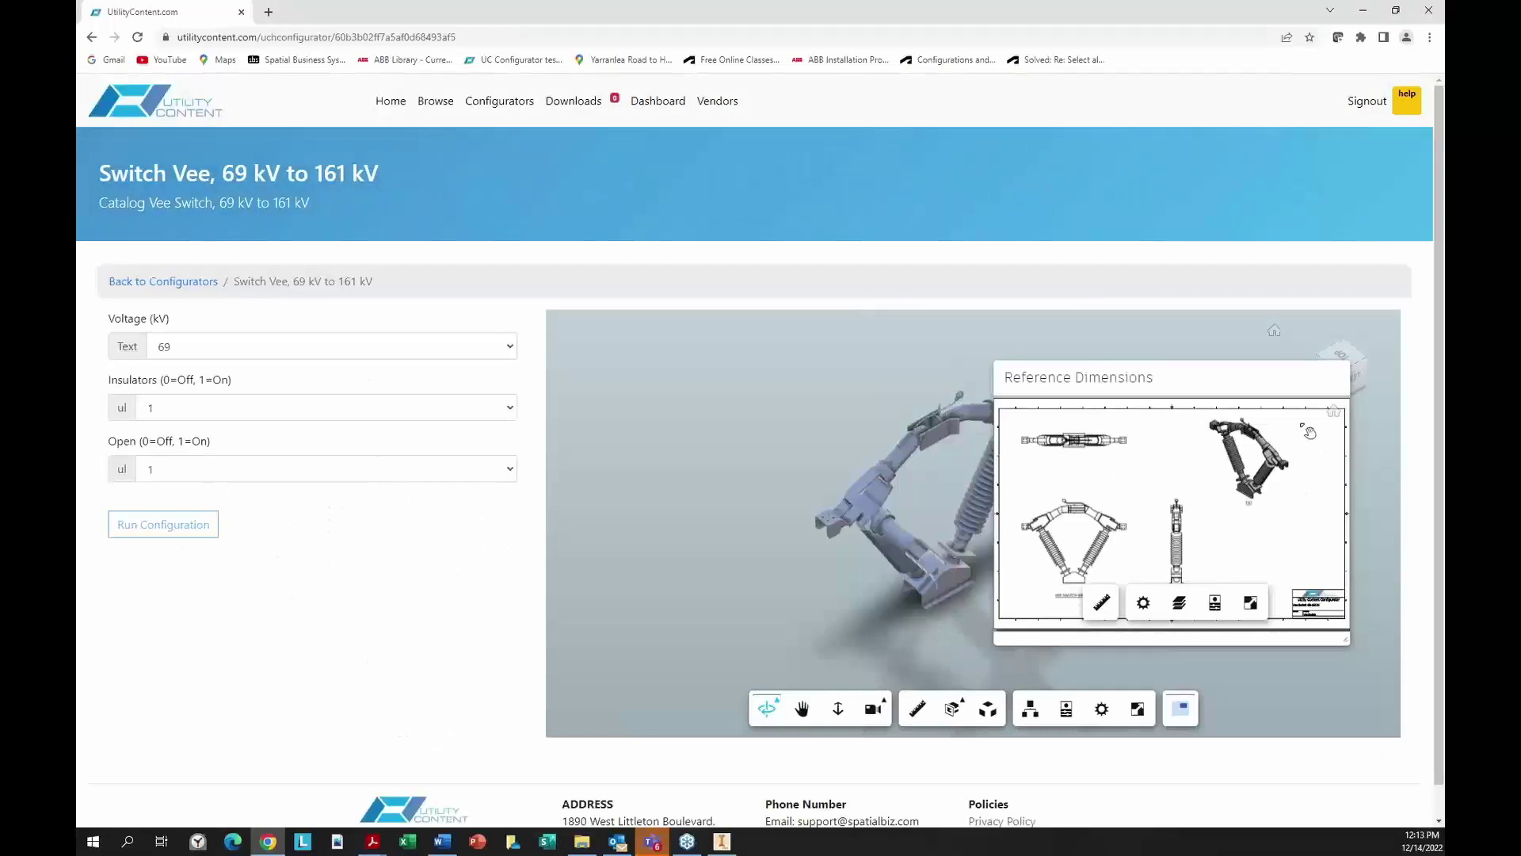
pyautogui.click(1251, 602)
# - Set the Switch Vee's Open value to 0, leaving Insulators at 1
pyautogui.press('Escape')
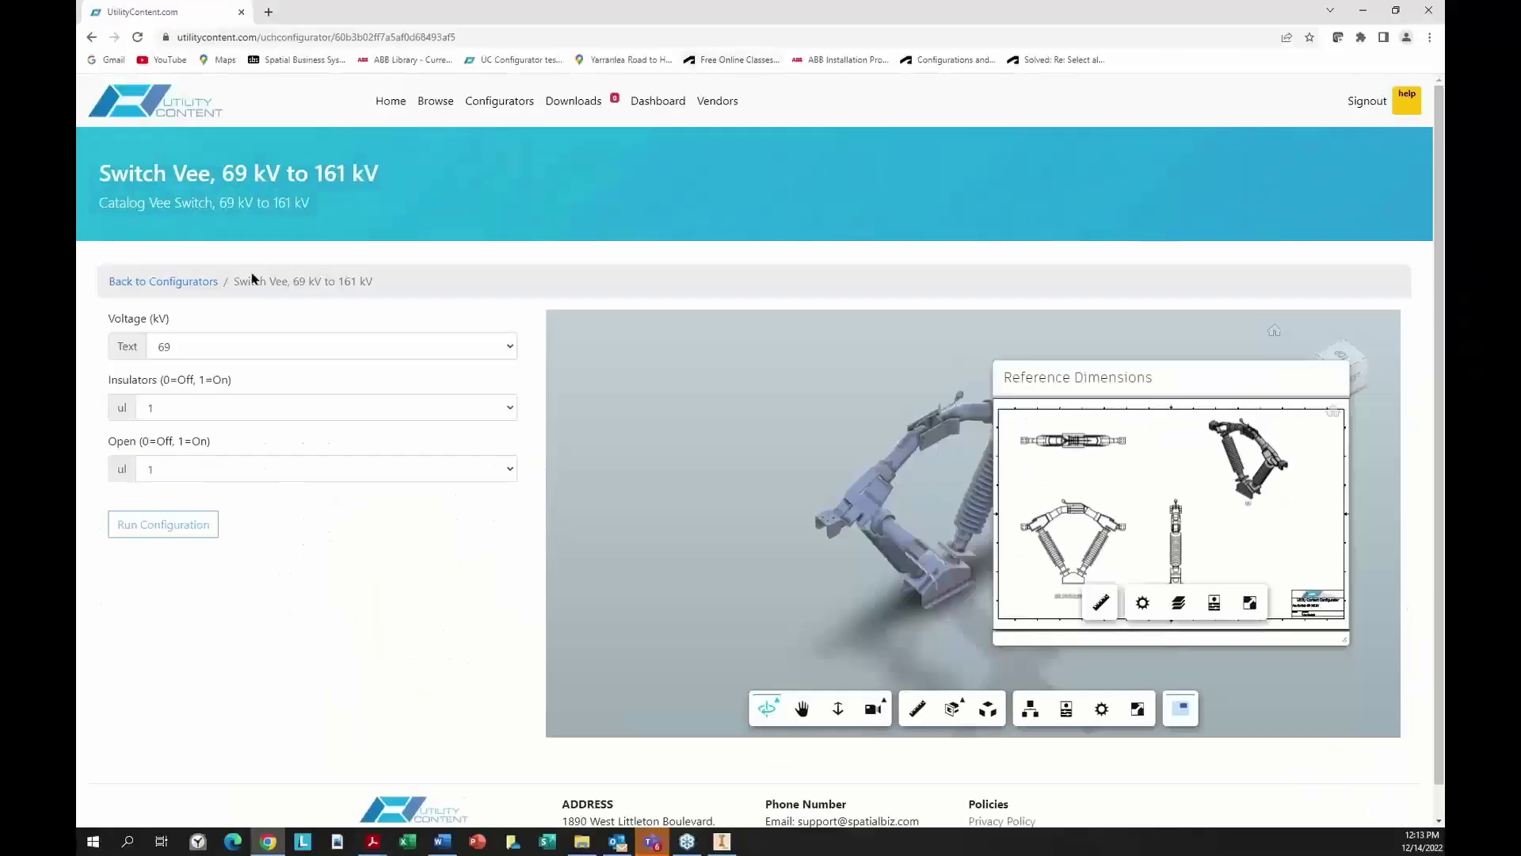
pyautogui.click(508, 407)
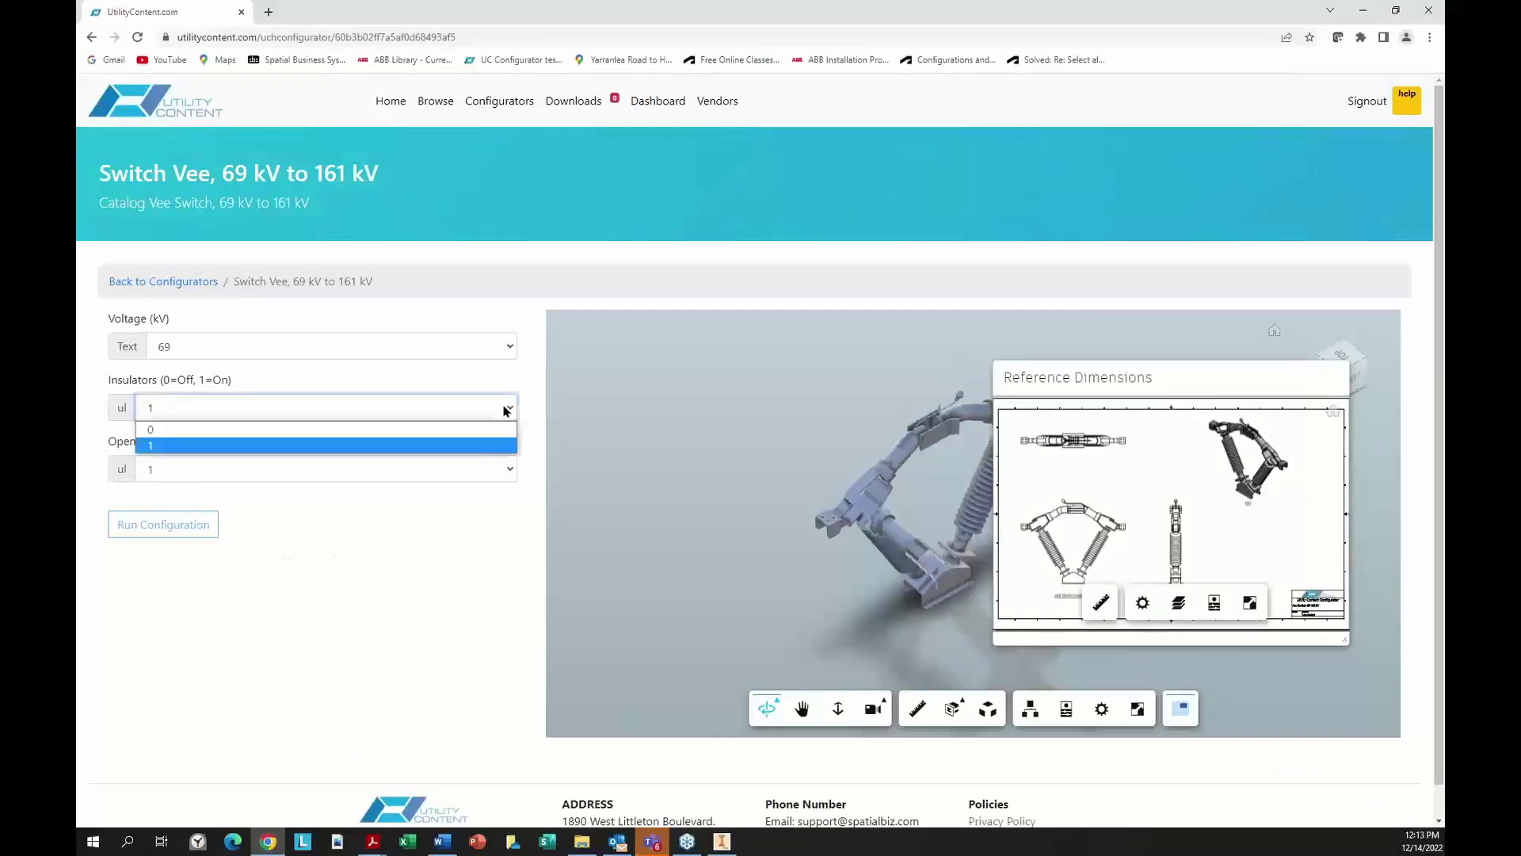
pyautogui.click(470, 446)
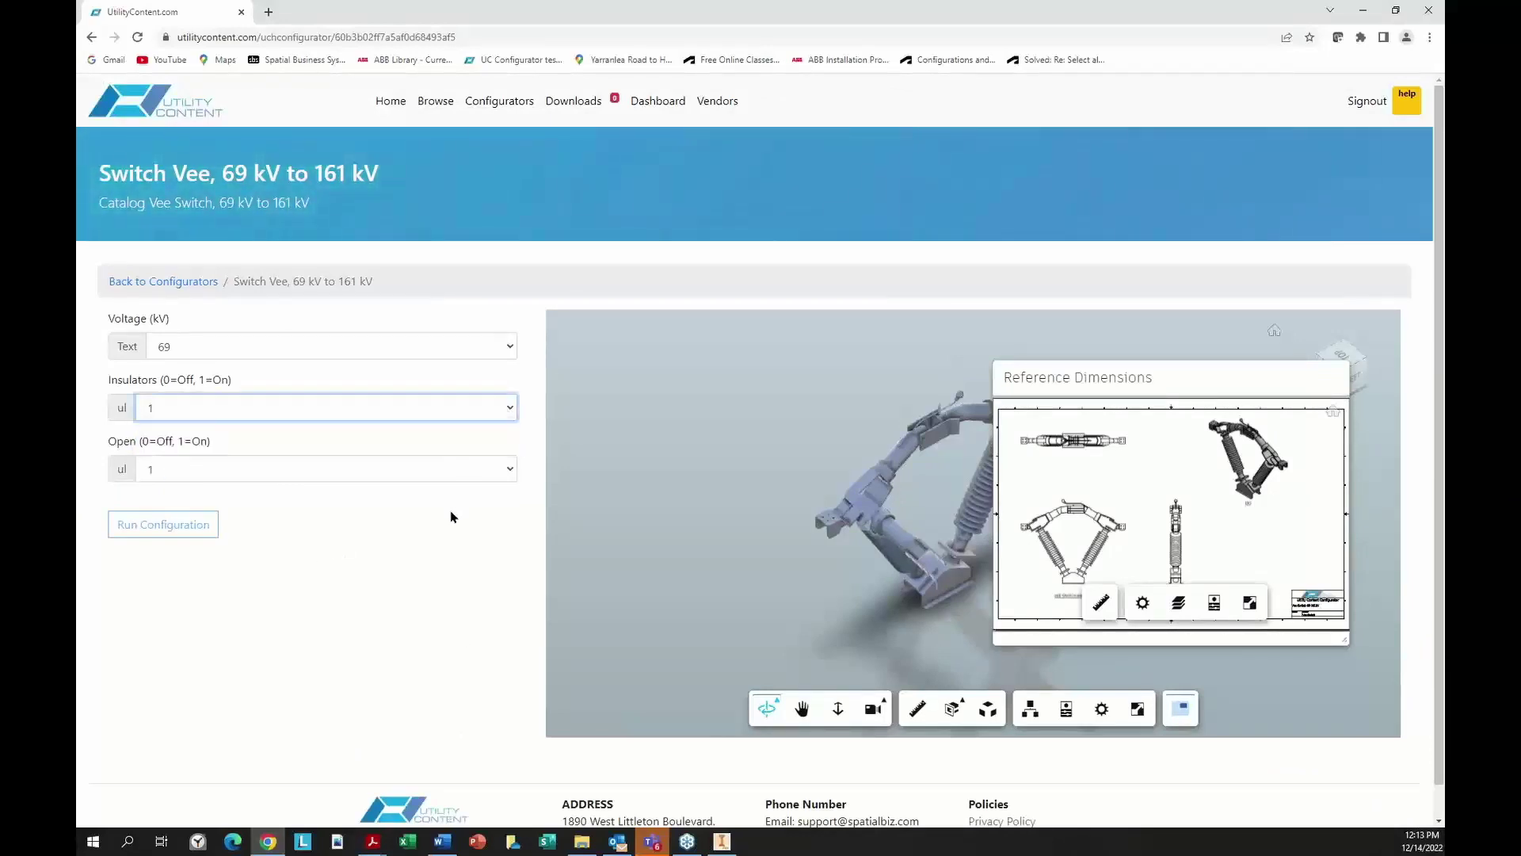
pyautogui.click(370, 474)
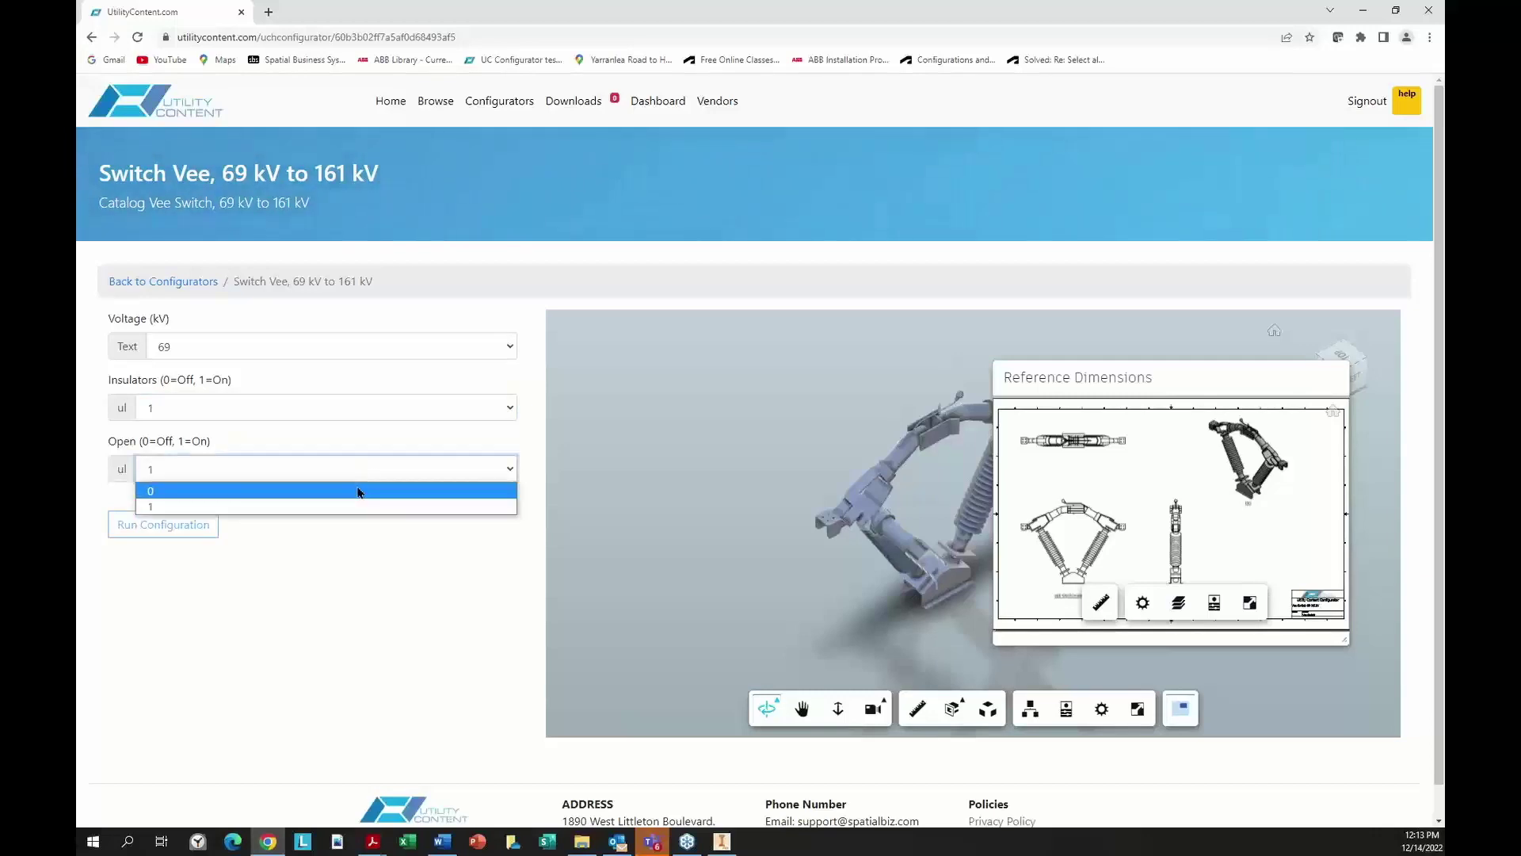
pyautogui.click(357, 493)
# - Run the configuration, add the resulting 48.ipt to downloads, and view the Download List
pyautogui.click(176, 533)
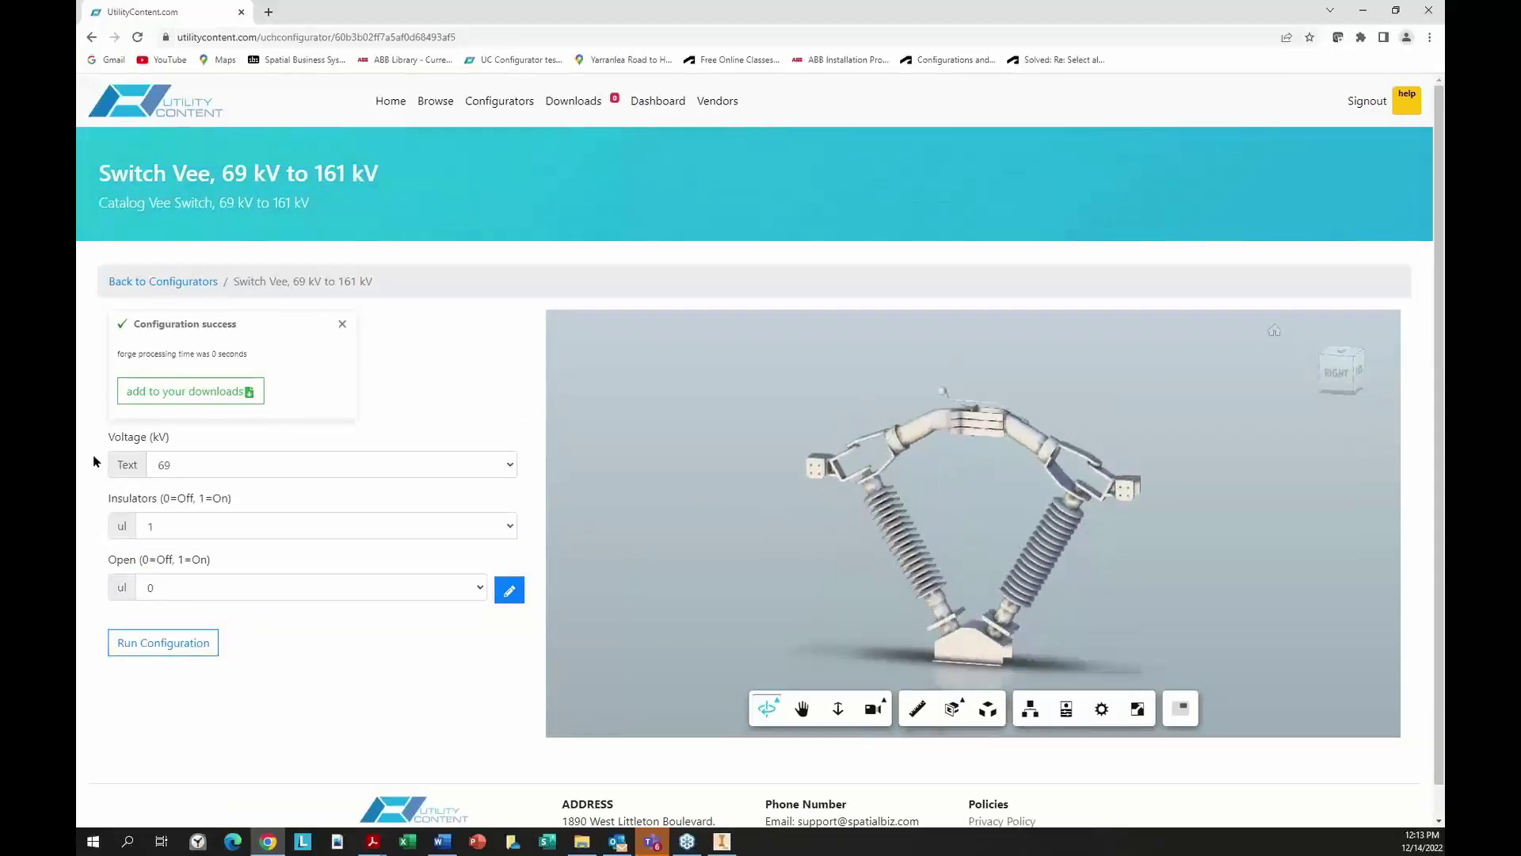
pyautogui.click(168, 404)
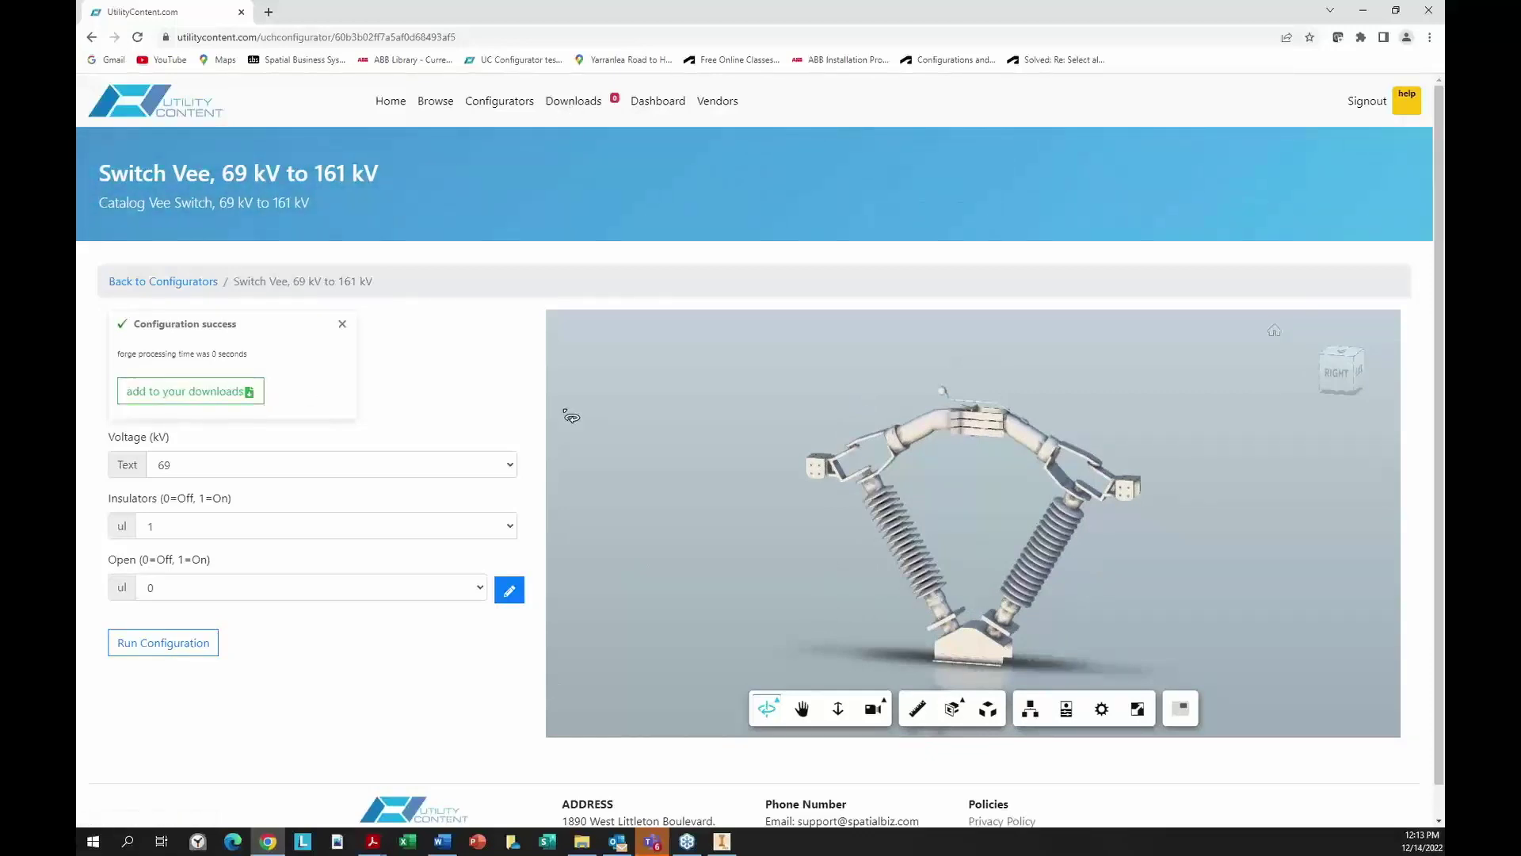
pyautogui.click(574, 101)
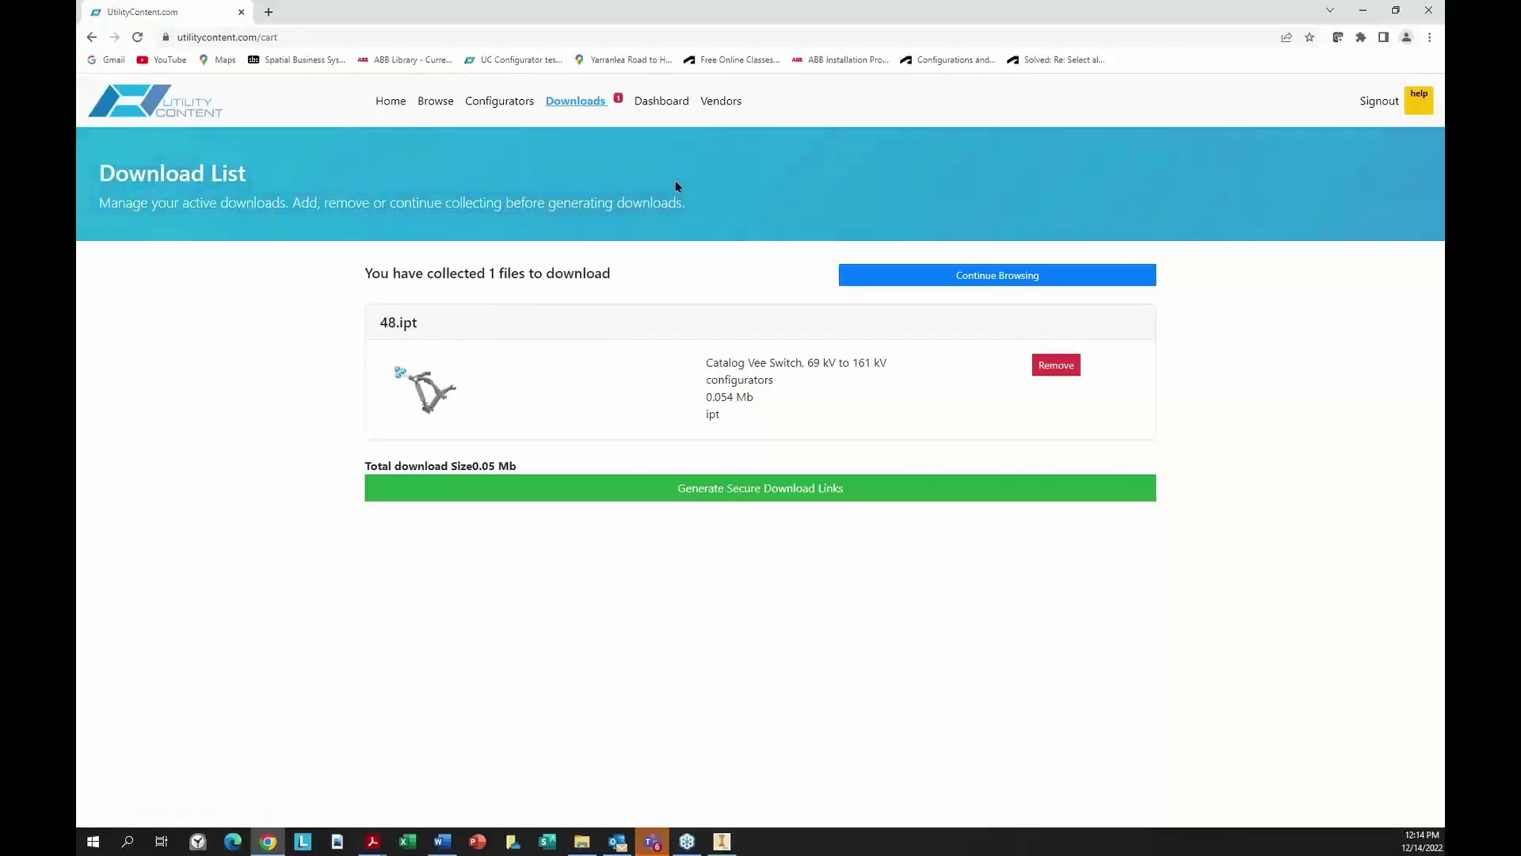
# - Go to the Dashboard showing Create Content, Manage Your Content and Manage Your Configurators links
pyautogui.click(659, 103)
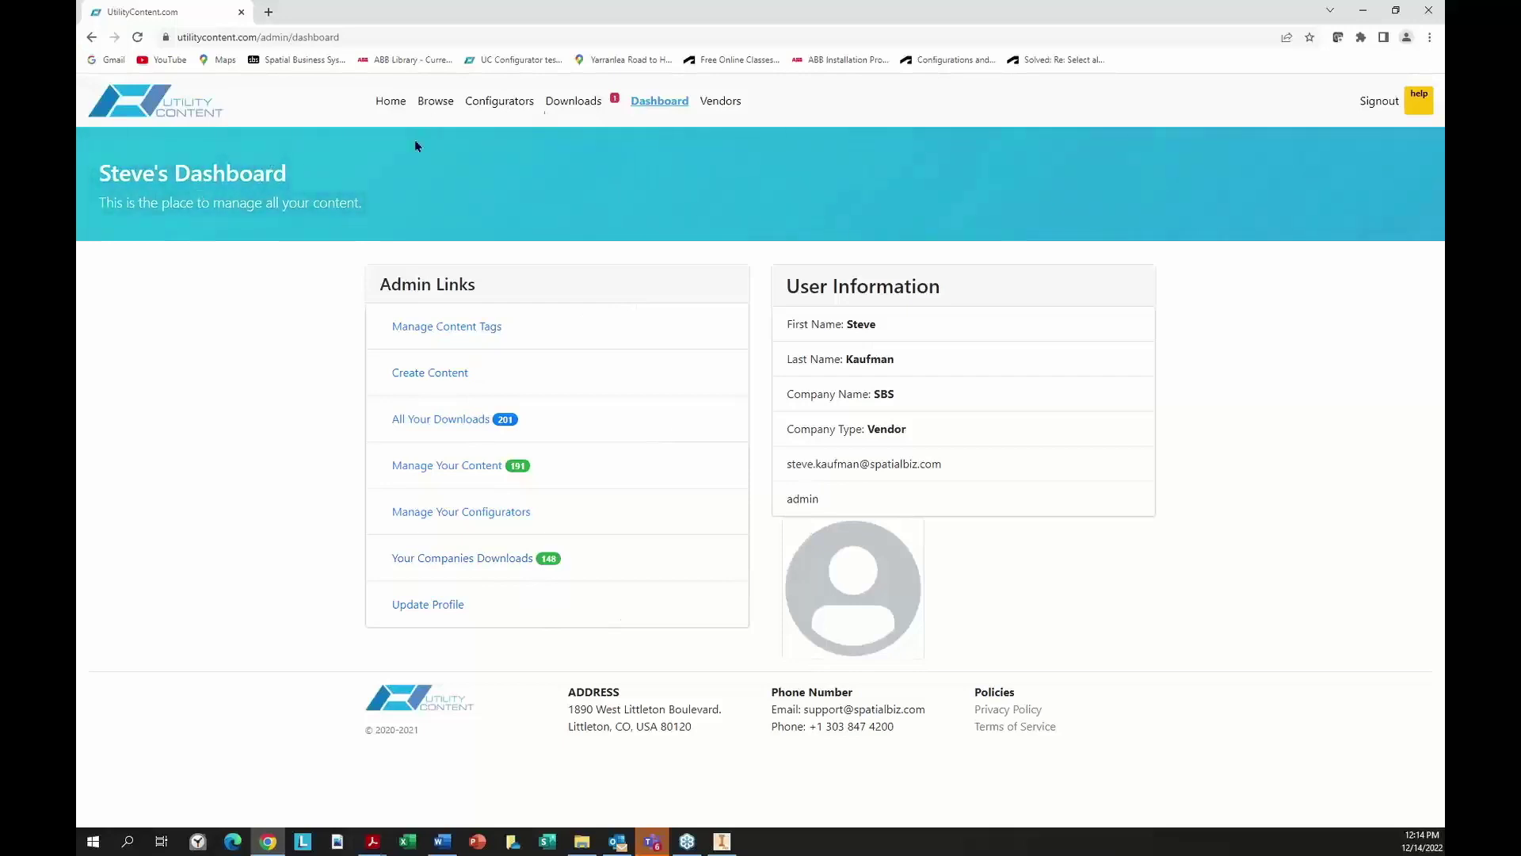
# - Open the Update Profile form's company Type choices, then bring the webinar PDF forward
pyautogui.click(675, 101)
pyautogui.click(447, 606)
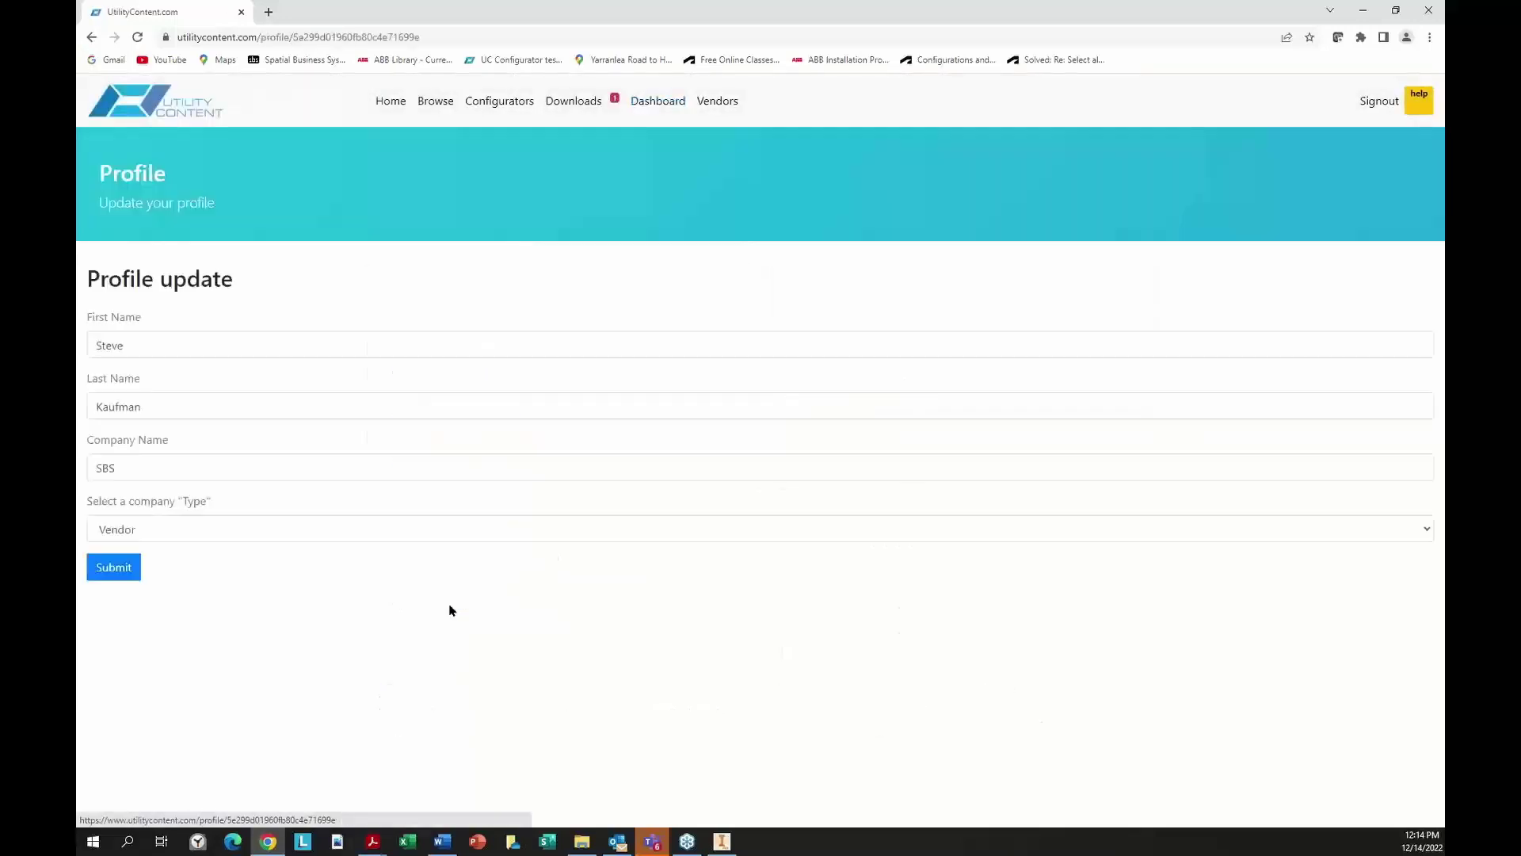
pyautogui.click(143, 531)
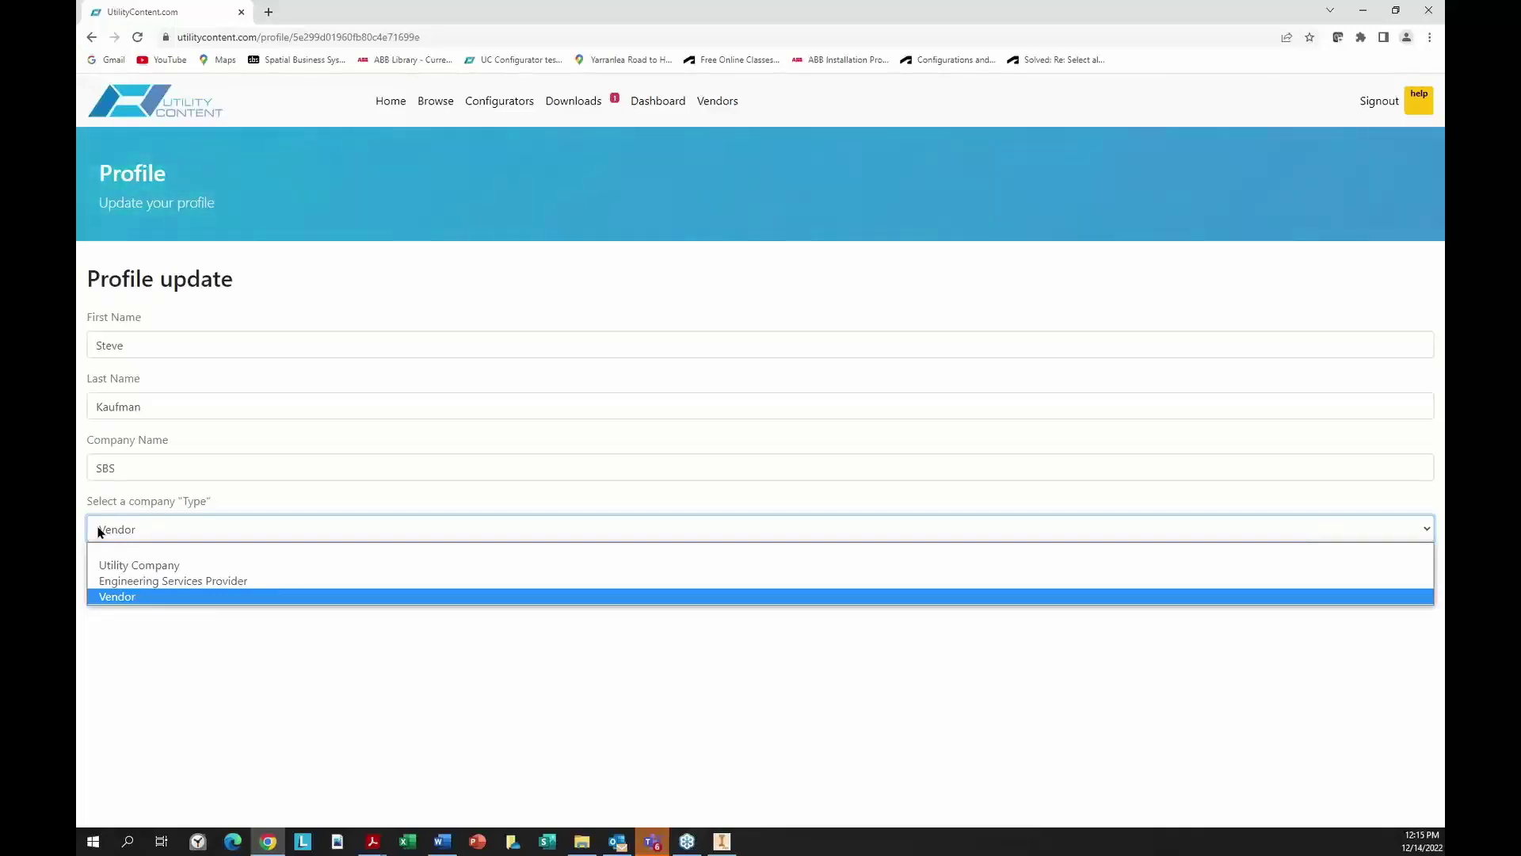
pyautogui.click(378, 847)
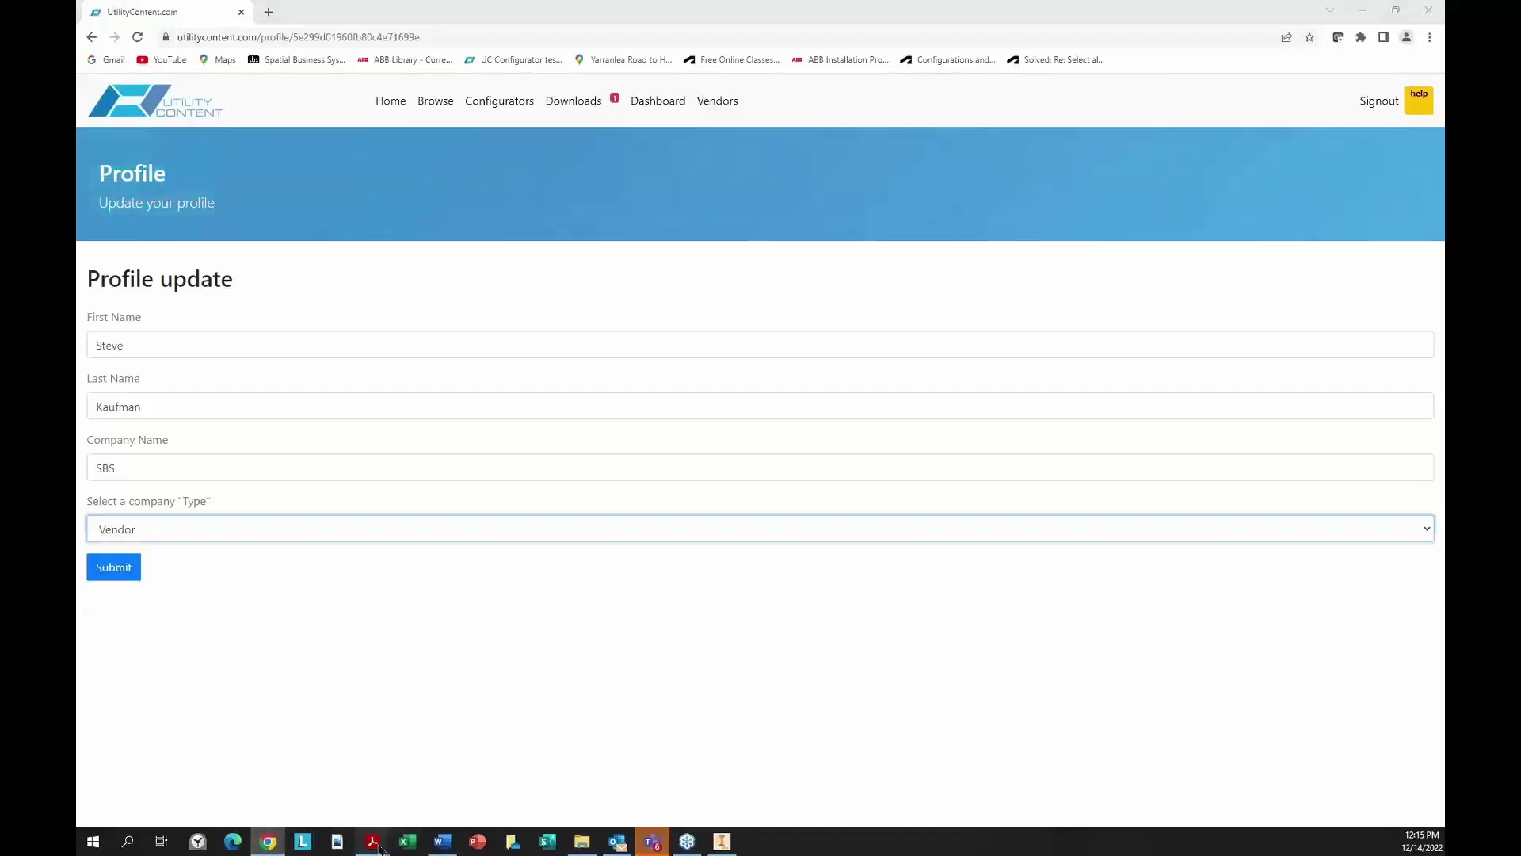
pyautogui.click(285, 780)
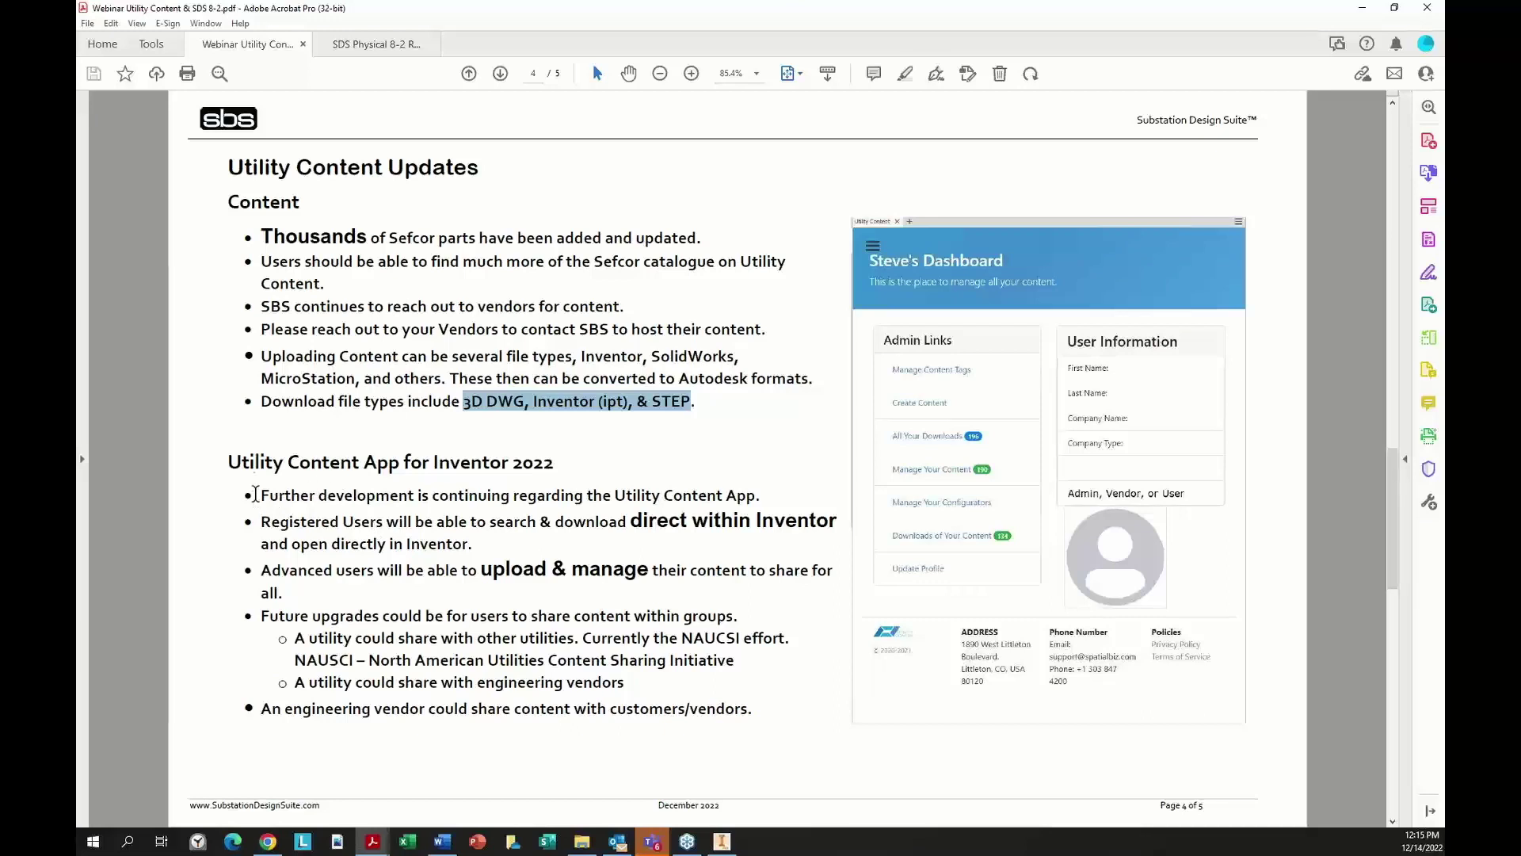
# - Highlight key phrases in the Inventor 2022 app bullets, including the NAUCSI sentence, then return to the profile page
pyautogui.moveTo(226, 462); pyautogui.dragTo(547, 473)
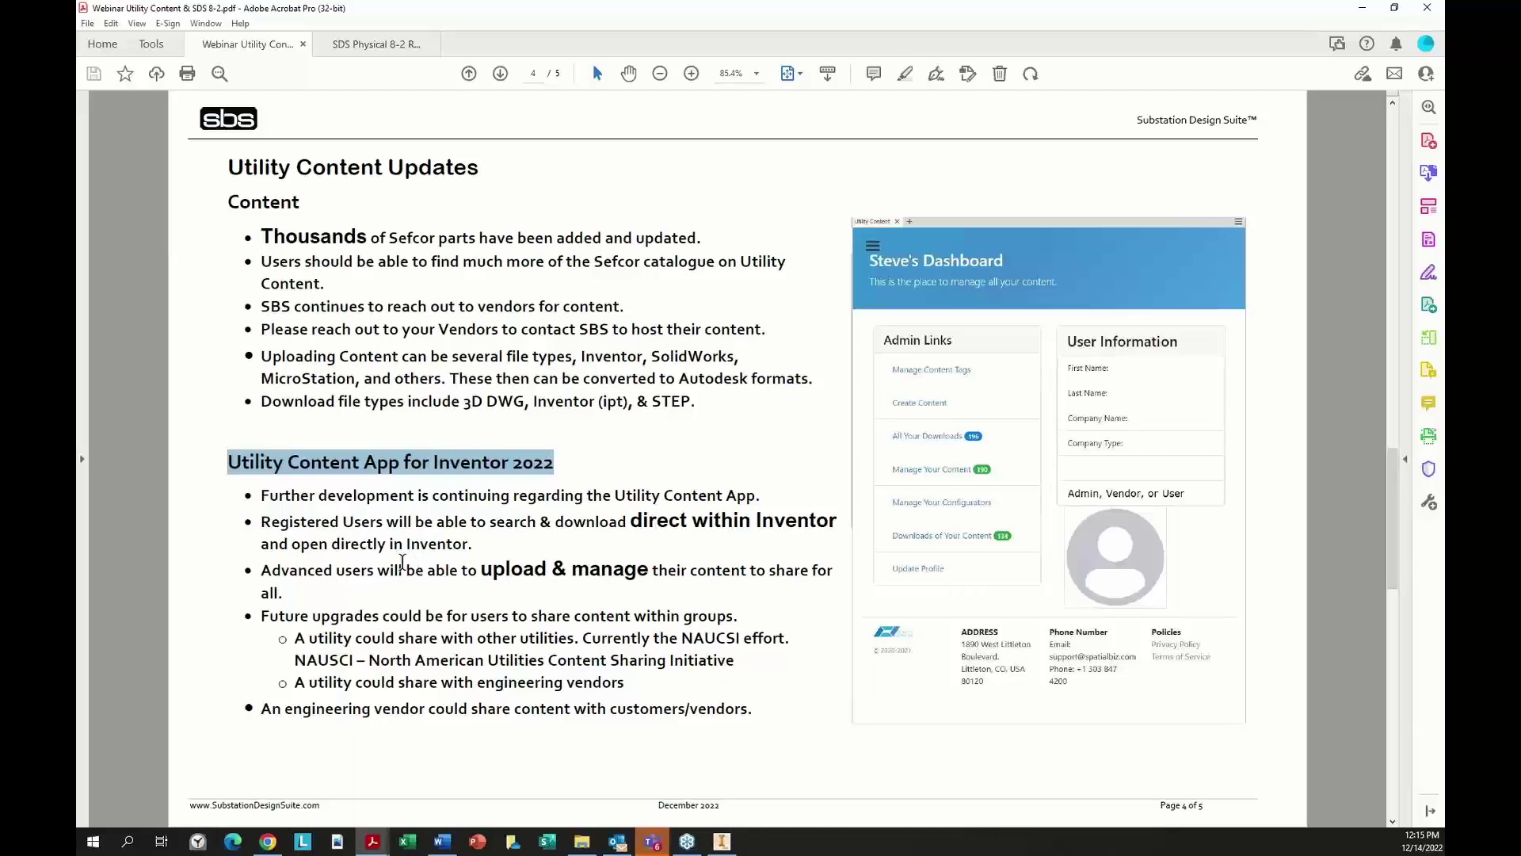
pyautogui.moveTo(261, 497); pyautogui.dragTo(414, 497)
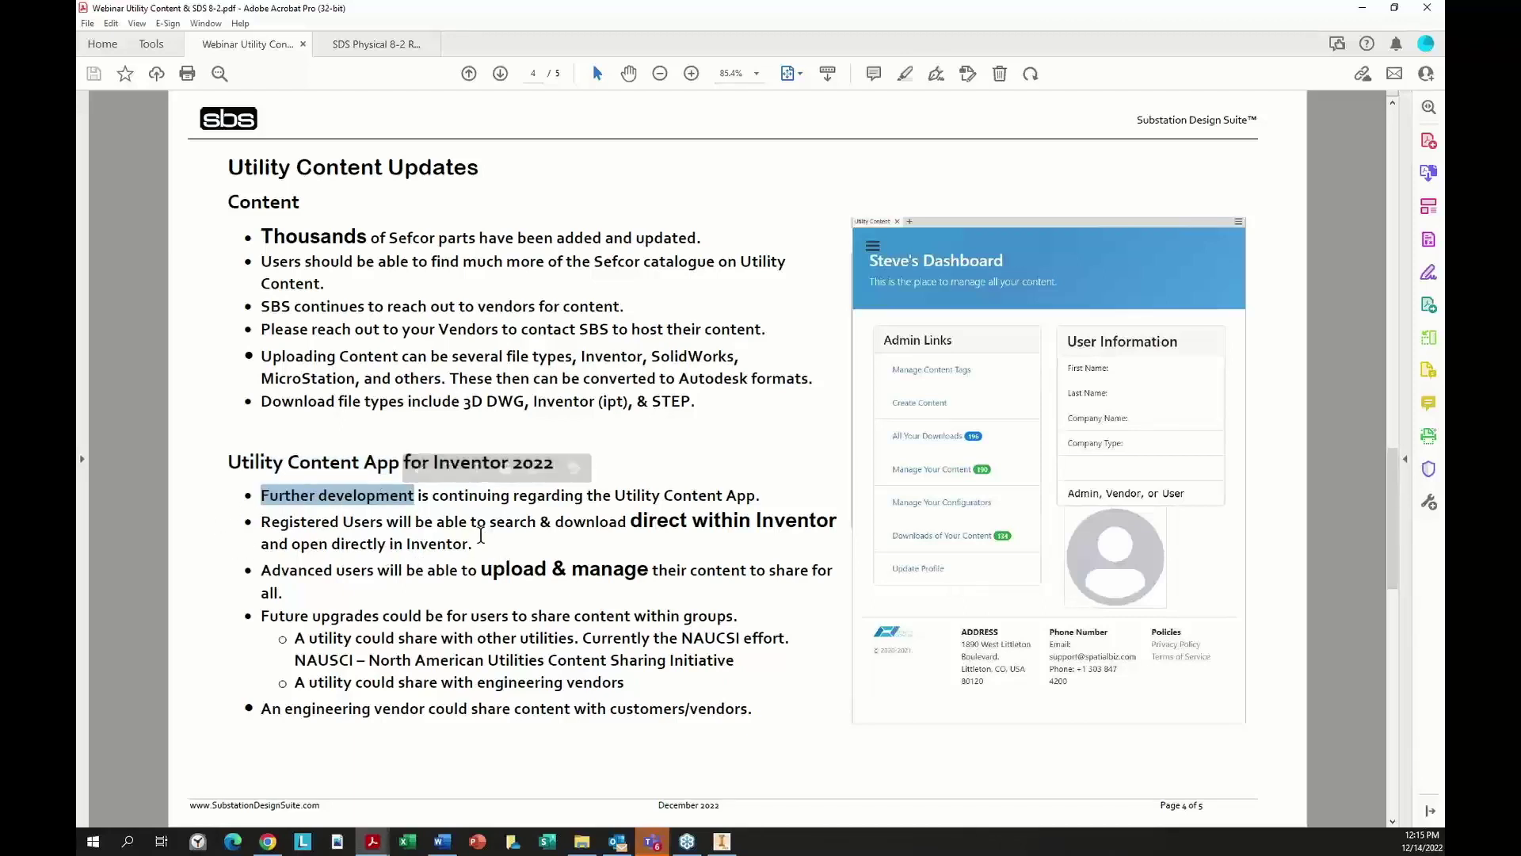
pyautogui.moveTo(471, 521); pyautogui.dragTo(833, 520)
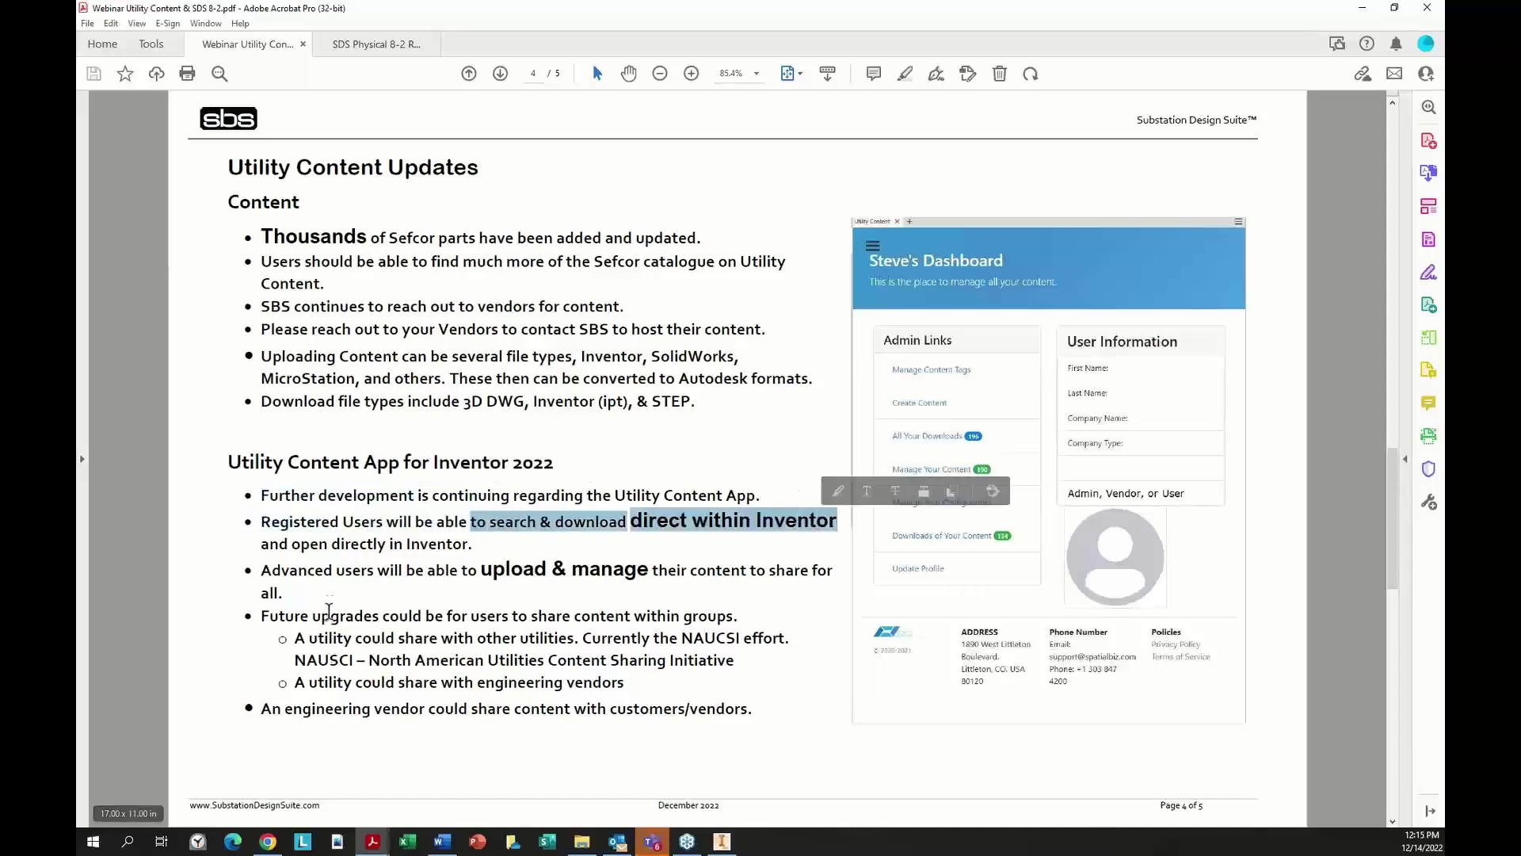
pyautogui.moveTo(403, 570); pyautogui.dragTo(646, 566)
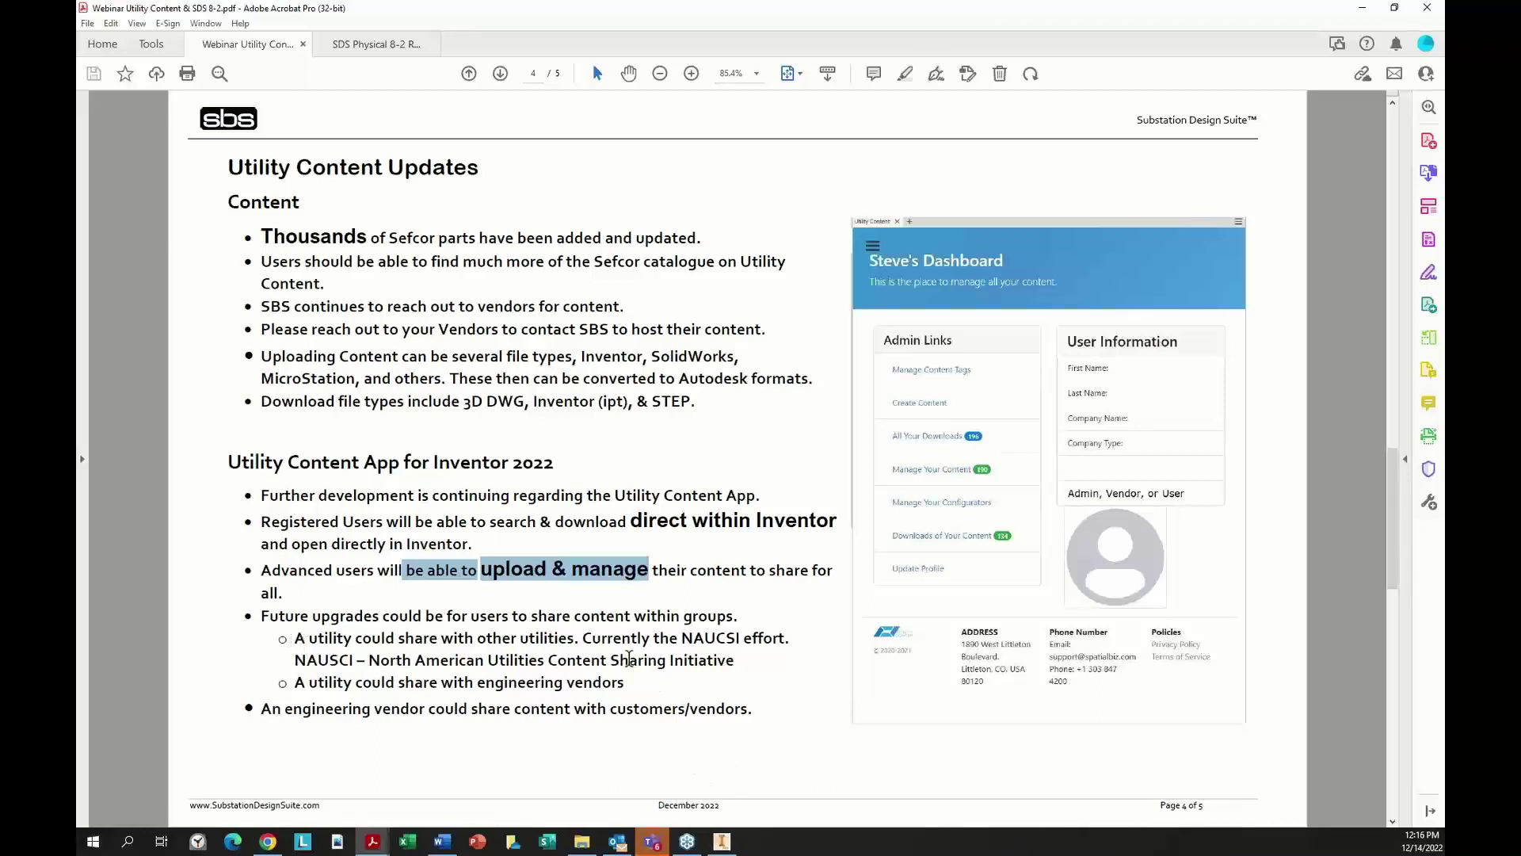
pyautogui.moveTo(584, 640); pyautogui.dragTo(788, 636)
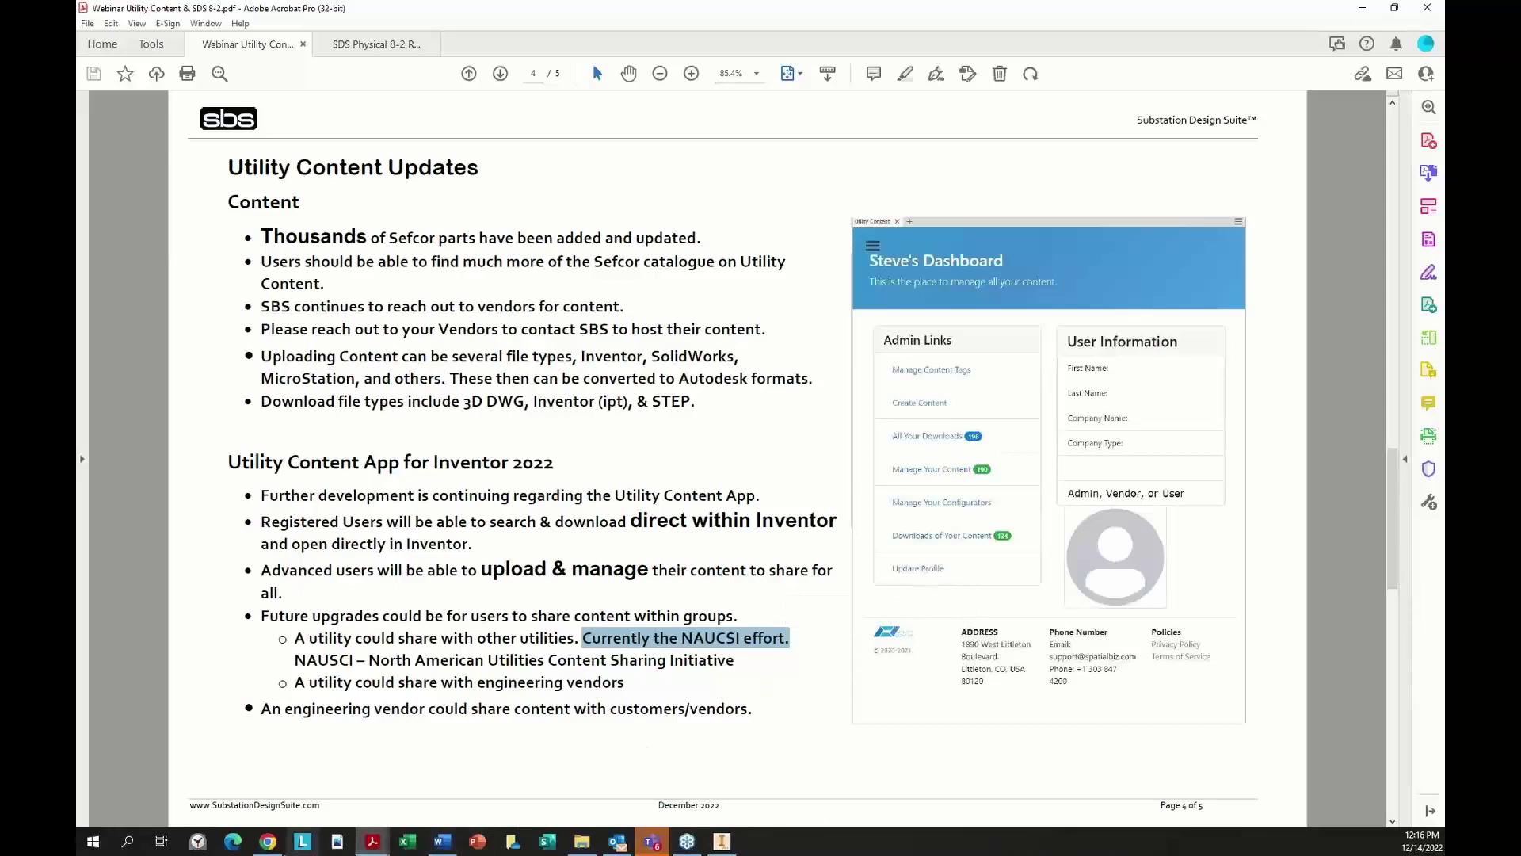
pyautogui.click(268, 842)
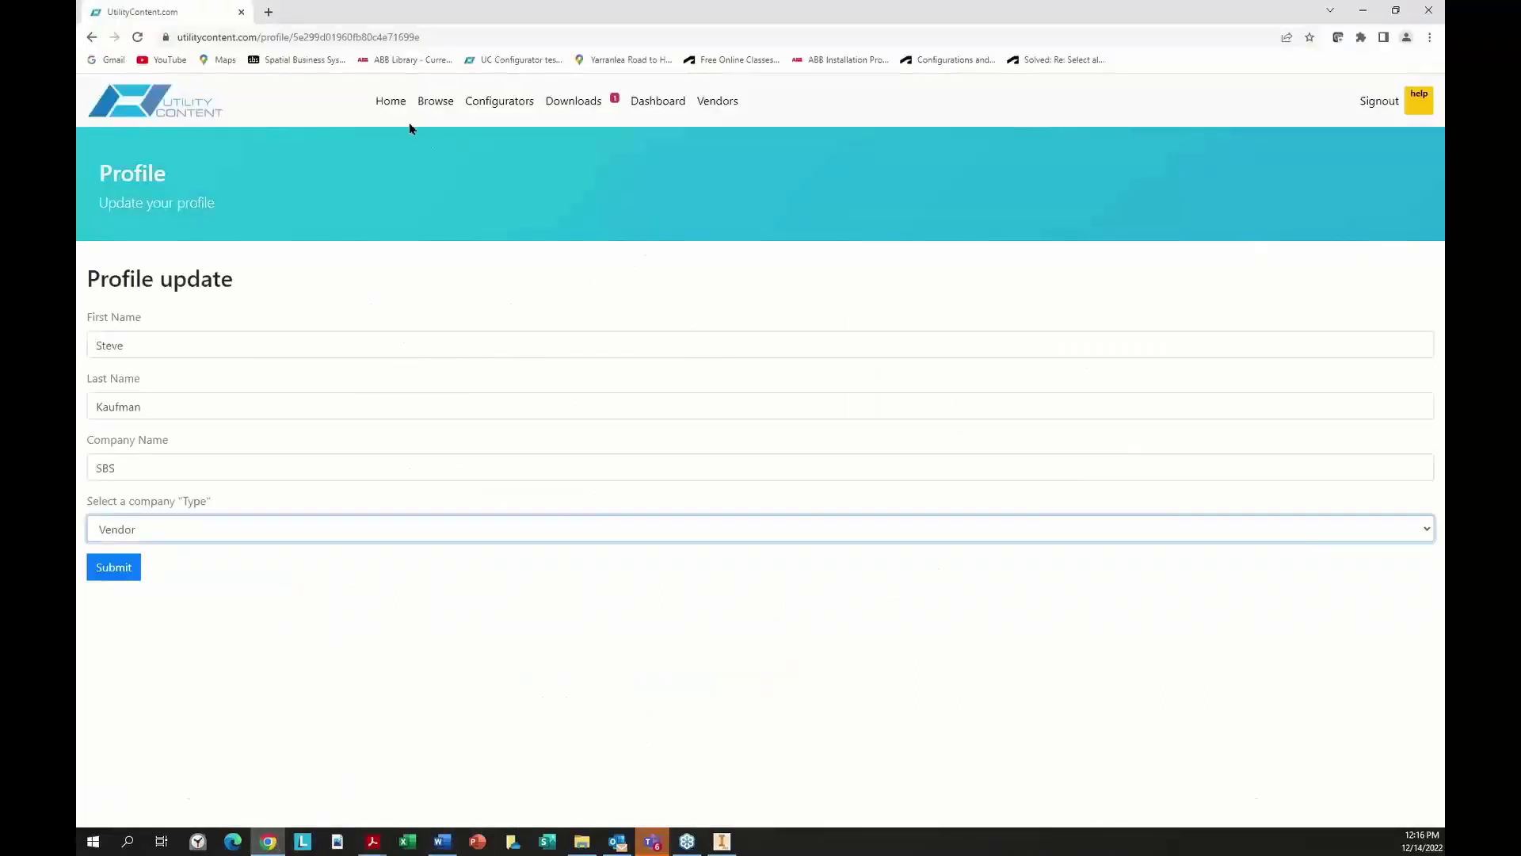
# - Open the Browse content library page, then switch back to the webinar PDF
pyautogui.click(438, 106)
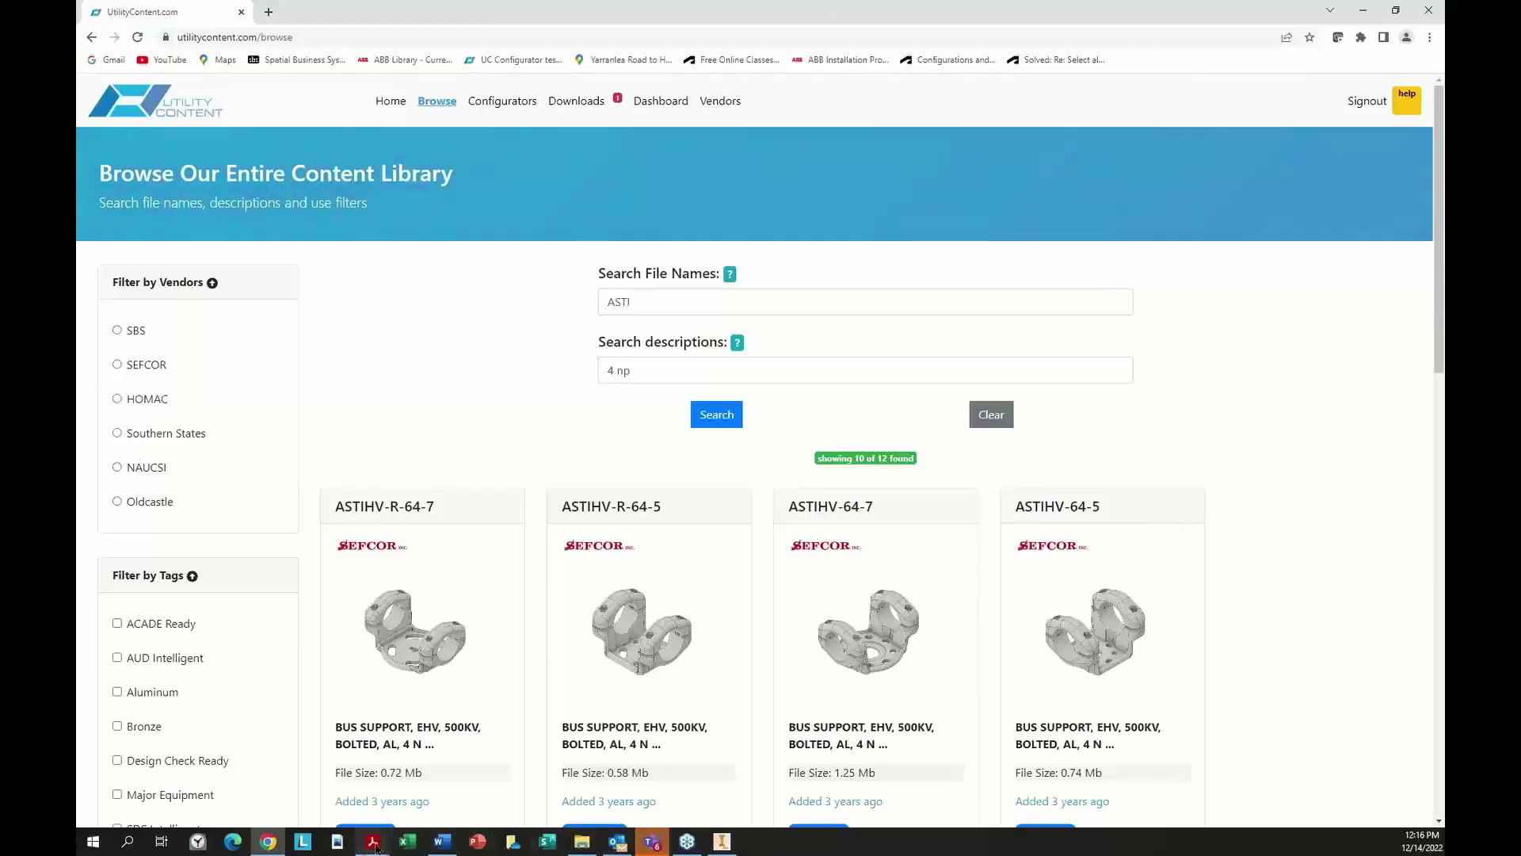
pyautogui.moveTo(374, 845)
pyautogui.click(328, 783)
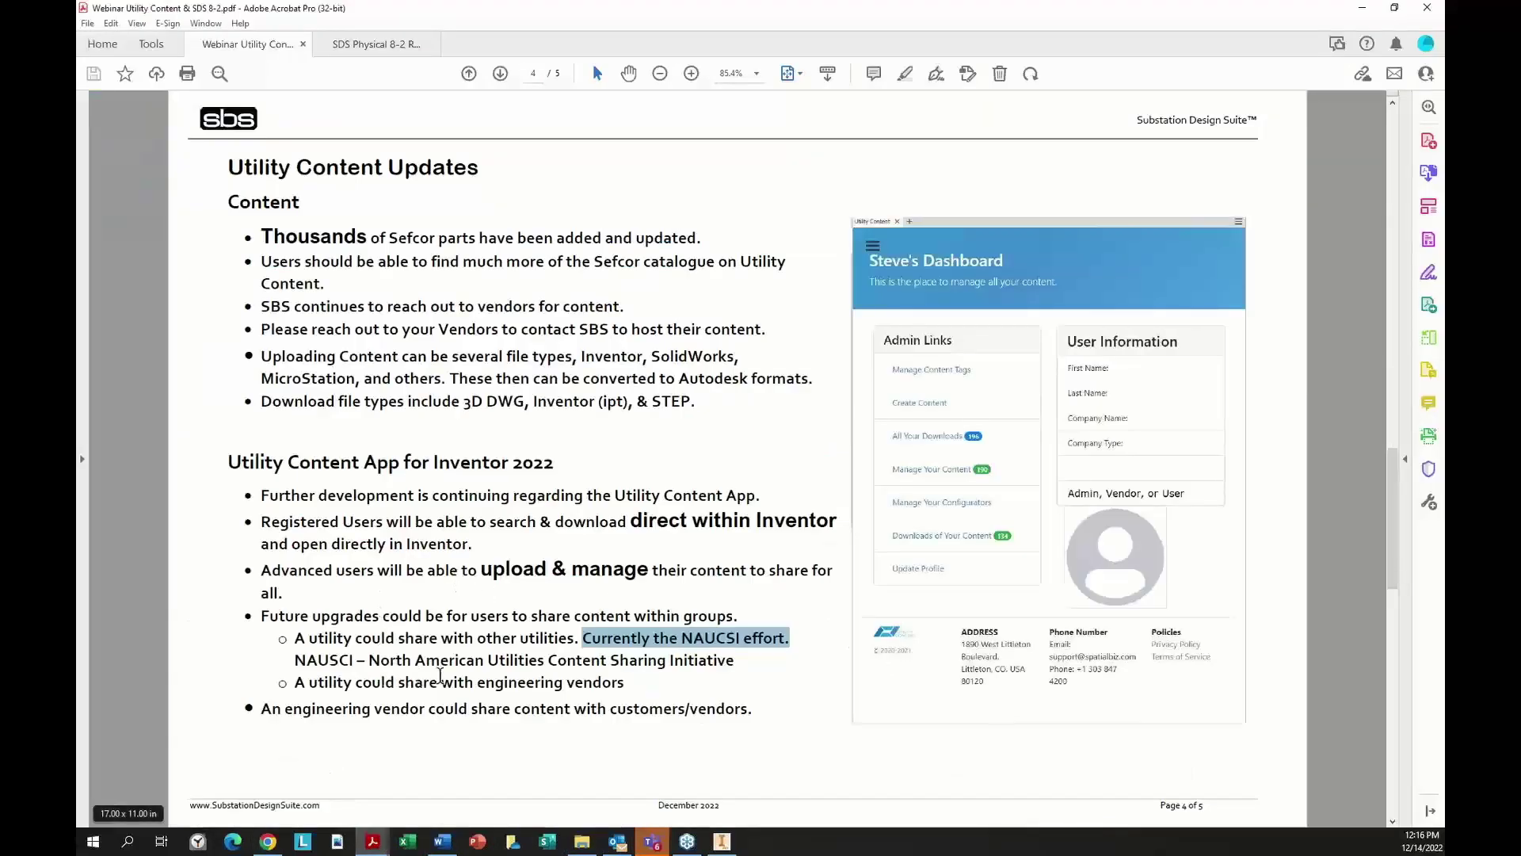
# - Highlight the Utilities Content Sharing Initiative bullets, clear the selection, and minimize Acrobat
pyautogui.moveTo(487, 661); pyautogui.dragTo(721, 677)
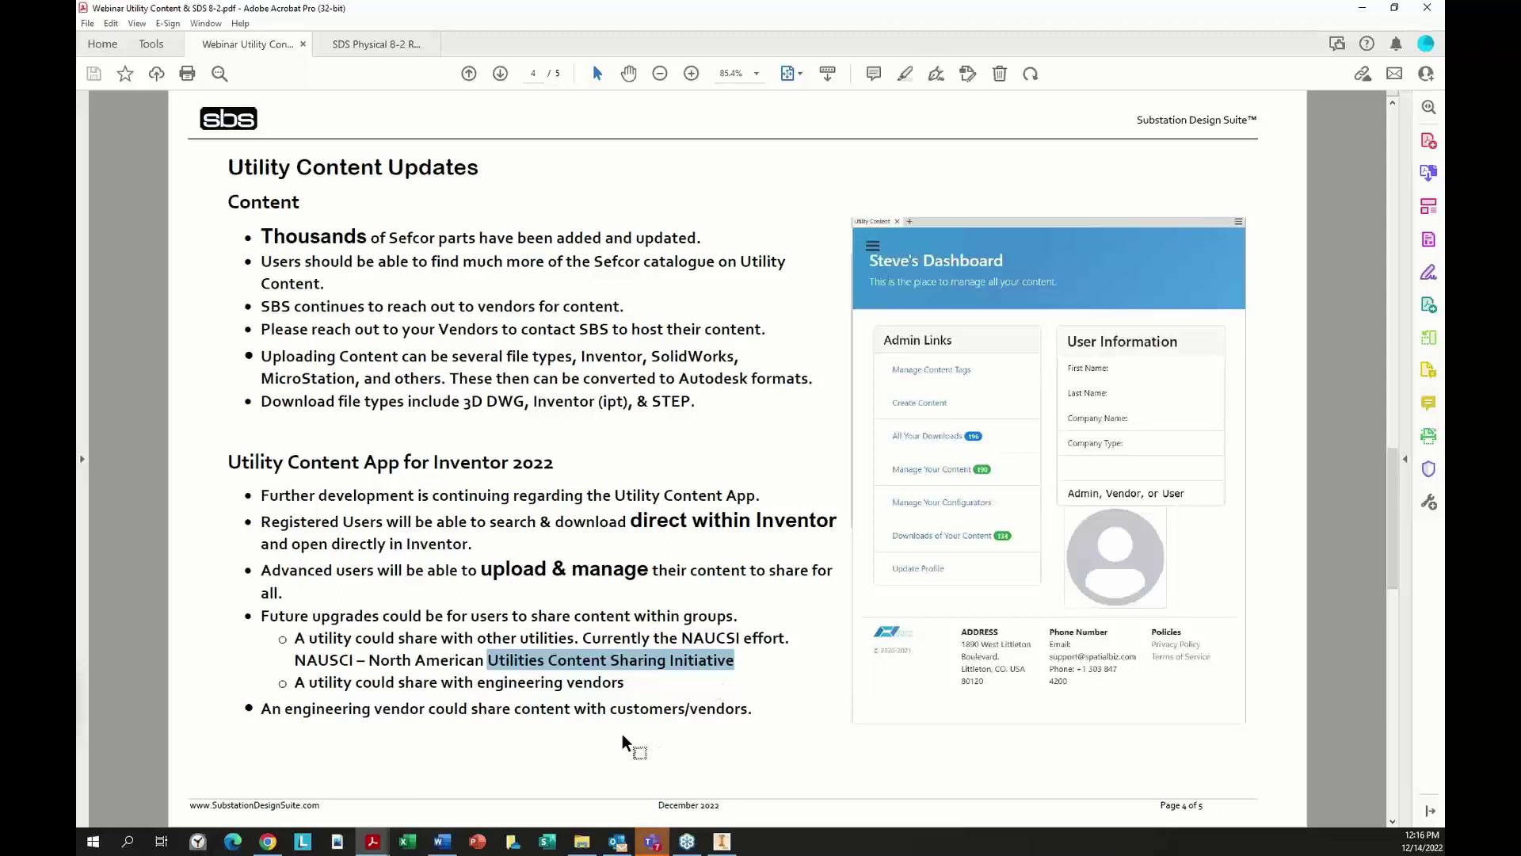
pyautogui.moveTo(476, 686); pyautogui.dragTo(642, 673)
pyautogui.click(622, 688)
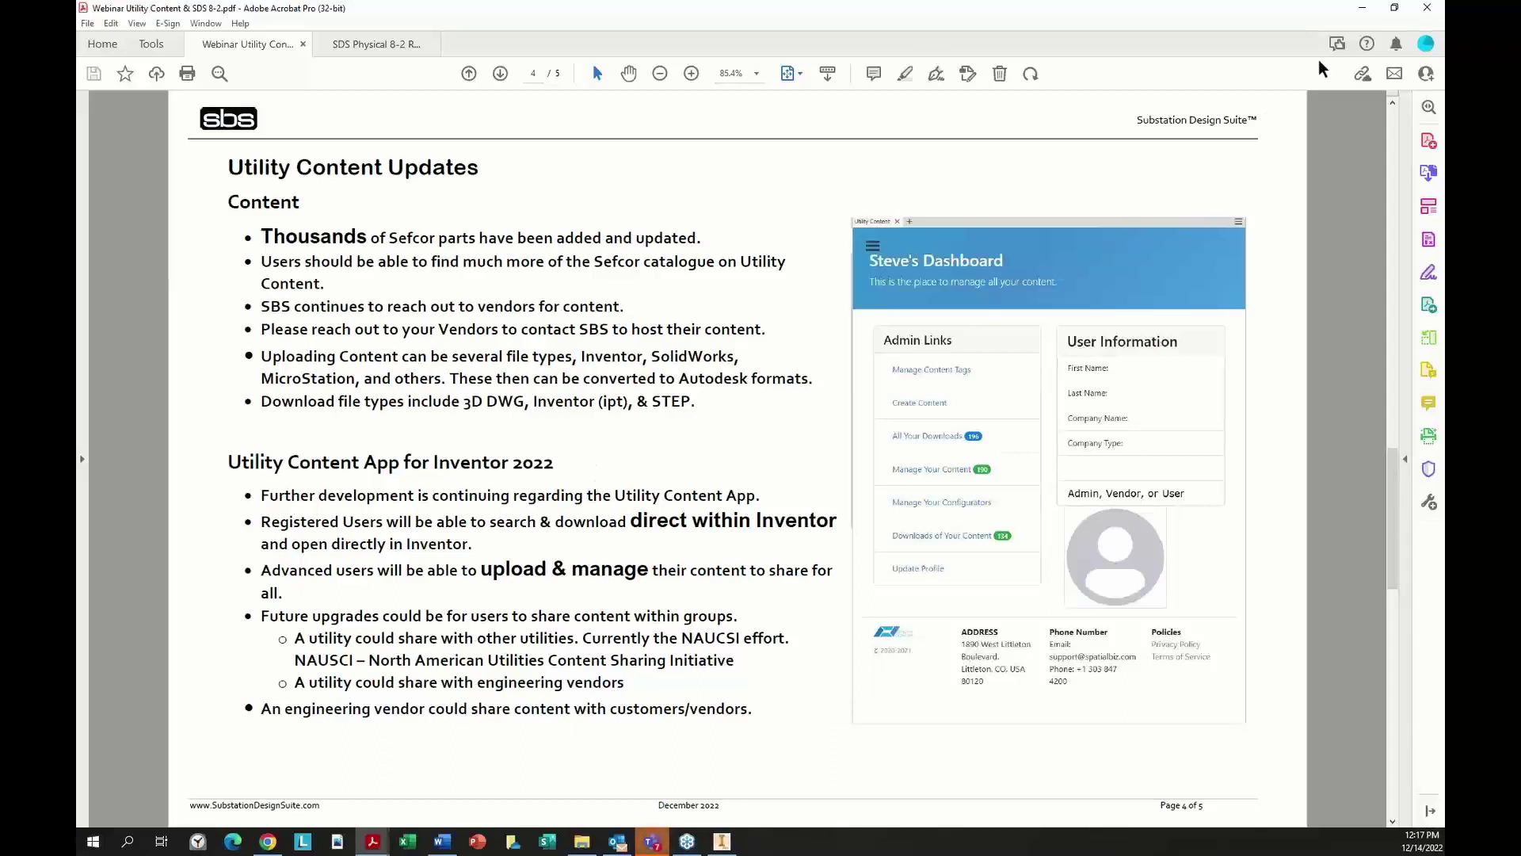
pyautogui.click(1359, 8)
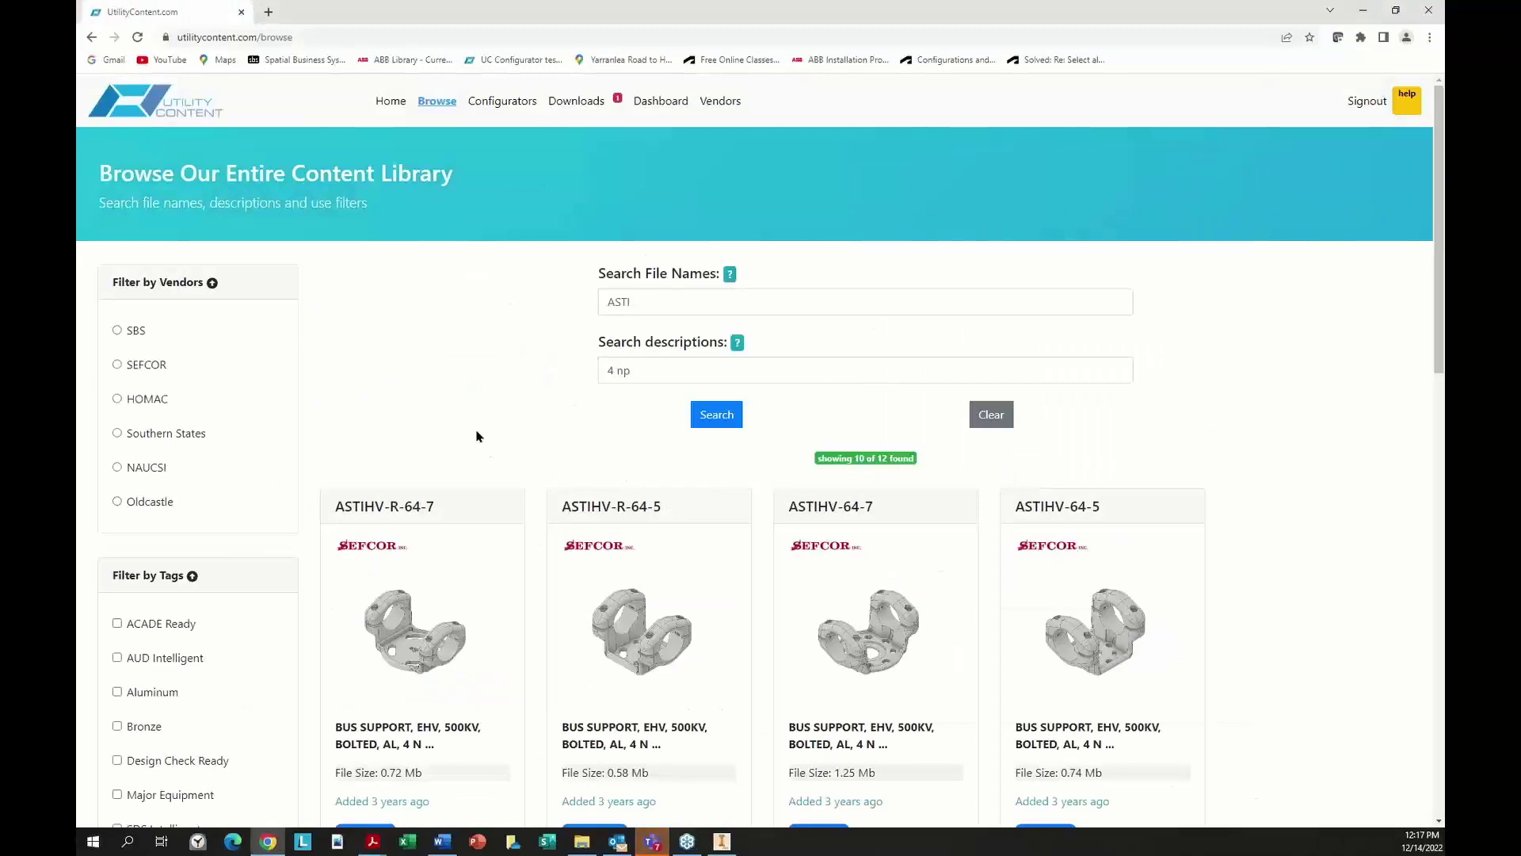
# - Switch to Inventor and launch the Utility Content browser panel from the Tools tab
pyautogui.click(734, 846)
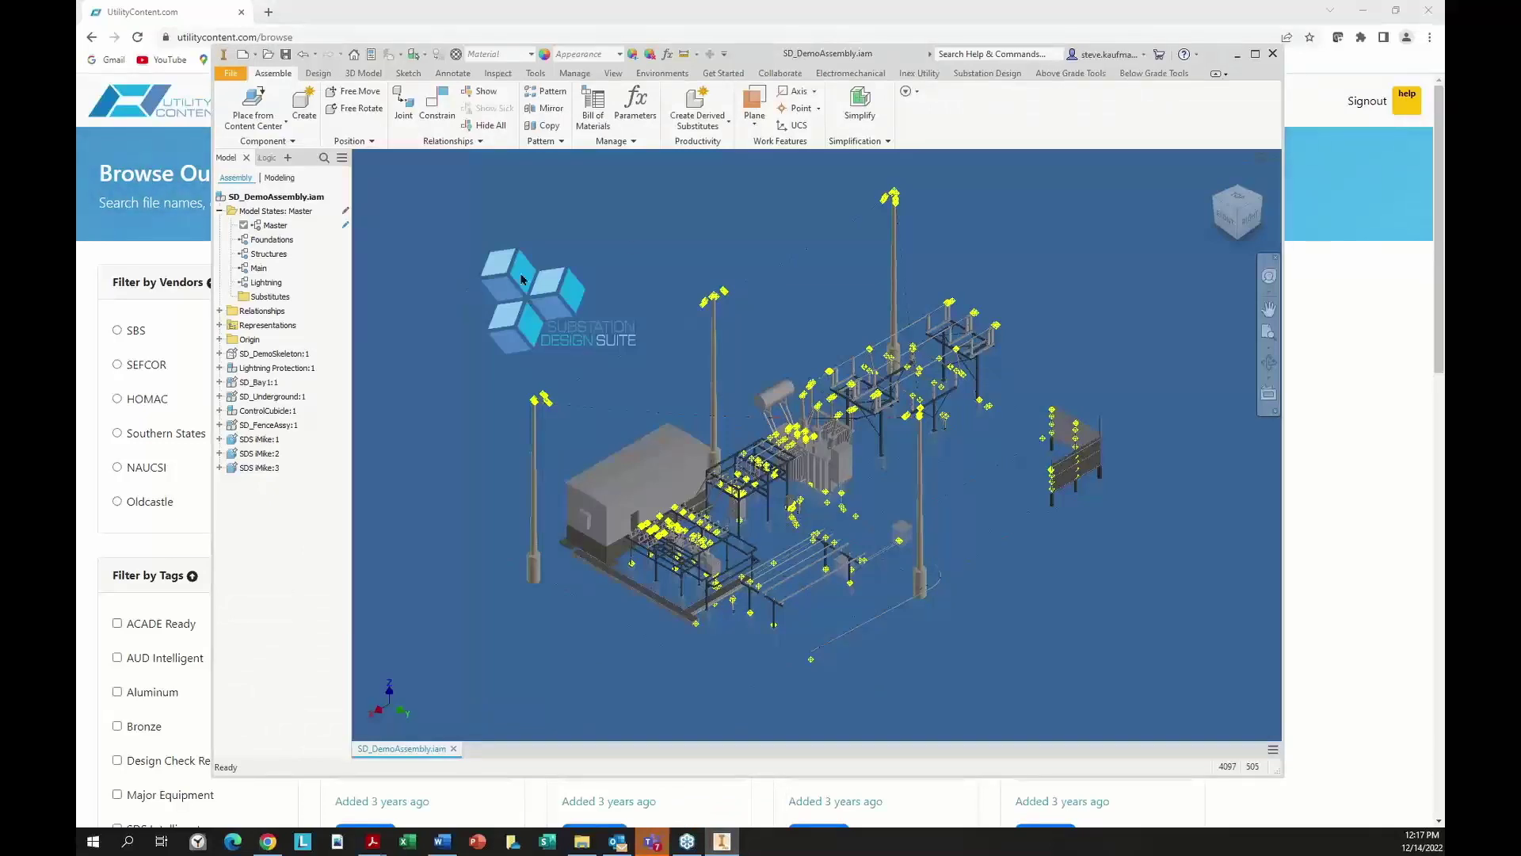
pyautogui.click(529, 76)
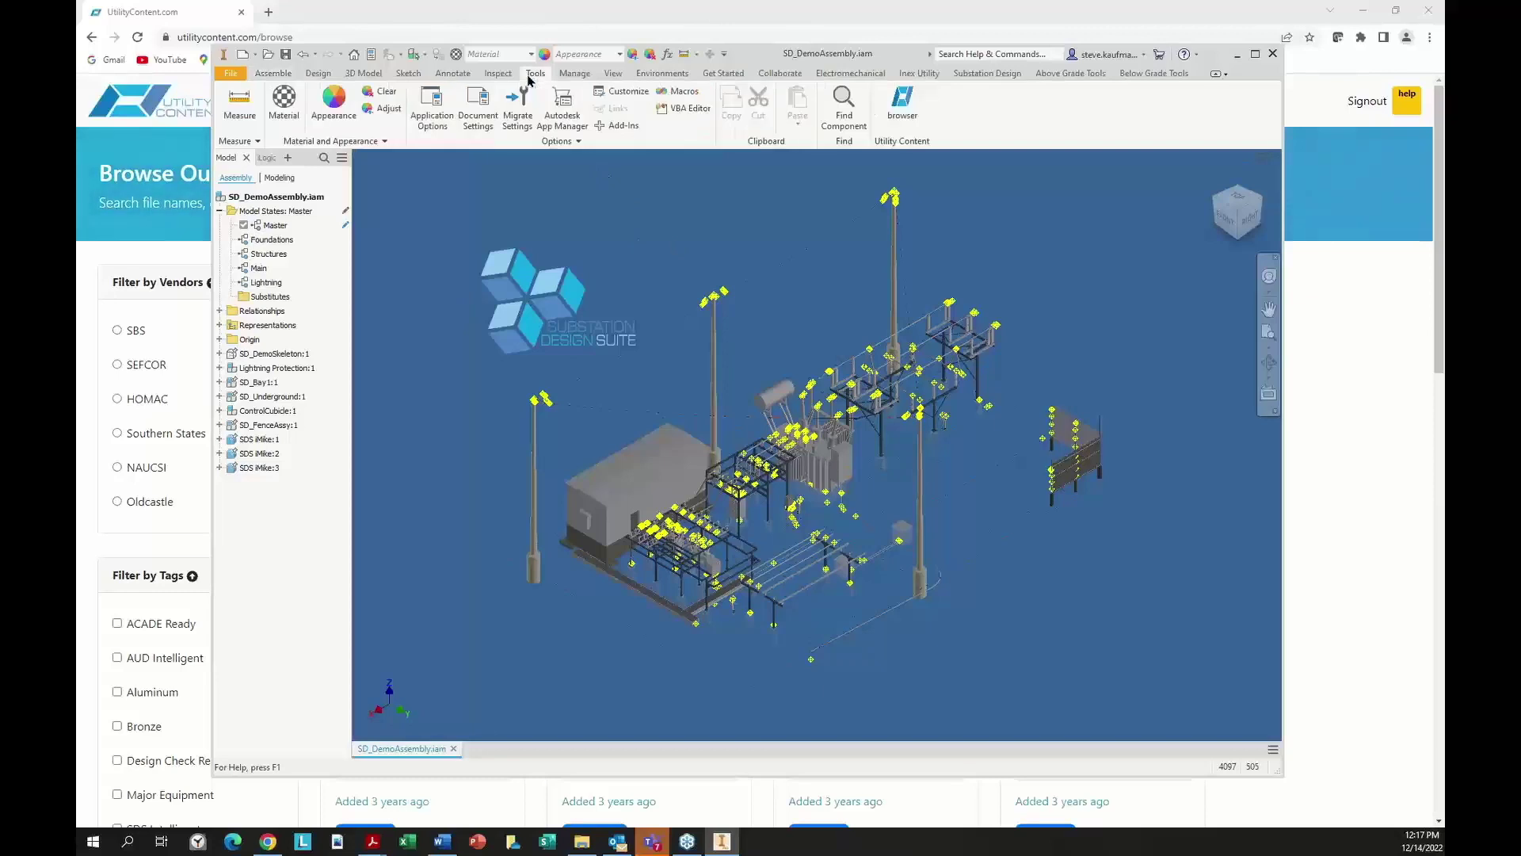
pyautogui.click(911, 119)
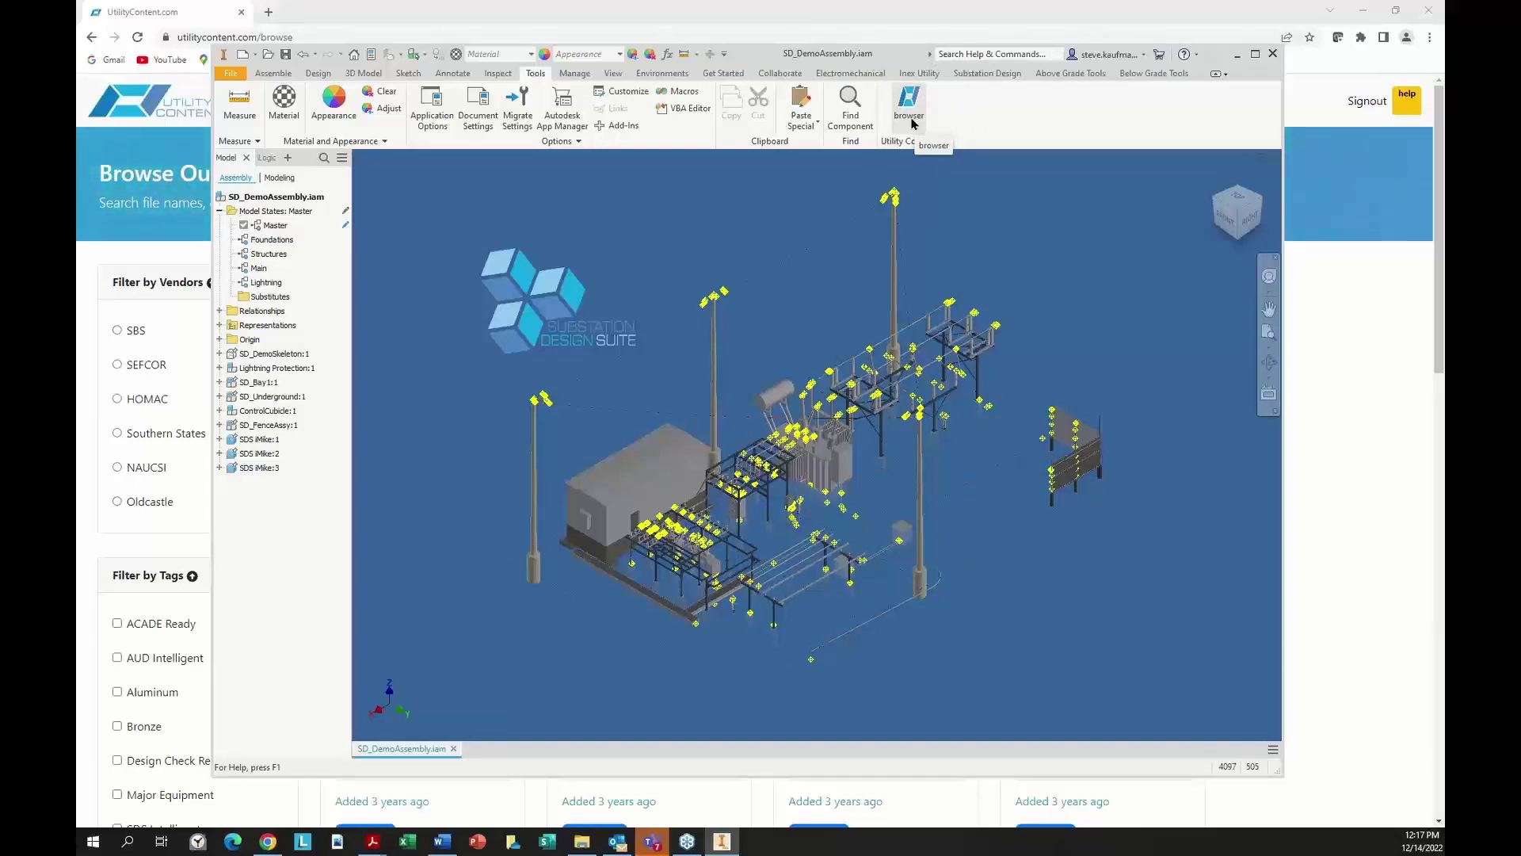
pyautogui.click(911, 119)
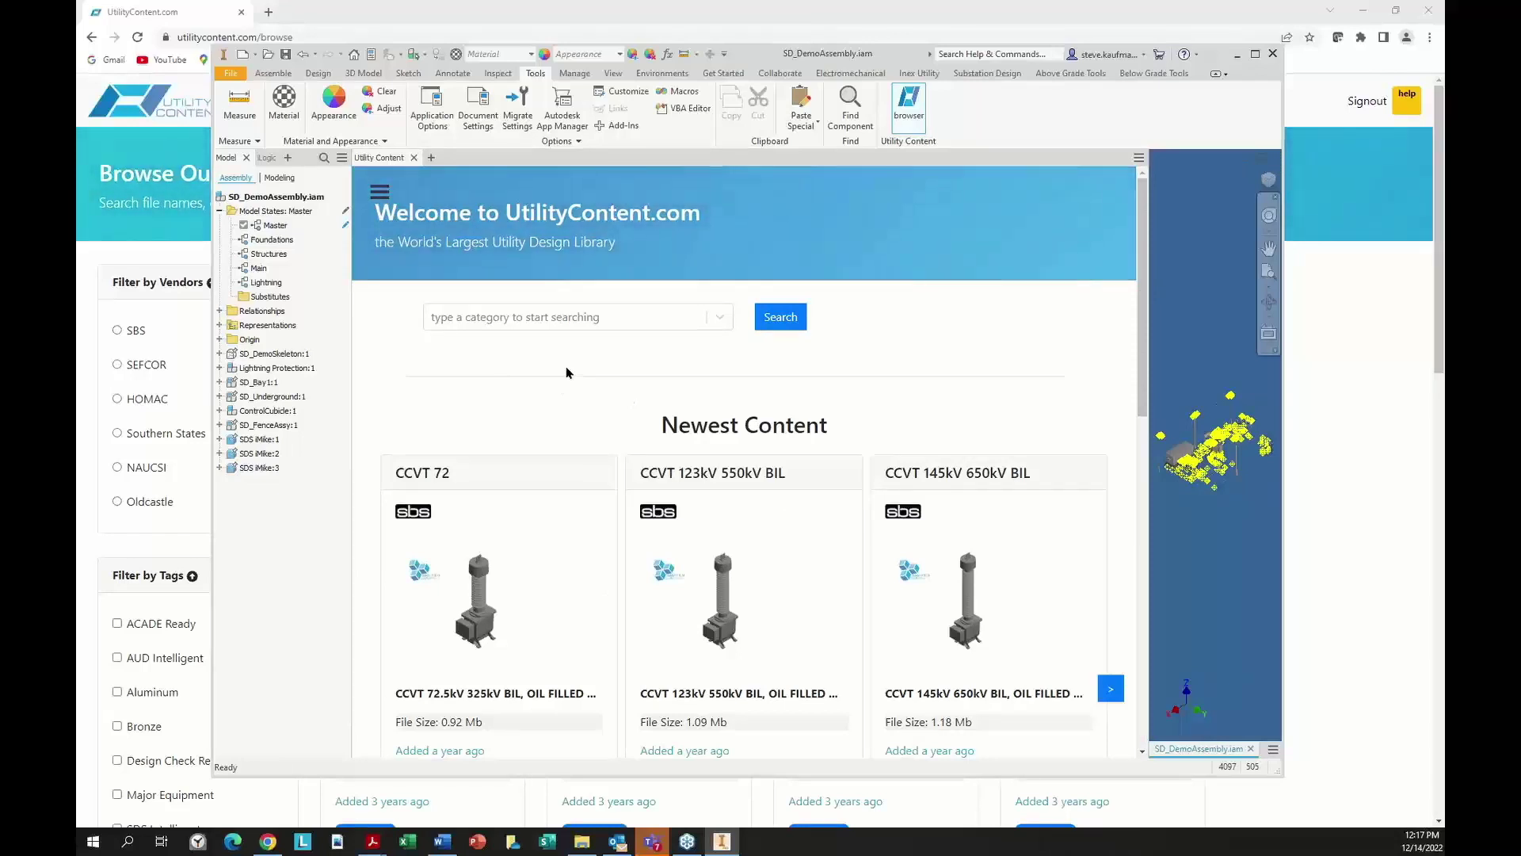
# - Add the CCVT 123kV 550kV BIL part to downloads and open its secure download links
pyautogui.scroll(-3, 567, 372)
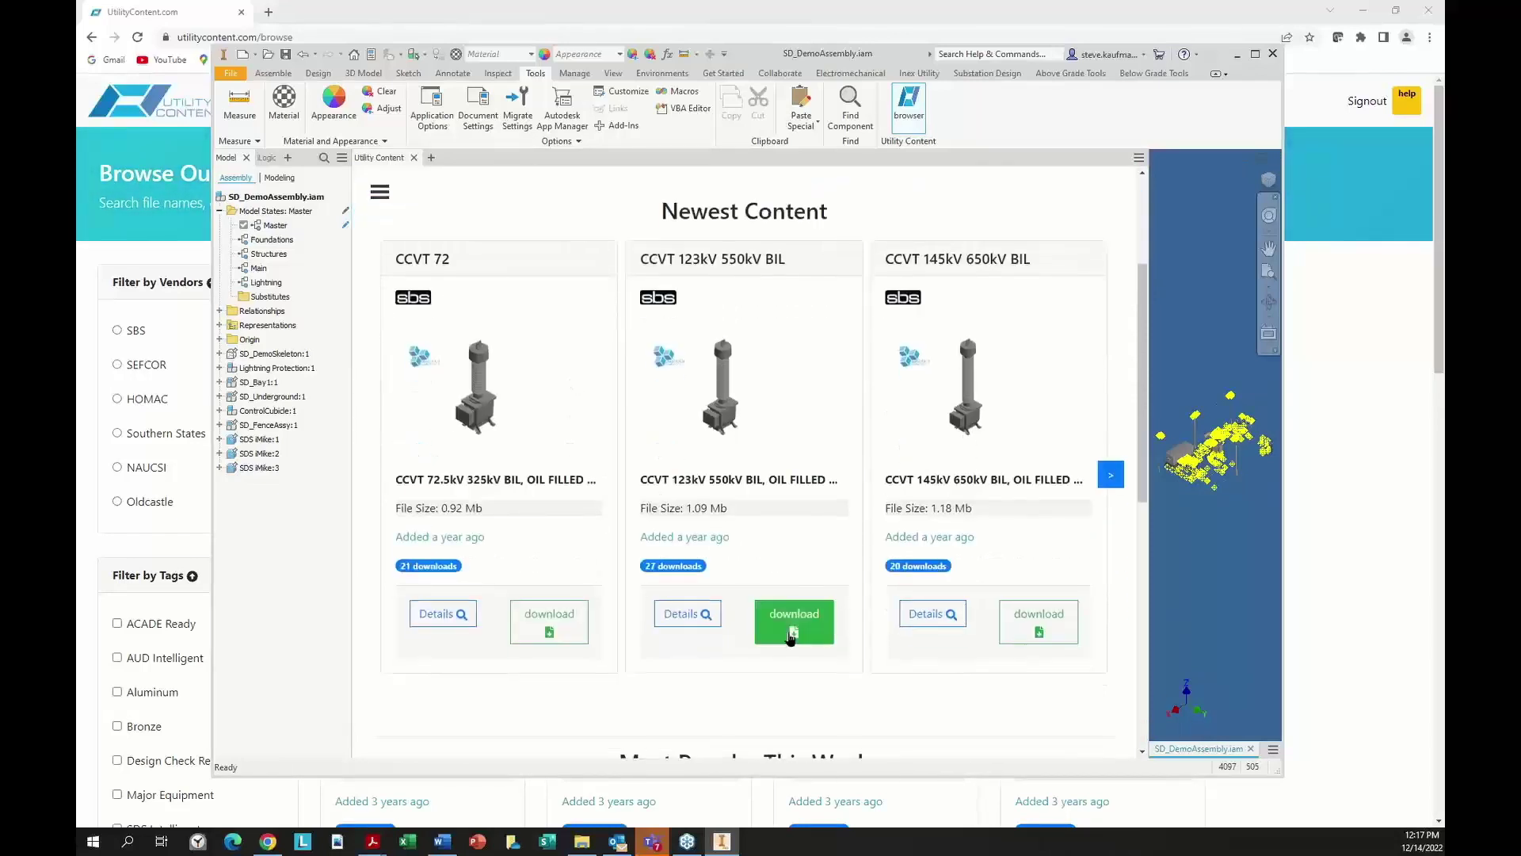
pyautogui.click(790, 637)
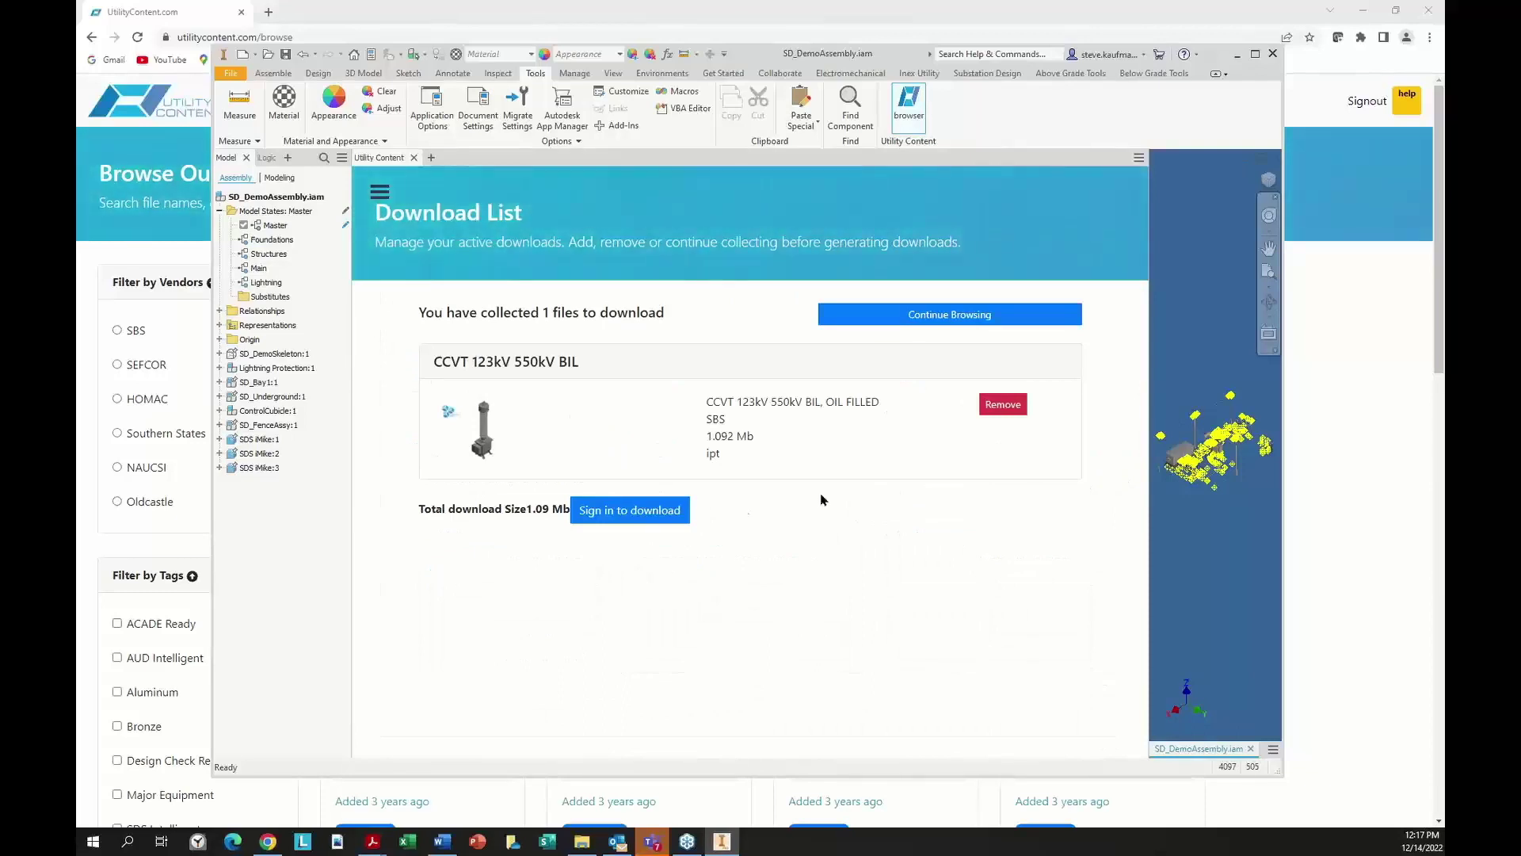
pyautogui.click(653, 513)
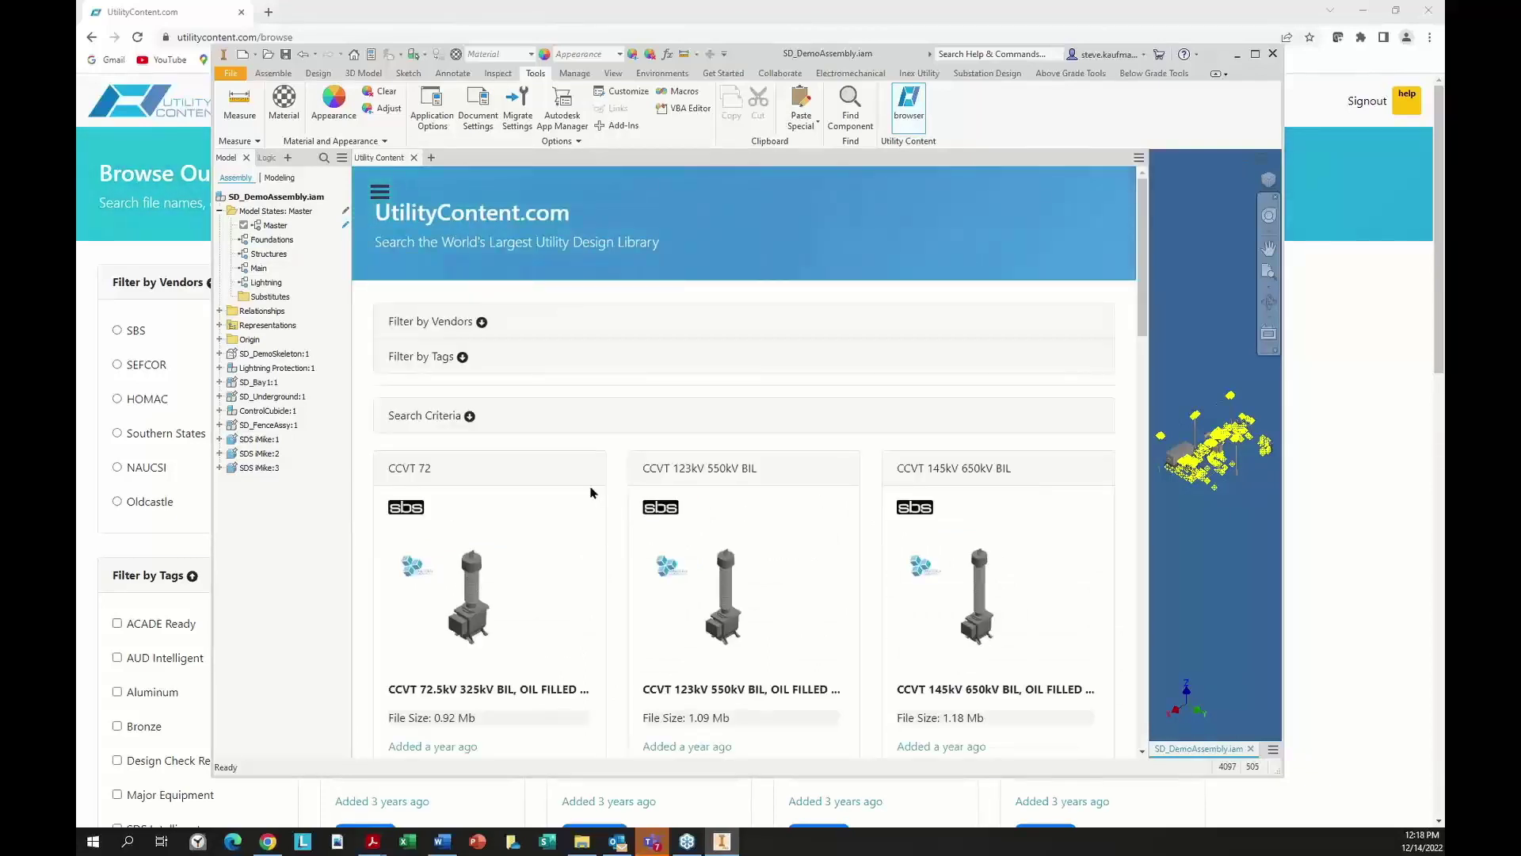
pyautogui.scroll(-5, 594, 495)
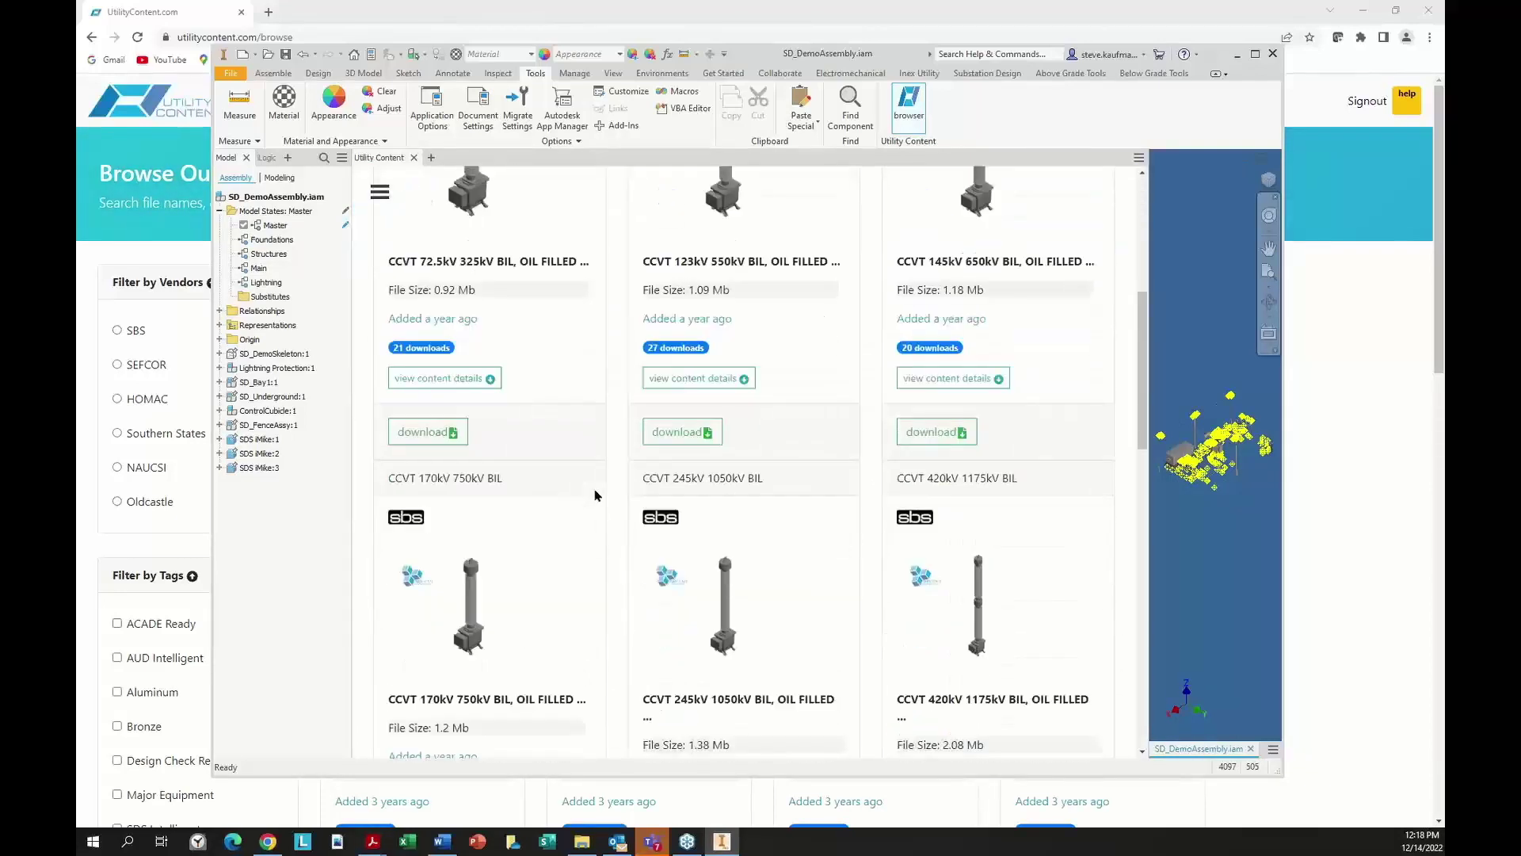
pyautogui.click(678, 446)
pyautogui.click(769, 528)
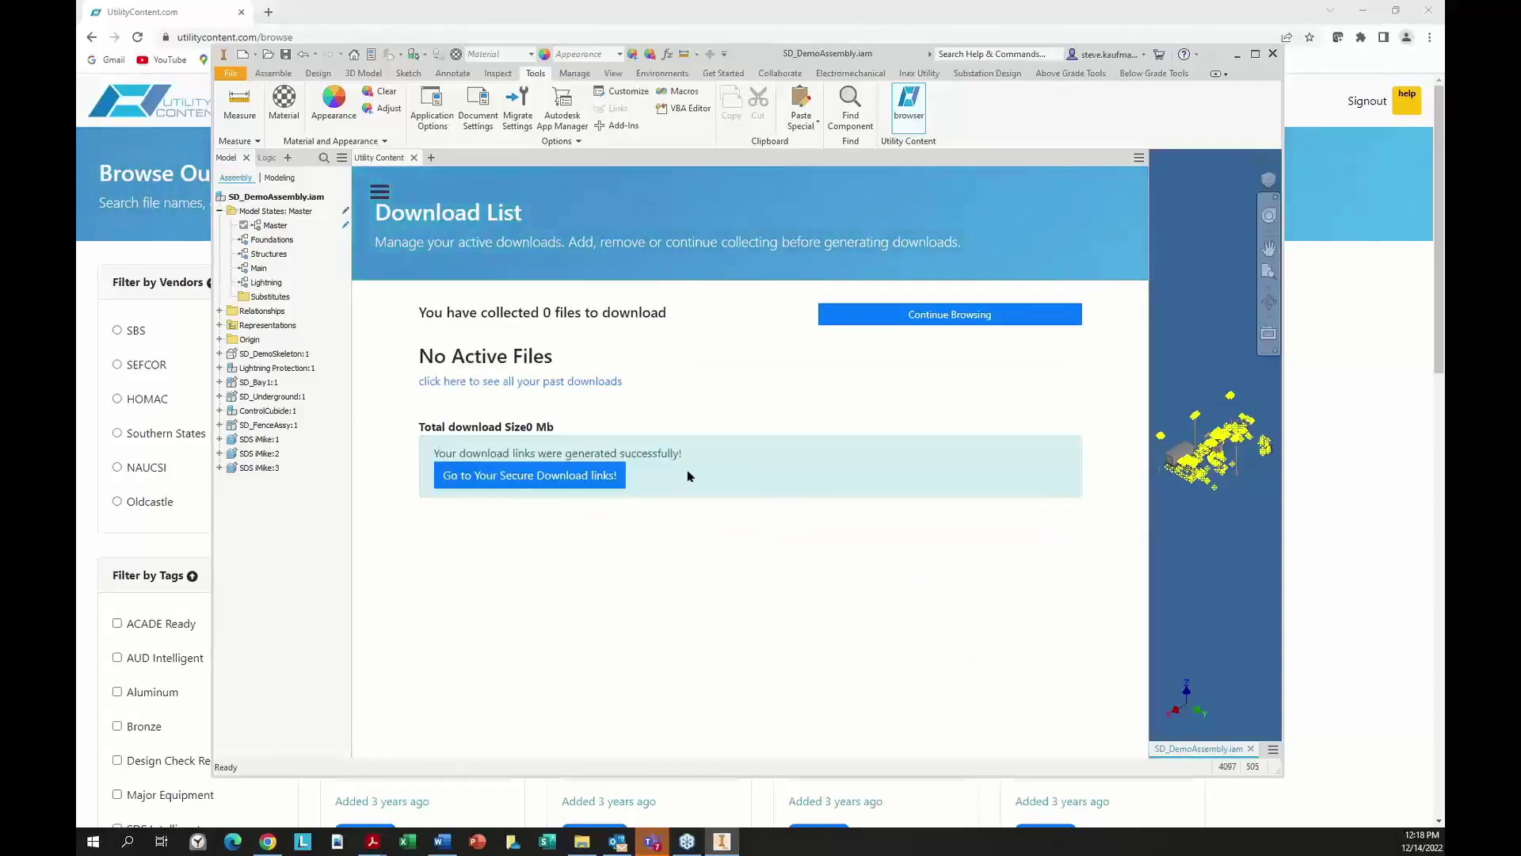
pyautogui.click(593, 477)
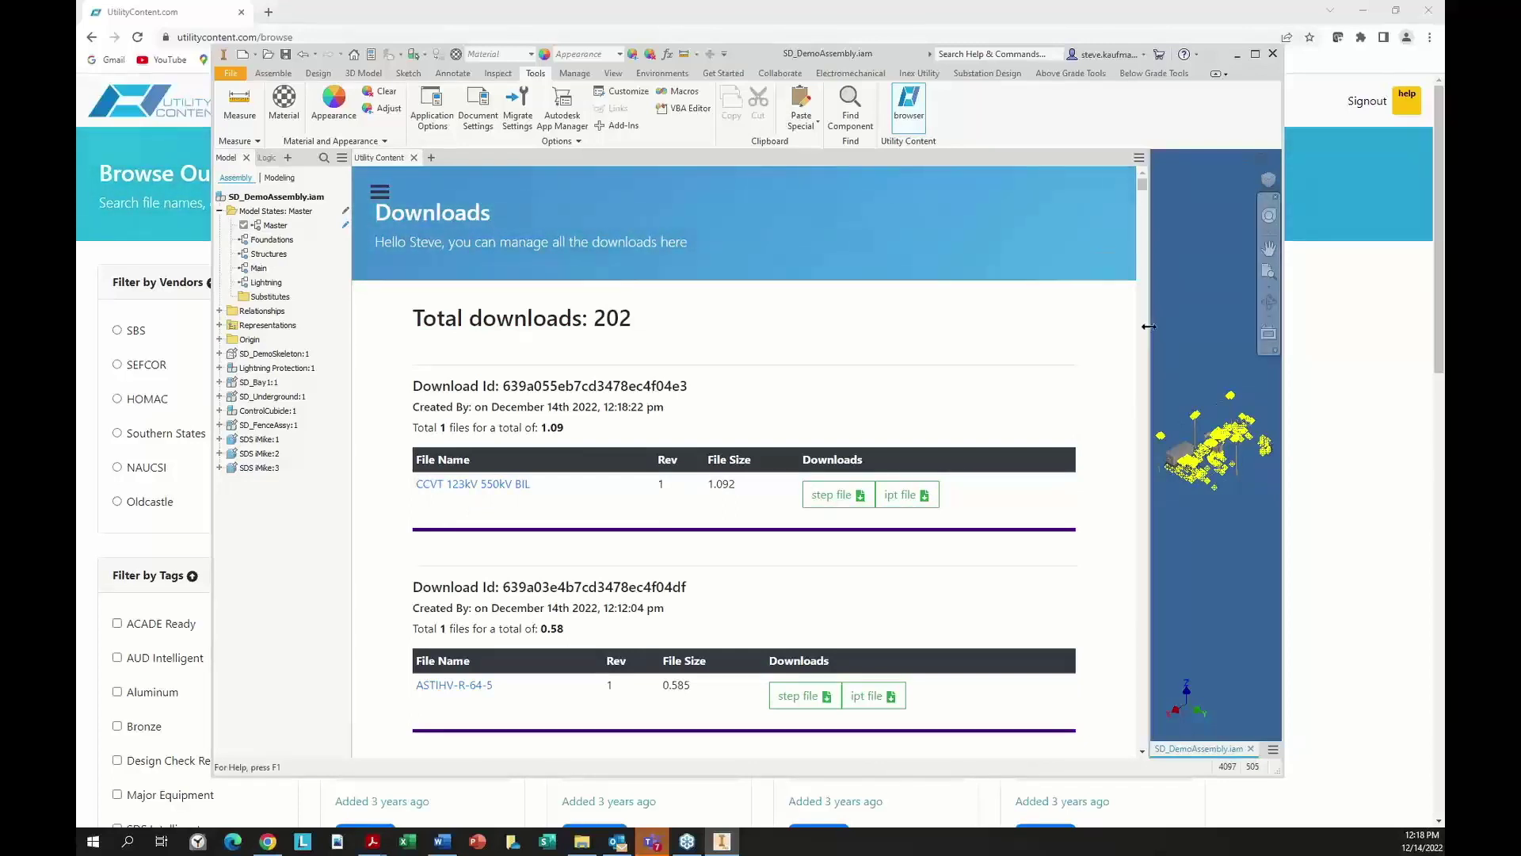
# - Widen the model view, open the CCVT 123kV 550kV BIL .ipt part, and orbit it
pyautogui.moveTo(1146, 327); pyautogui.dragTo(945, 333)
pyautogui.click(778, 503)
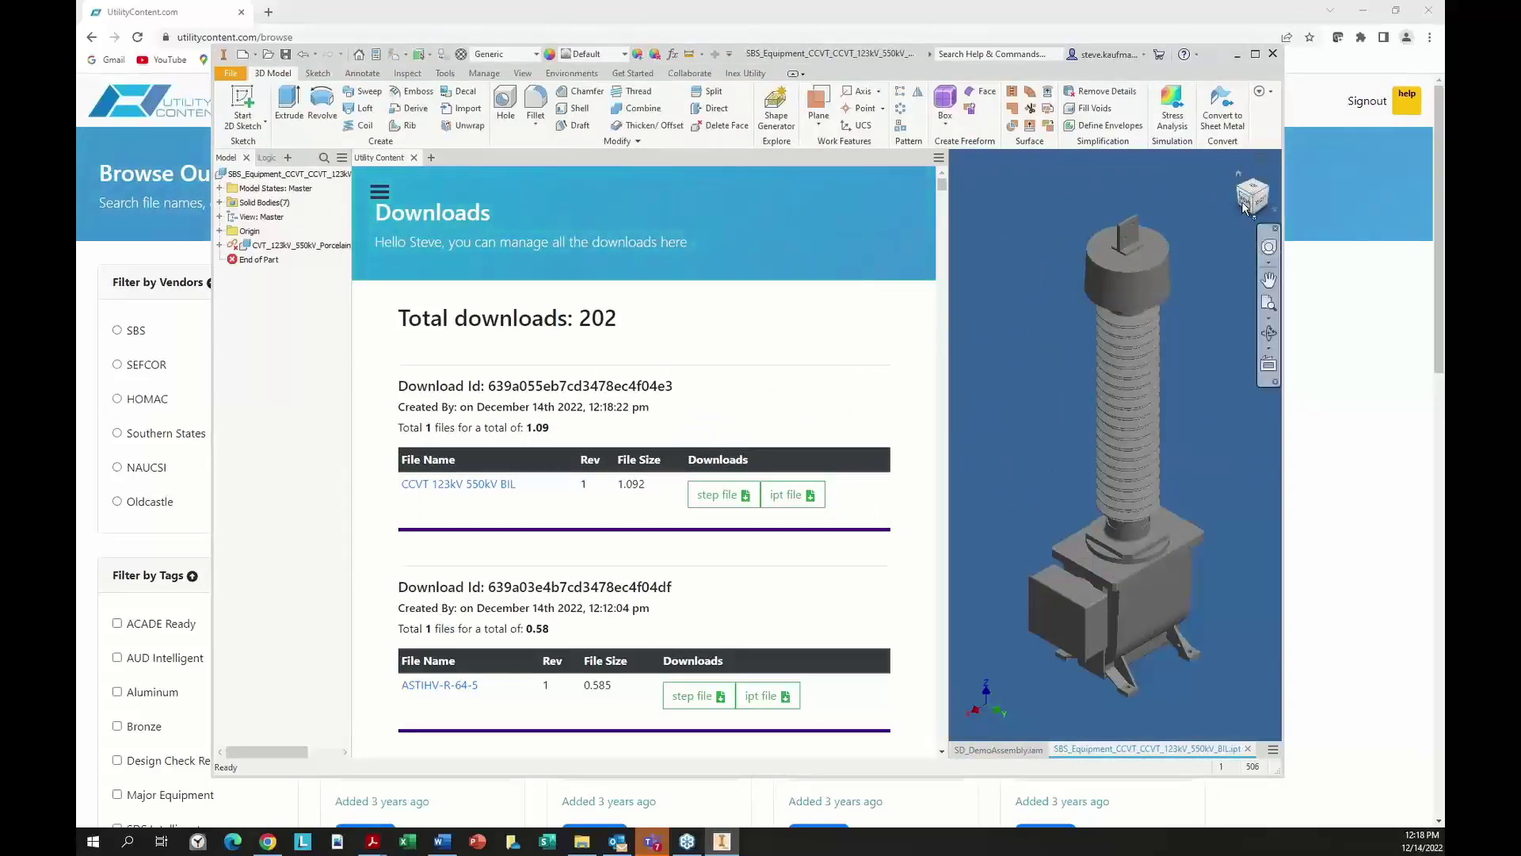
pyautogui.keyDown('shift'); pyautogui.moveTo(992, 711); pyautogui.dragTo(997, 694, button='middle'); pyautogui.keyUp('shift')
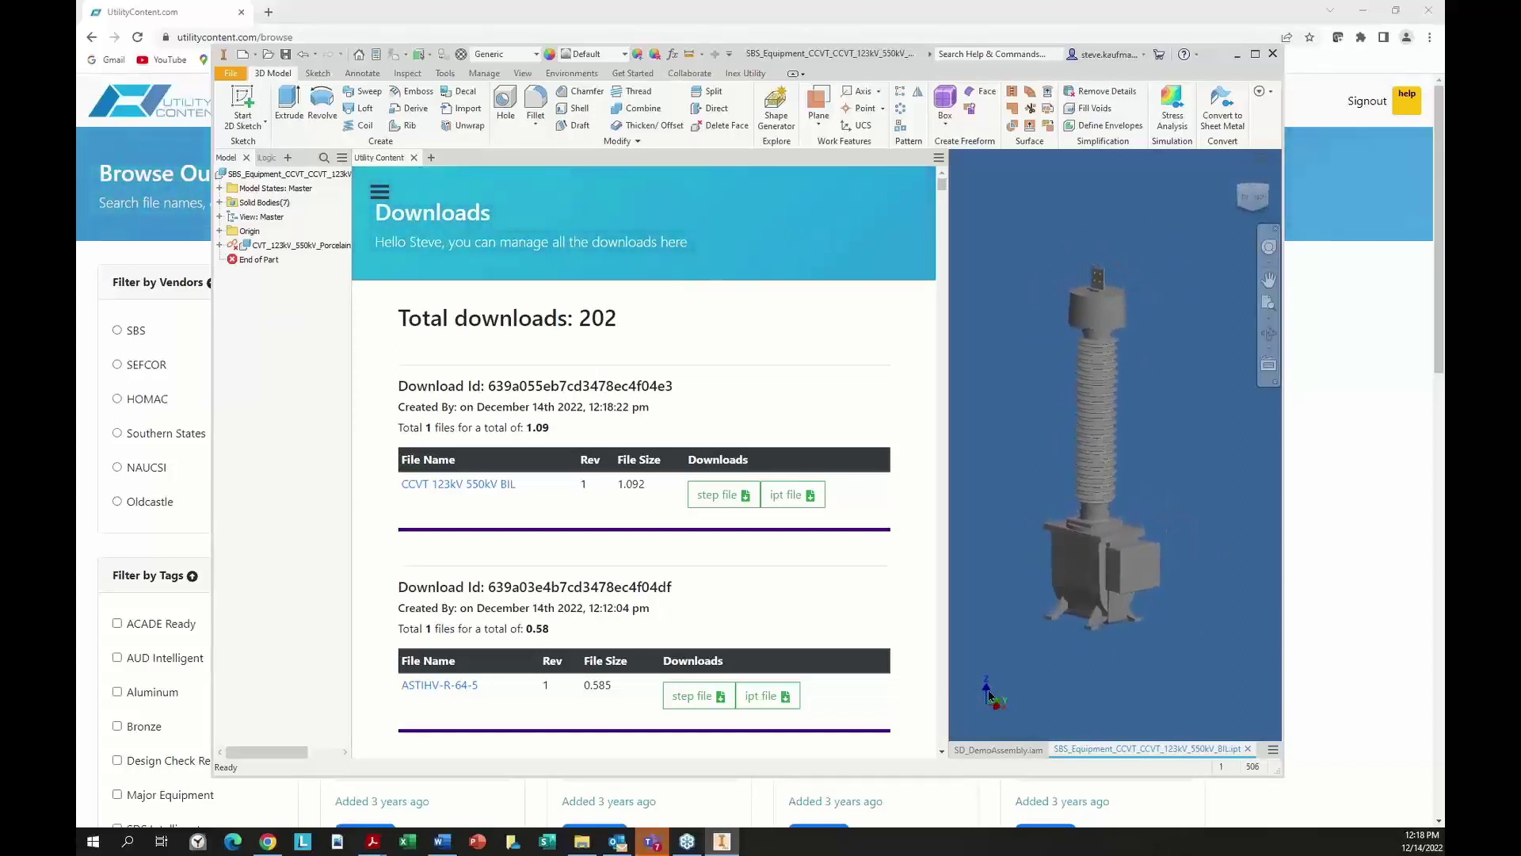
pyautogui.click(270, 174)
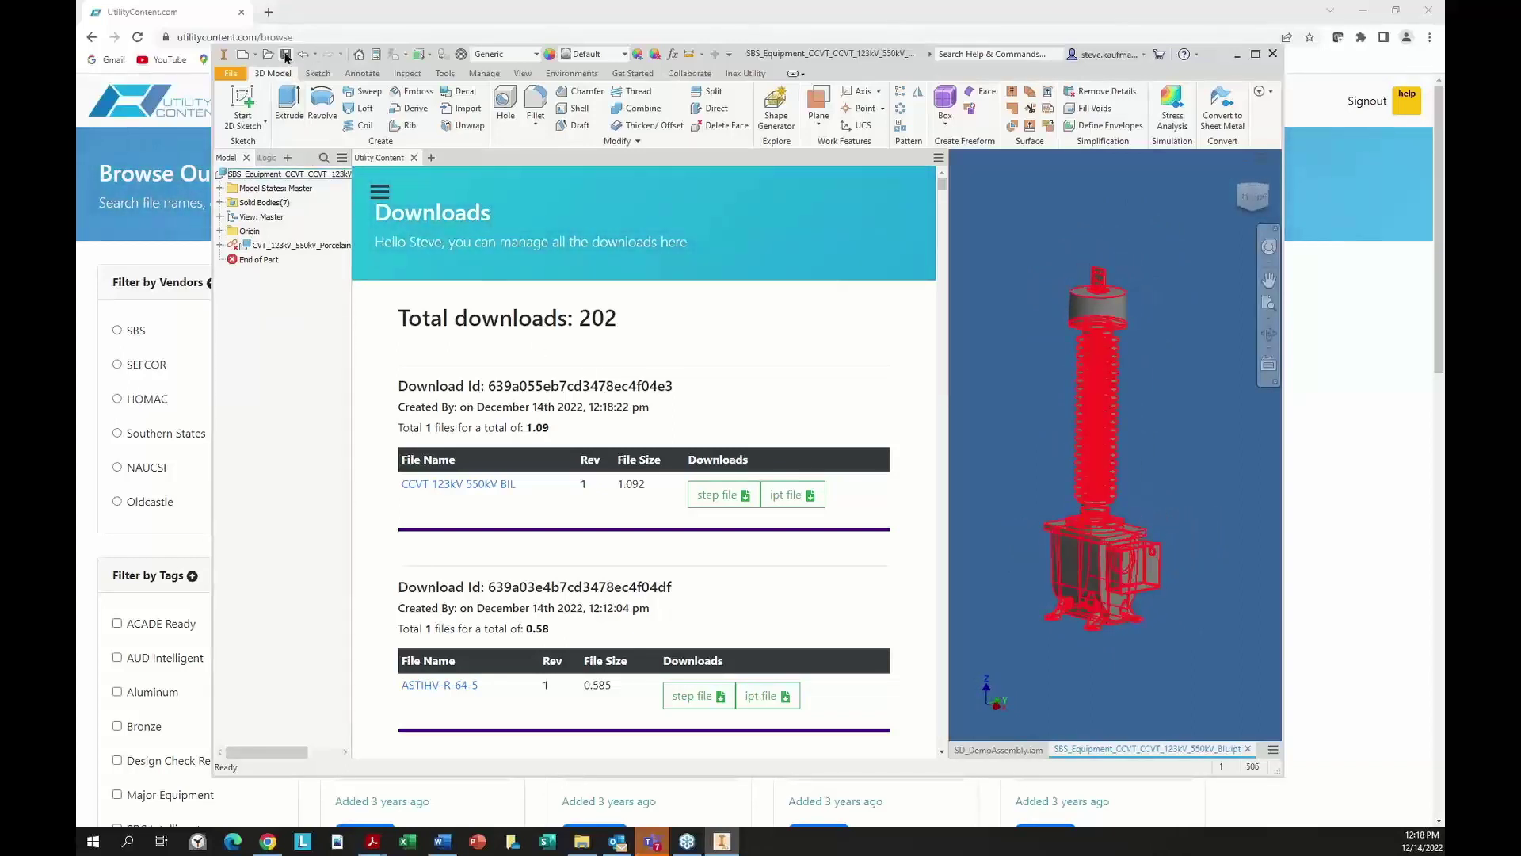
pyautogui.press('Escape')
# - Check the 123kV and 145kV CCVT .ipt files in SDS DemoSet 8 2022 04, then cancel without opening
pyautogui.click(269, 173)
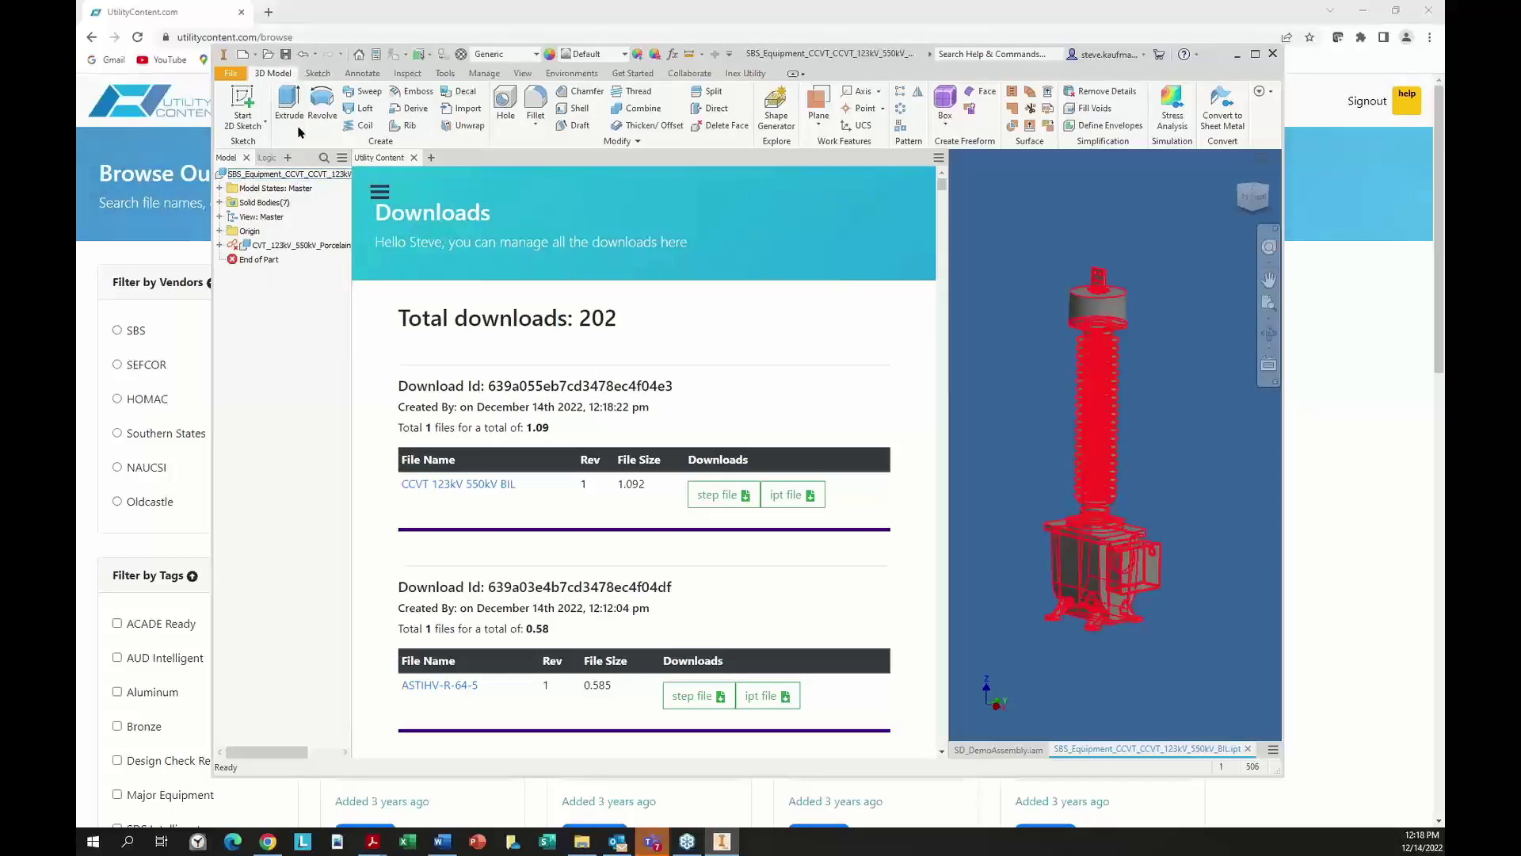
pyautogui.click(266, 56)
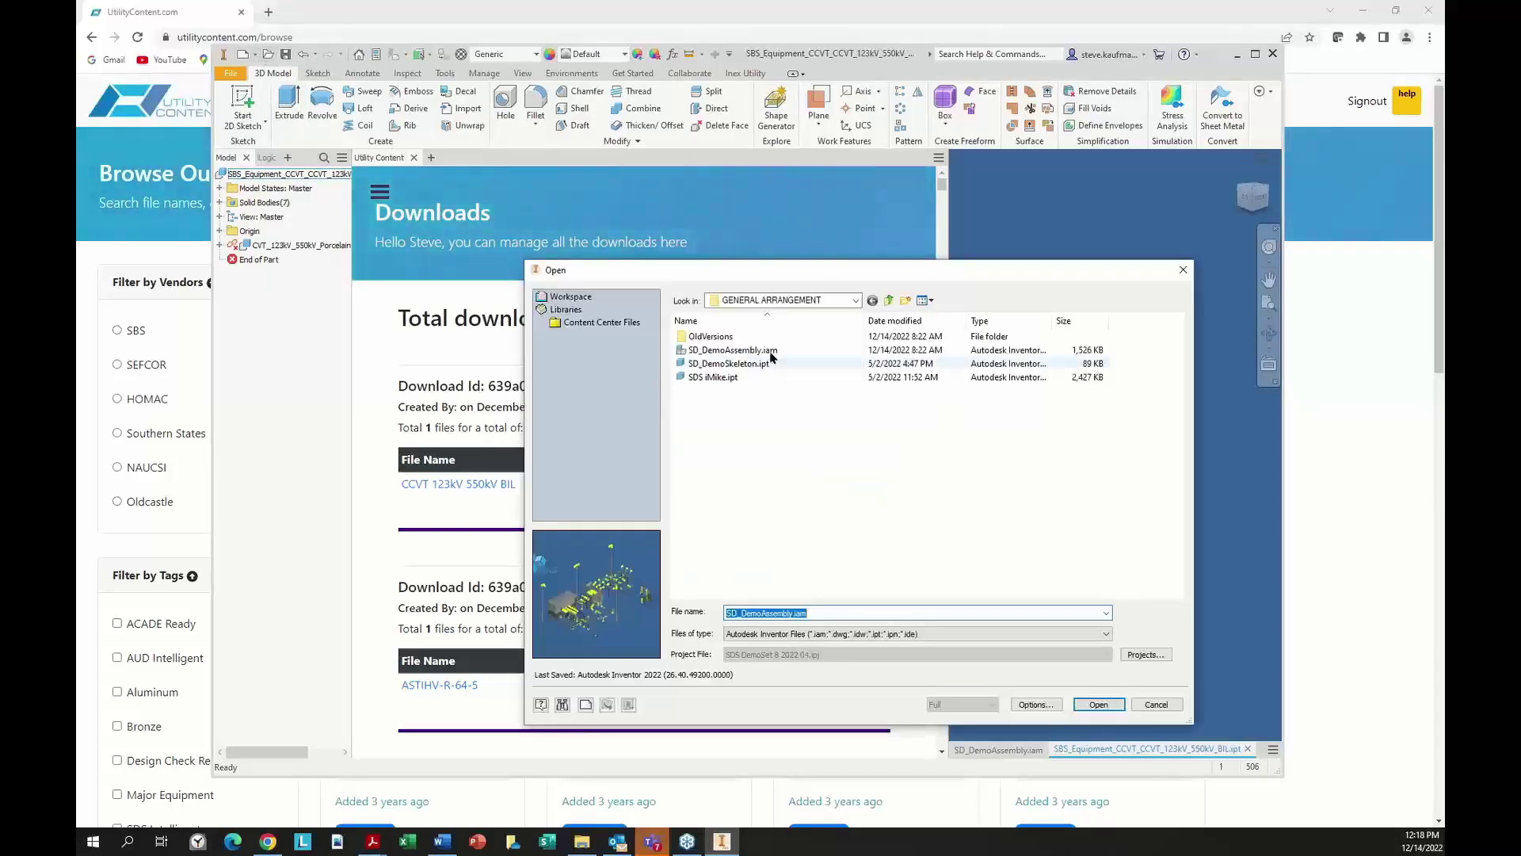
pyautogui.click(889, 301)
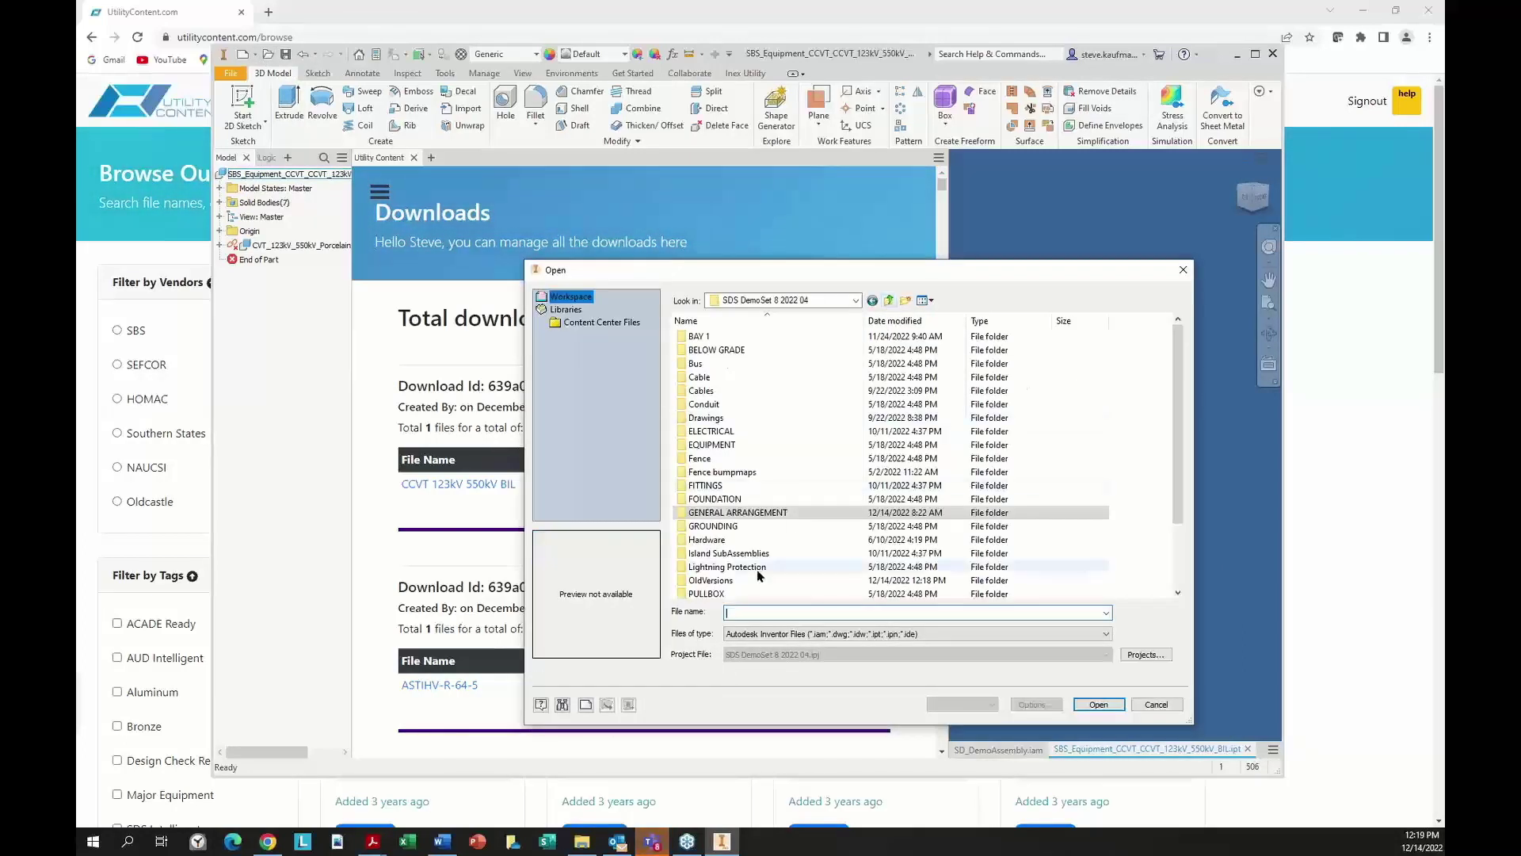
pyautogui.click(793, 571)
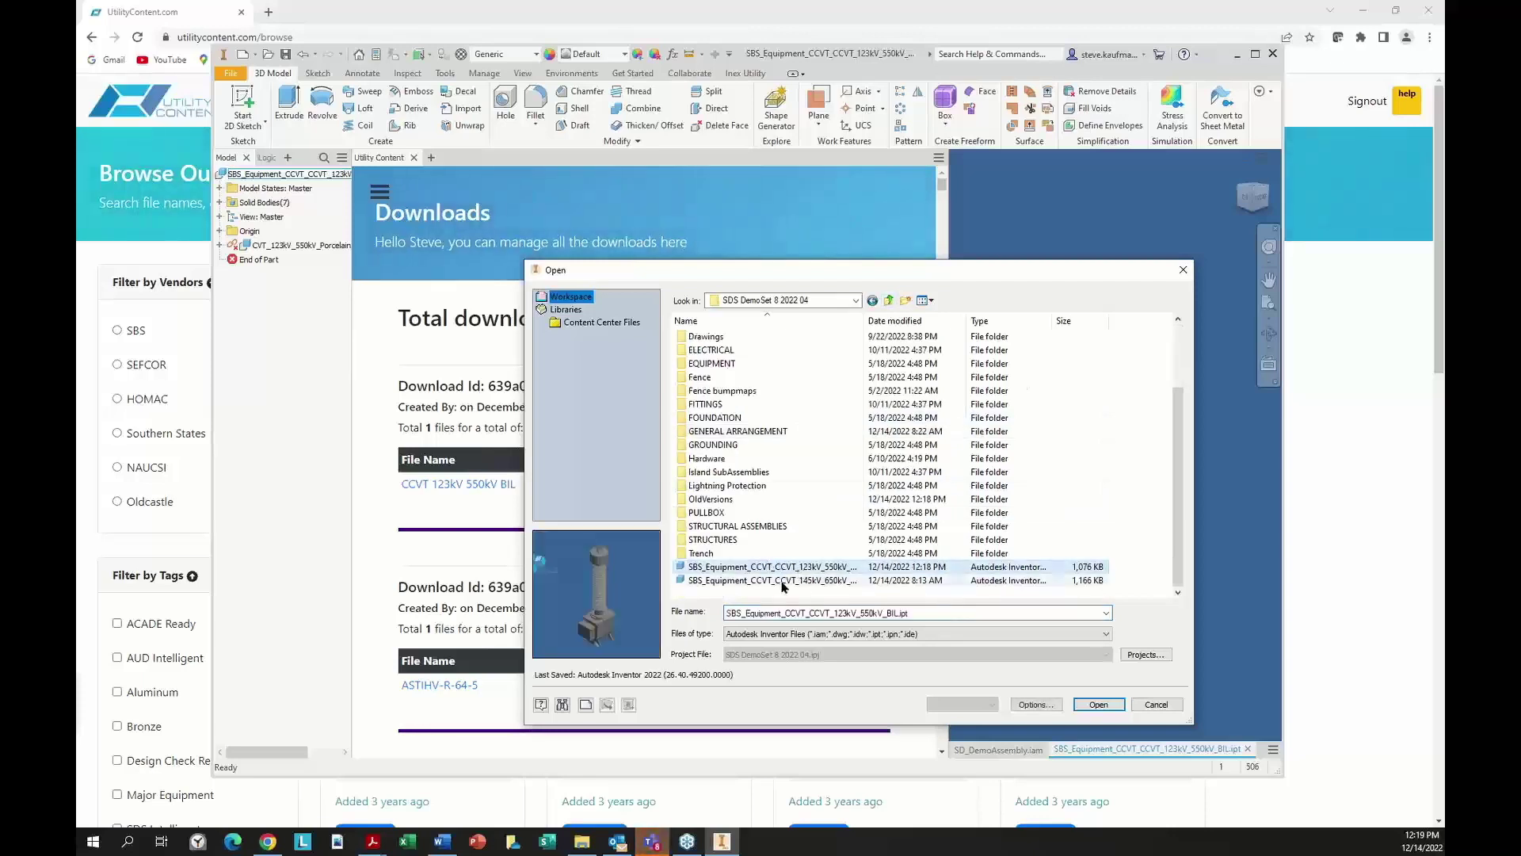
pyautogui.doubleClick(780, 571)
pyautogui.click(780, 580)
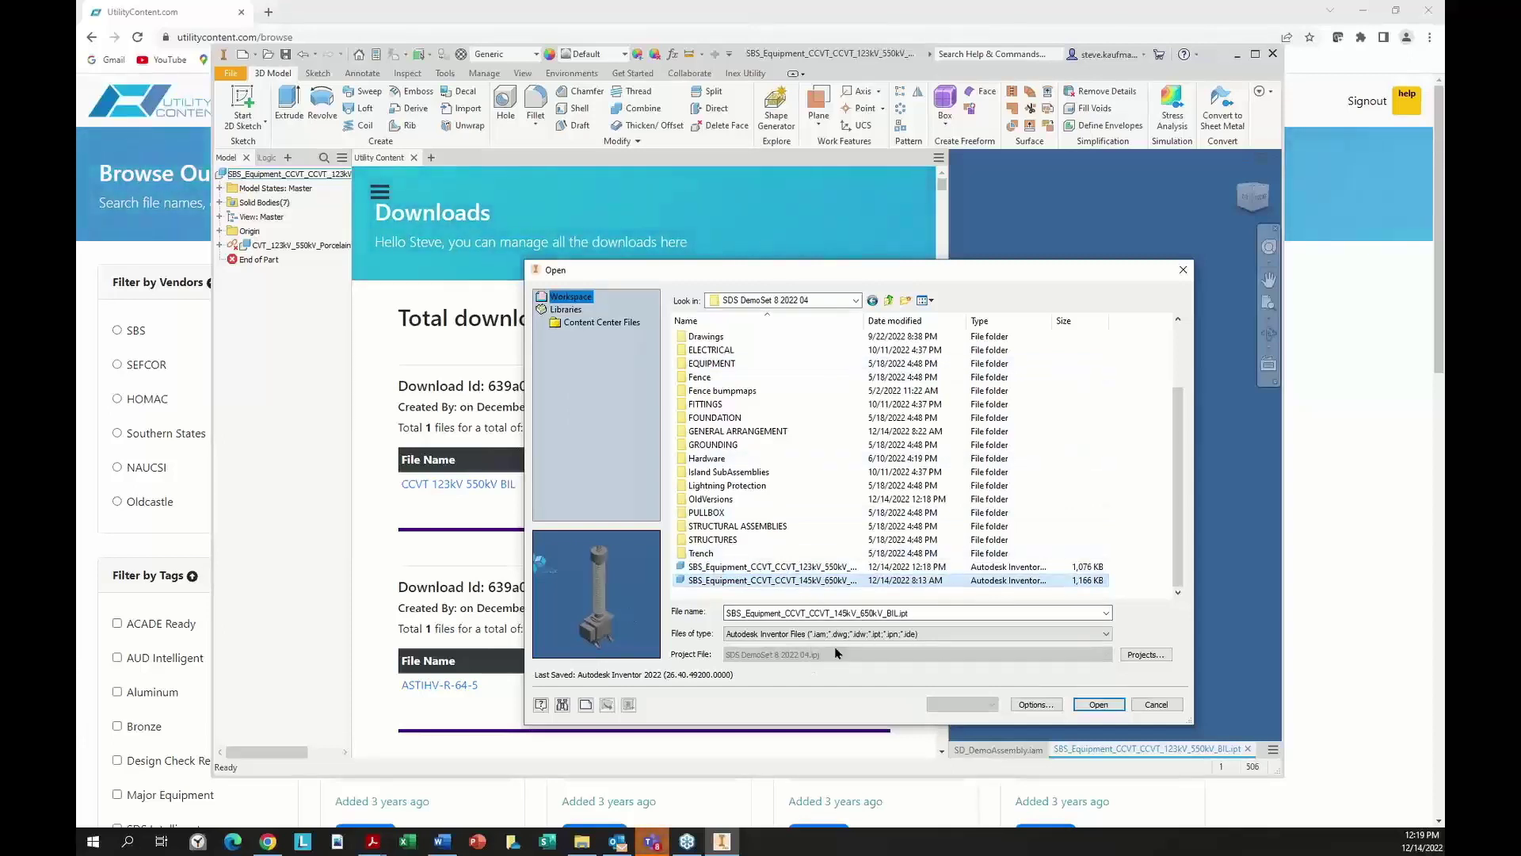
pyautogui.click(1156, 704)
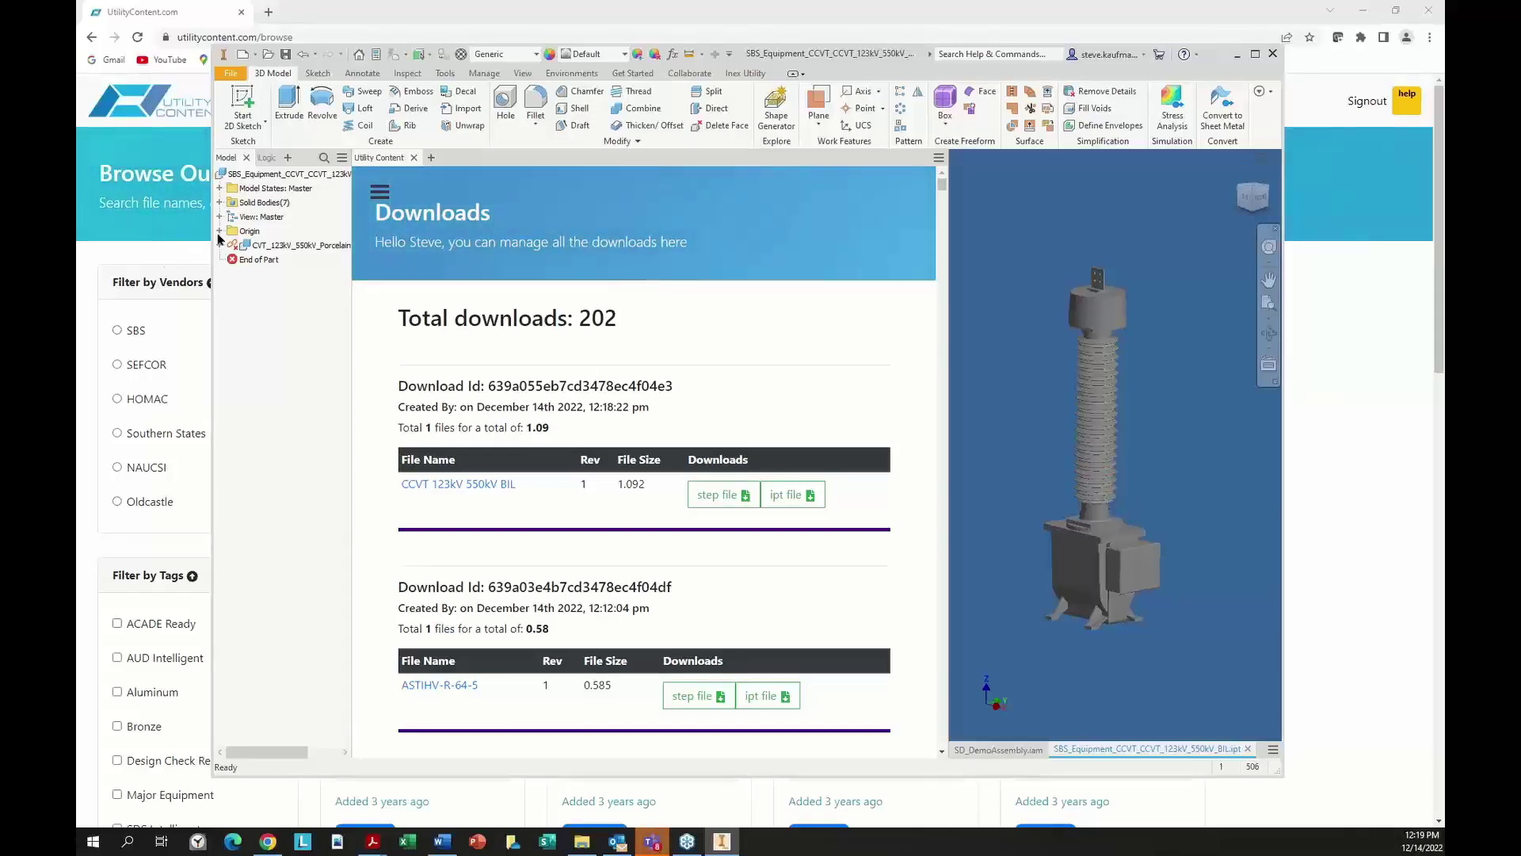
pyautogui.click(220, 203)
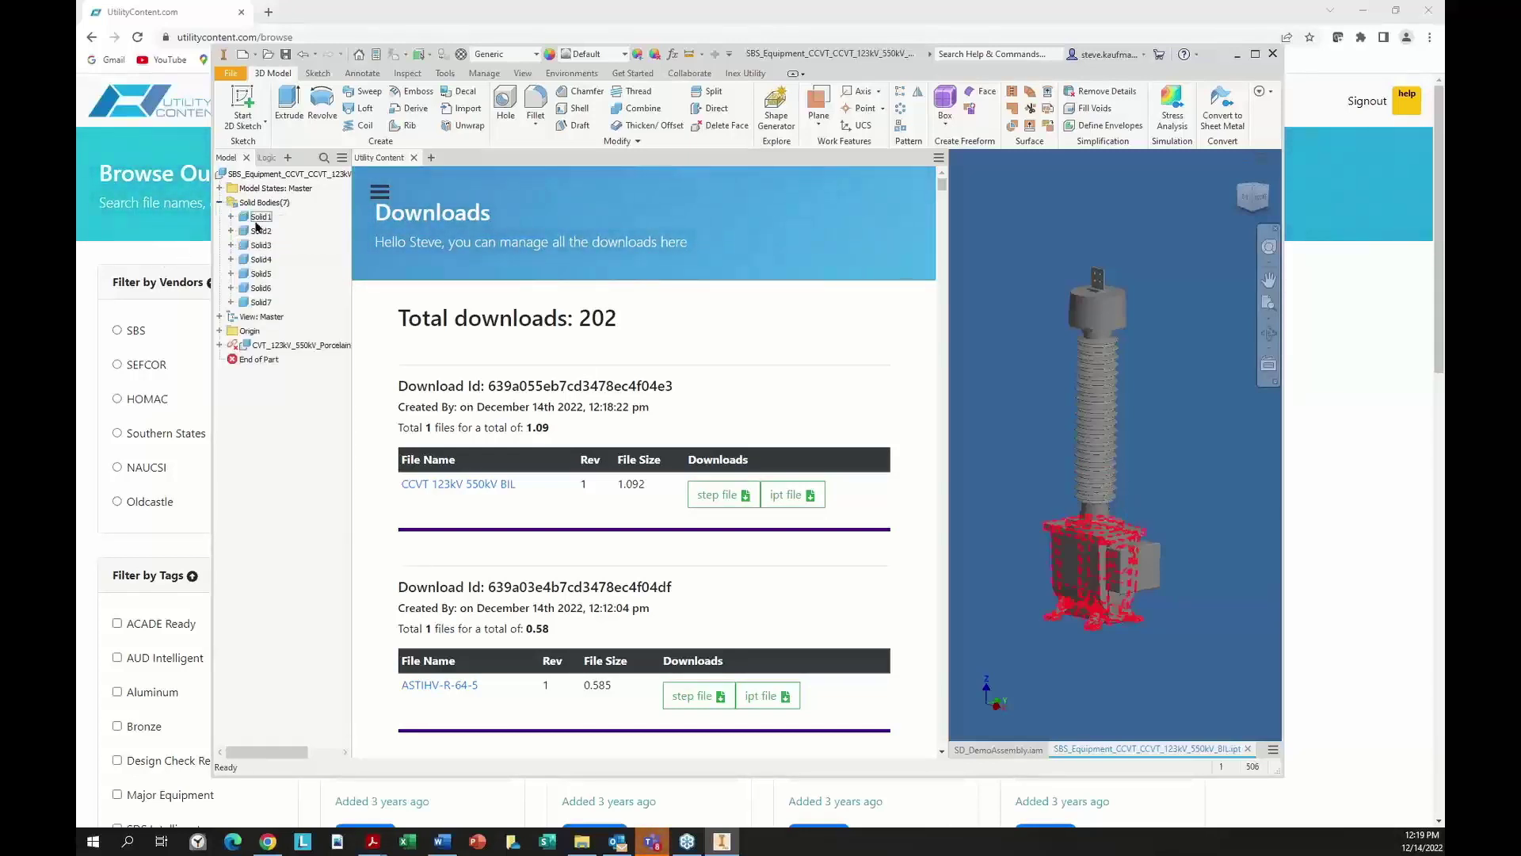
pyautogui.click(258, 219)
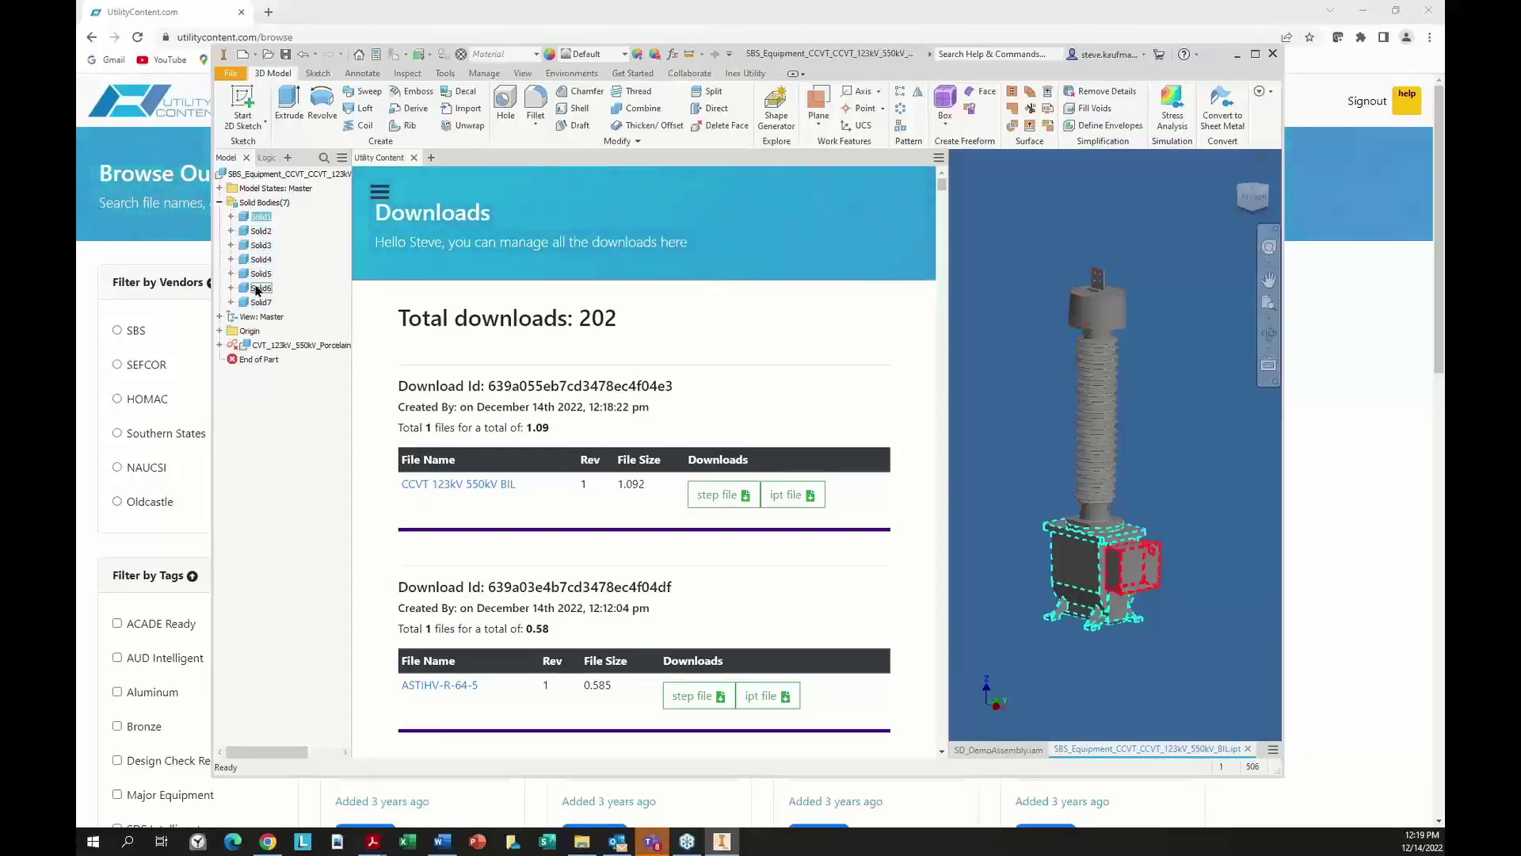
pyautogui.click(258, 288)
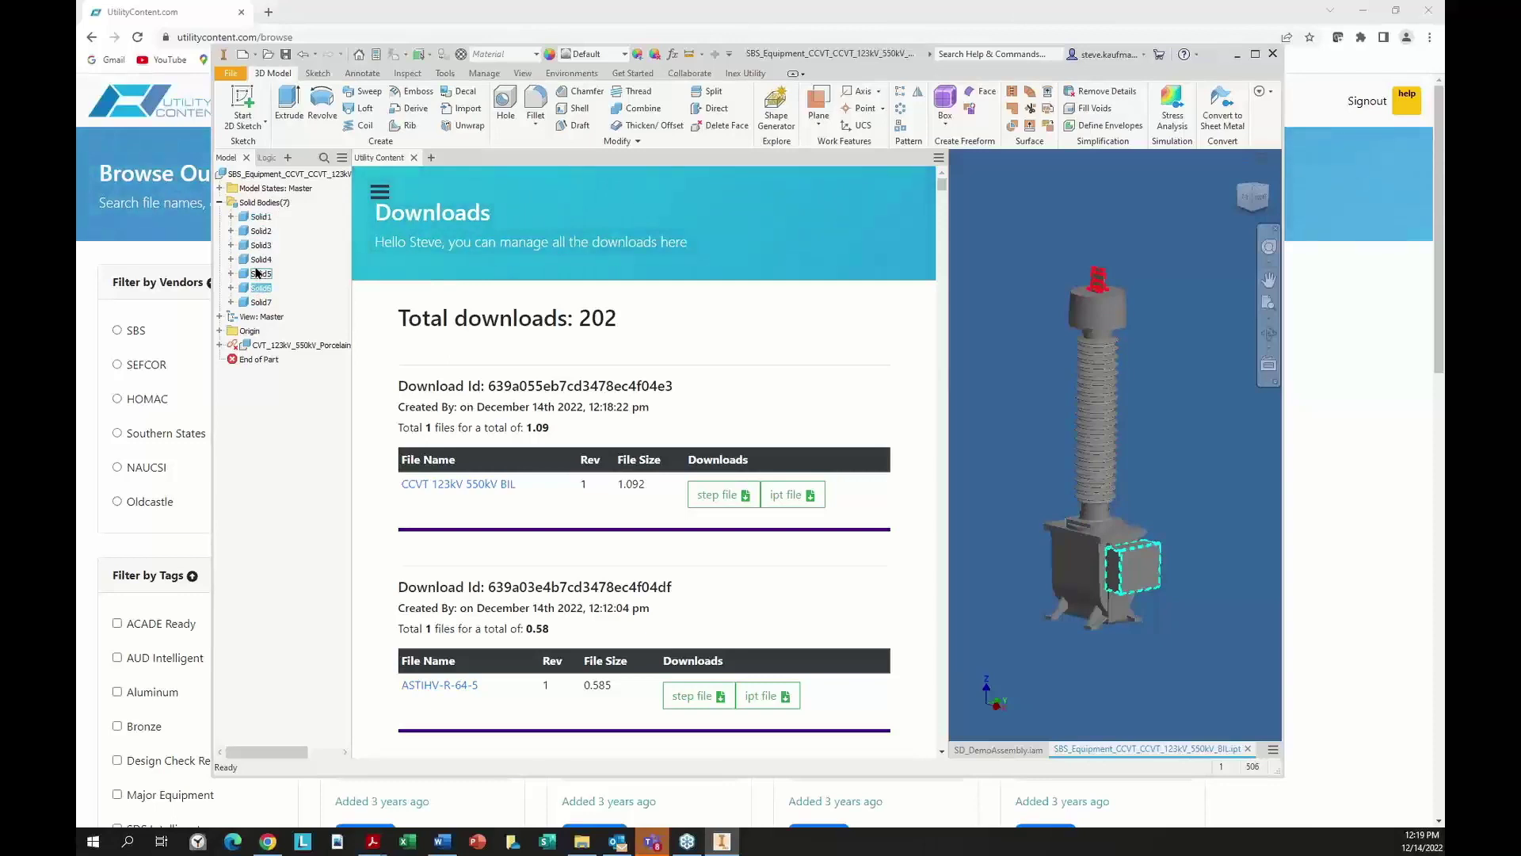
pyautogui.click(260, 275)
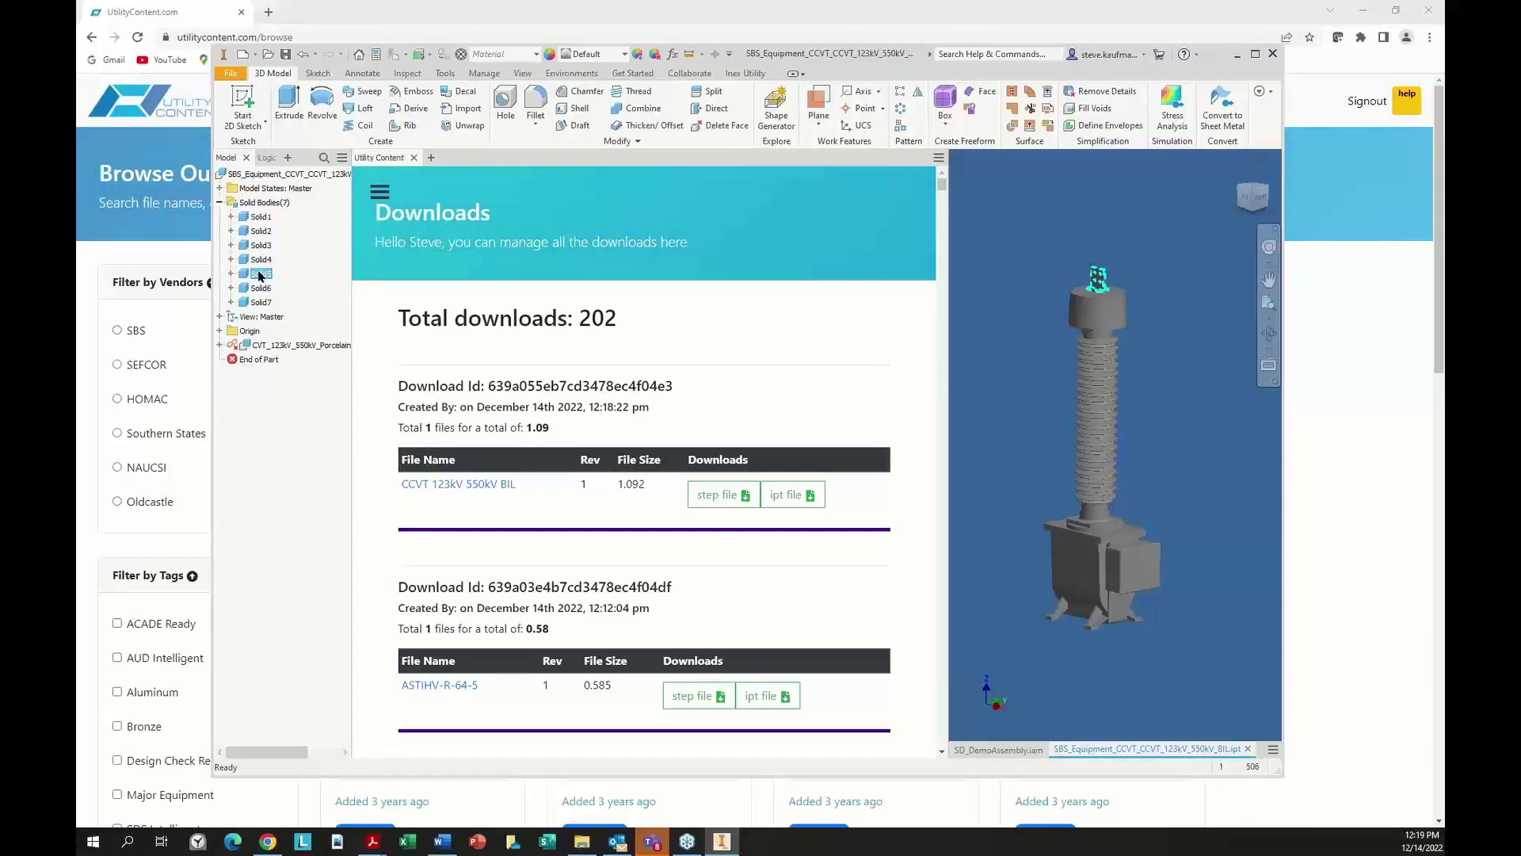
pyautogui.rightClick(258, 275)
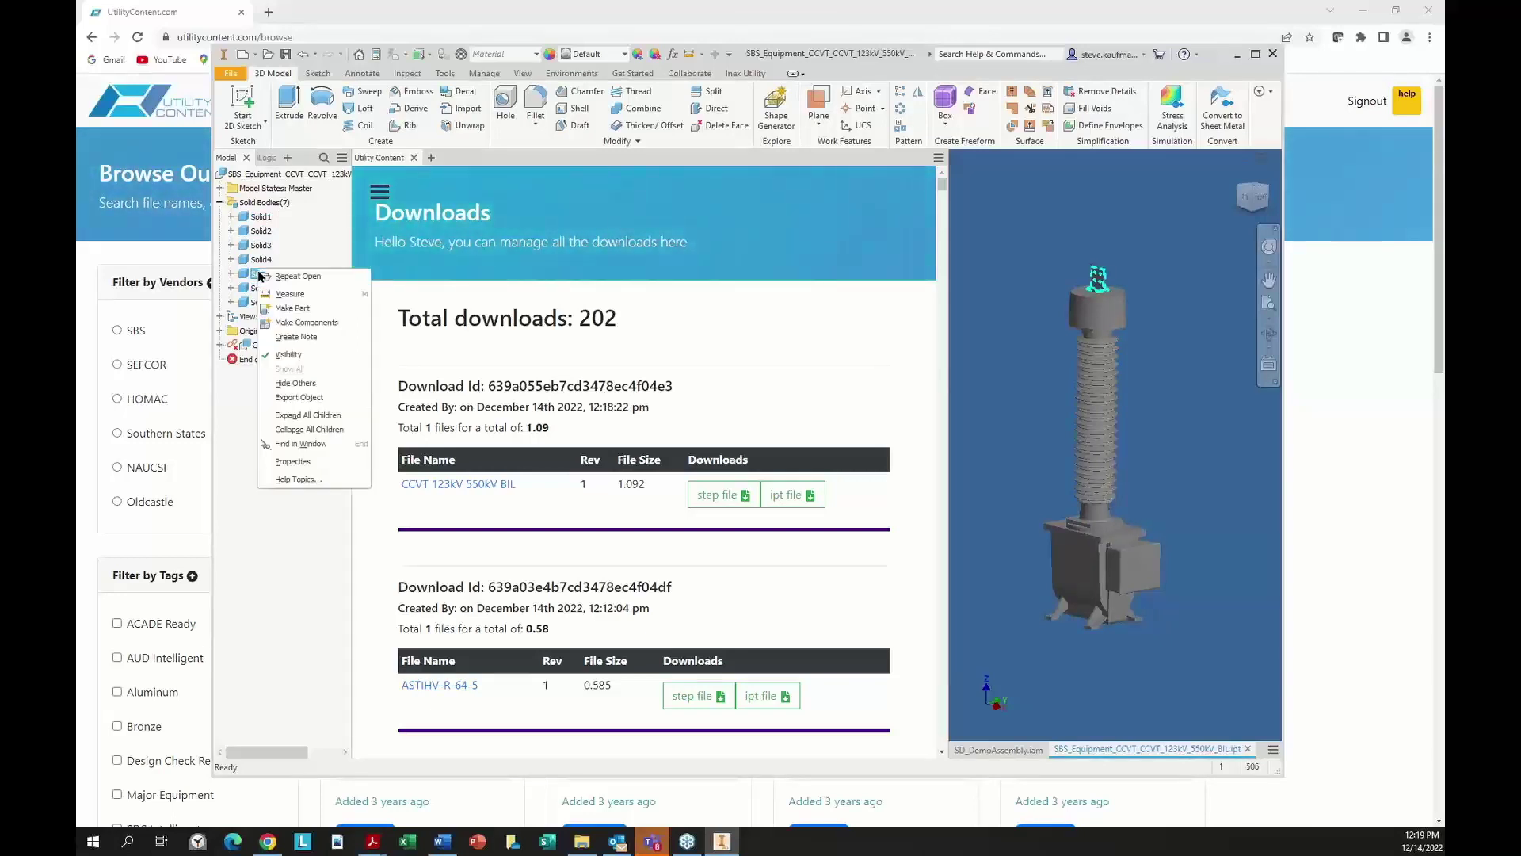
pyautogui.click(282, 355)
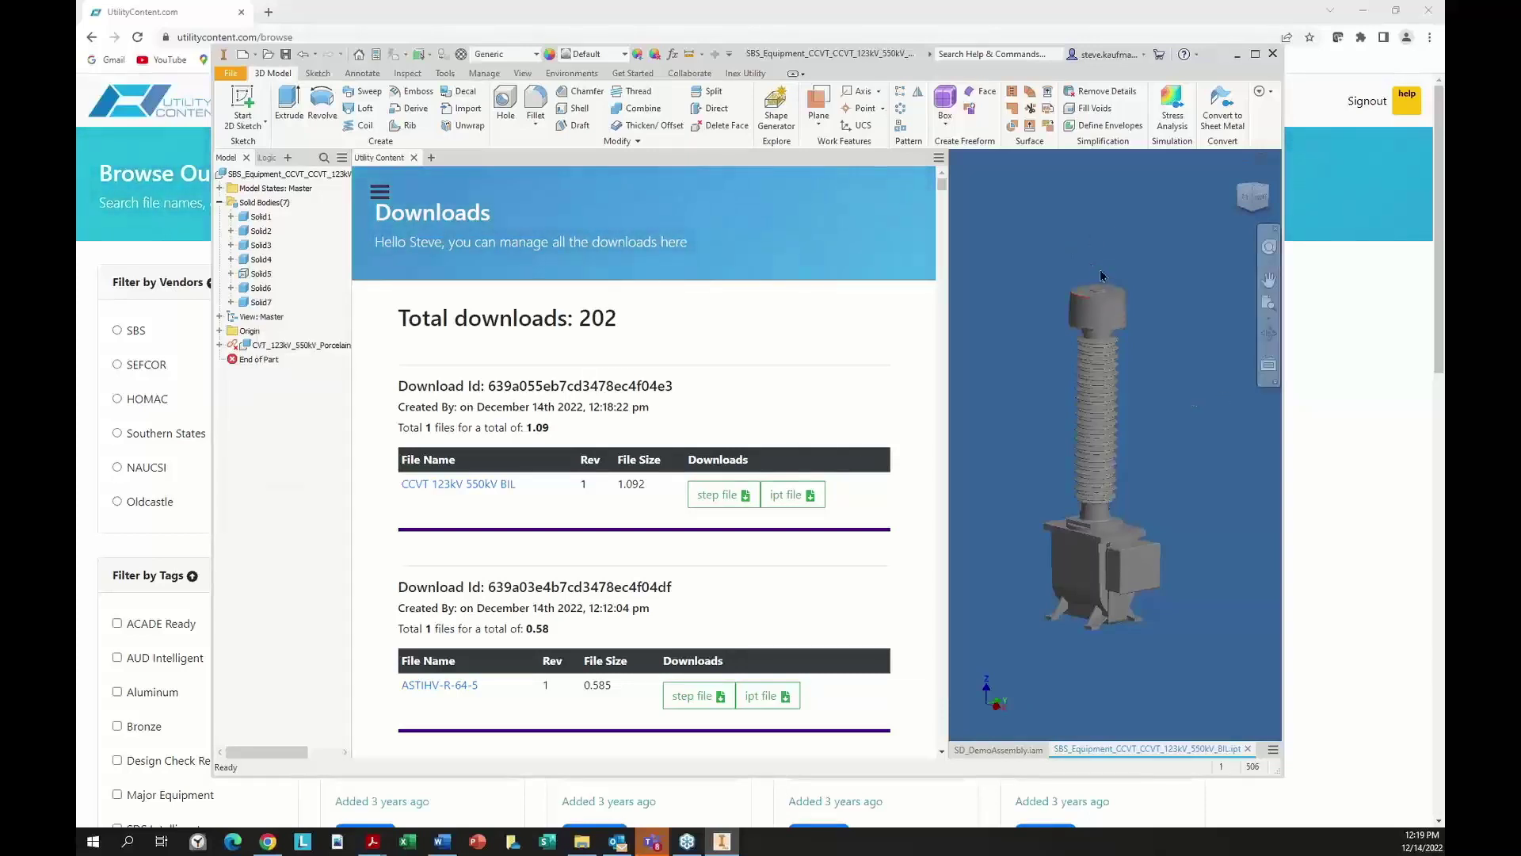
pyautogui.rightClick(264, 273)
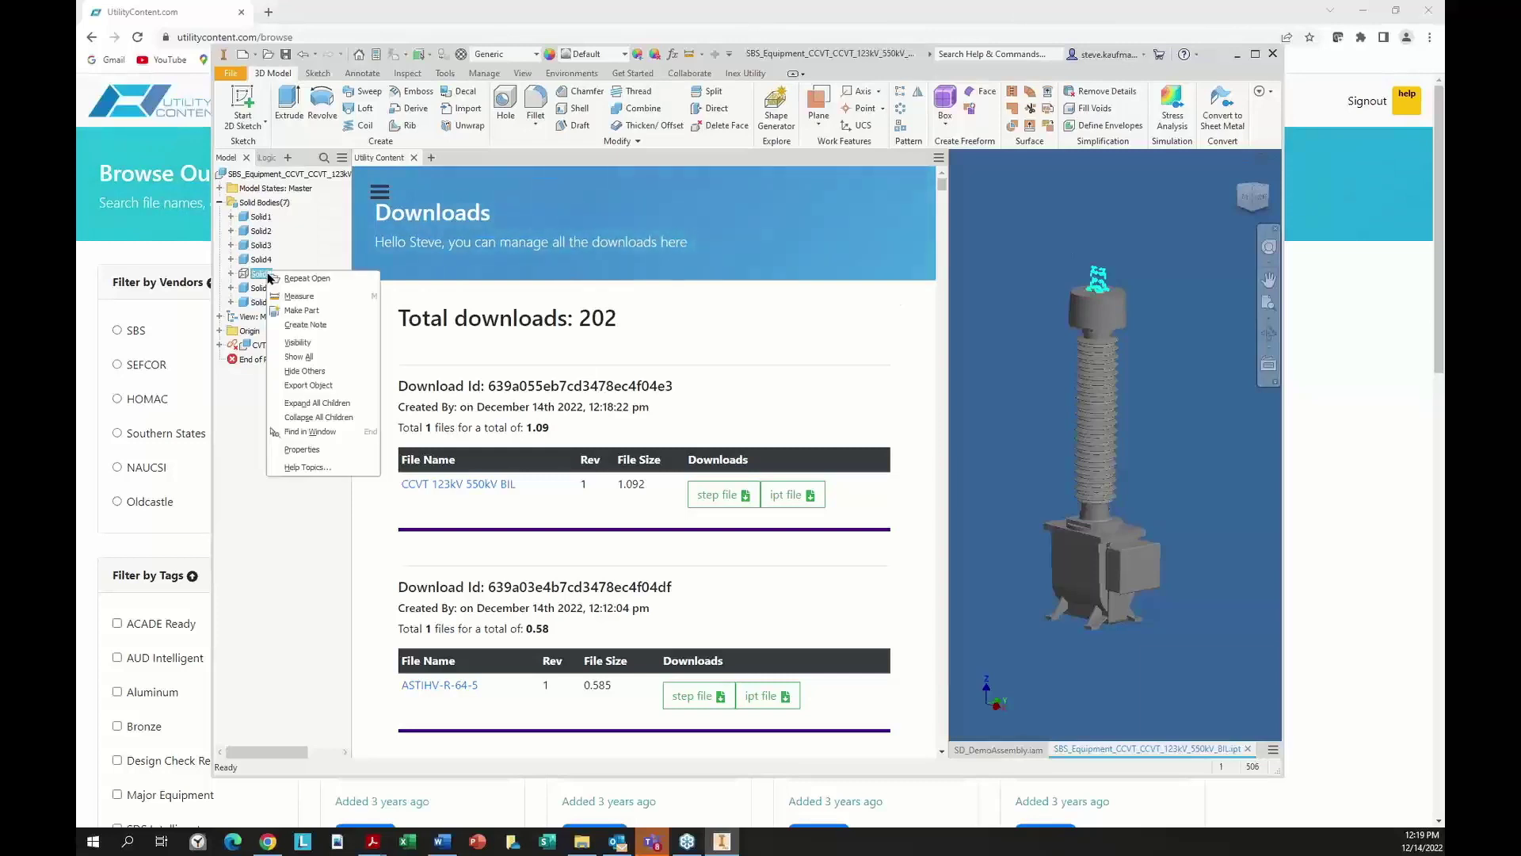
pyautogui.click(298, 345)
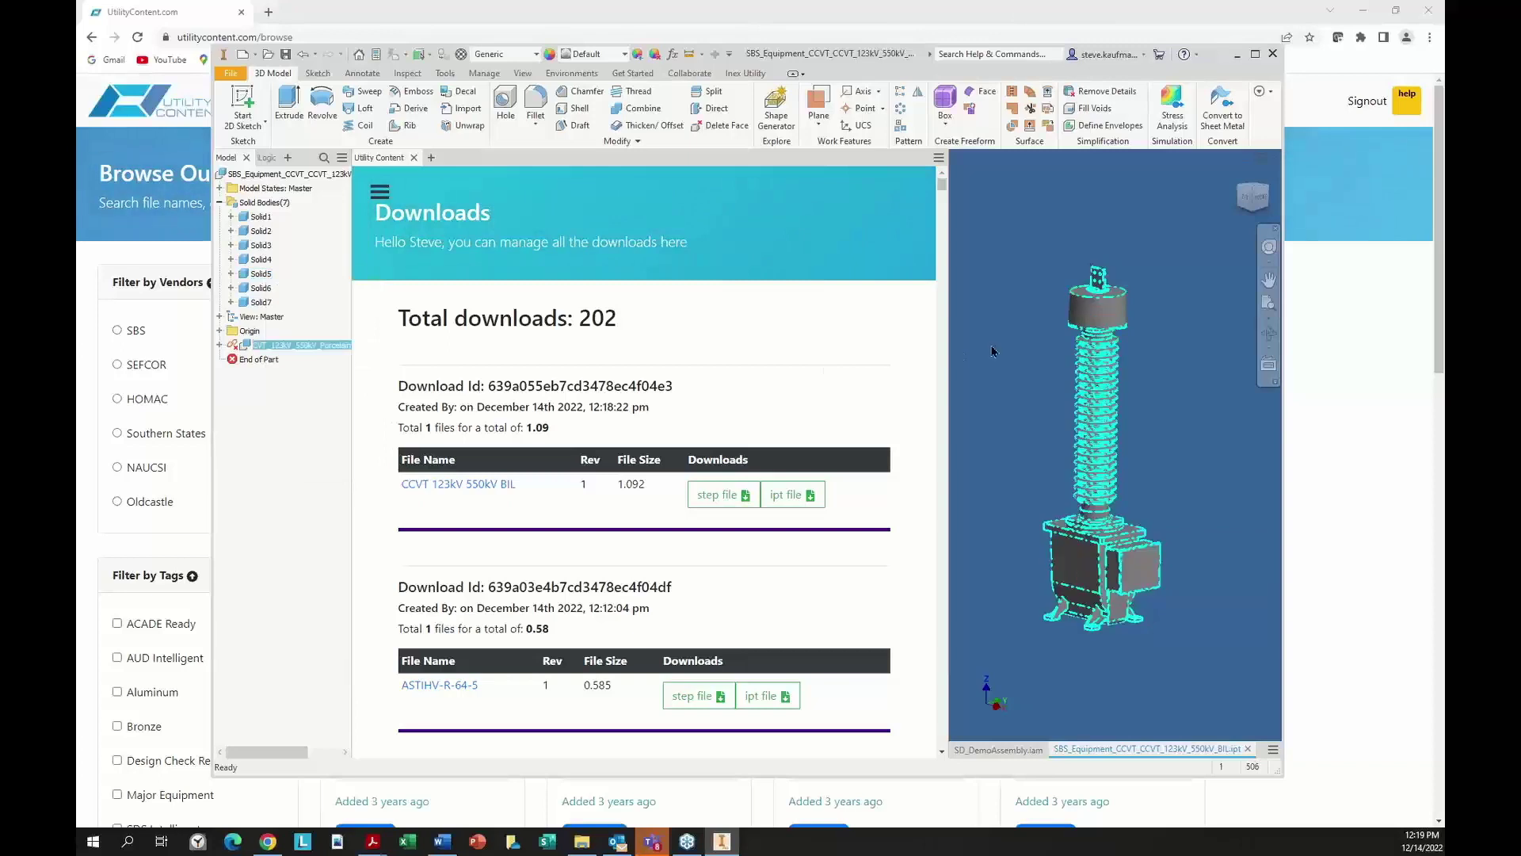
pyautogui.click(993, 351)
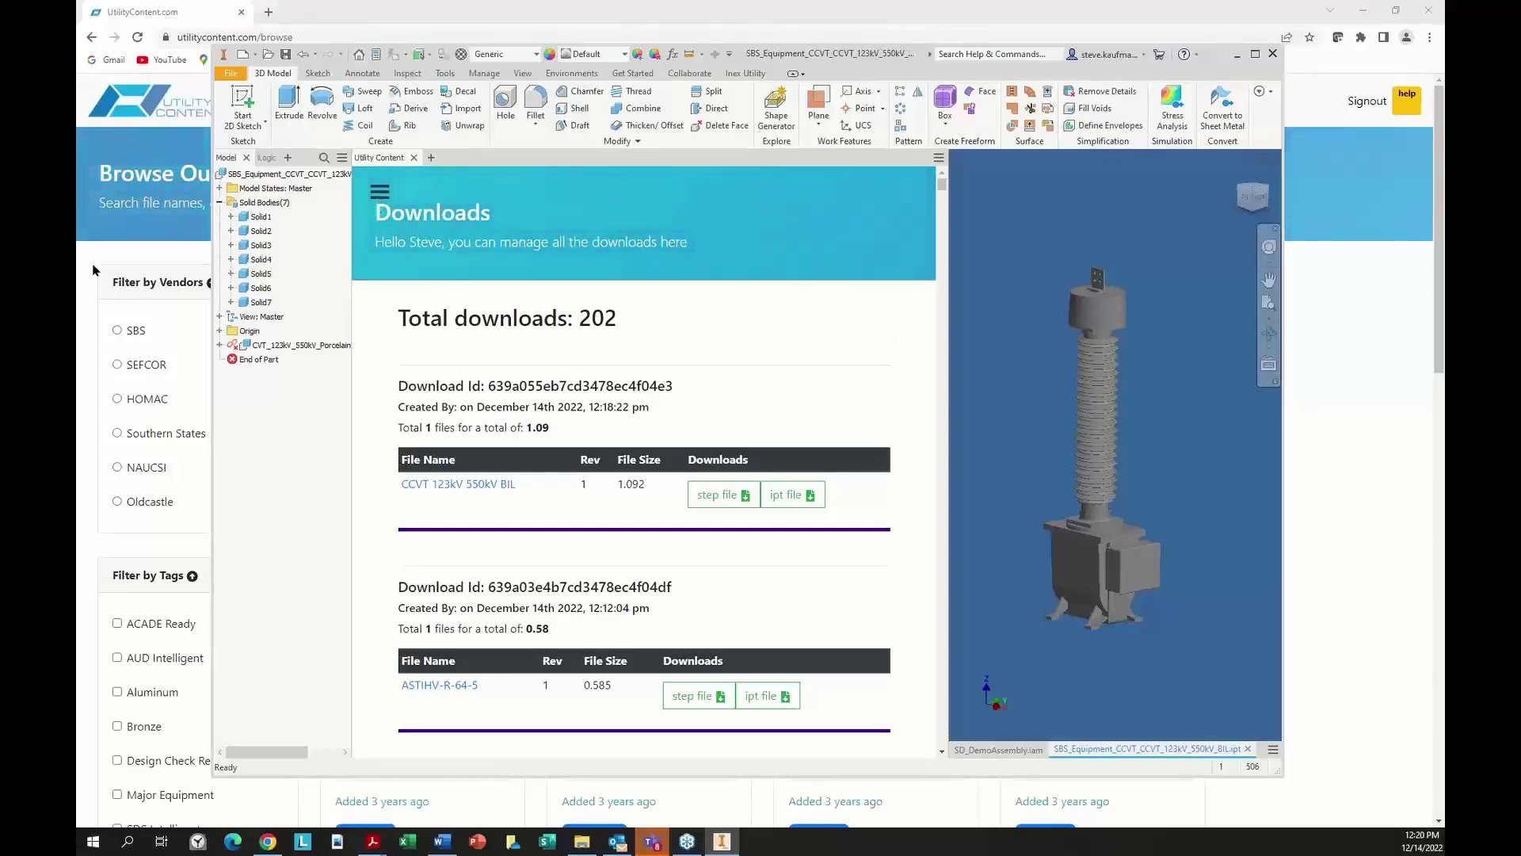
# - From the admin dashboard, start a new content item and scroll through its Required and Optional Inputs
pyautogui.click(119, 248)
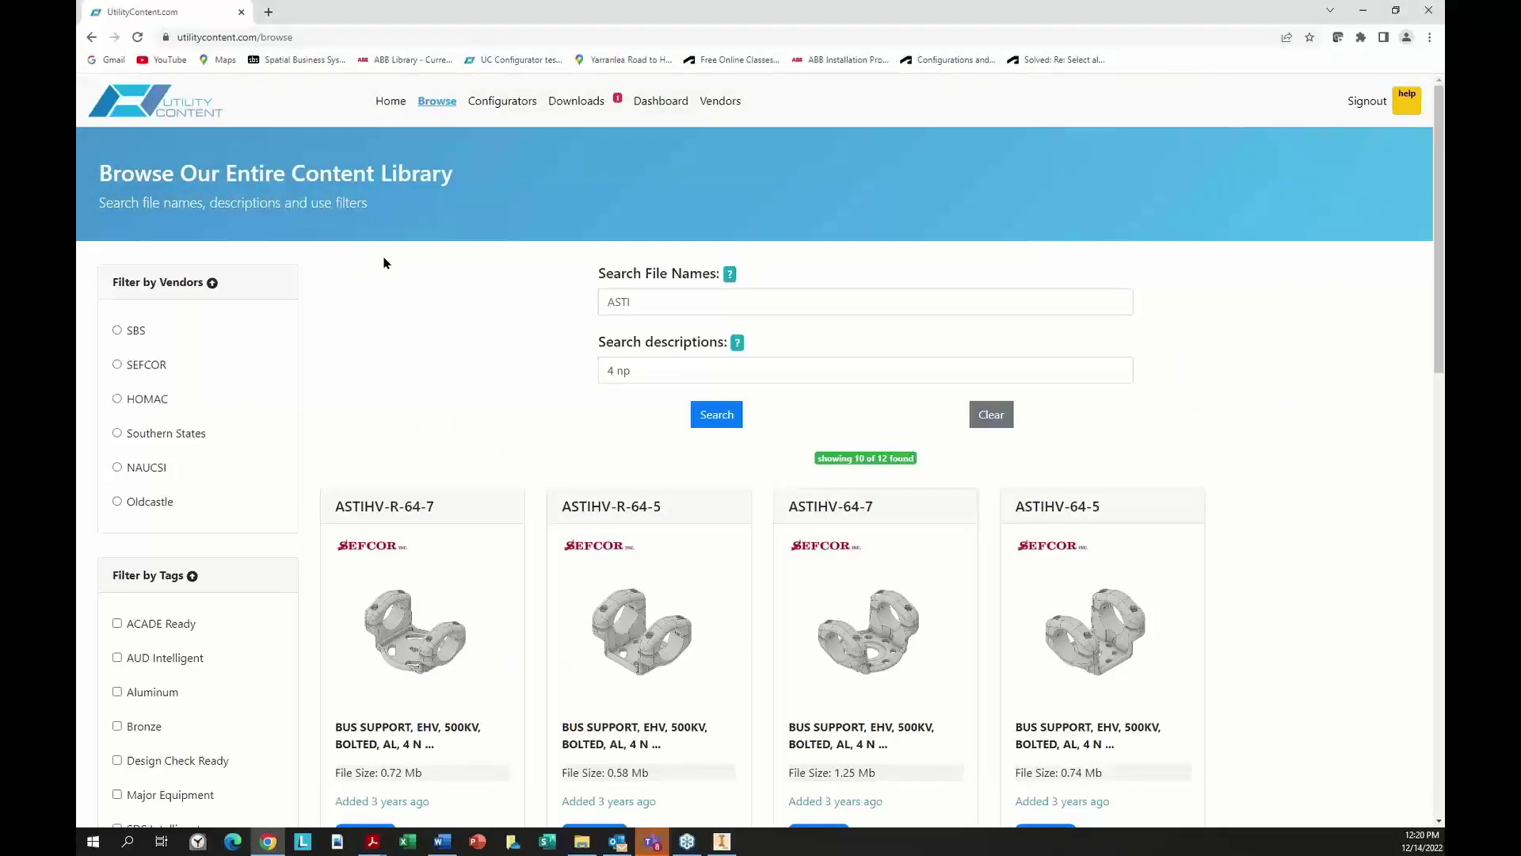
pyautogui.click(660, 101)
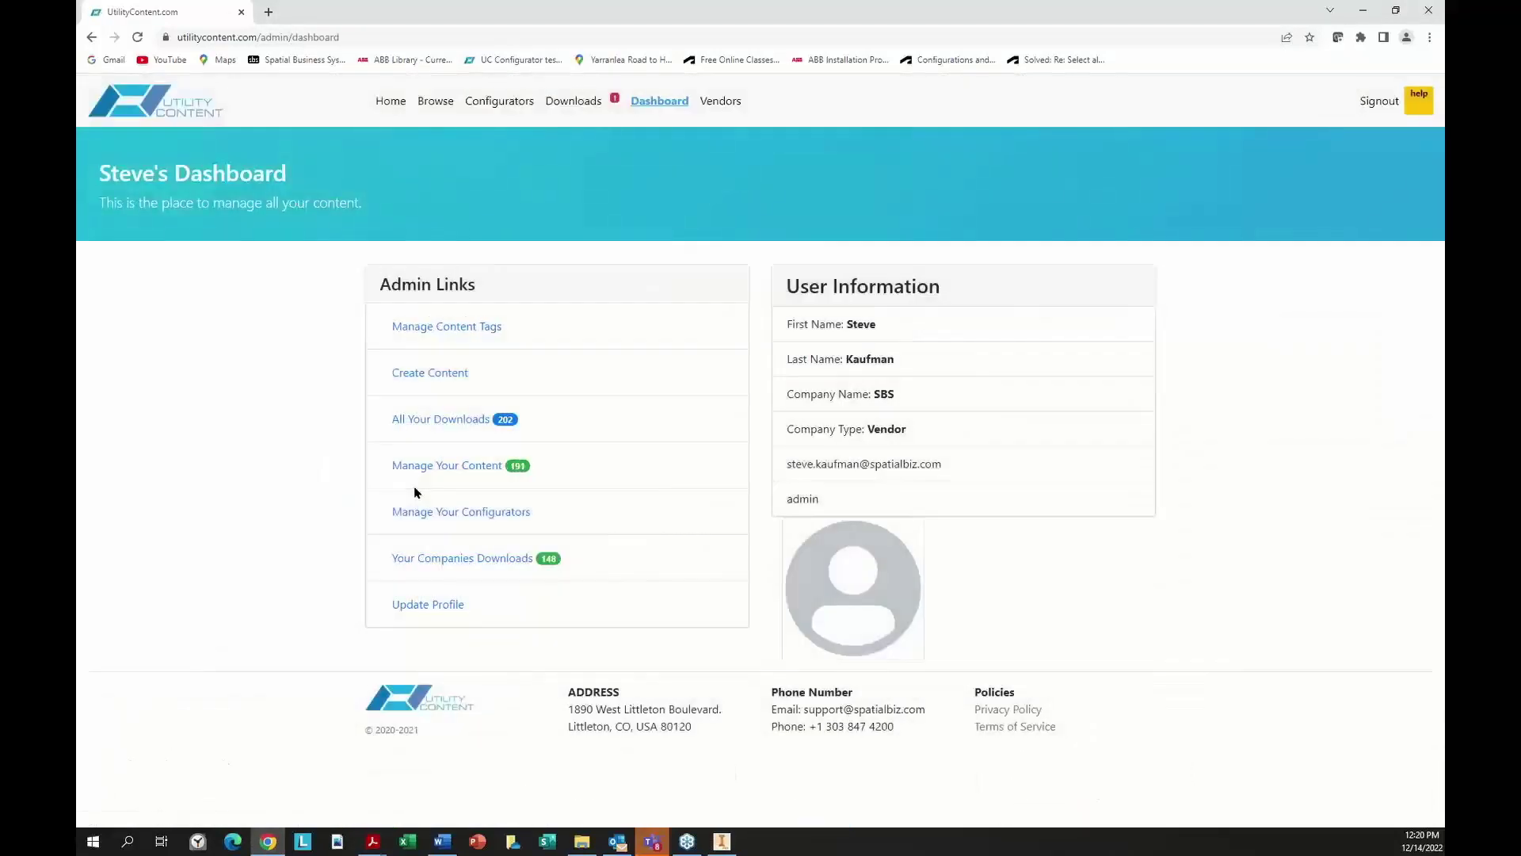
pyautogui.click(434, 382)
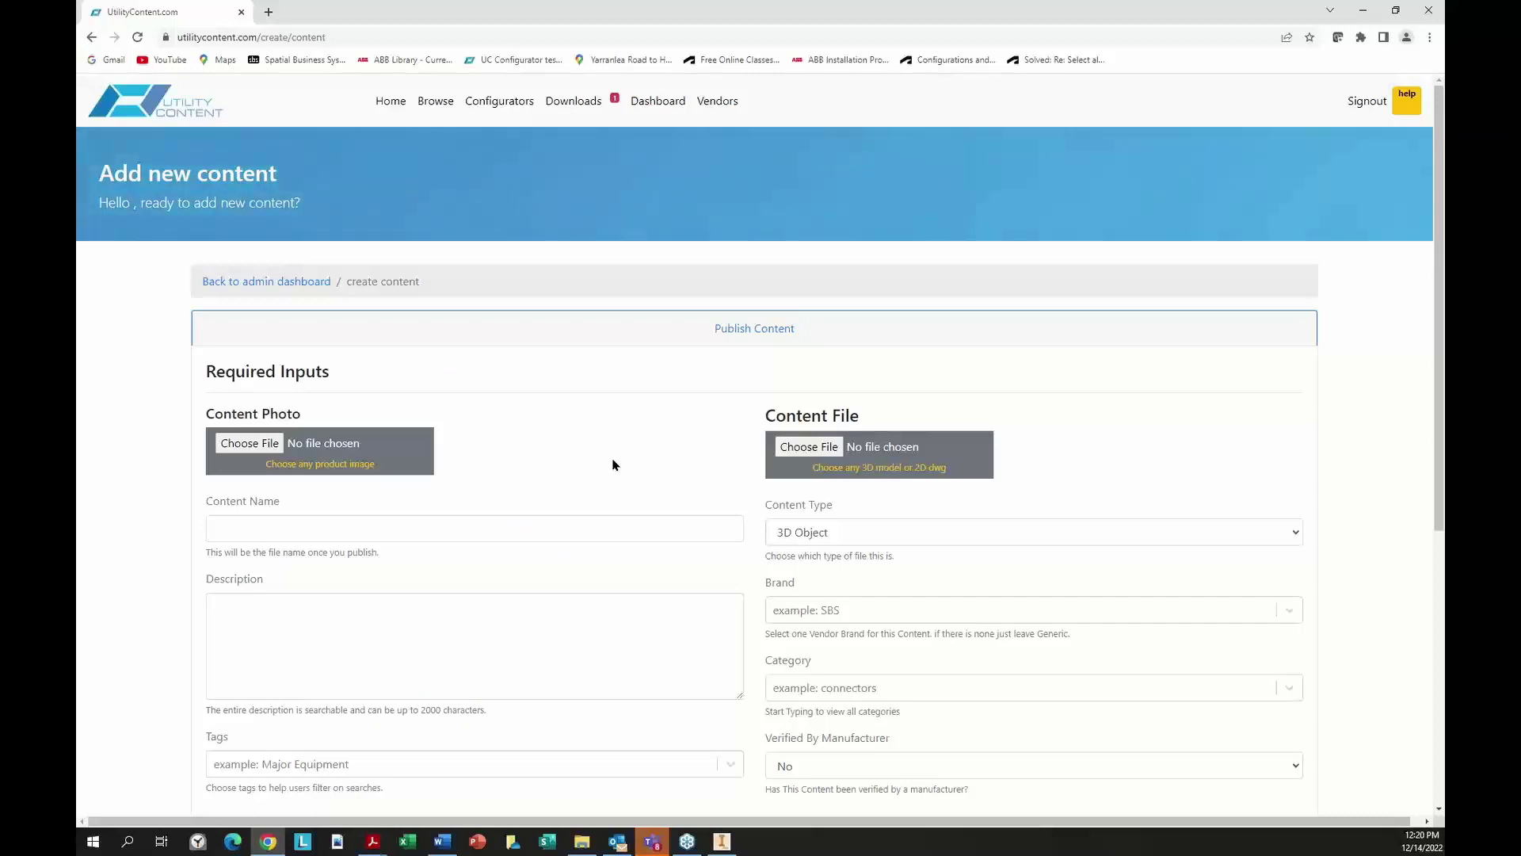
pyautogui.scroll(-3, 612, 465)
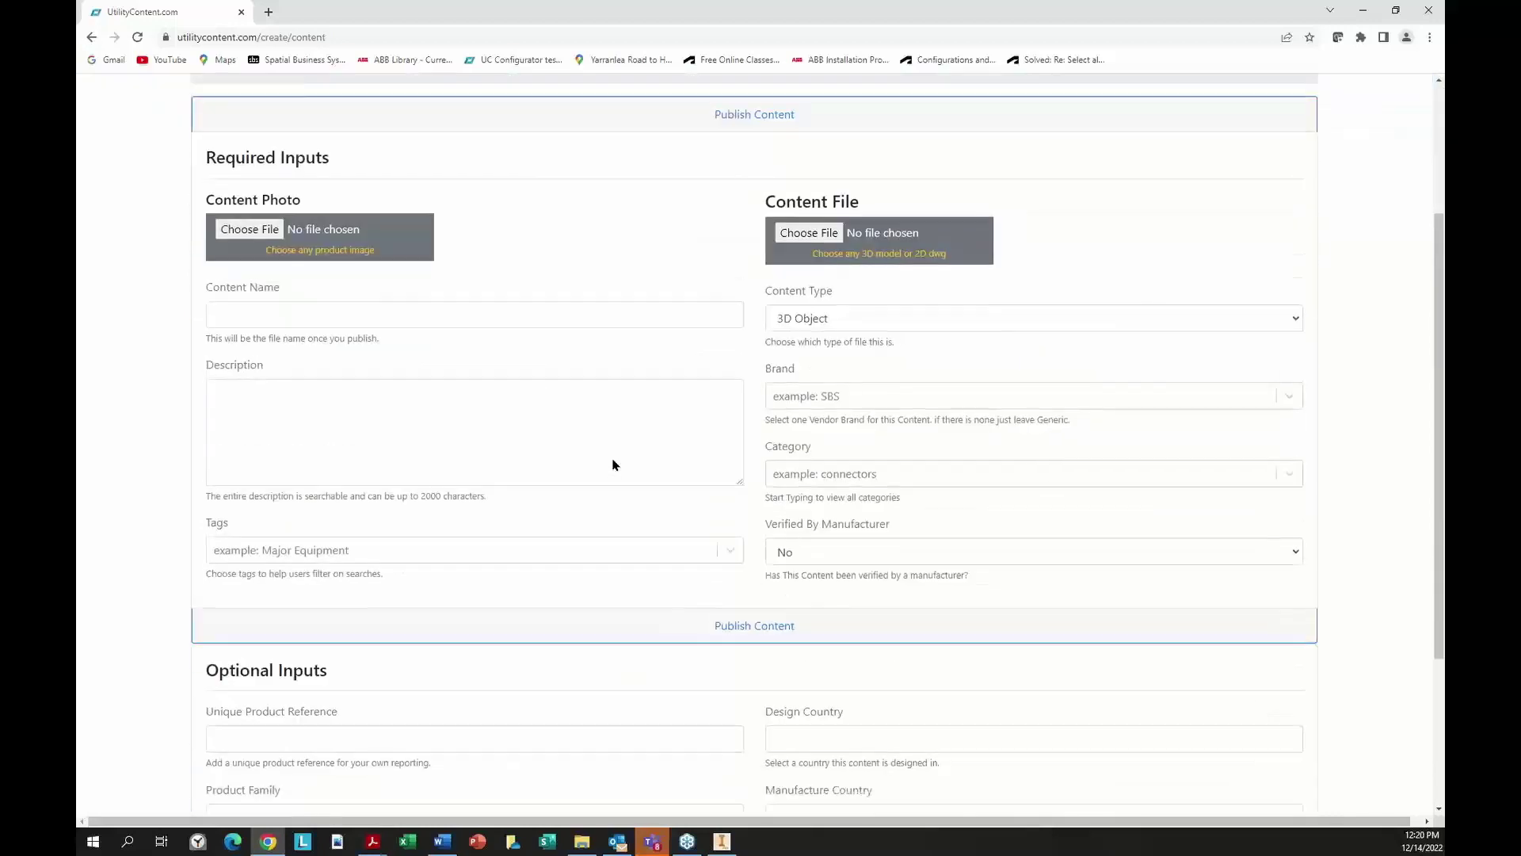
pyautogui.scroll(-3, 612, 458)
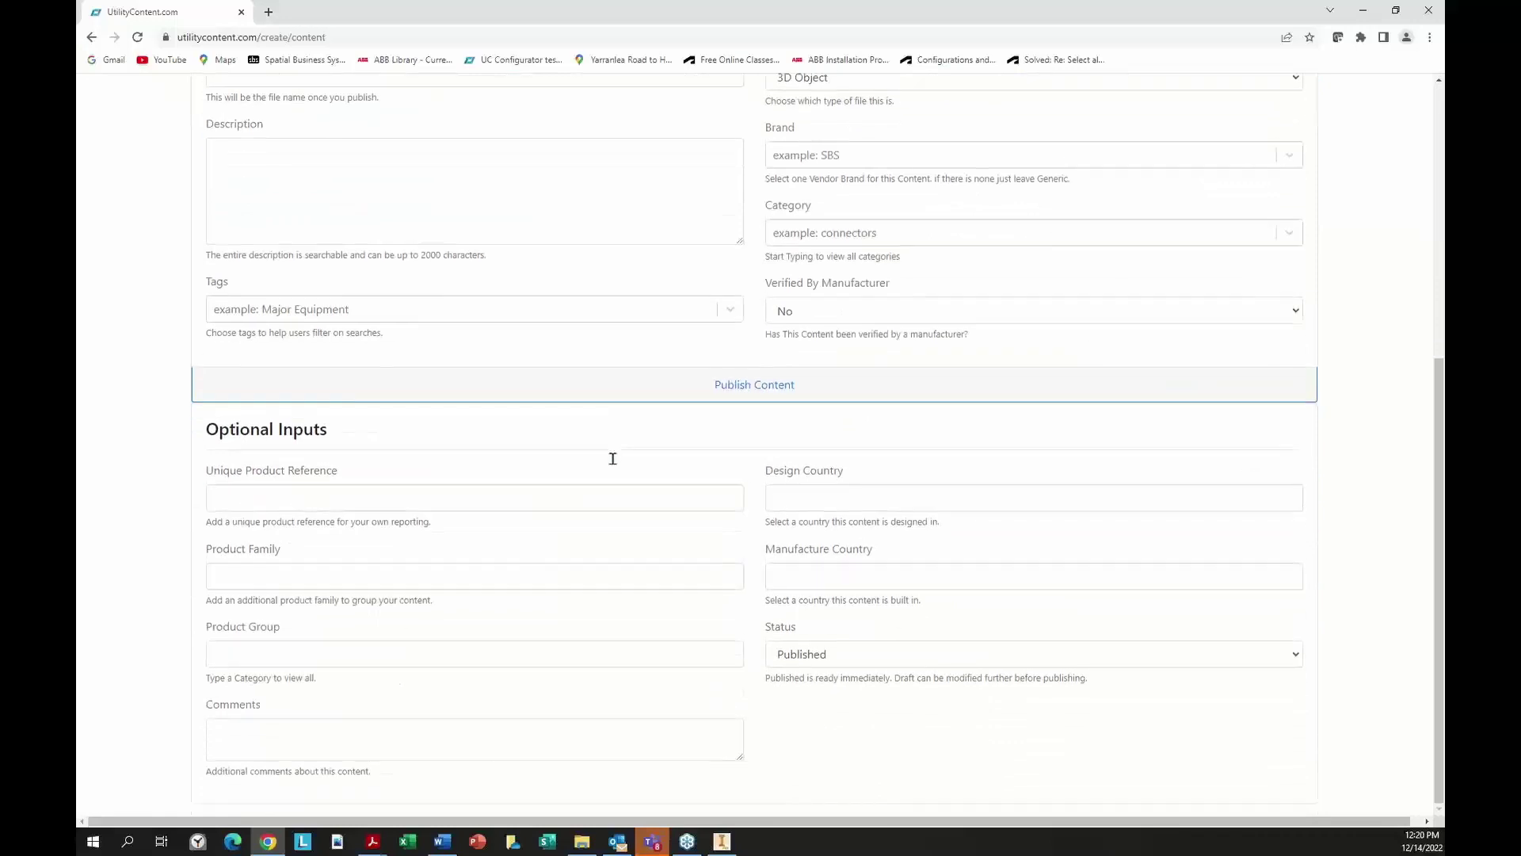
pyautogui.scroll(6, 614, 462)
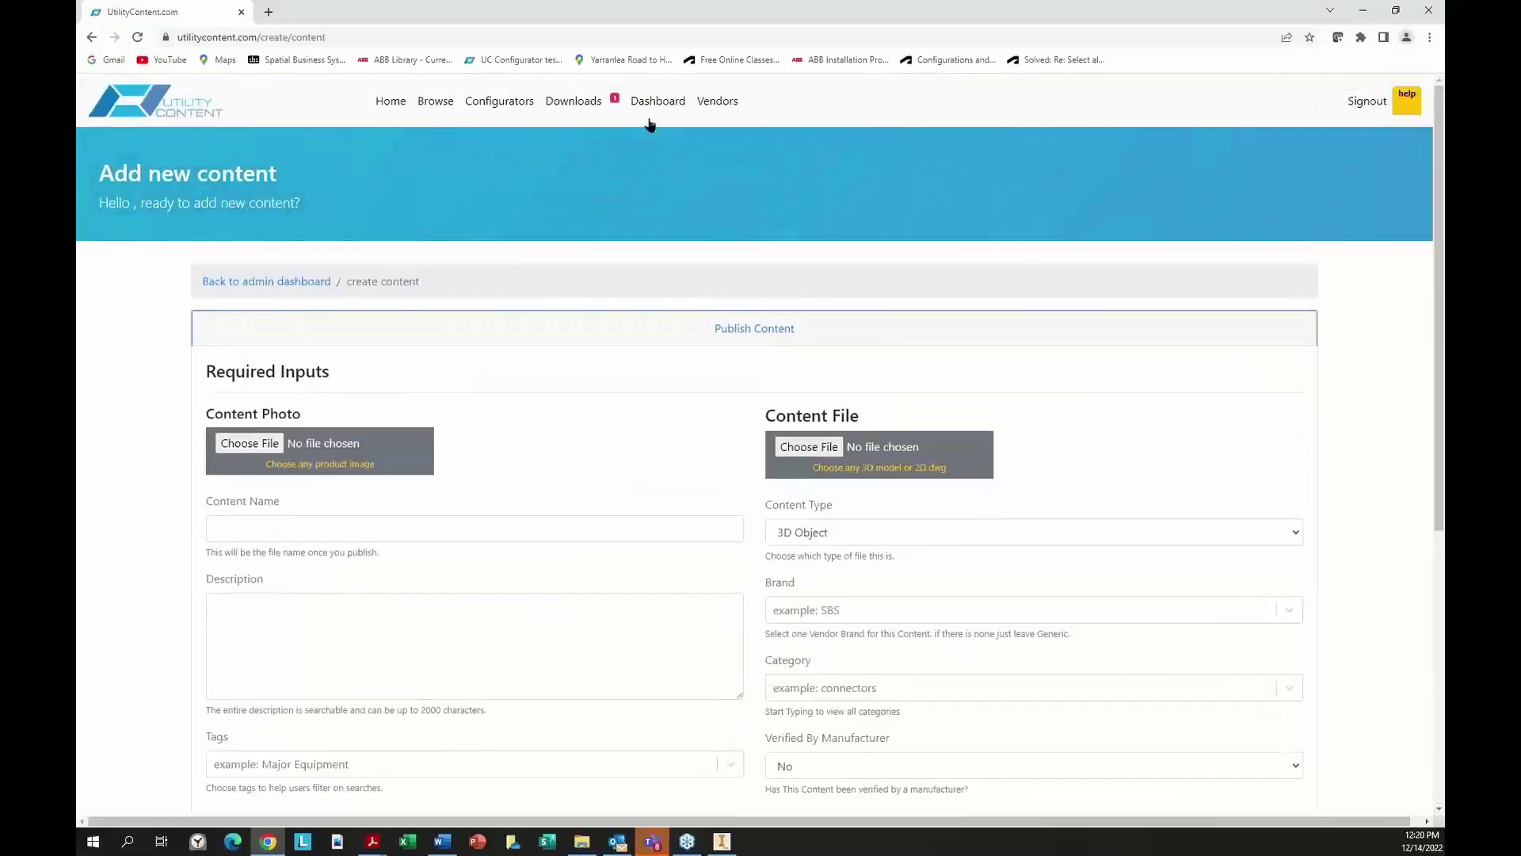
# - Open All Your Downloads from the dashboard and scroll through the 202 download entries
pyautogui.click(655, 99)
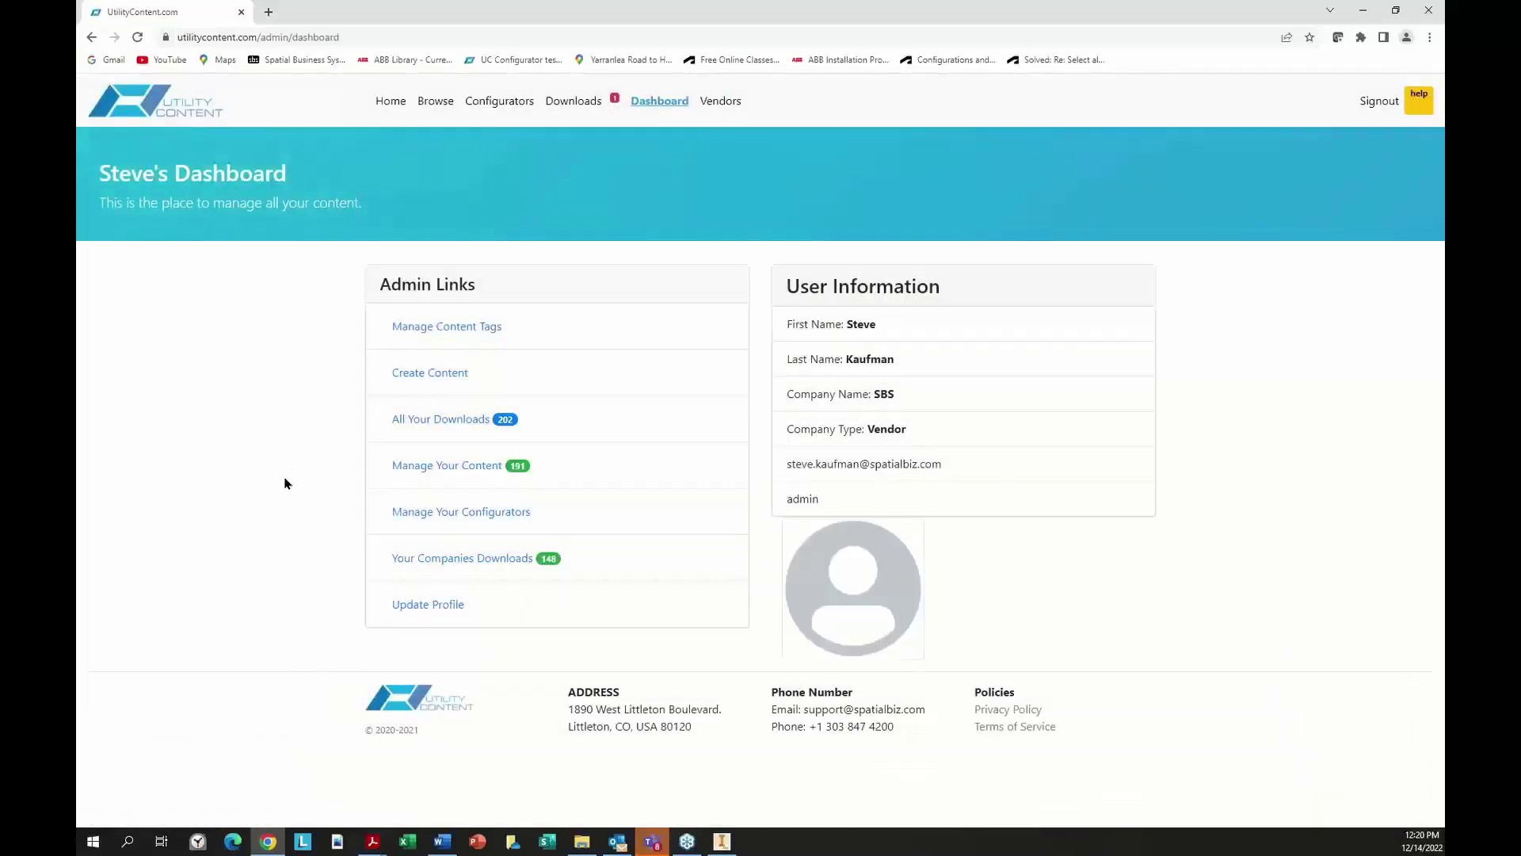
pyautogui.click(412, 425)
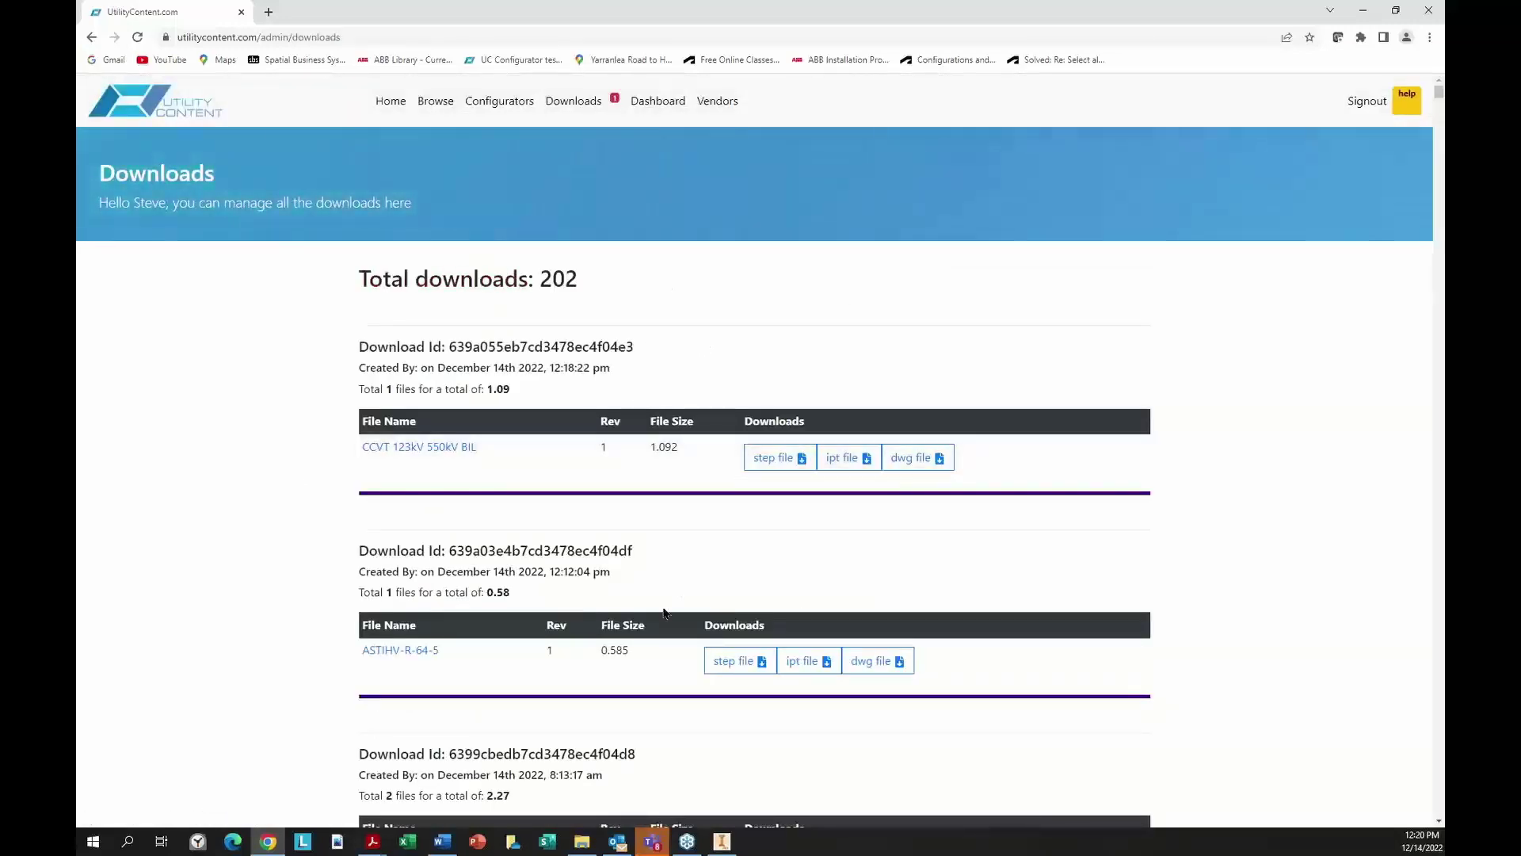
pyautogui.scroll(-12, 677, 591)
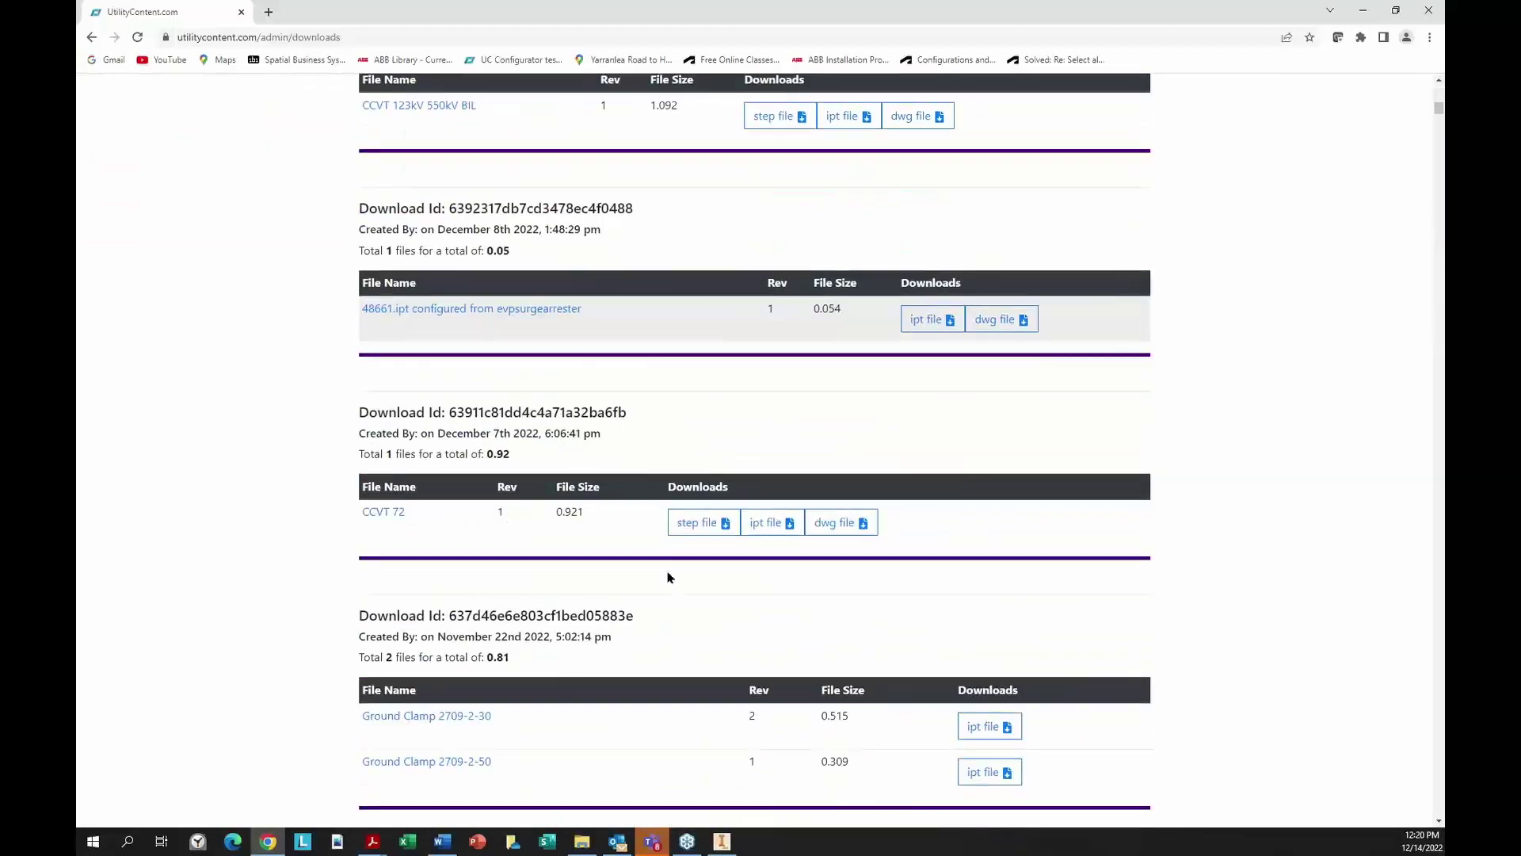
pyautogui.scroll(-6, 668, 577)
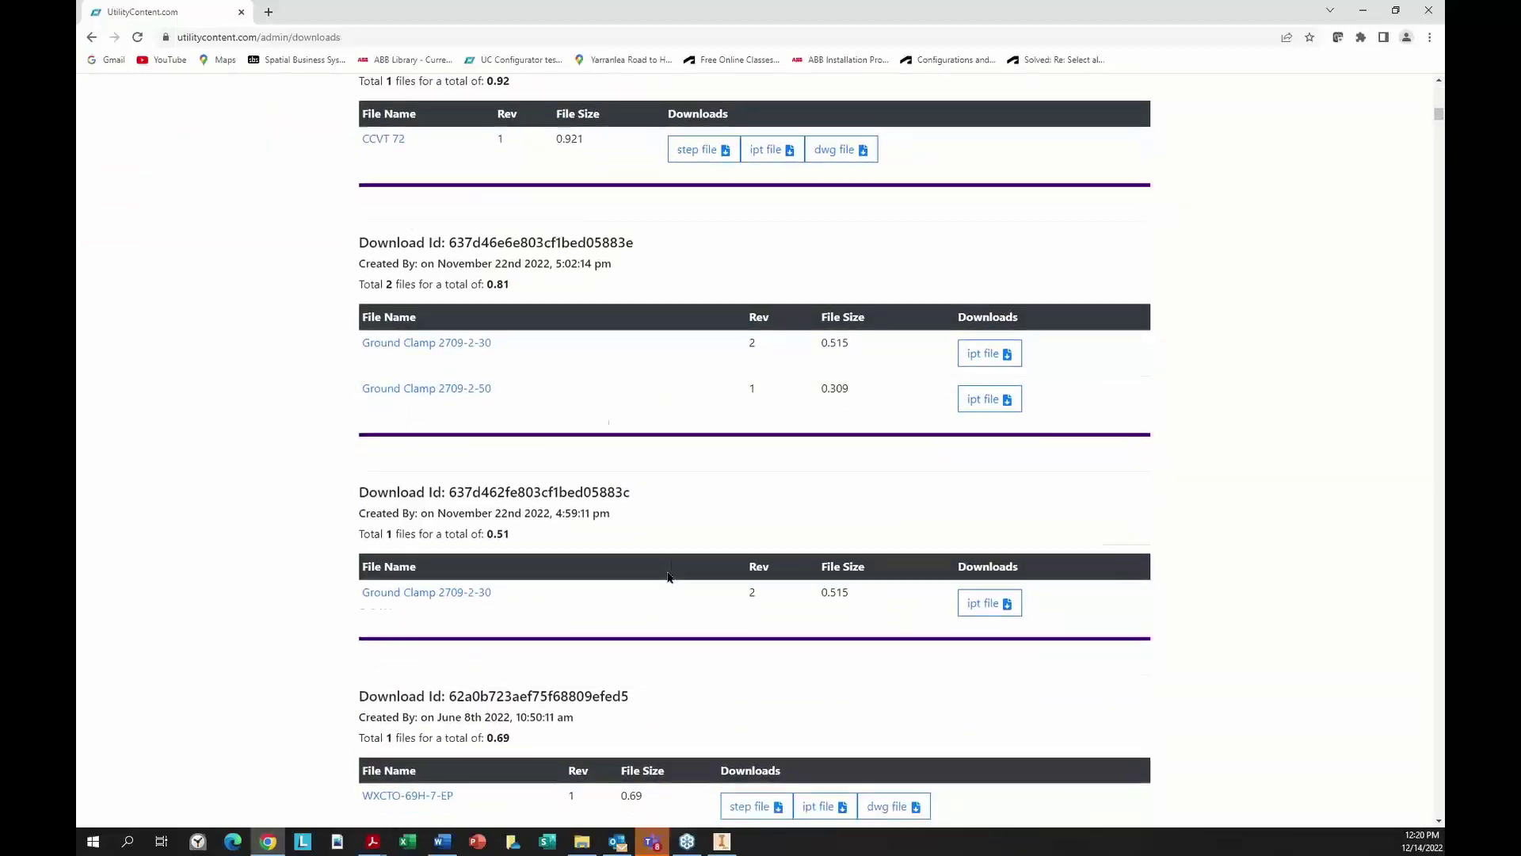
pyautogui.scroll(-3, 668, 578)
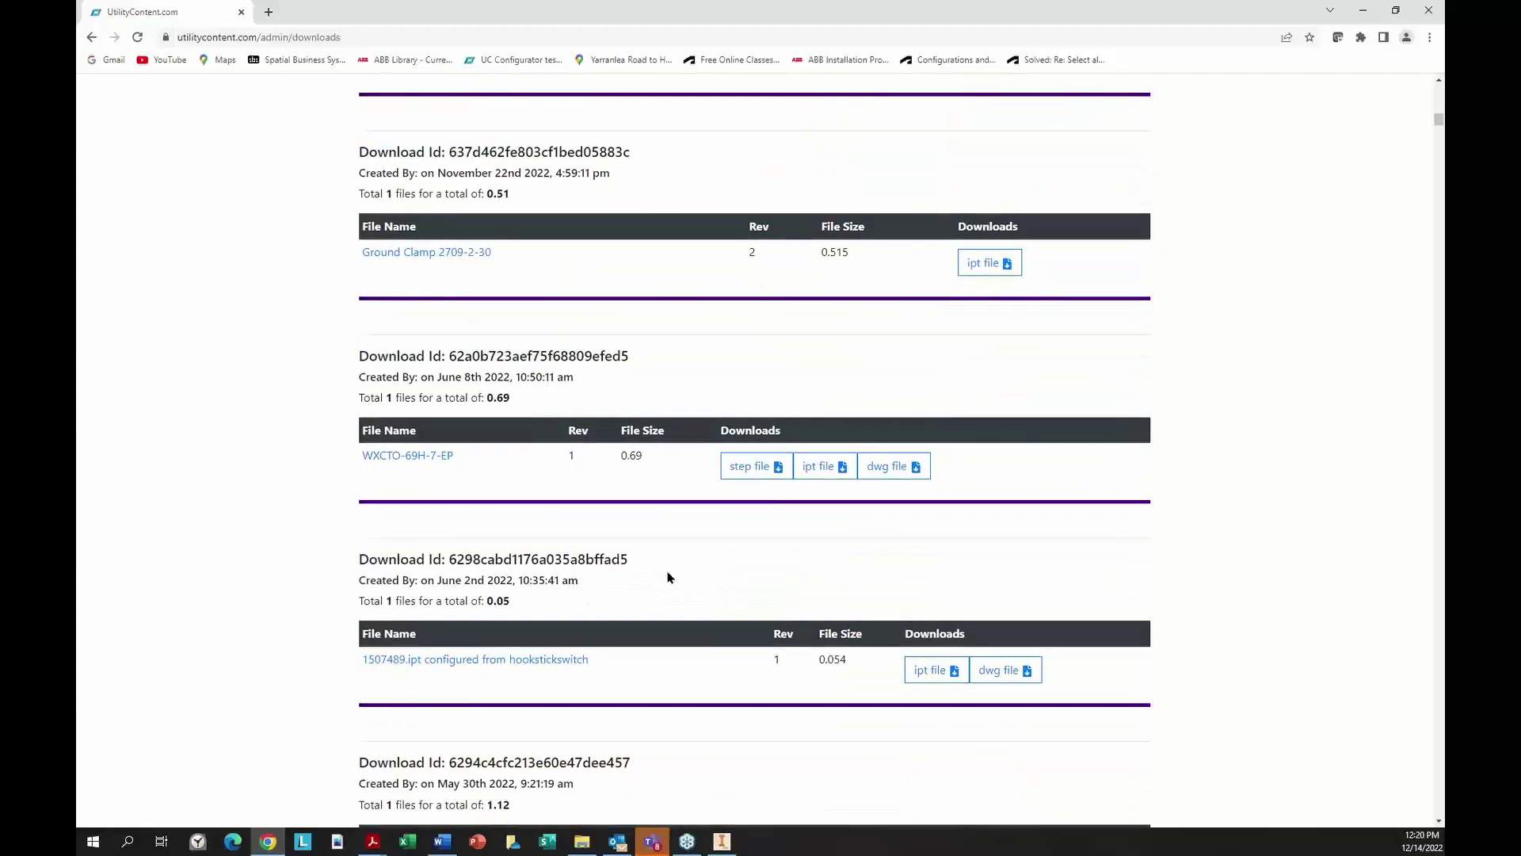
pyautogui.scroll(-6, 668, 577)
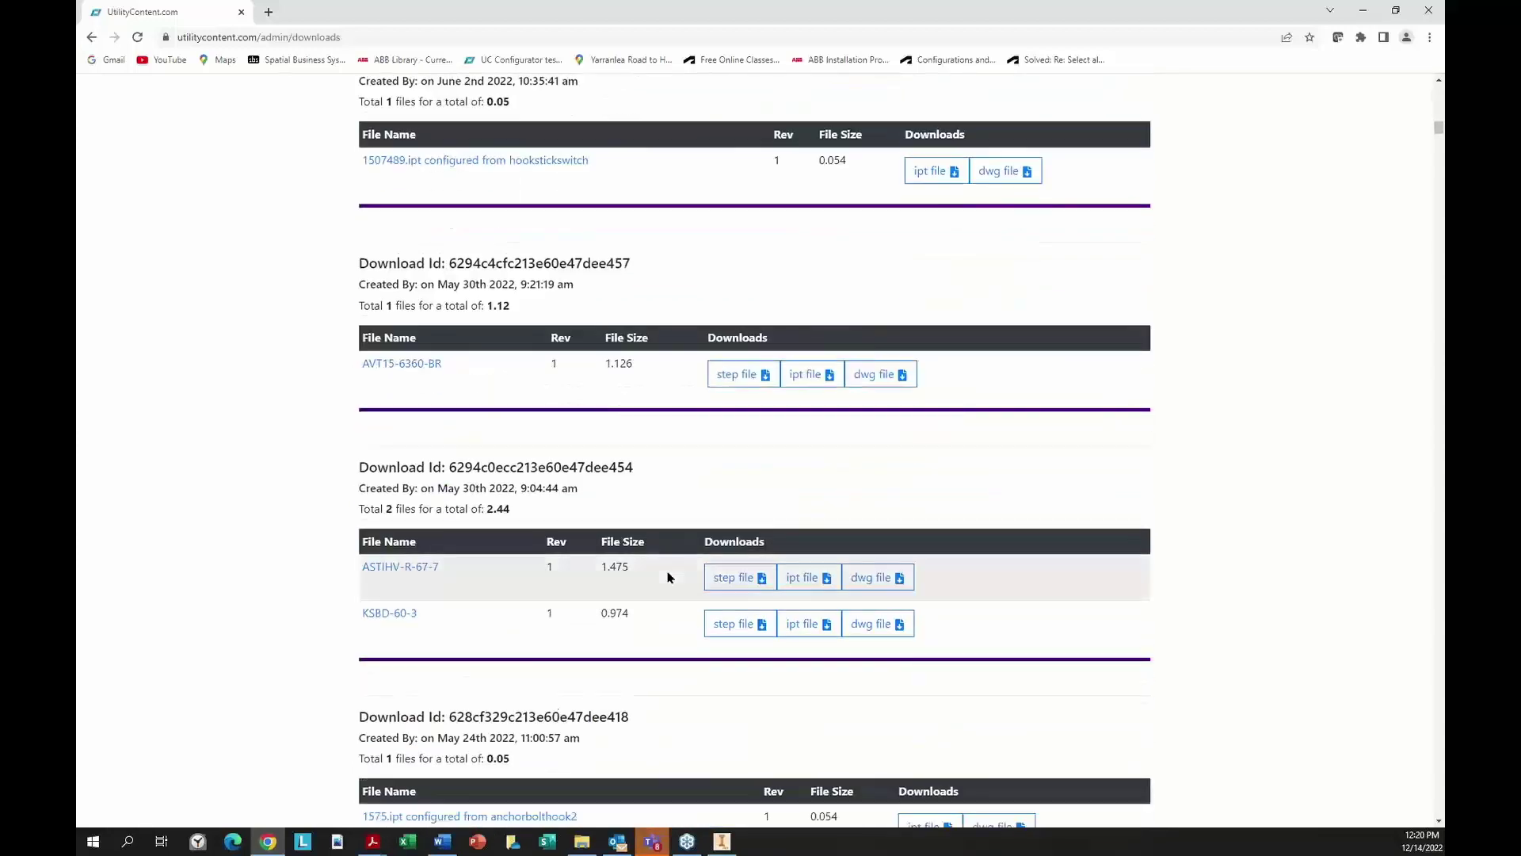
pyautogui.scroll(-4, 668, 578)
pyautogui.scroll(13, 668, 578)
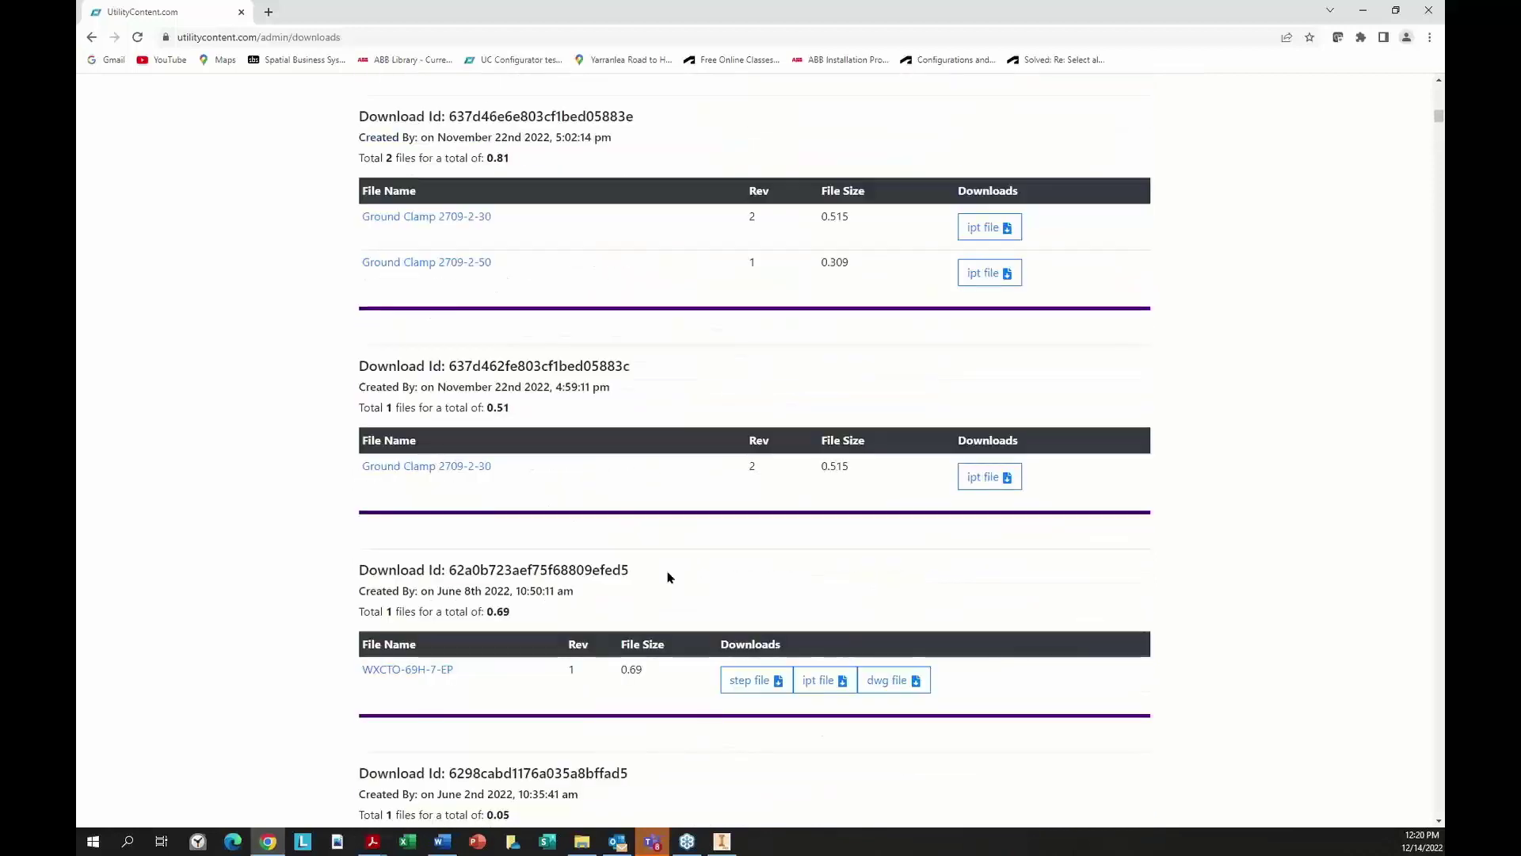
pyautogui.scroll(15, 668, 577)
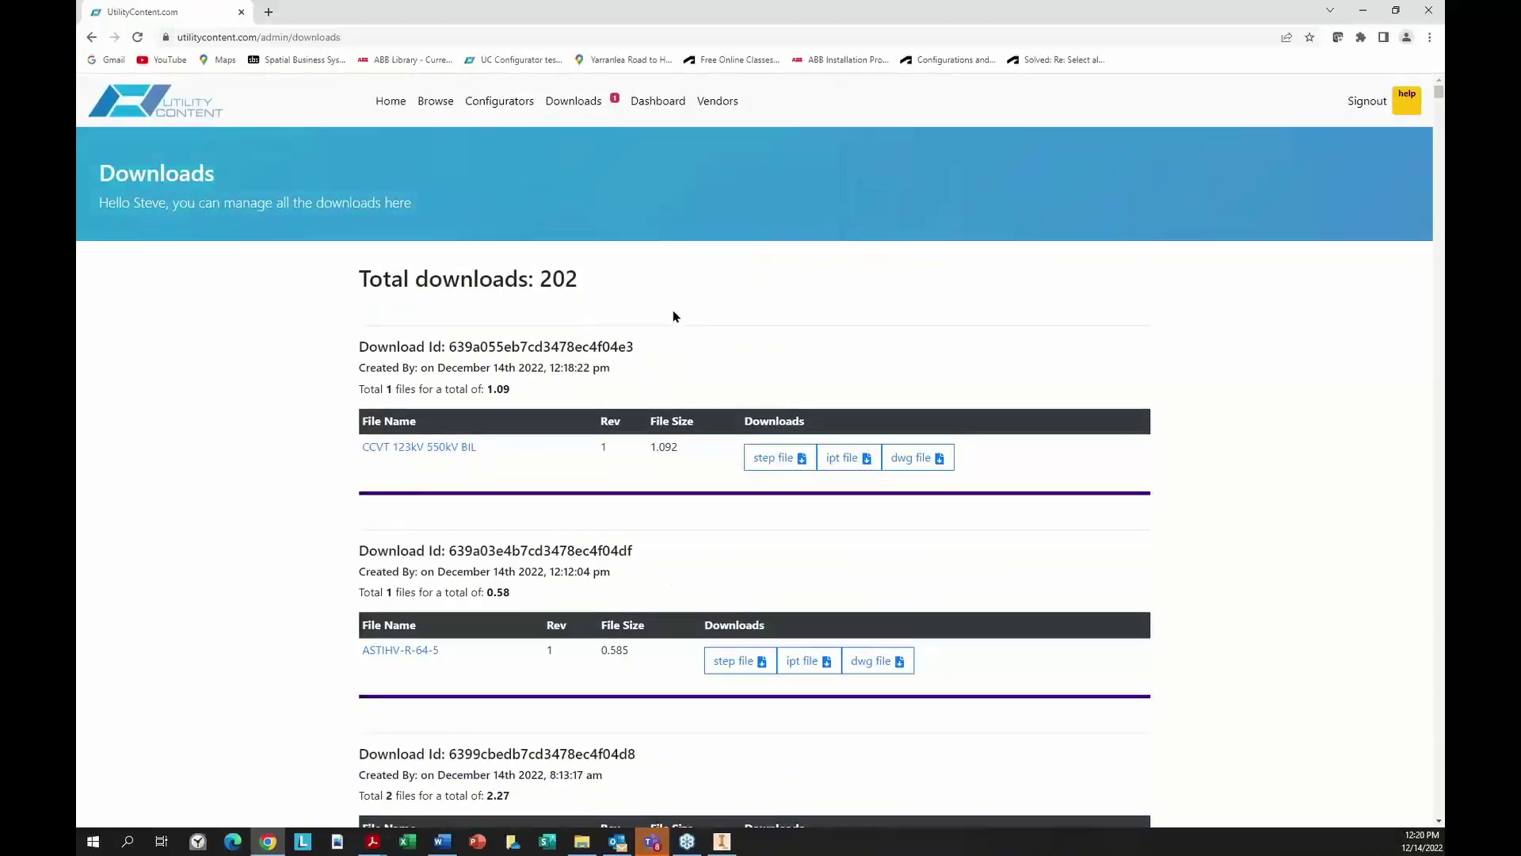
# - View Manage Your Content's 191 items twice, returning to the admin dashboard each time
pyautogui.click(658, 101)
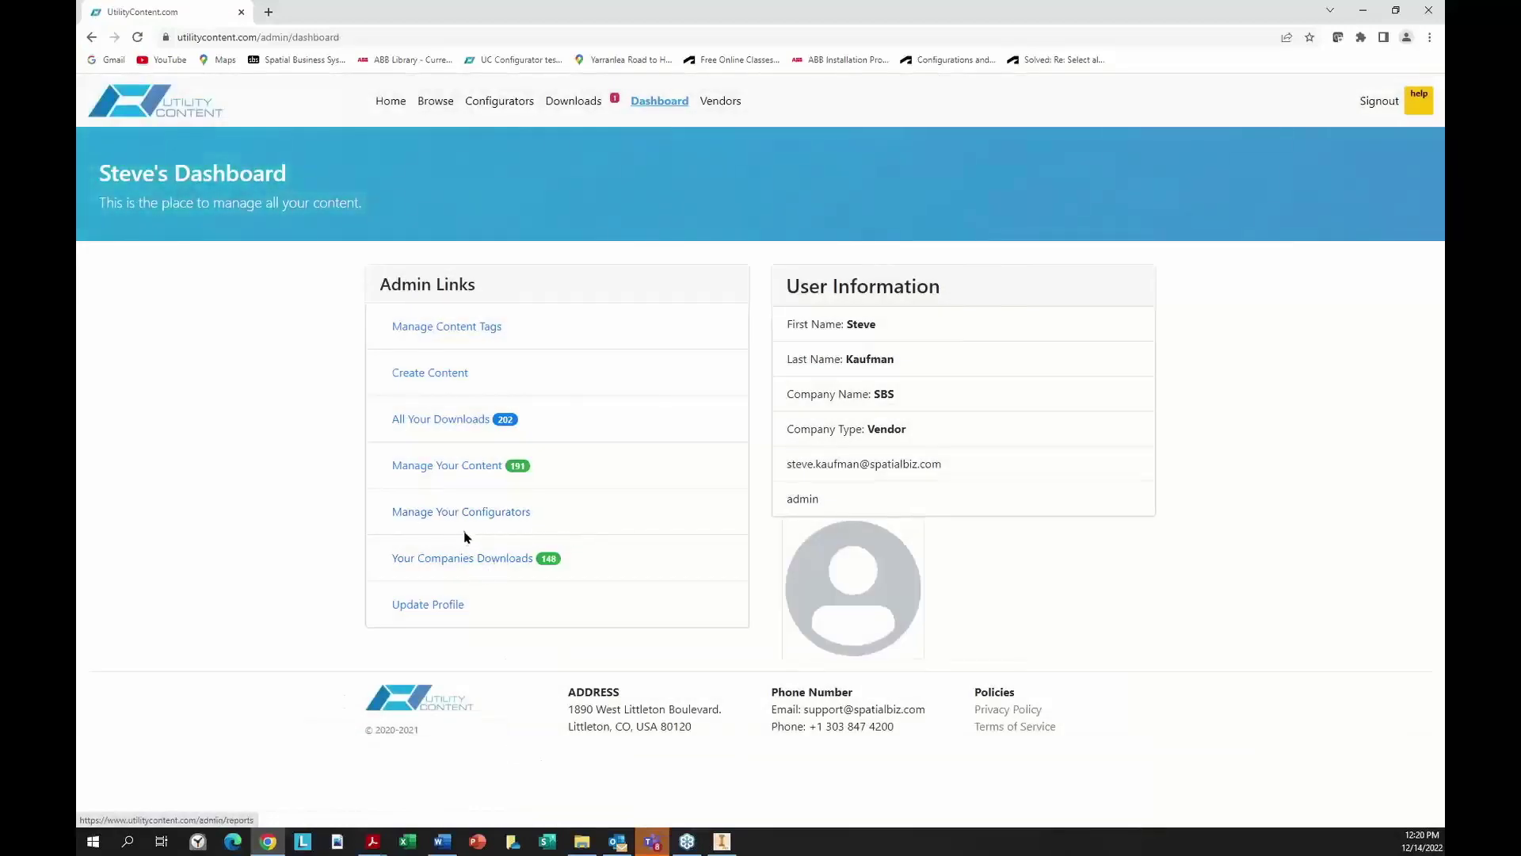
pyautogui.click(454, 468)
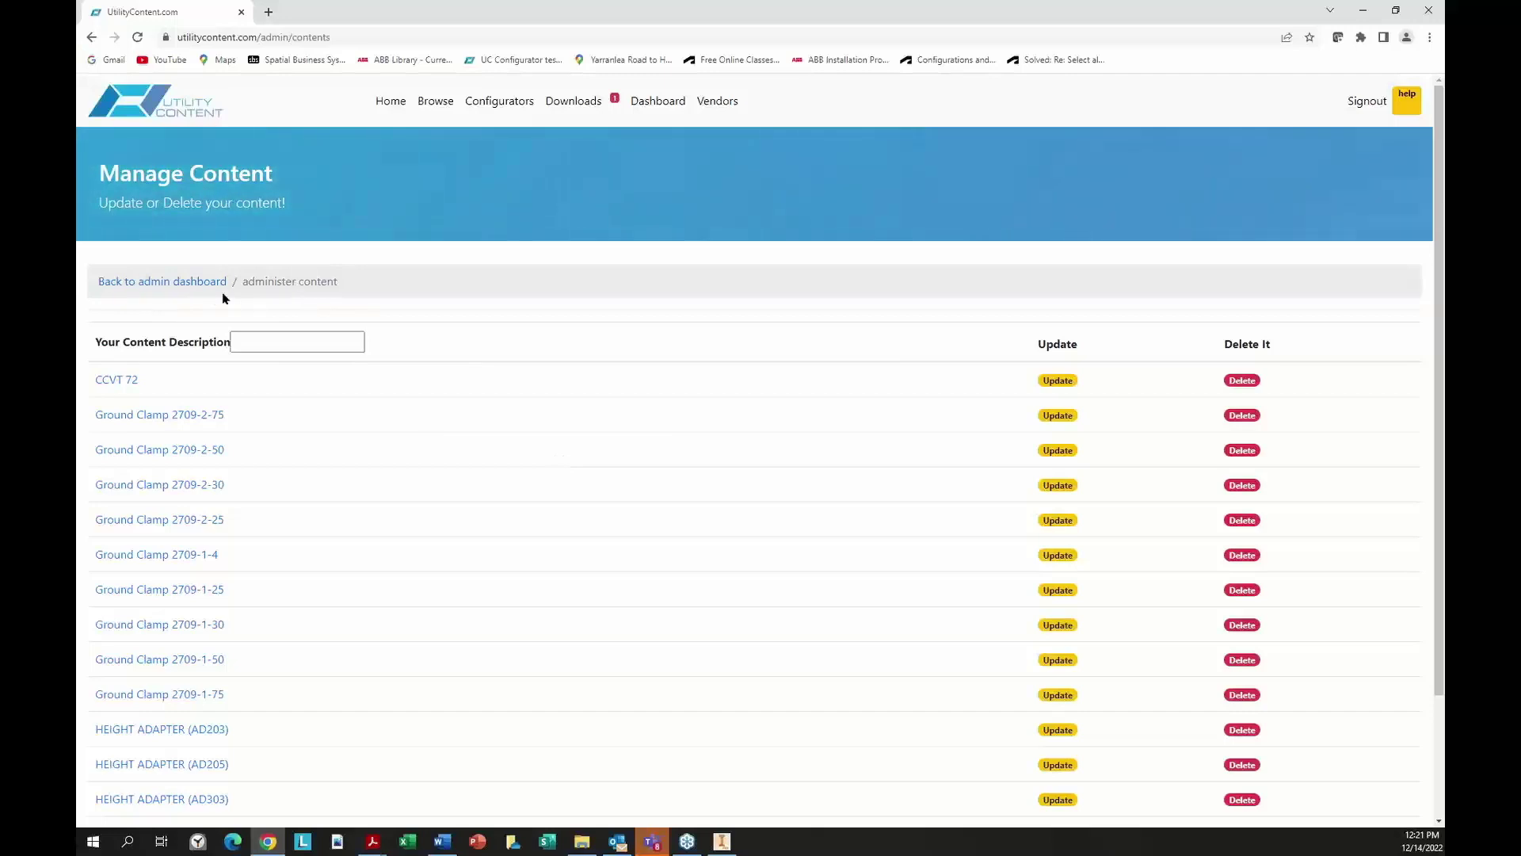
pyautogui.click(199, 285)
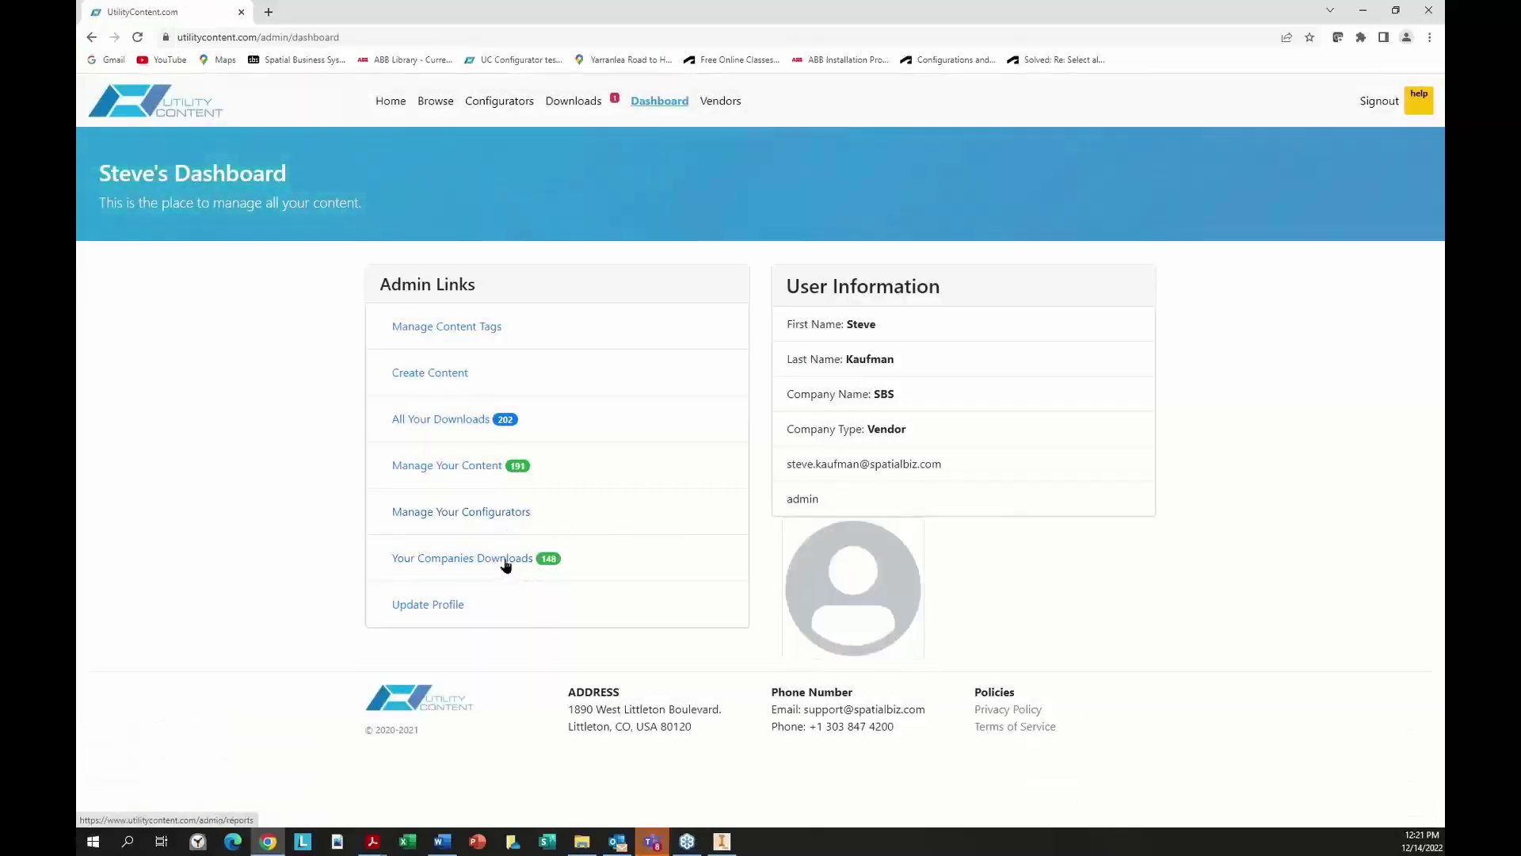
pyautogui.click(444, 473)
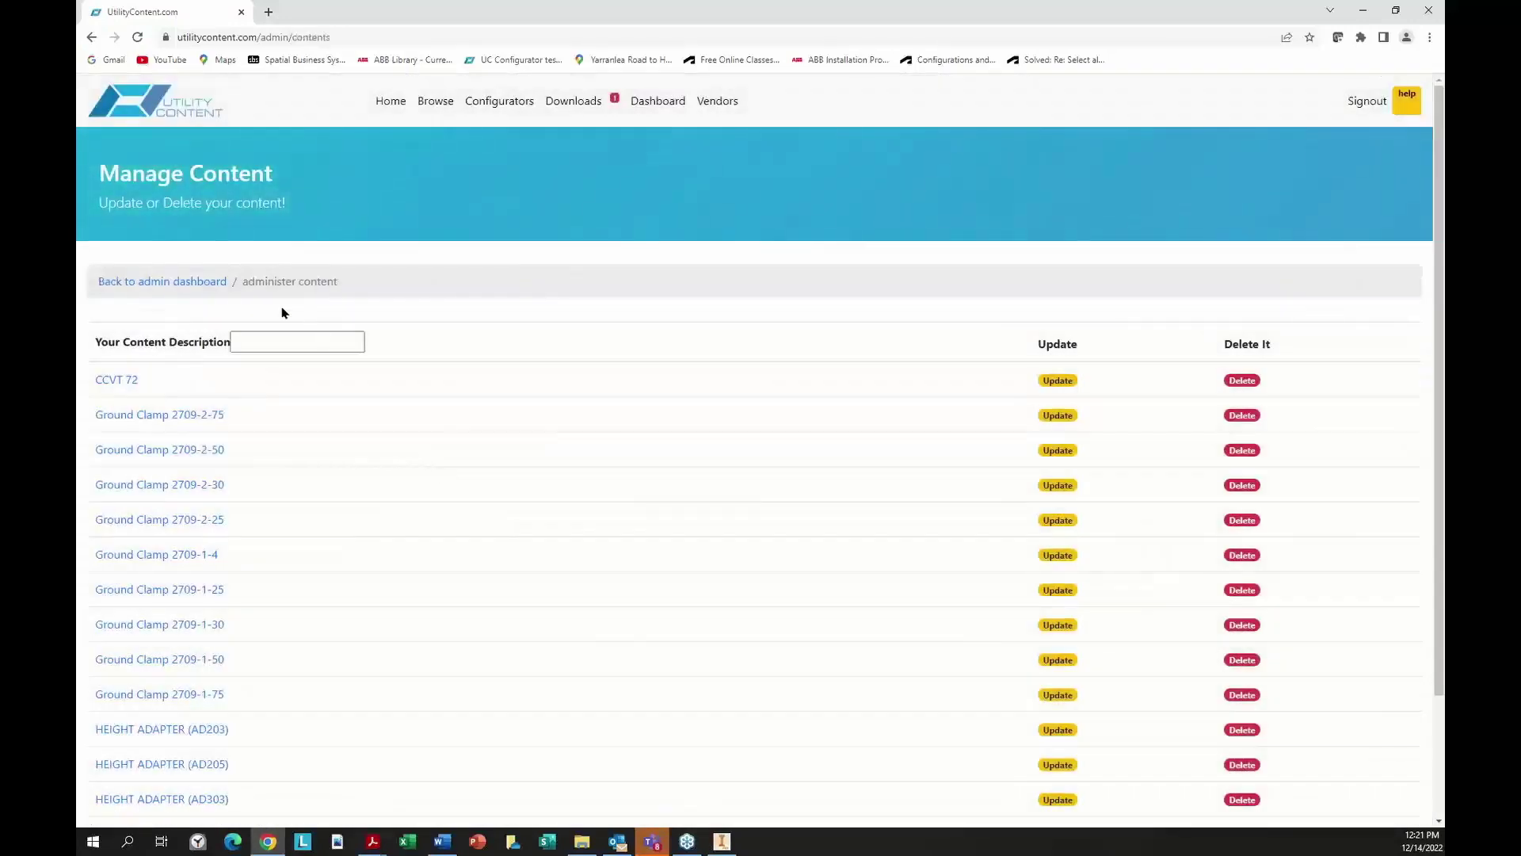
pyautogui.click(153, 284)
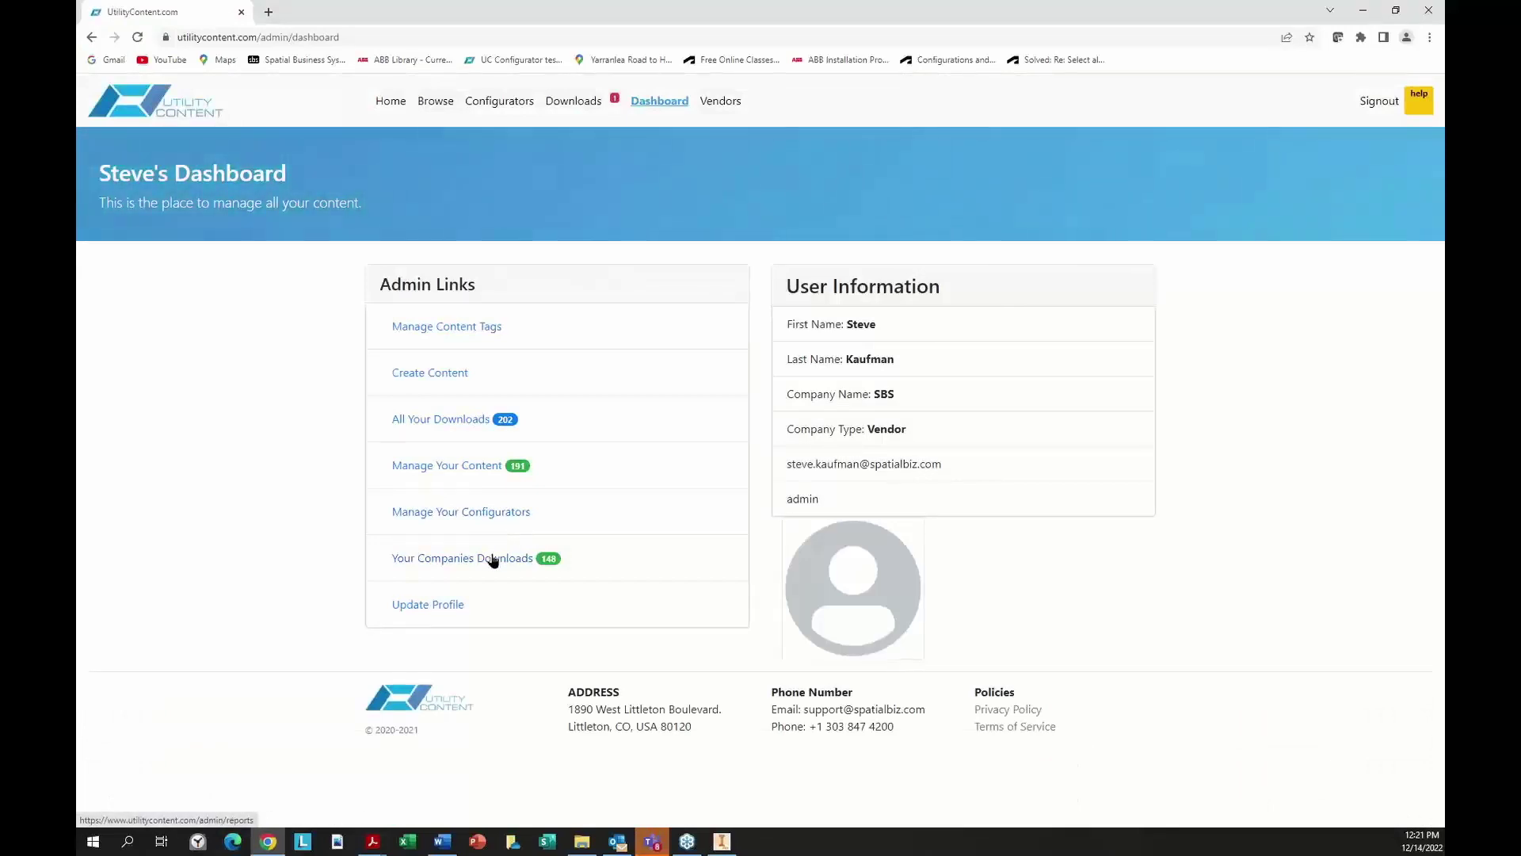
pyautogui.click(493, 560)
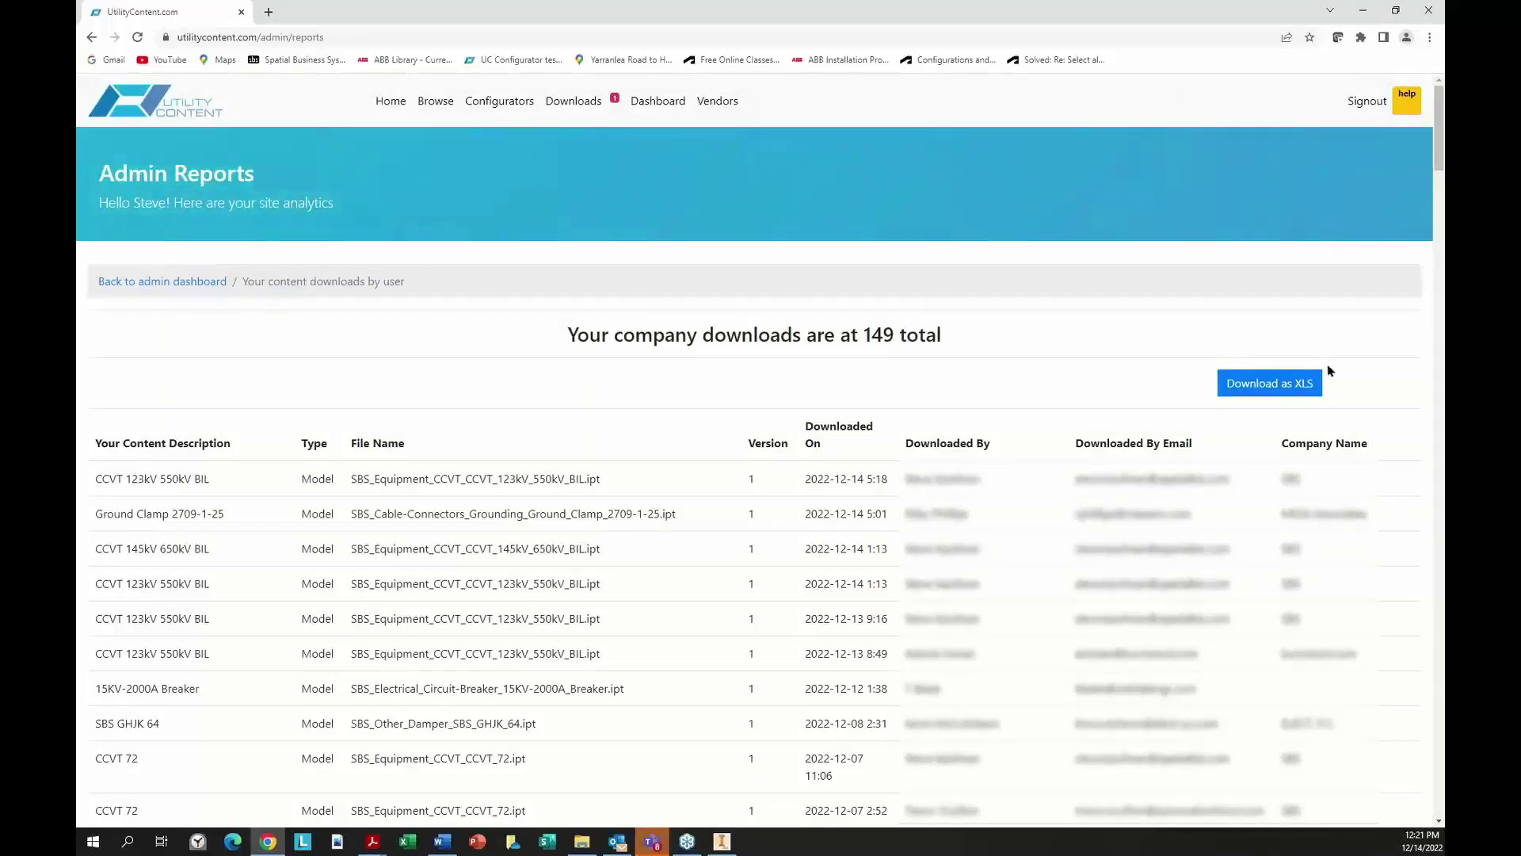
pyautogui.click(1394, 19)
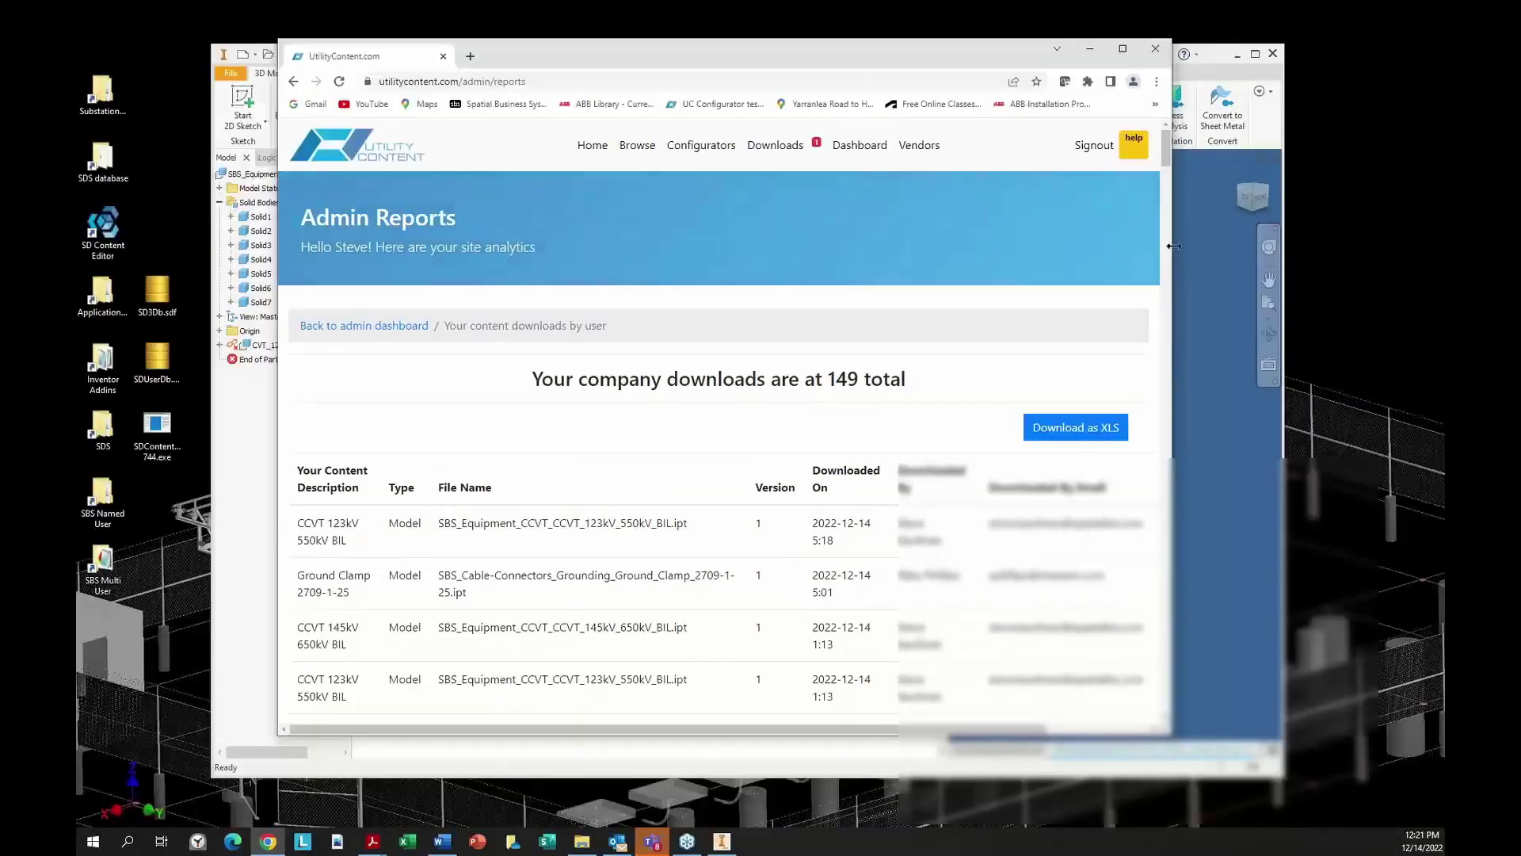
pyautogui.moveTo(1173, 247); pyautogui.dragTo(1017, 306)
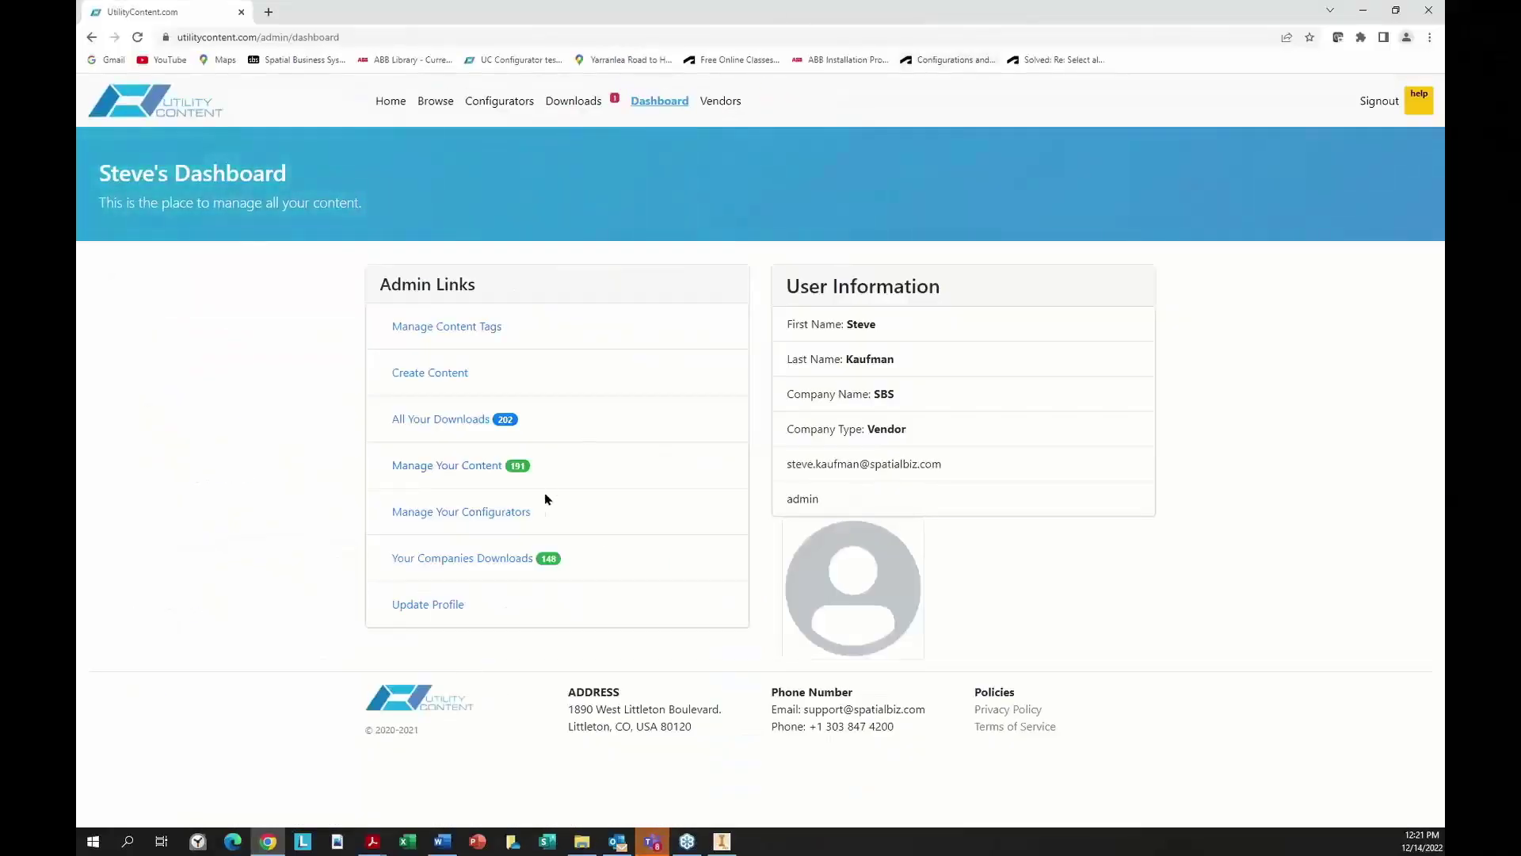
pyautogui.click(505, 511)
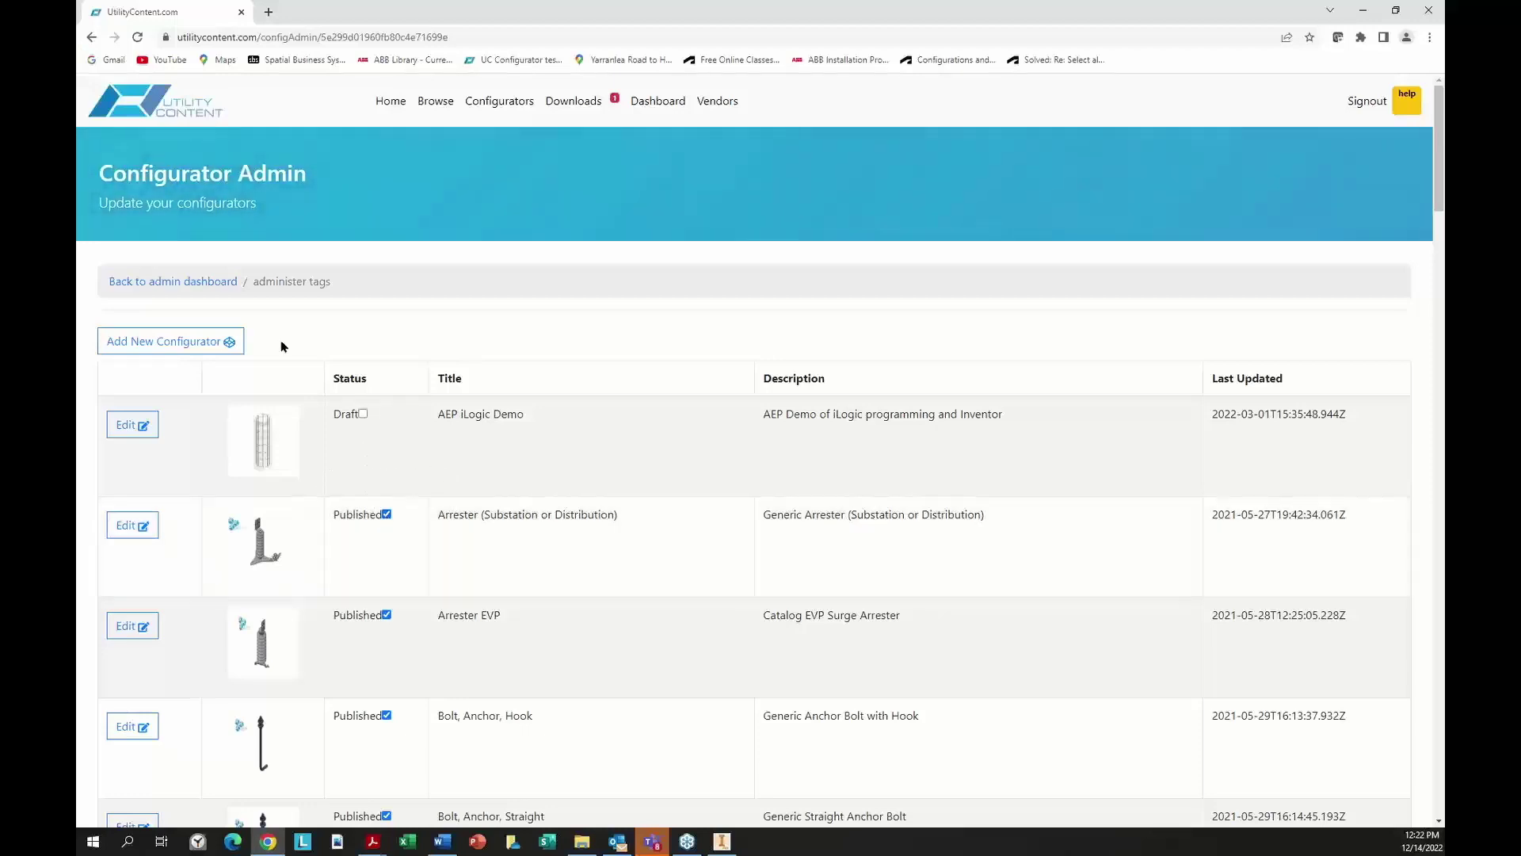
pyautogui.click(217, 290)
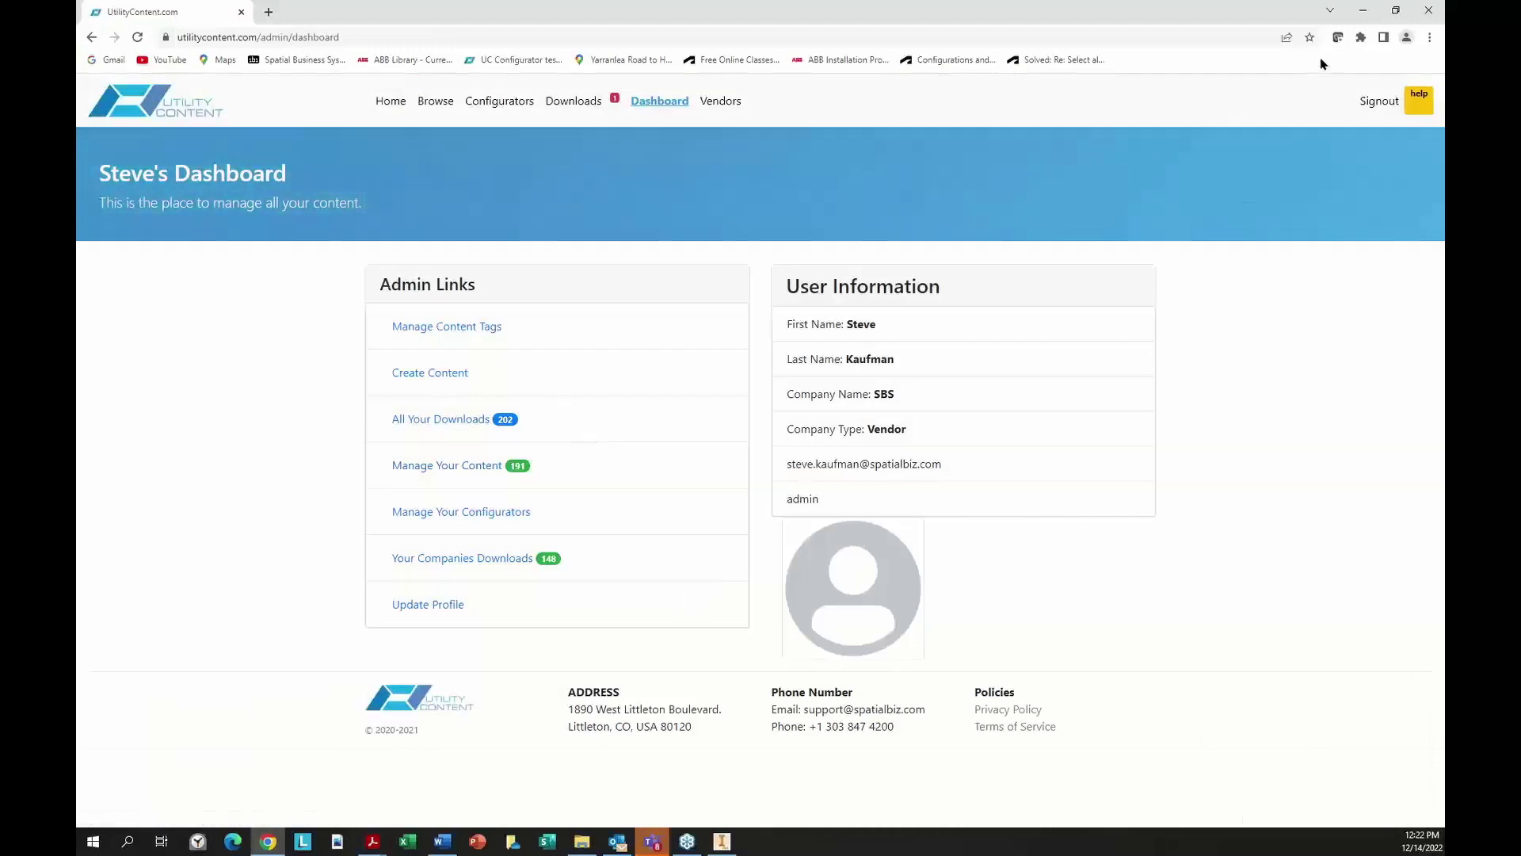
# - Minimize Chrome, then visit the add-in's Dashboard and Update Profile pages before choosing Search Content
pyautogui.click(1362, 12)
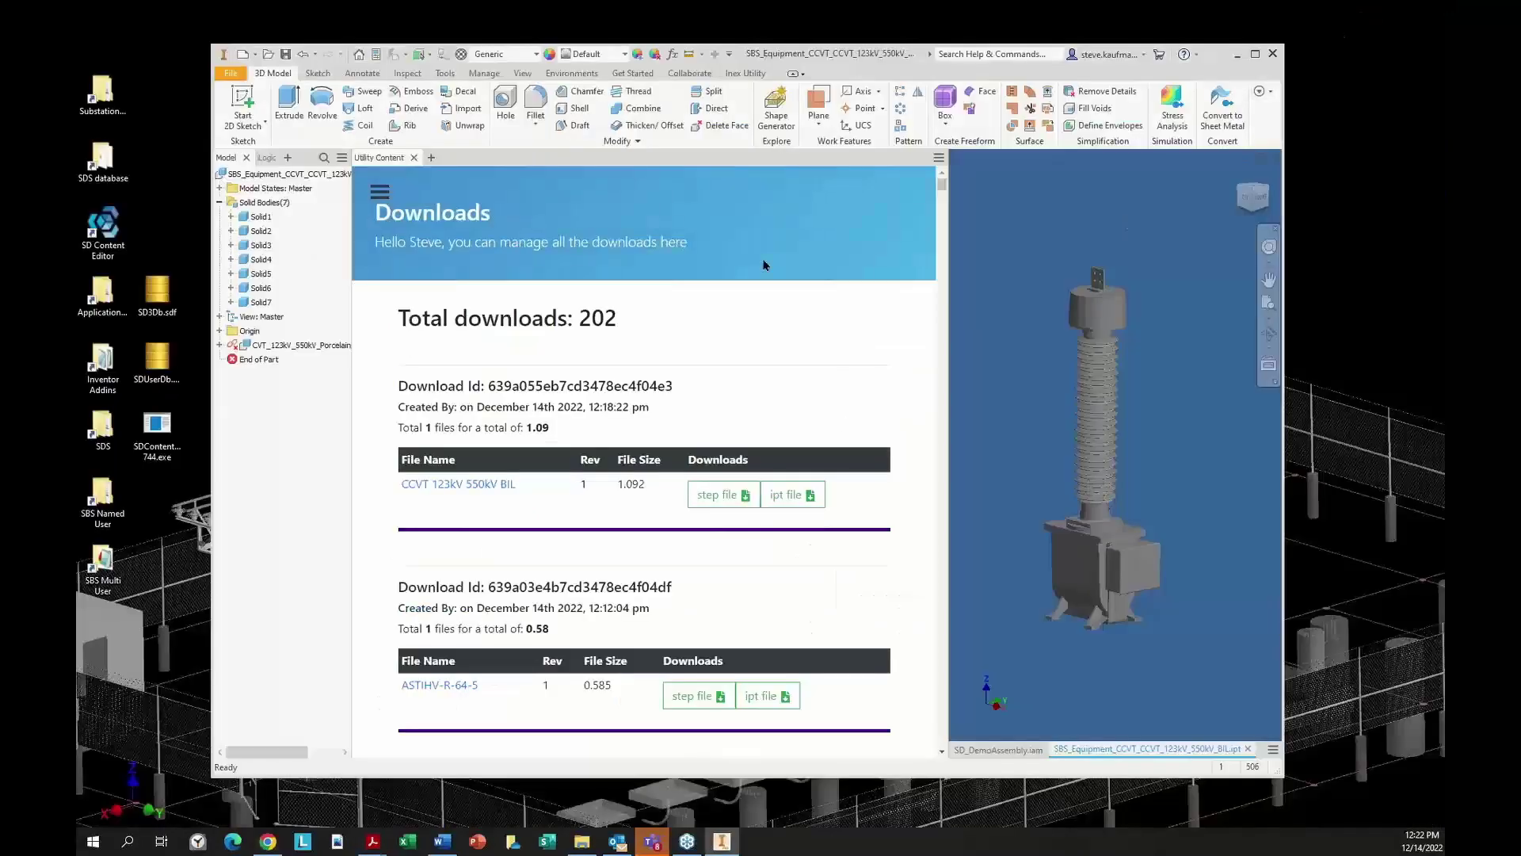
pyautogui.click(379, 204)
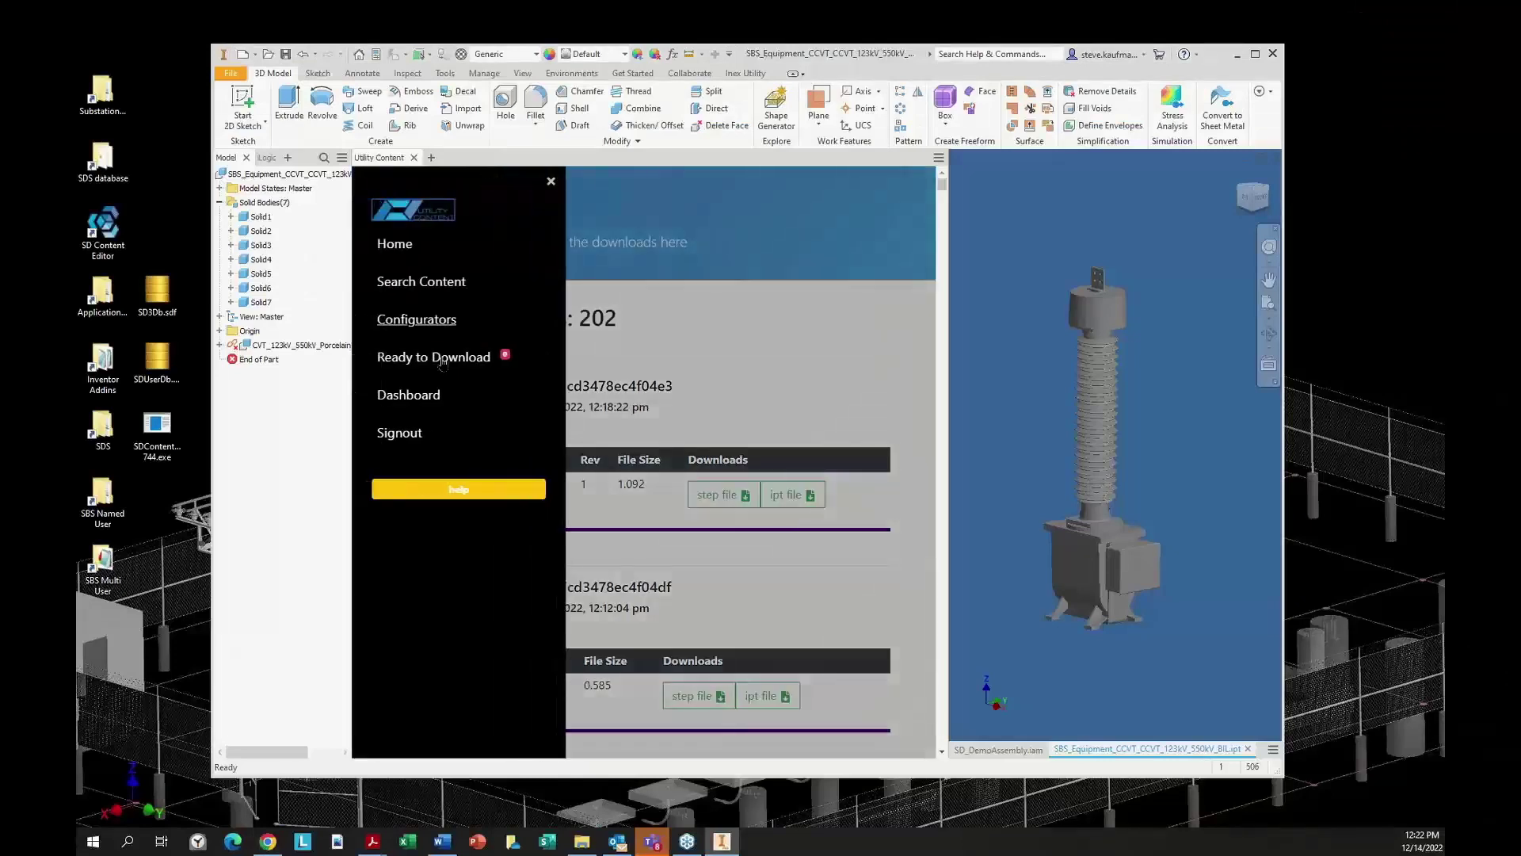
pyautogui.click(435, 398)
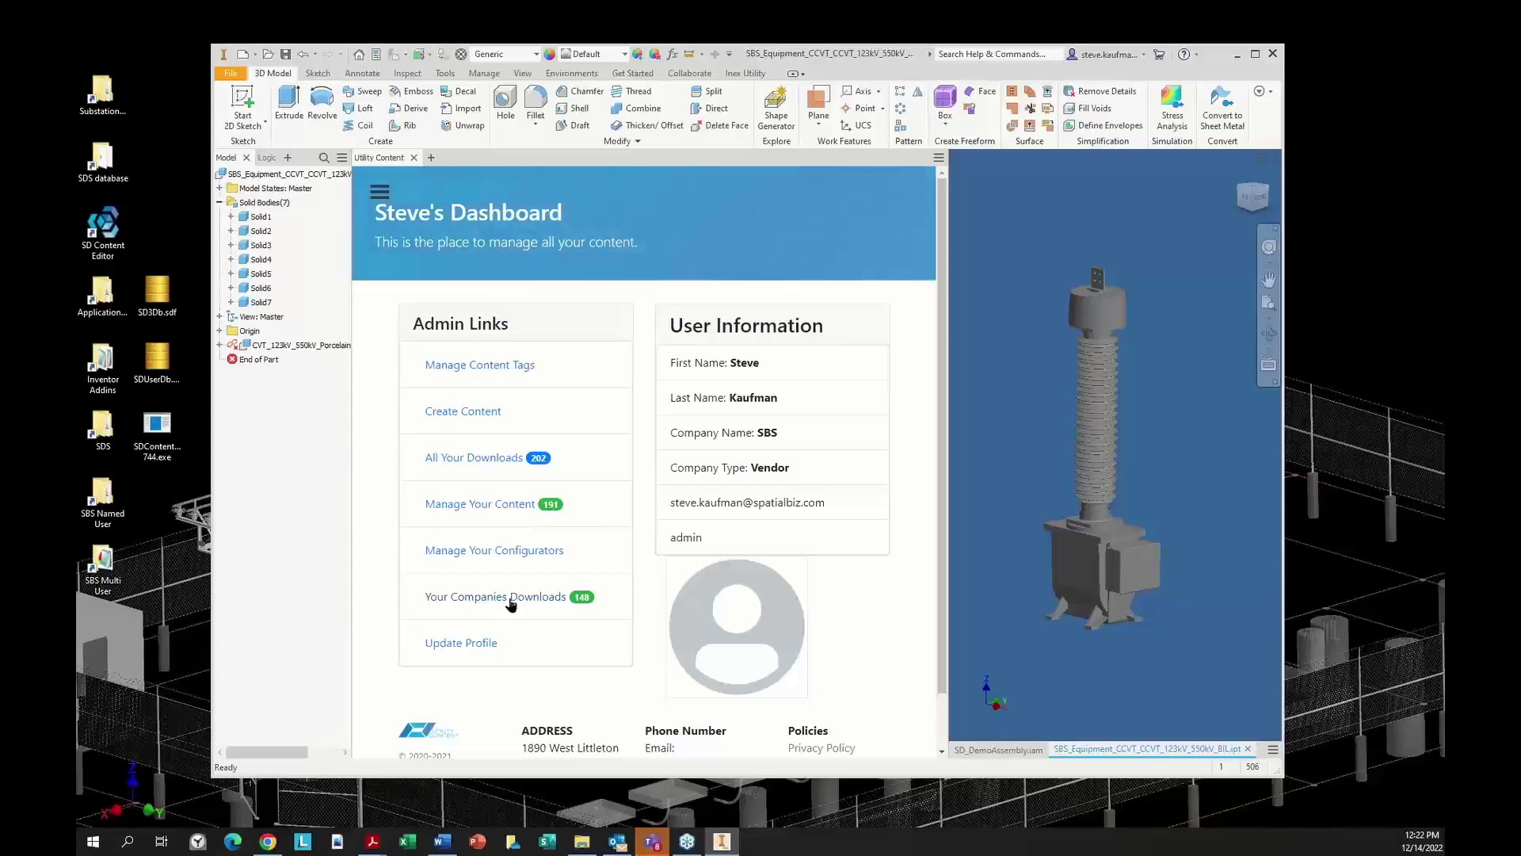
pyautogui.click(479, 643)
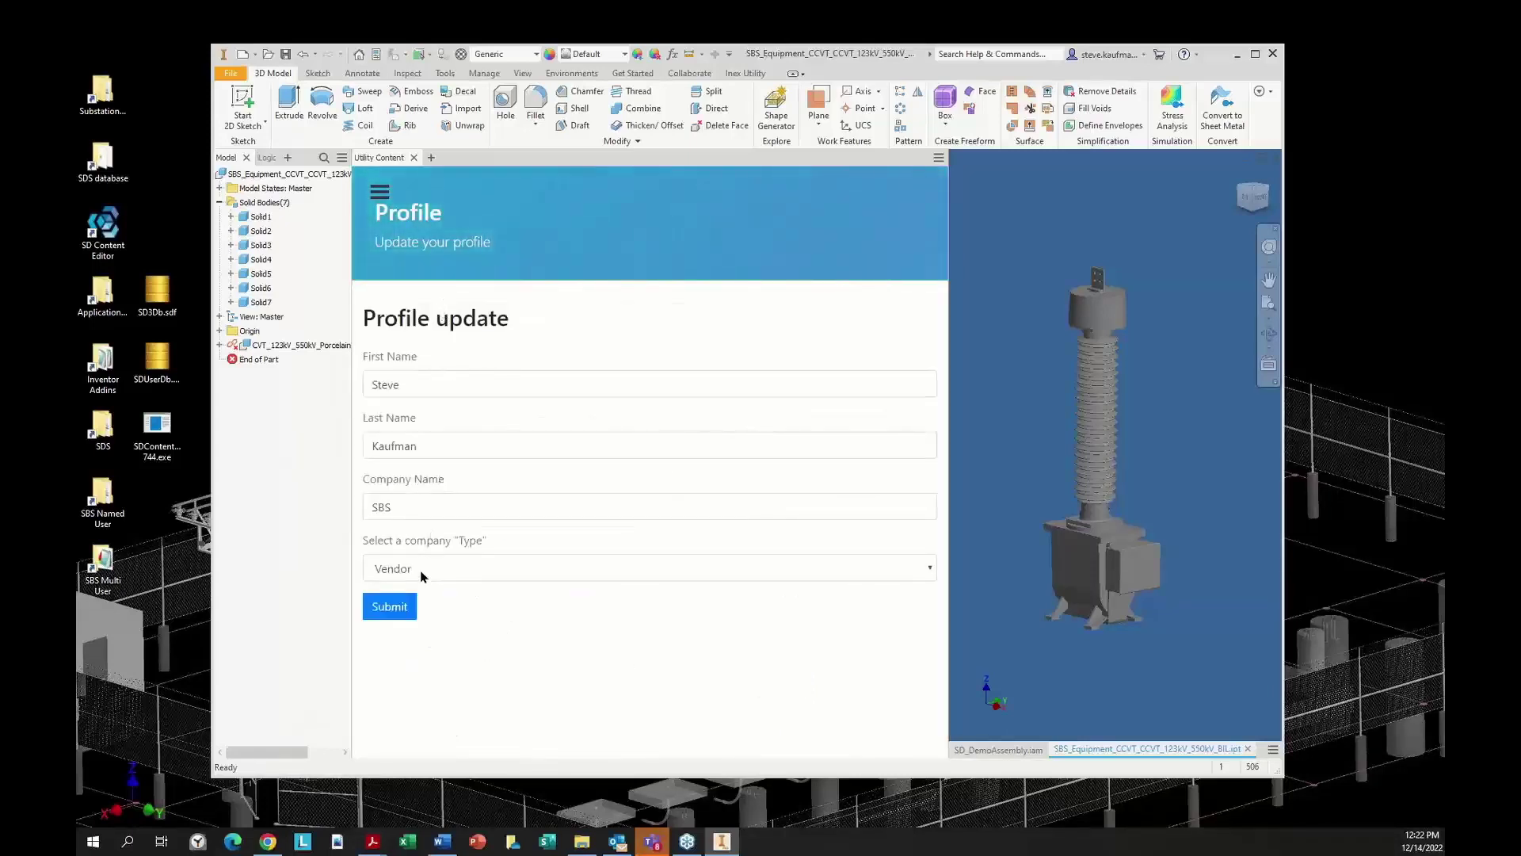
pyautogui.click(381, 193)
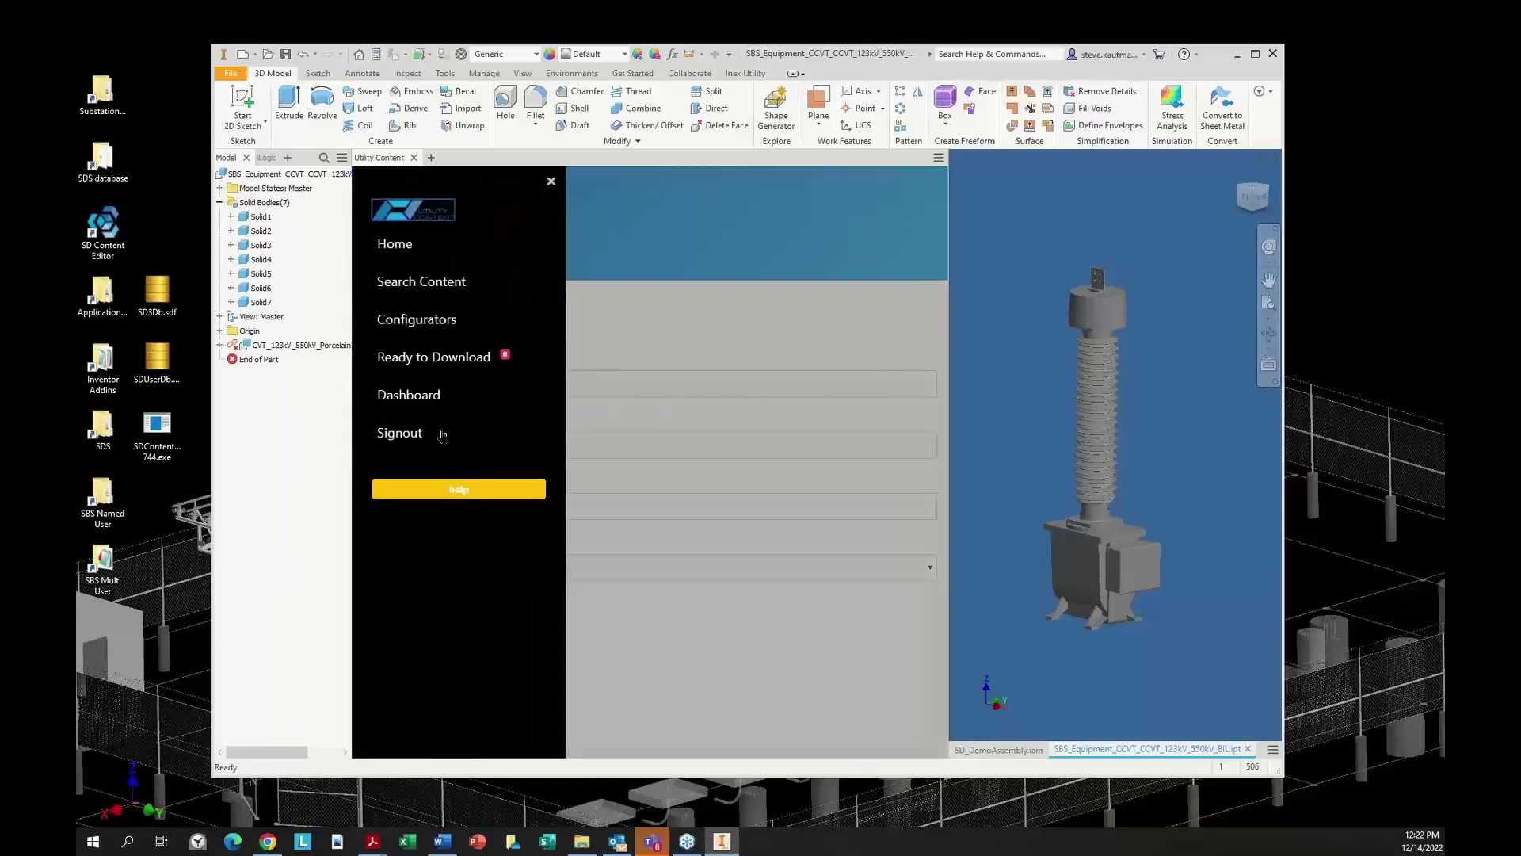
pyautogui.click(418, 283)
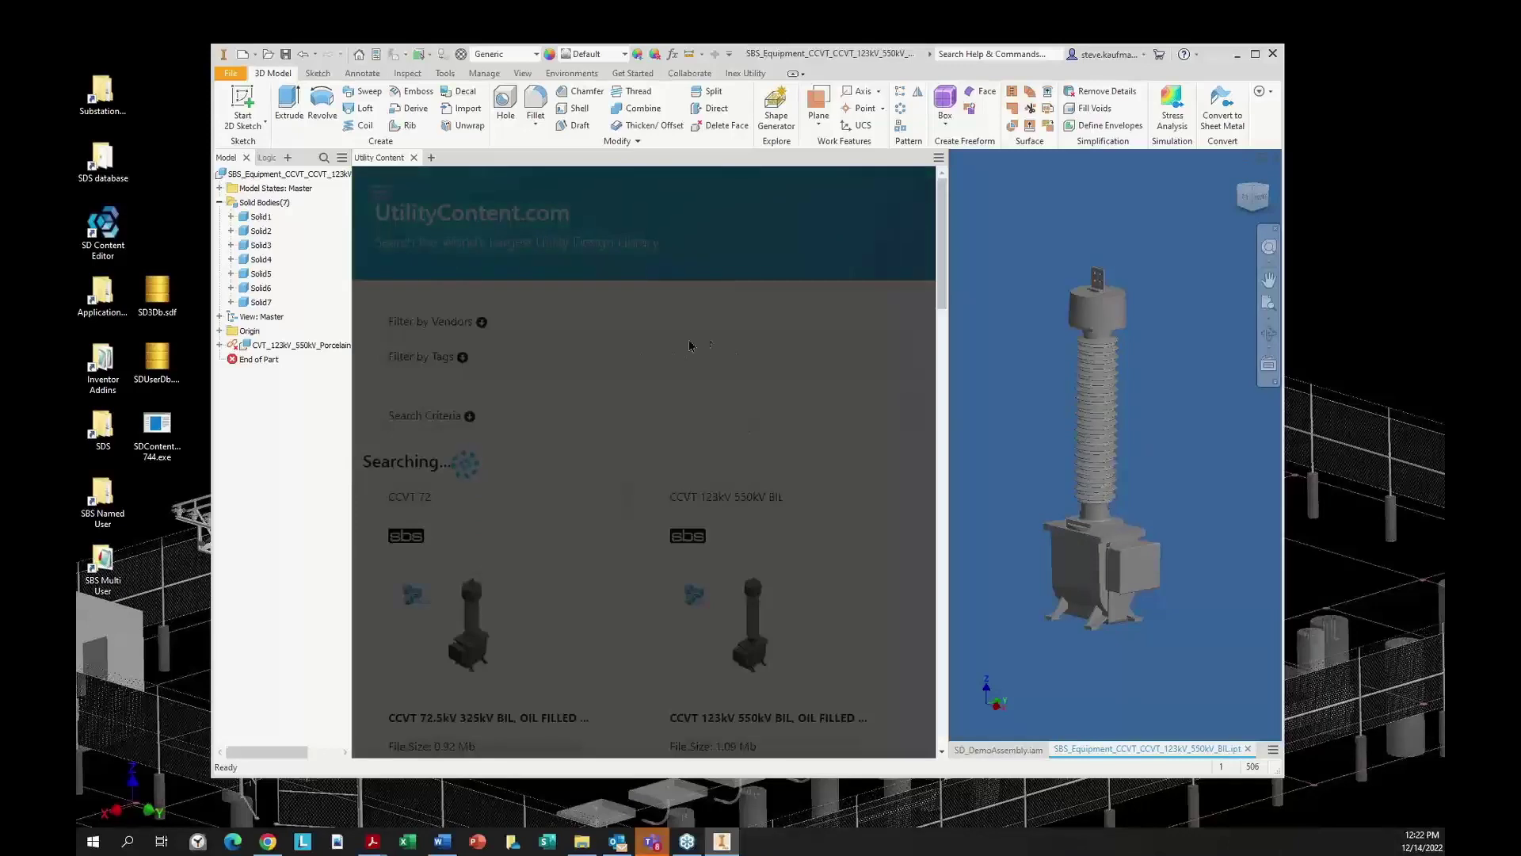